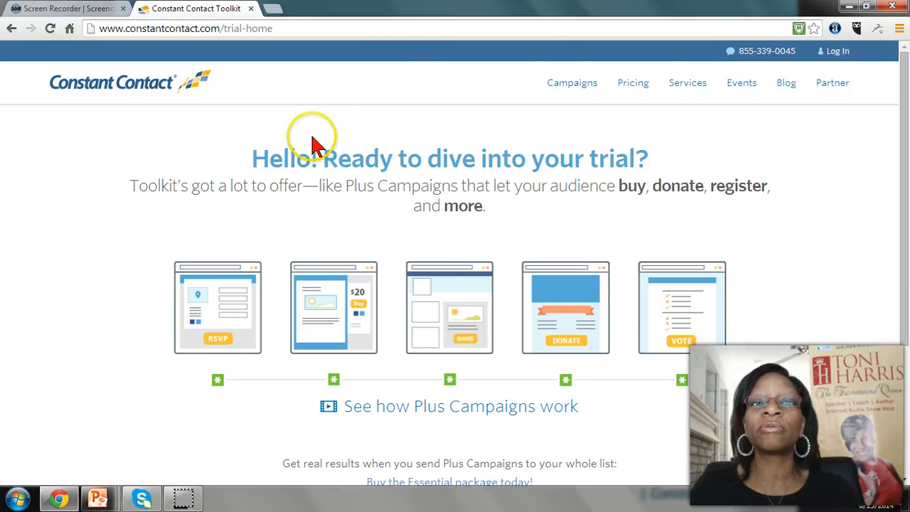
Open the free account sign-up form from the login page and look over its required fields
{"action": "left_click", "coordinate": [837, 52]}
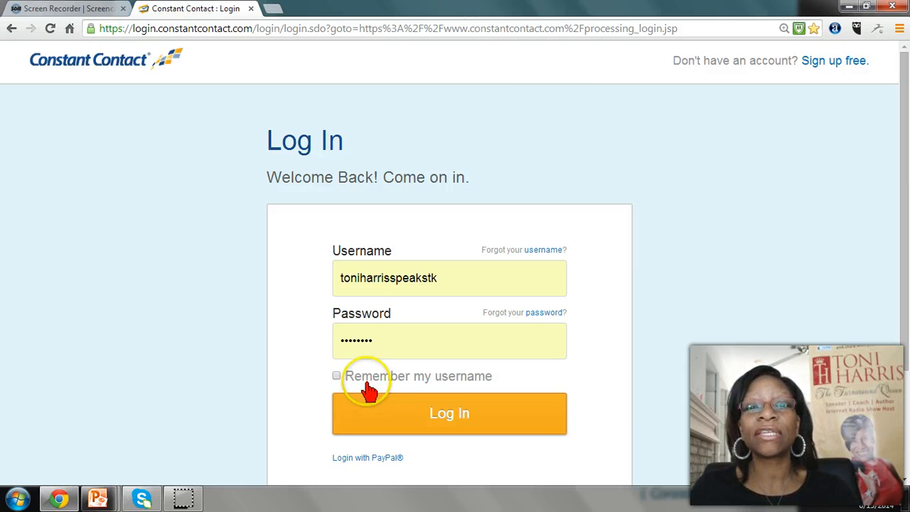
{"action": "left_click", "coordinate": [826, 62]}
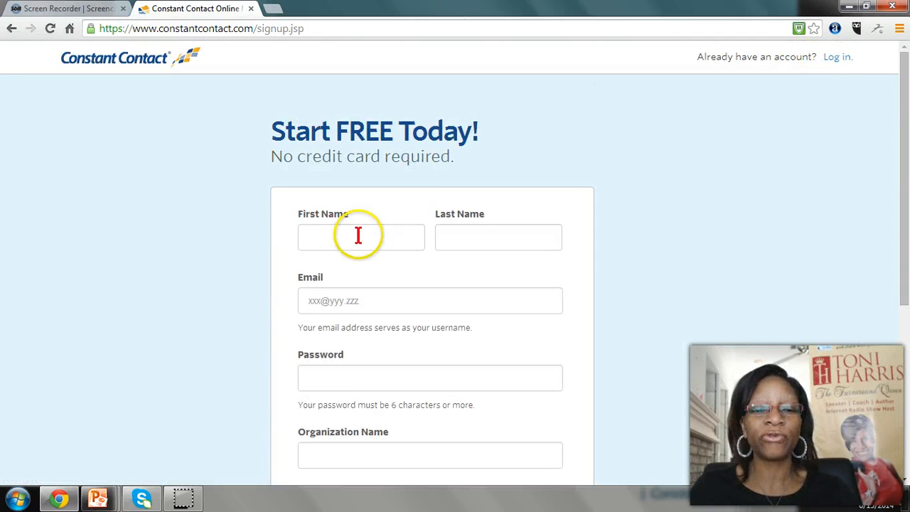
{"action": "left_click", "coordinate": [358, 236]}
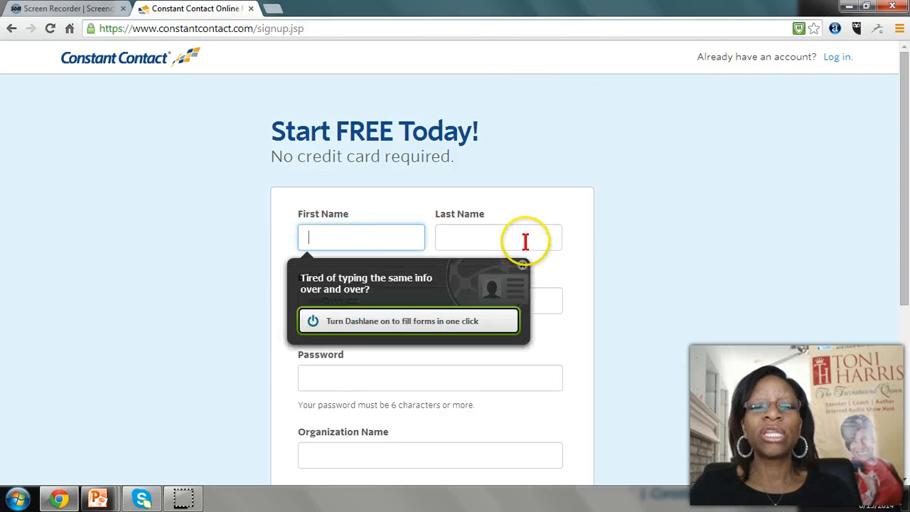
{"action": "scroll", "coordinate": [635, 241], "scroll_direction": "down", "scroll_amount": 2}
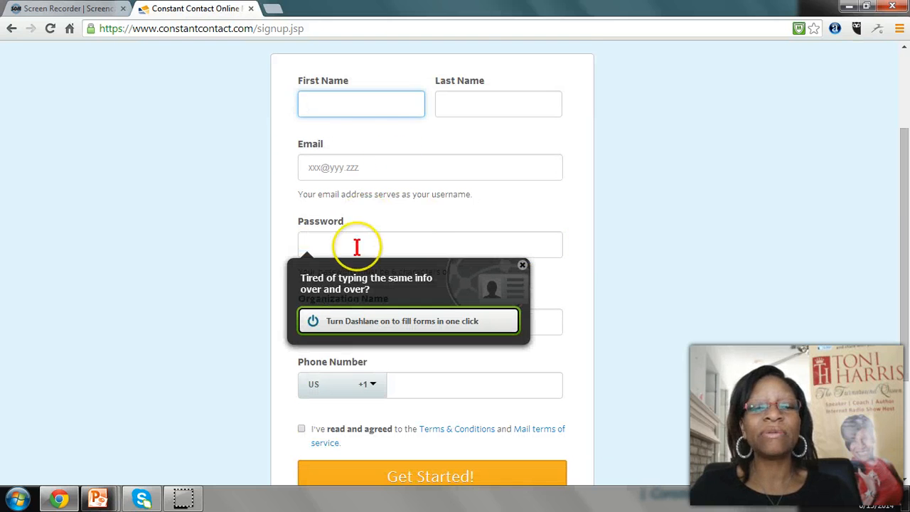
{"action": "scroll", "coordinate": [497, 228], "scroll_direction": "down", "scroll_amount": 2}
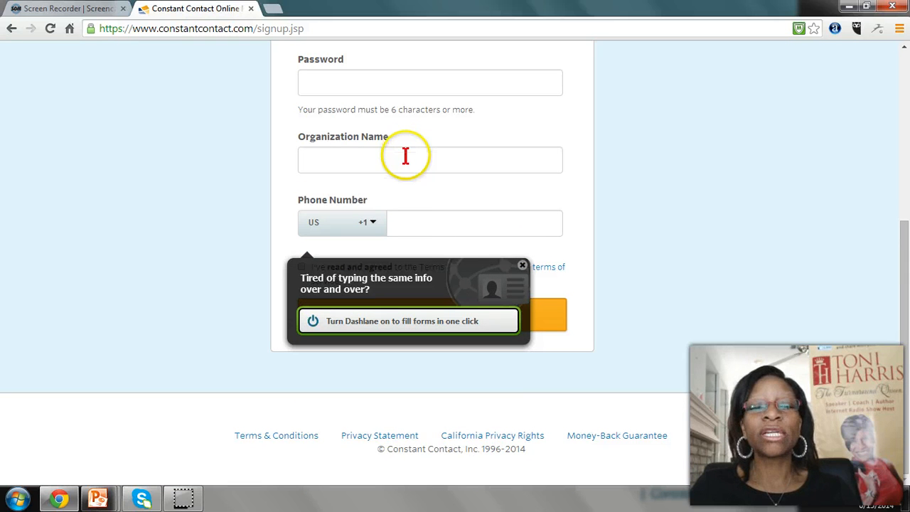
{"action": "left_click", "coordinate": [524, 263]}
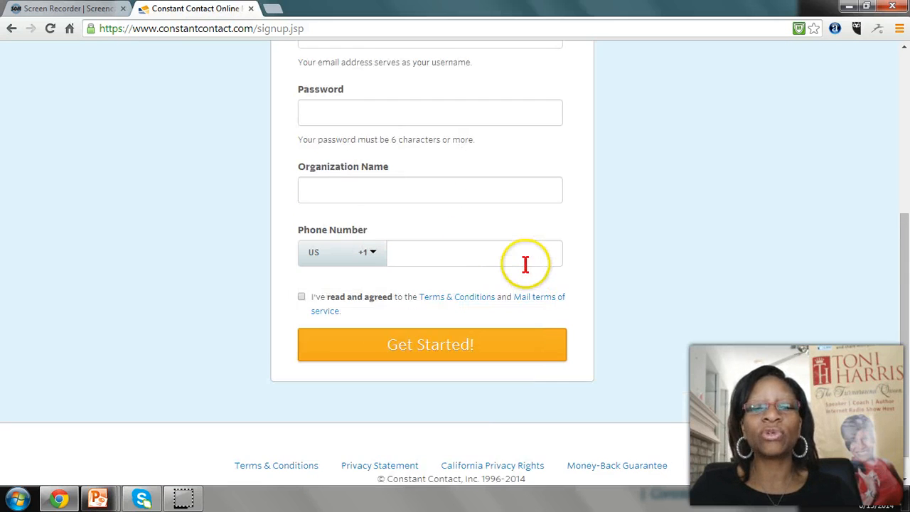
{"action": "scroll", "coordinate": [475, 254], "scroll_direction": "up", "scroll_amount": 4}
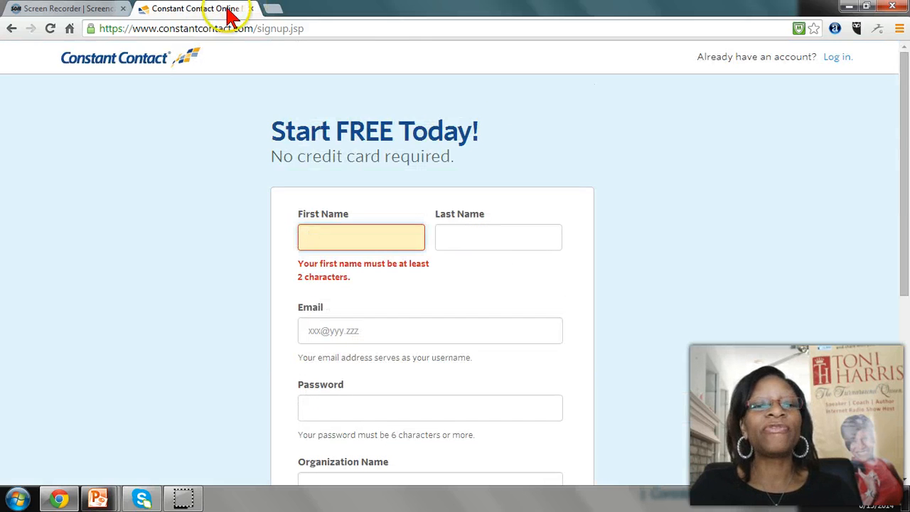
{"action": "left_click", "coordinate": [184, 30]}
{"action": "left_click", "coordinate": [163, 30]}
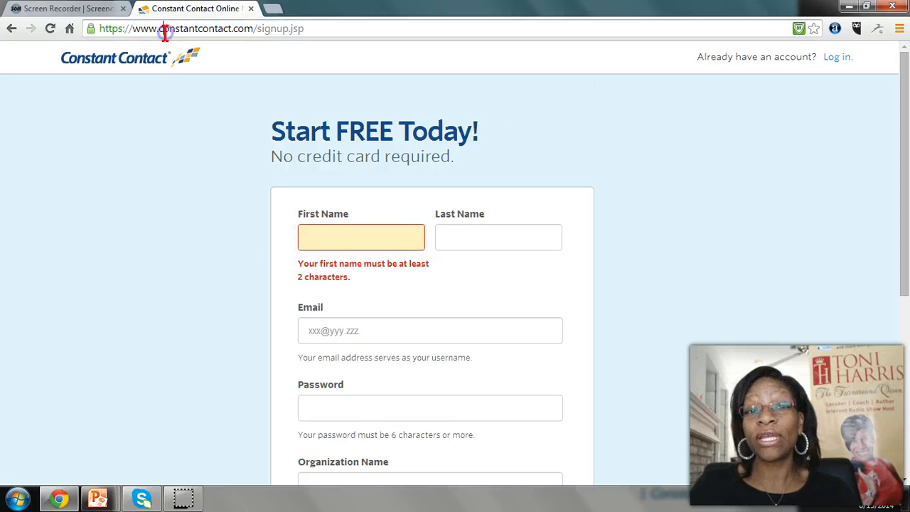
{"action": "left_click", "coordinate": [156, 28]}
{"action": "left_click", "coordinate": [458, 30]}
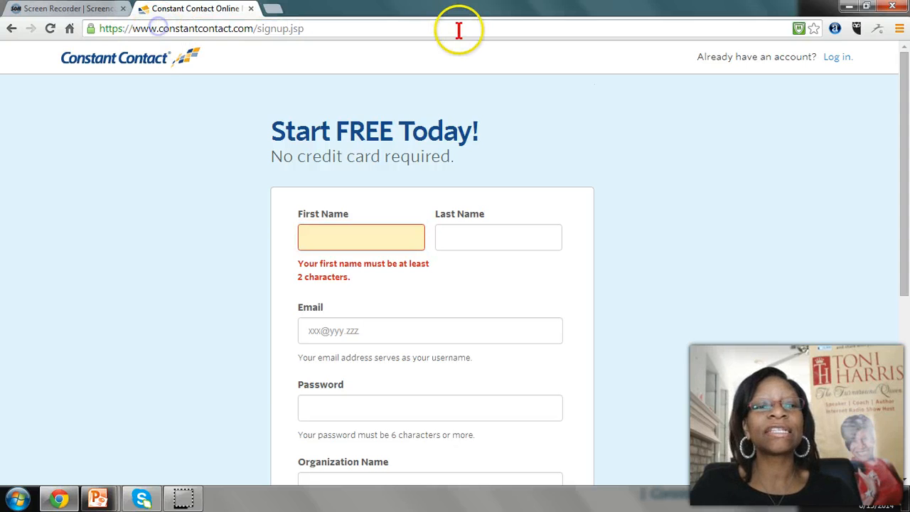
{"action": "left_click_drag", "start_coordinate": [159, 28], "coordinate": [99, 29]}
{"action": "left_click", "coordinate": [100, 28]}
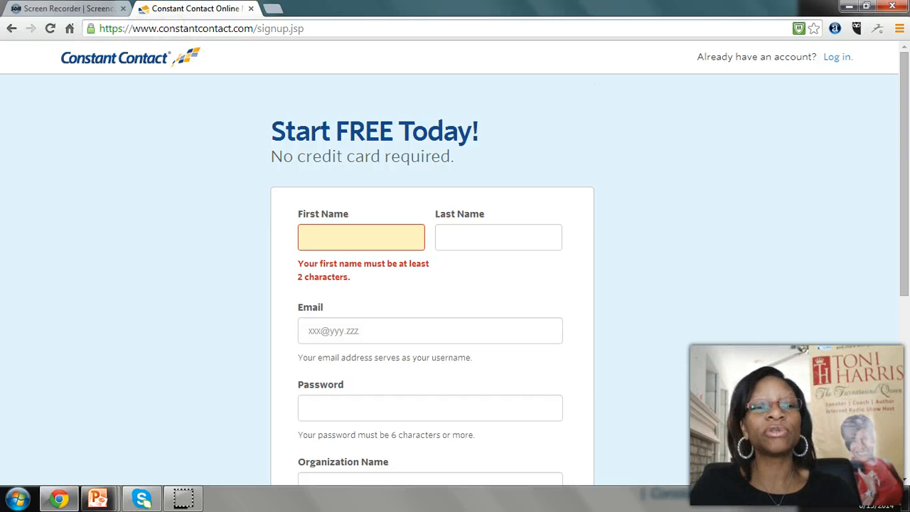
{"action": "left_click_drag", "start_coordinate": [320, 28], "coordinate": [74, 32]}
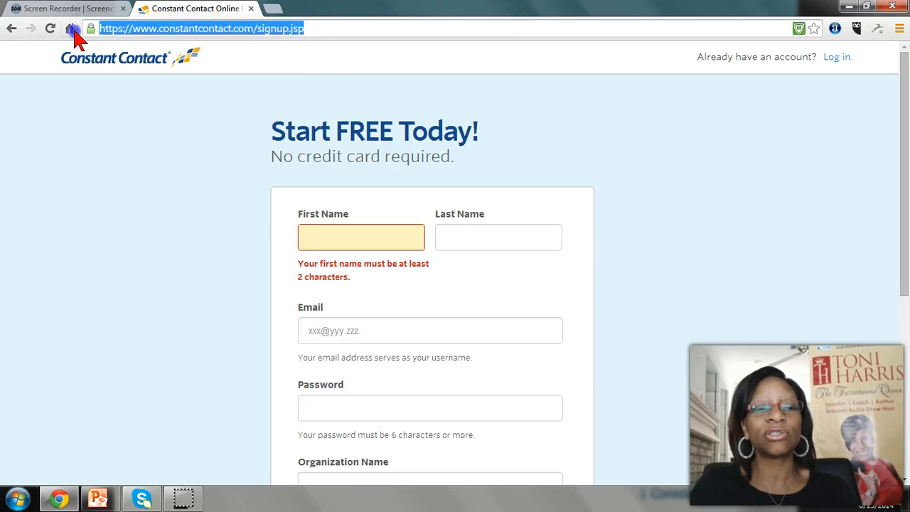
Go to the browser's home page and open the account owner's partner subdomain of constantcontact.com
{"action": "left_click", "coordinate": [70, 29]}
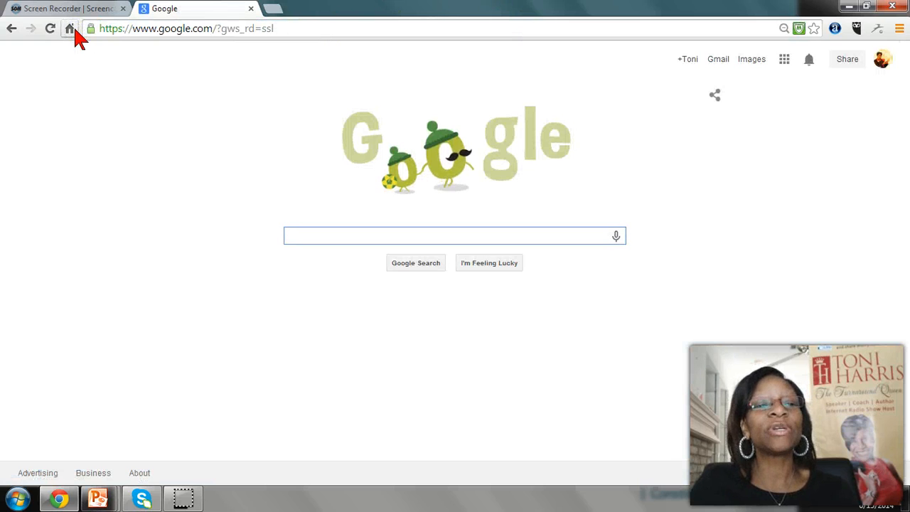
{"action": "left_click", "coordinate": [139, 28]}
{"action": "type", "text": "w"}
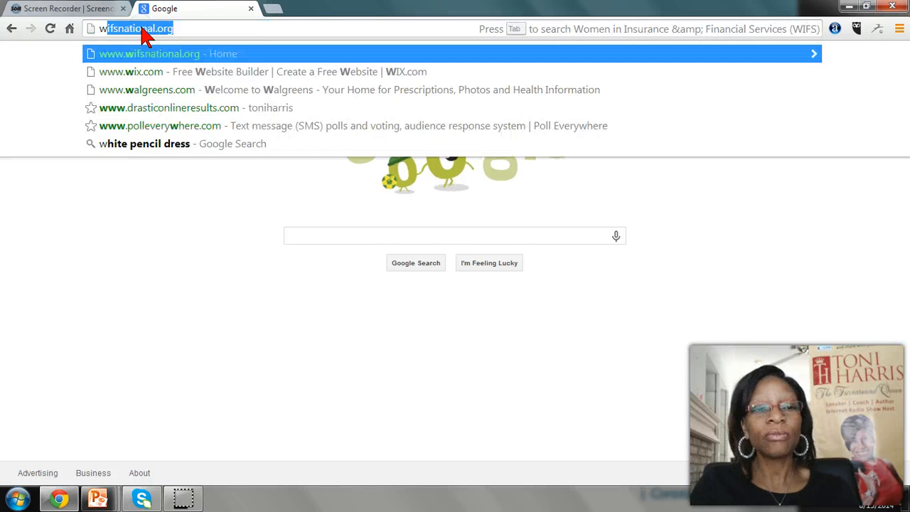
{"action": "key", "text": "BackSpace"}
{"action": "key", "text": "BackSpace"}
{"action": "type", "text": "toni"}
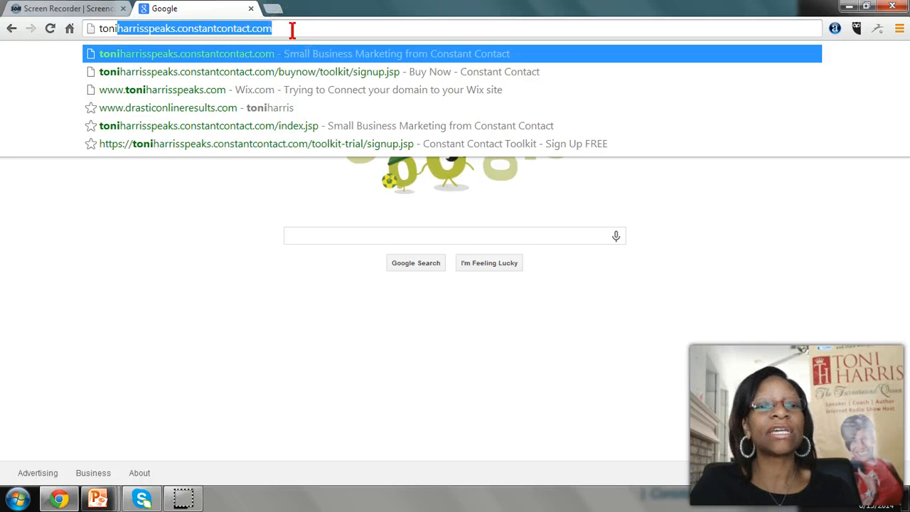
{"action": "key", "text": "Return"}
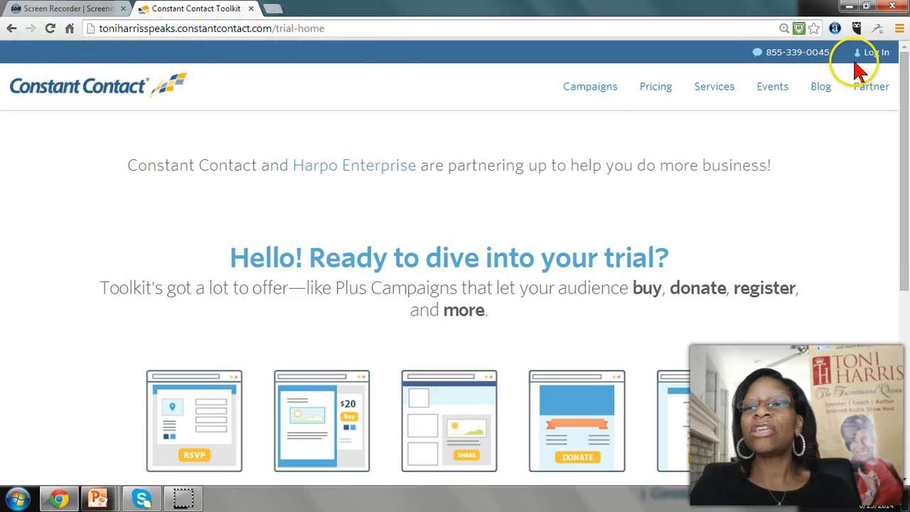
Review the partner trial page and log in to the account with the saved username and password
{"action": "scroll", "coordinate": [481, 335], "scroll_direction": "down", "scroll_amount": 2}
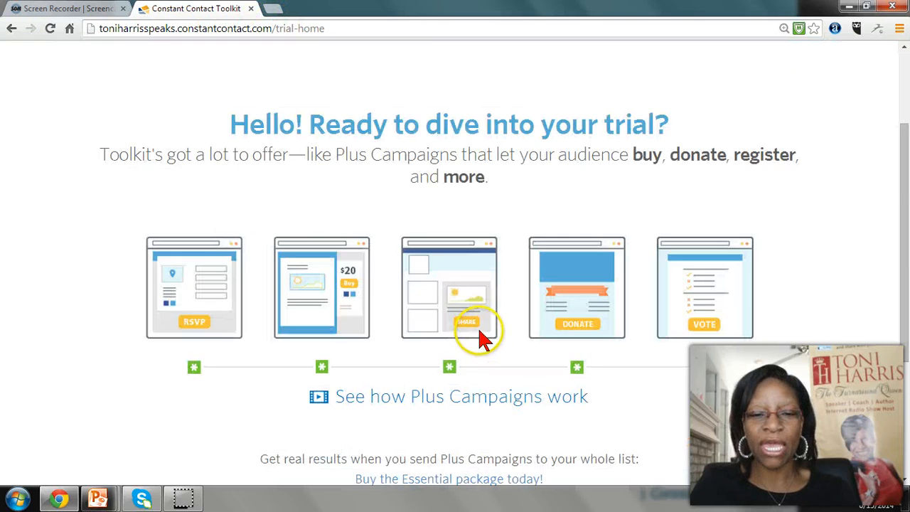
{"action": "scroll", "coordinate": [480, 334], "scroll_direction": "down", "scroll_amount": 3}
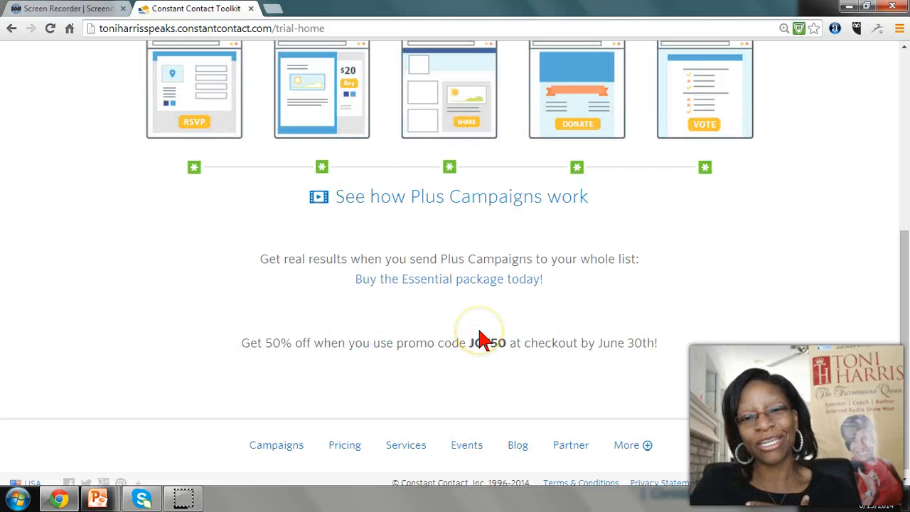
{"action": "scroll", "coordinate": [482, 335], "scroll_direction": "up", "scroll_amount": 5}
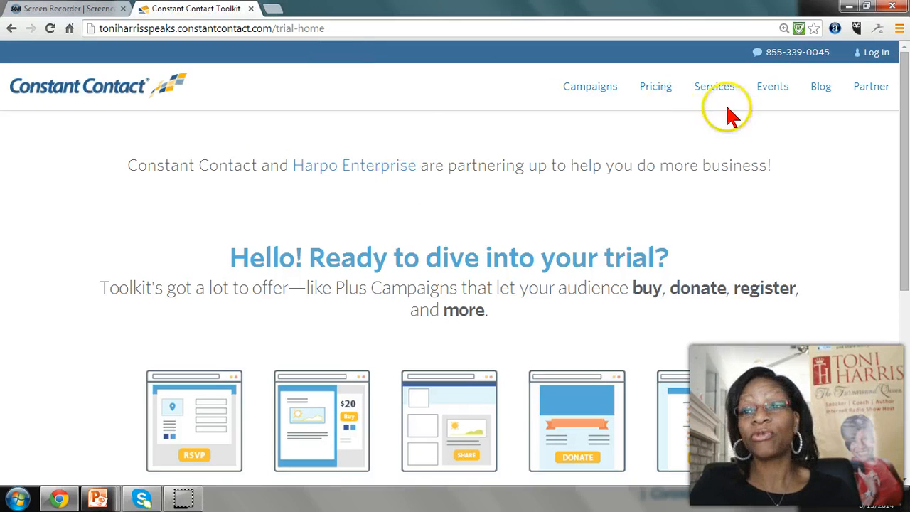
{"action": "left_click", "coordinate": [876, 53]}
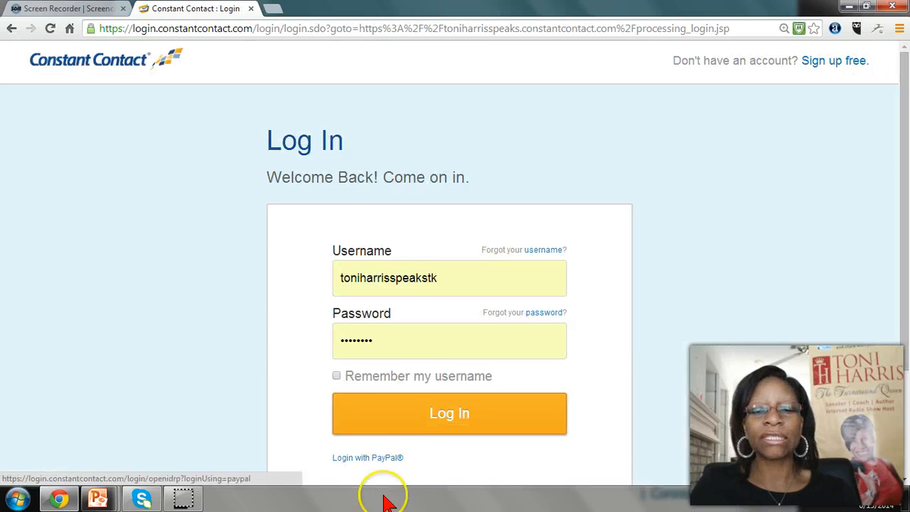
{"action": "left_click", "coordinate": [455, 431]}
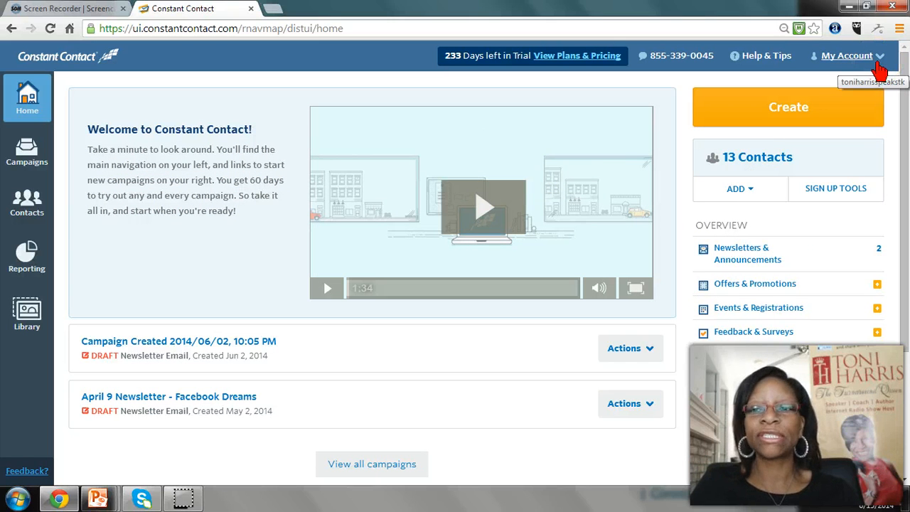
Open My Settings for the account and bring up the organization information form
{"action": "left_click", "coordinate": [879, 69]}
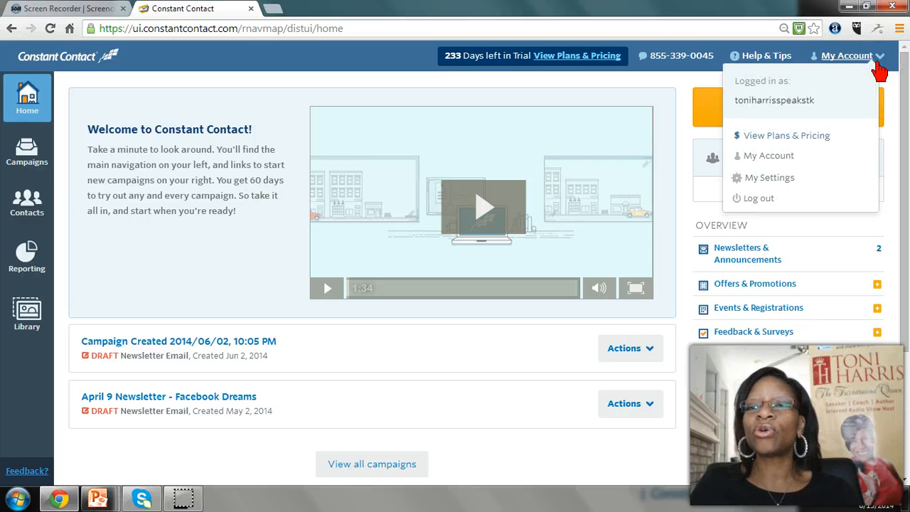
{"action": "left_click", "coordinate": [762, 179]}
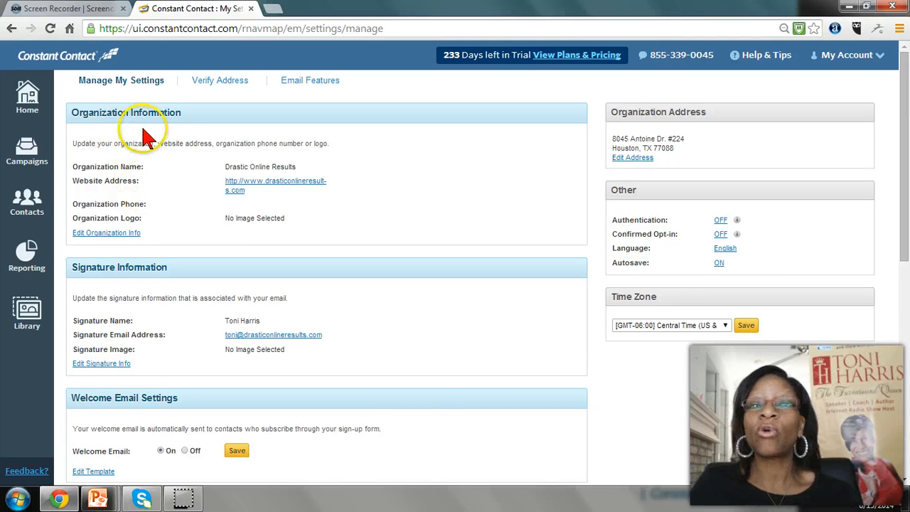
{"action": "left_click", "coordinate": [114, 235]}
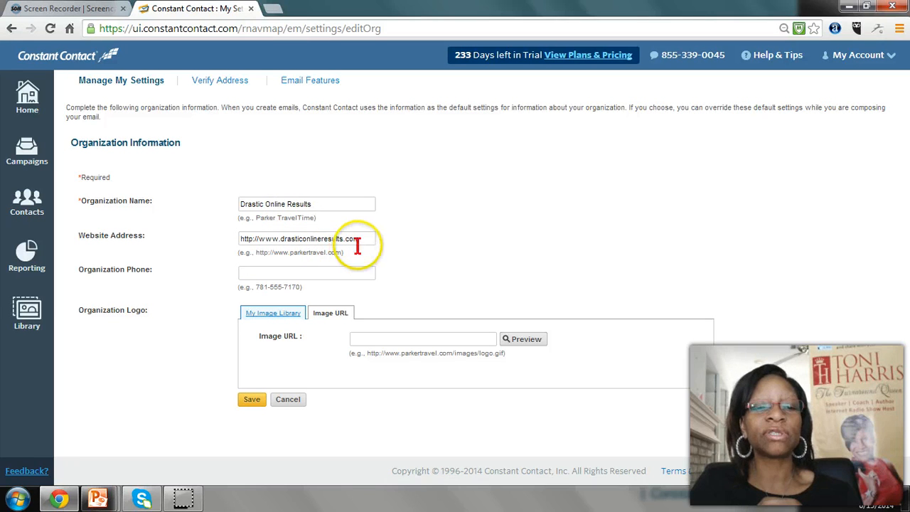
Enter the organization's phone number in the organization information form
{"action": "left_click", "coordinate": [320, 272]}
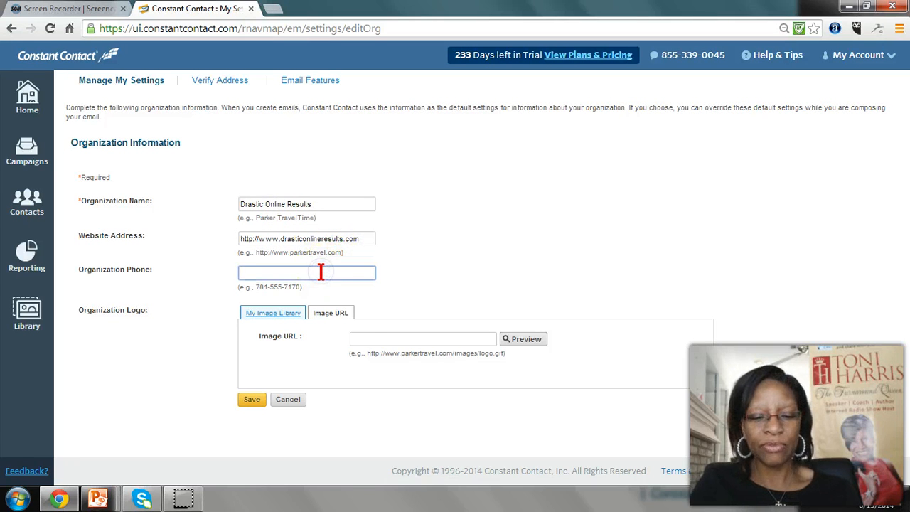
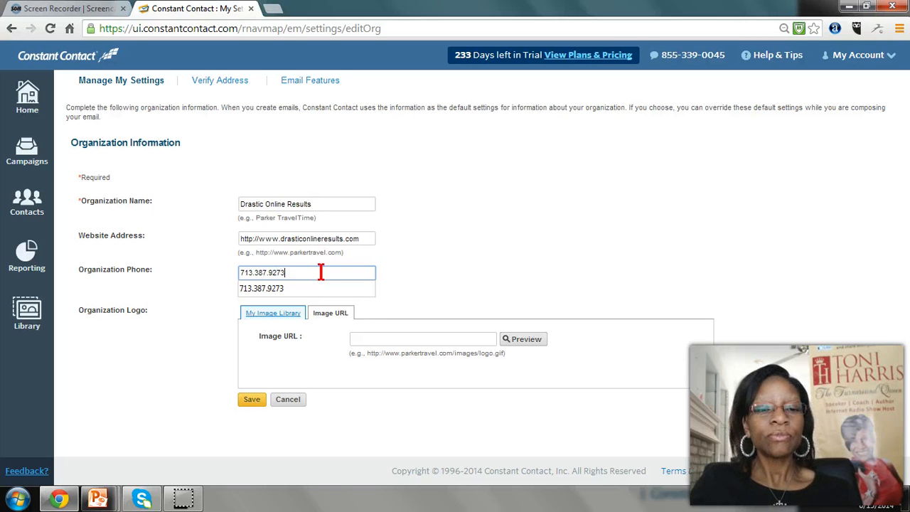
{"action": "left_click", "coordinate": [282, 289]}
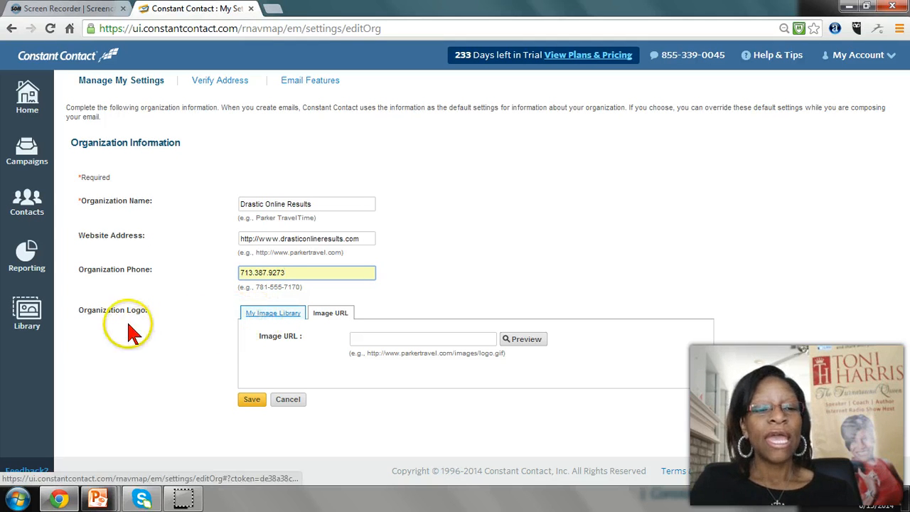
Set the organization logo source to My Image Library and open the image selection
{"action": "left_click", "coordinate": [298, 324]}
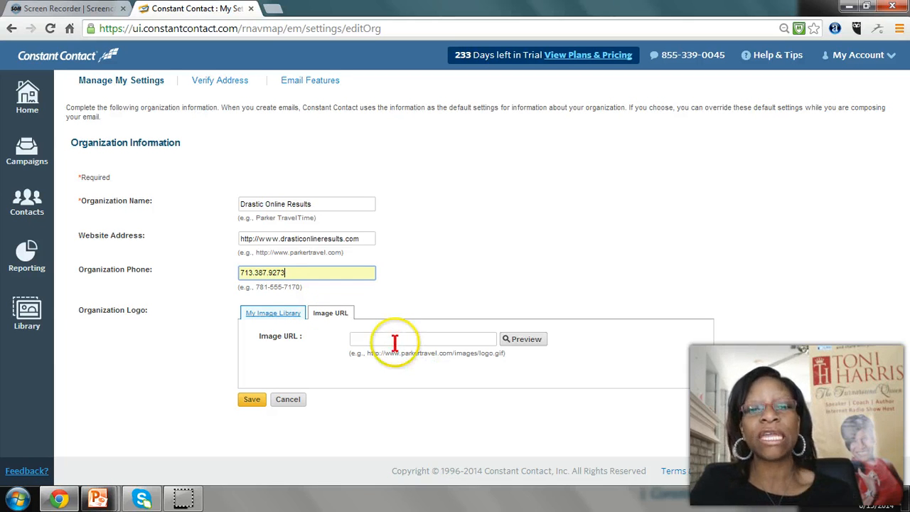
{"action": "left_click", "coordinate": [298, 314]}
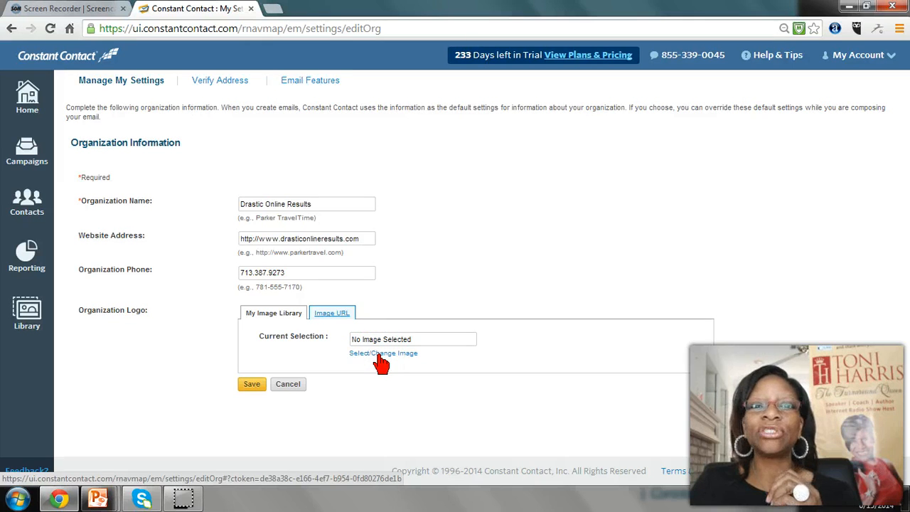
{"action": "left_click", "coordinate": [378, 356]}
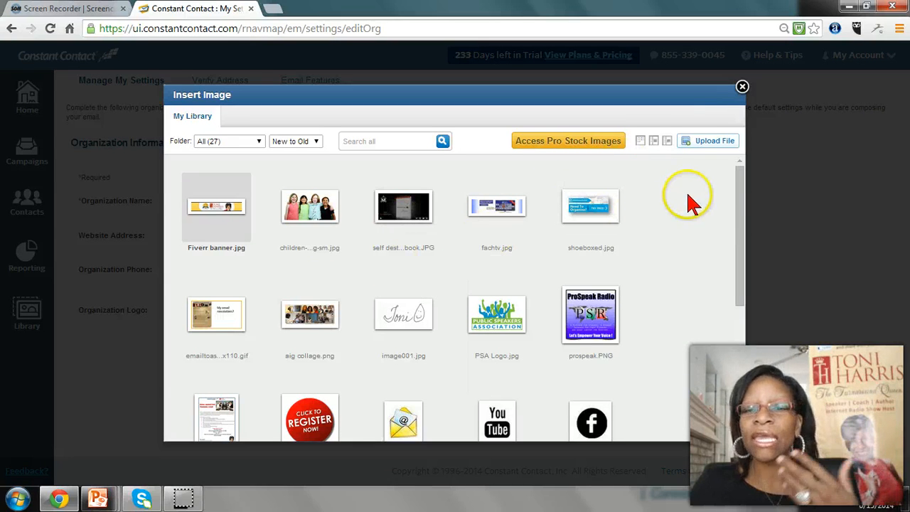
Start a file upload to the image library and browse the computer for the image
{"action": "left_click", "coordinate": [717, 145]}
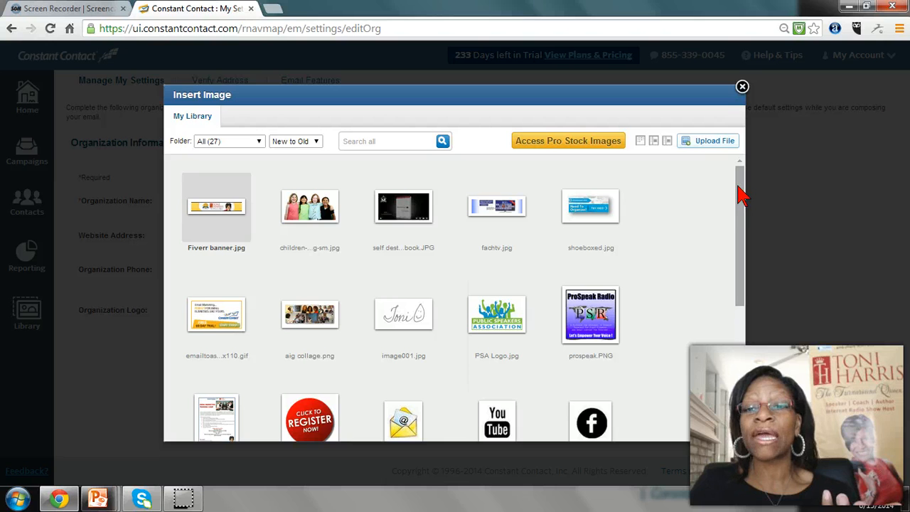
{"action": "left_click_drag", "start_coordinate": [739, 194], "coordinate": [745, 245]}
{"action": "left_click", "coordinate": [716, 140]}
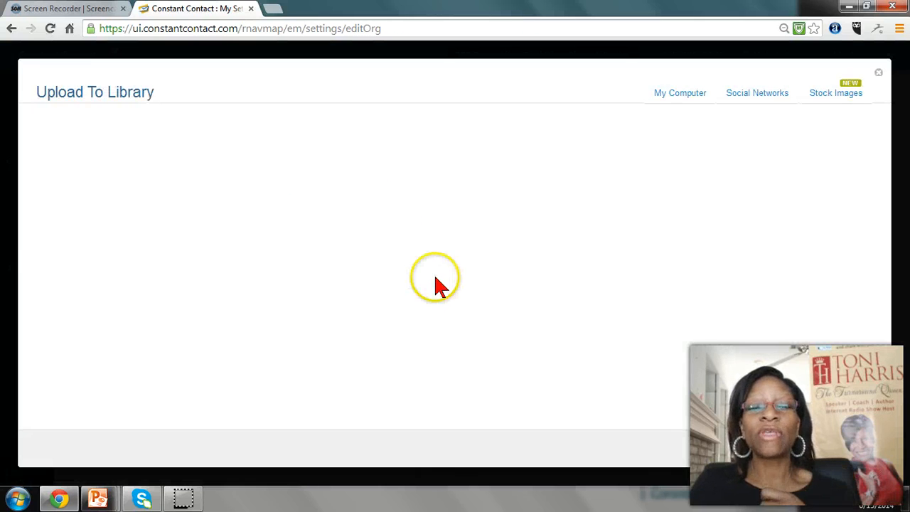
{"action": "left_click", "coordinate": [447, 281]}
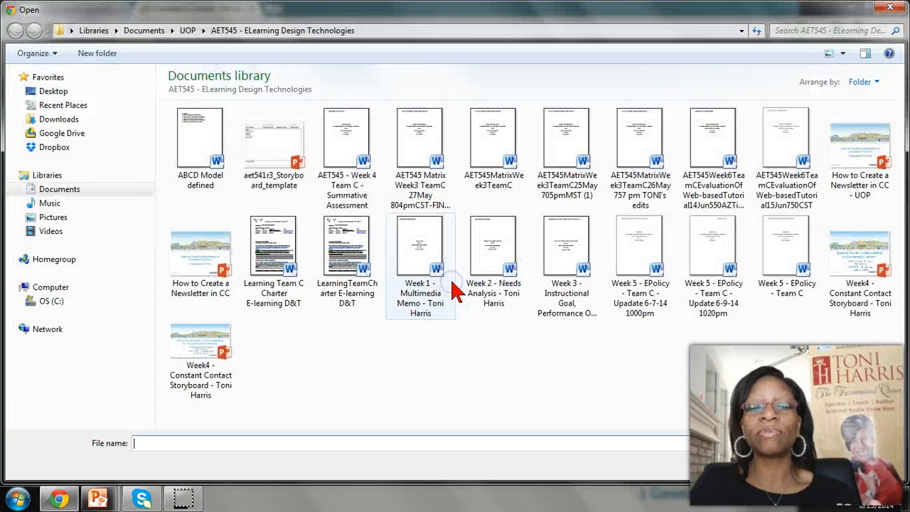
Search the Pictures library for "logo" to find the image to upload
{"action": "left_click", "coordinate": [61, 223]}
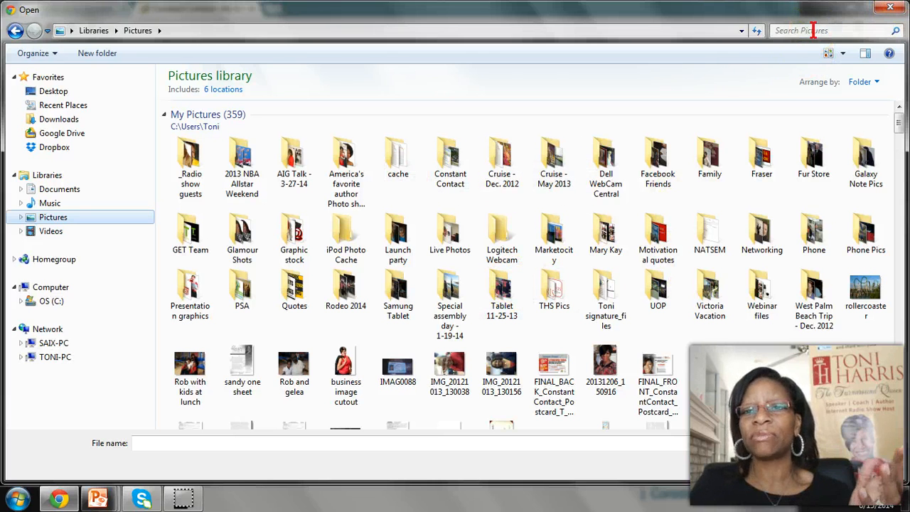
{"action": "left_click", "coordinate": [791, 31]}
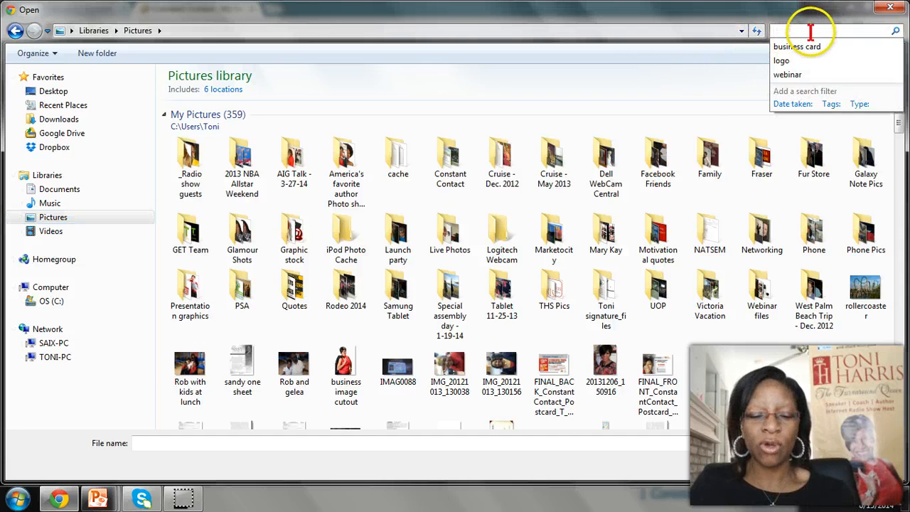
{"action": "type", "text": "logo"}
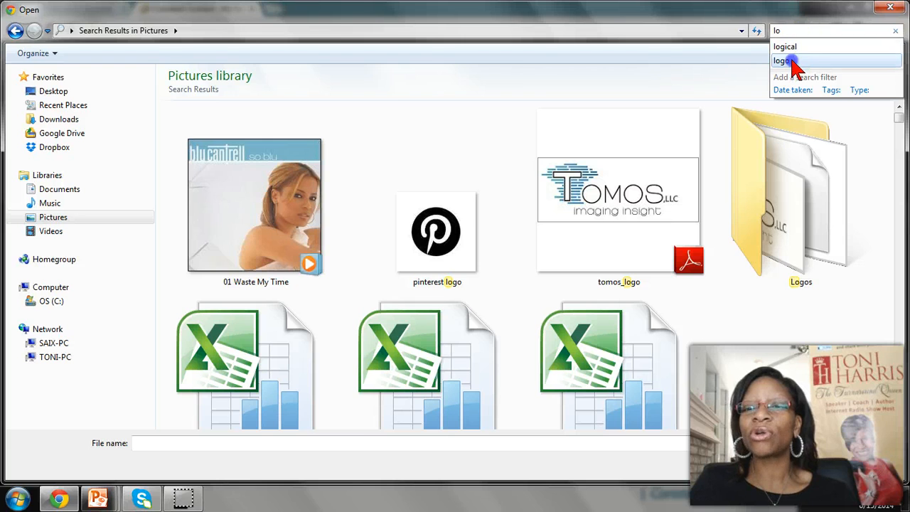
Apply the suggested "logo" search in the Pictures library and show the image files as medium icons
{"action": "left_click", "coordinate": [794, 61]}
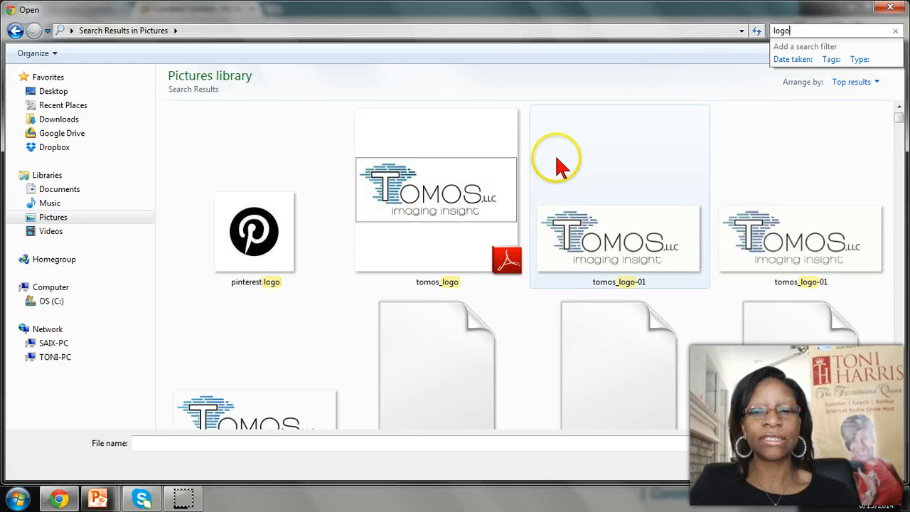
{"action": "left_click", "coordinate": [843, 54]}
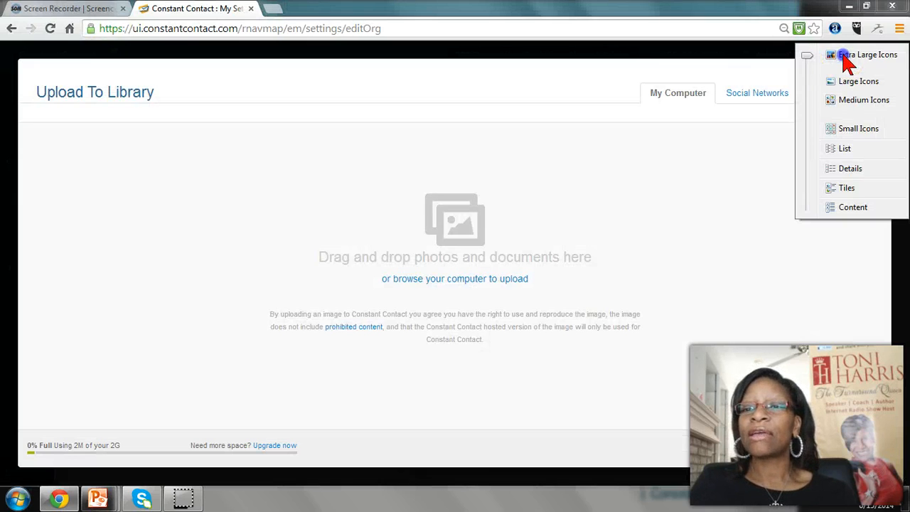
{"action": "left_click", "coordinate": [842, 101]}
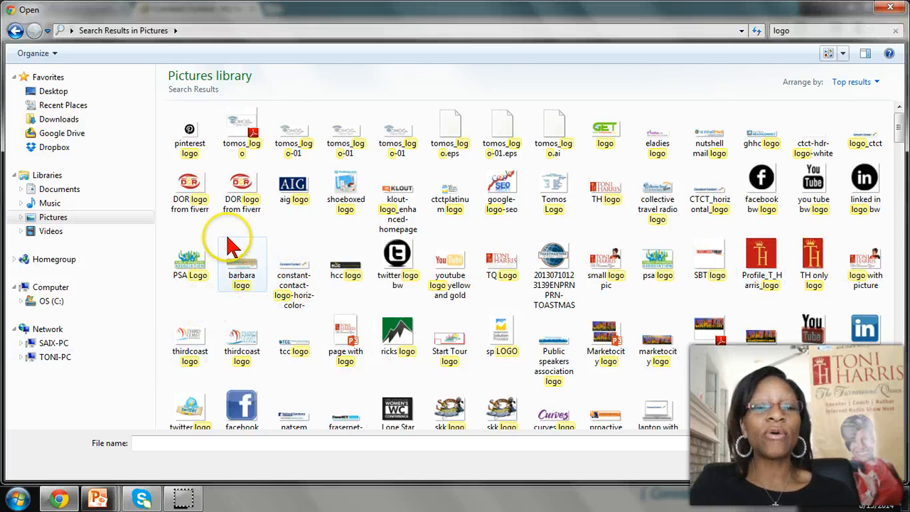
Upload the image "DOR logo from fiverr" to the image library and close the upload window
{"action": "left_click", "coordinate": [190, 204]}
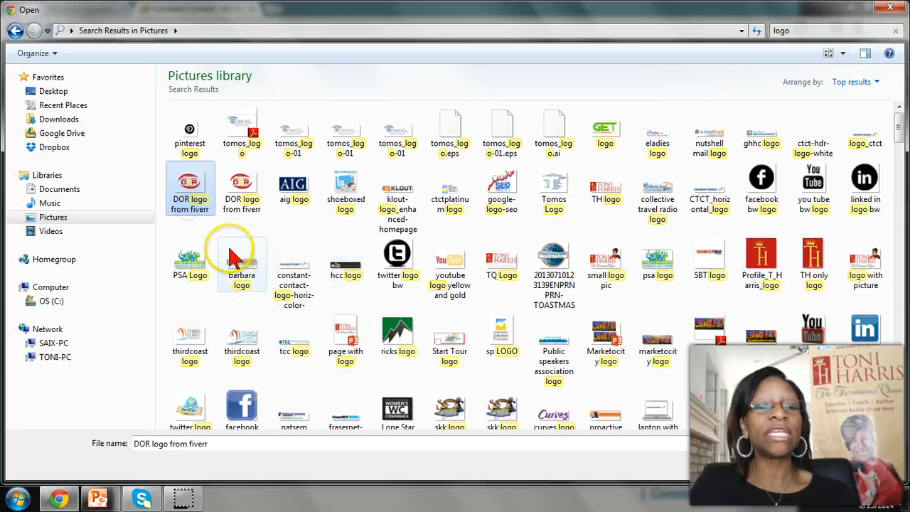
{"action": "left_click", "coordinate": [792, 469]}
{"action": "left_click", "coordinate": [231, 229]}
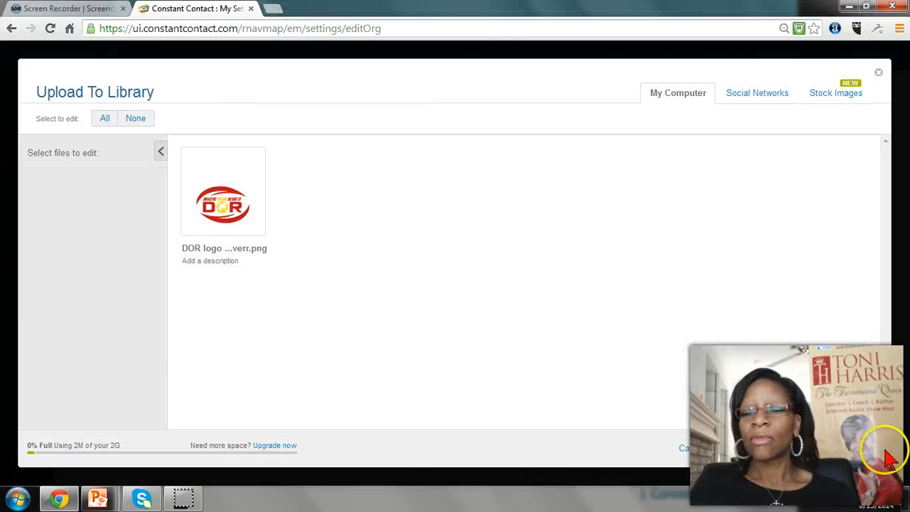
{"action": "left_click", "coordinate": [841, 454]}
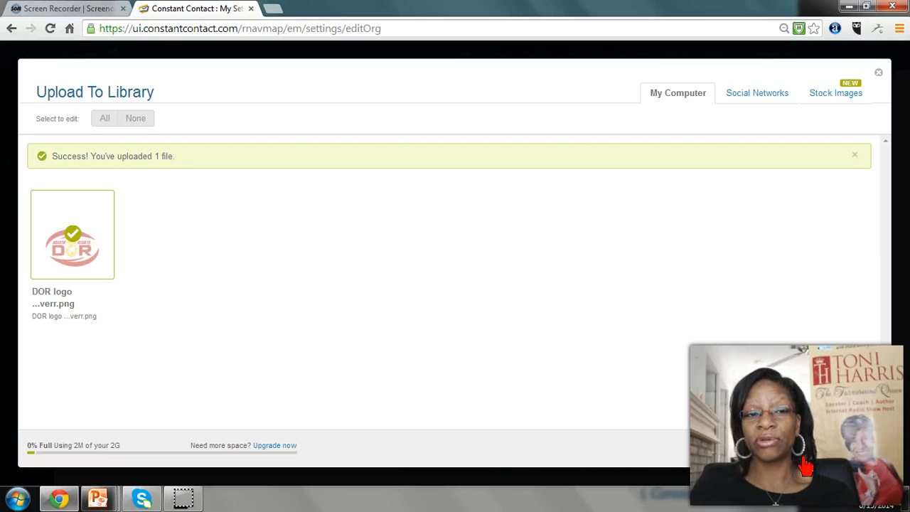
{"action": "left_click", "coordinate": [889, 441]}
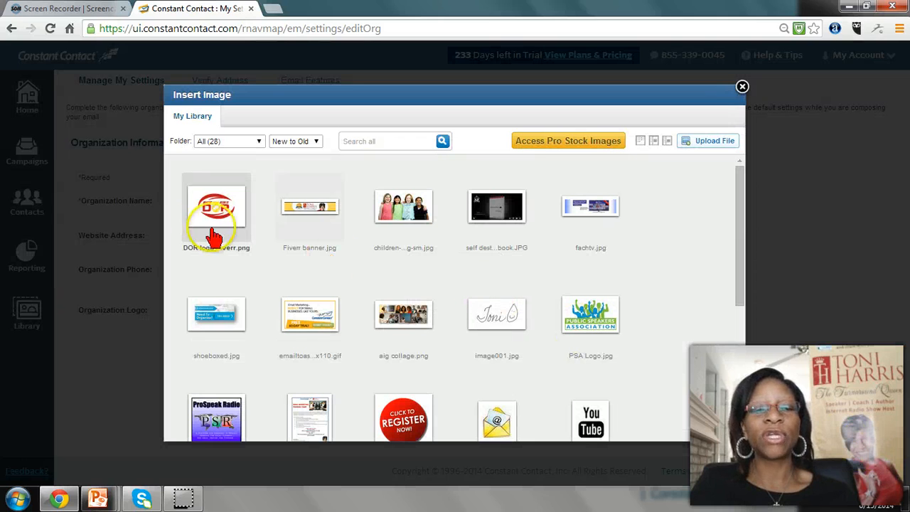
Insert the DOR logo from the library as the organization logo and save the organization information
{"action": "mouse_move", "coordinate": [198, 244]}
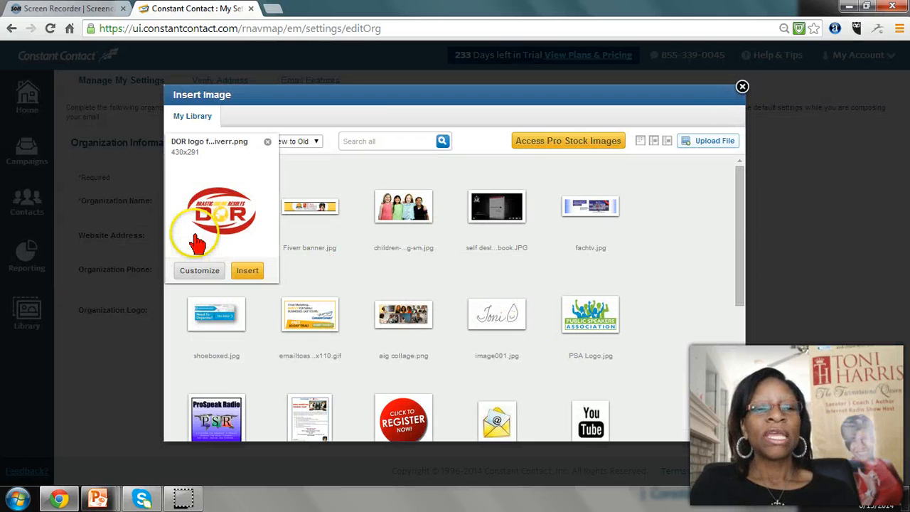
{"action": "left_click", "coordinate": [241, 278]}
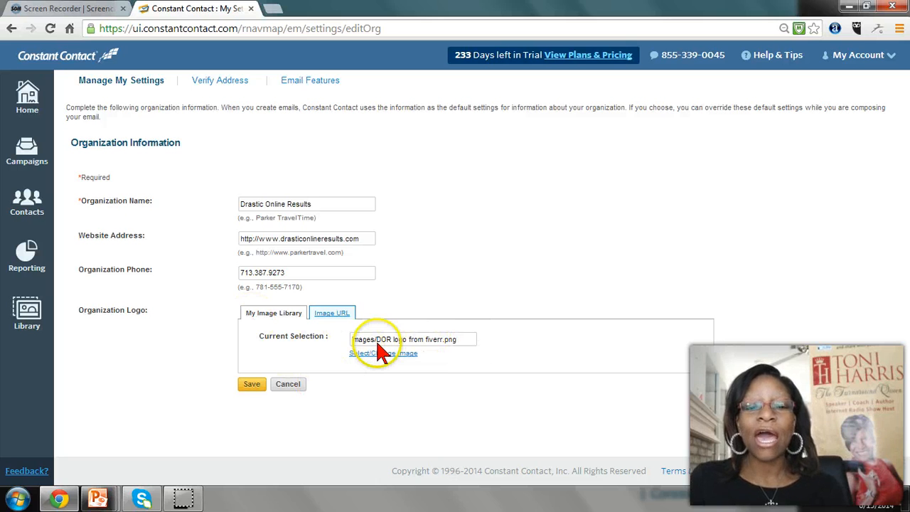
{"action": "left_click", "coordinate": [253, 386]}
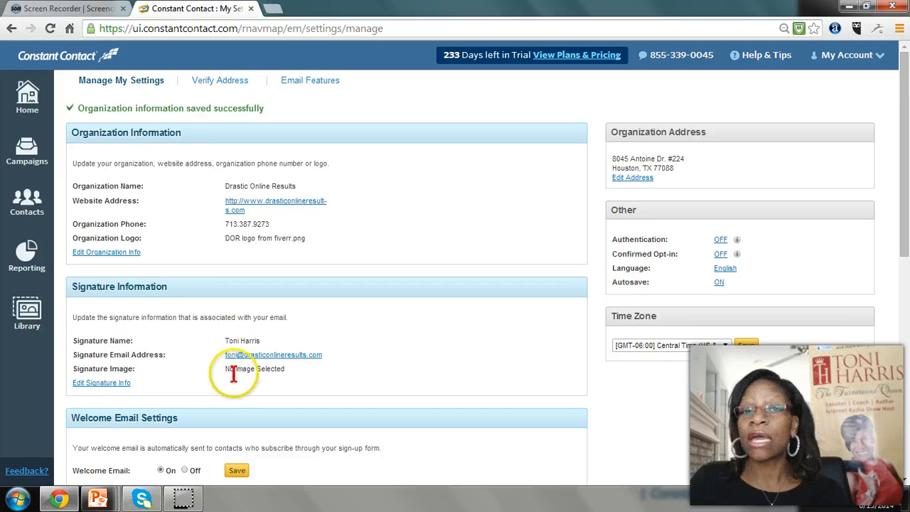
Edit the signature information so the signature name is followed by "~ The Turnaround Queen"
{"action": "left_click", "coordinate": [119, 385]}
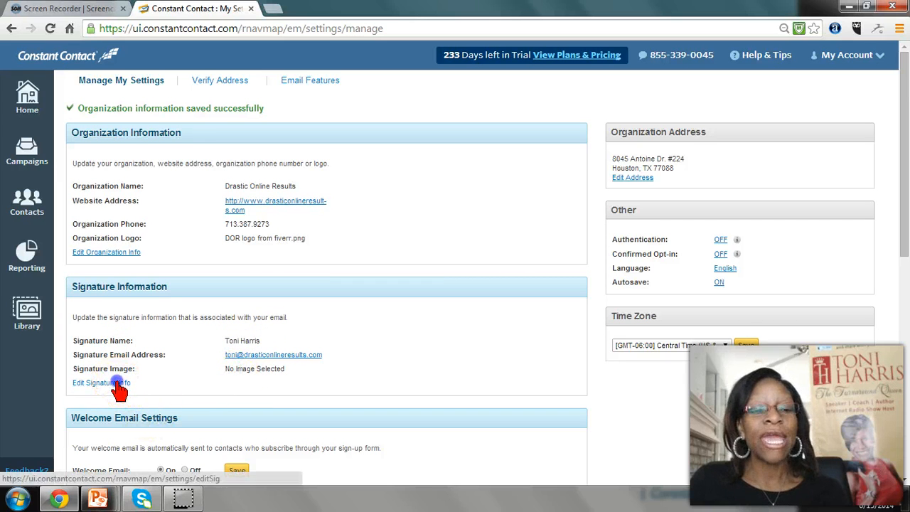
{"action": "left_click", "coordinate": [299, 204]}
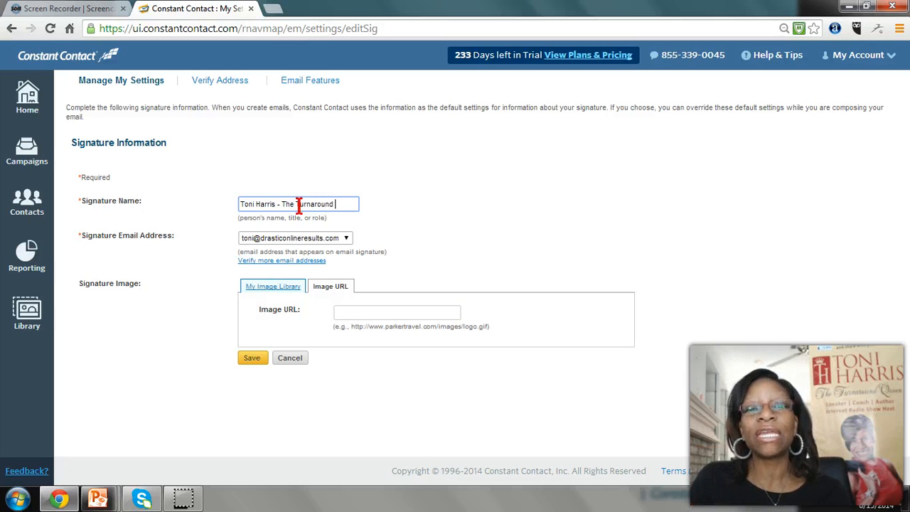
{"action": "type", "text": "en"}
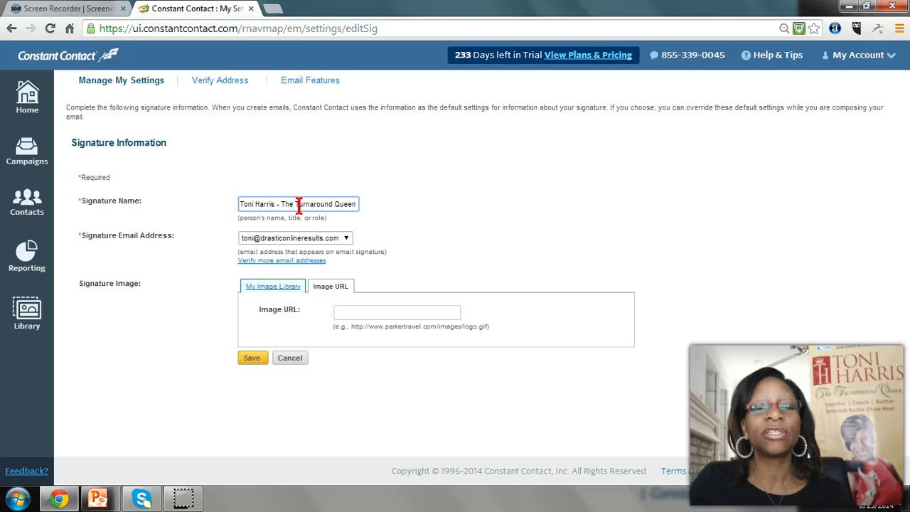
{"action": "double_click", "coordinate": [278, 205]}
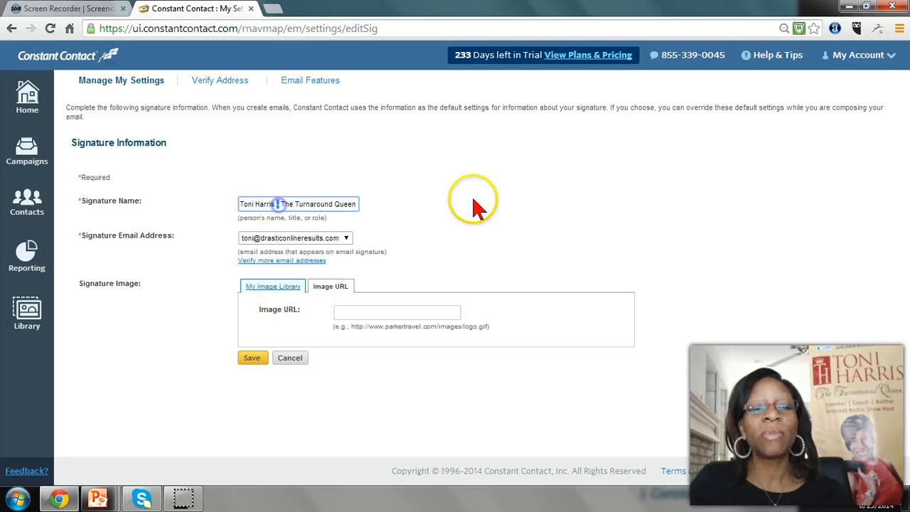
{"action": "type", "text": "~"}
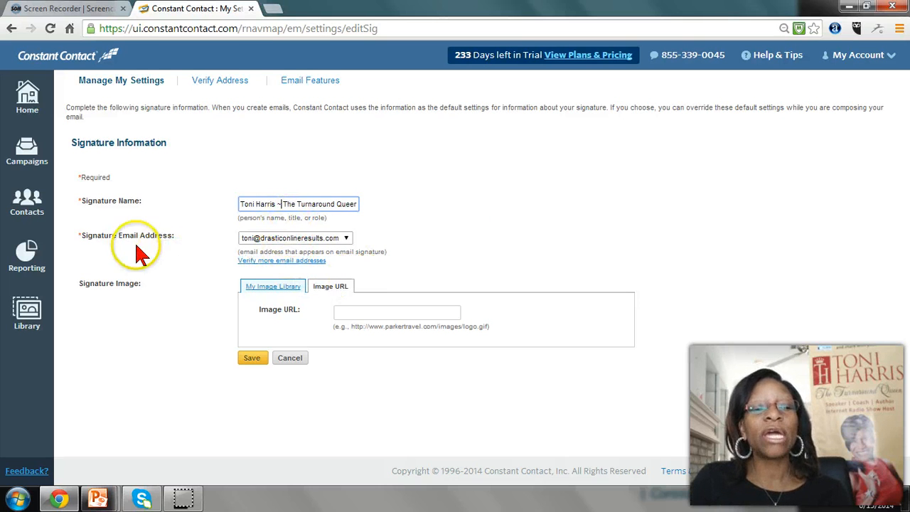
Check which email addresses are available for the signature and leave the selection as it is
{"action": "left_click", "coordinate": [347, 238]}
{"action": "left_click", "coordinate": [346, 238]}
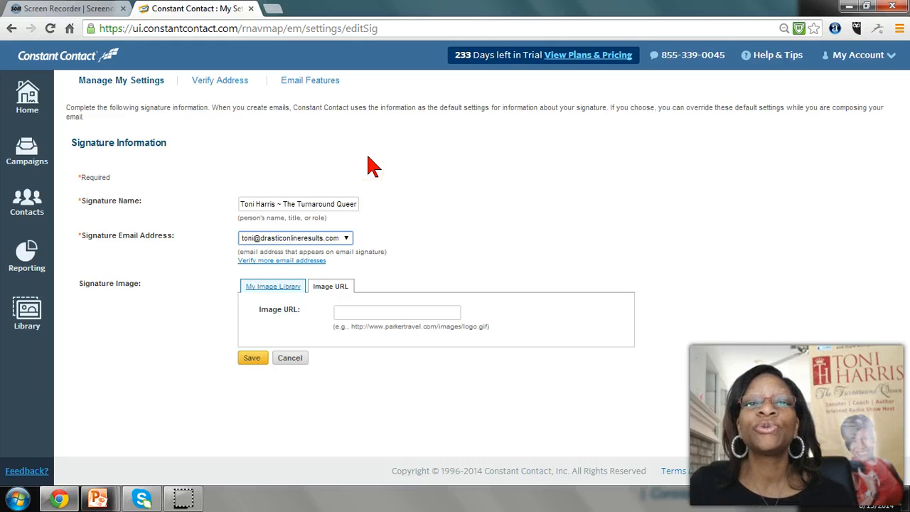
{"action": "left_click", "coordinate": [379, 167]}
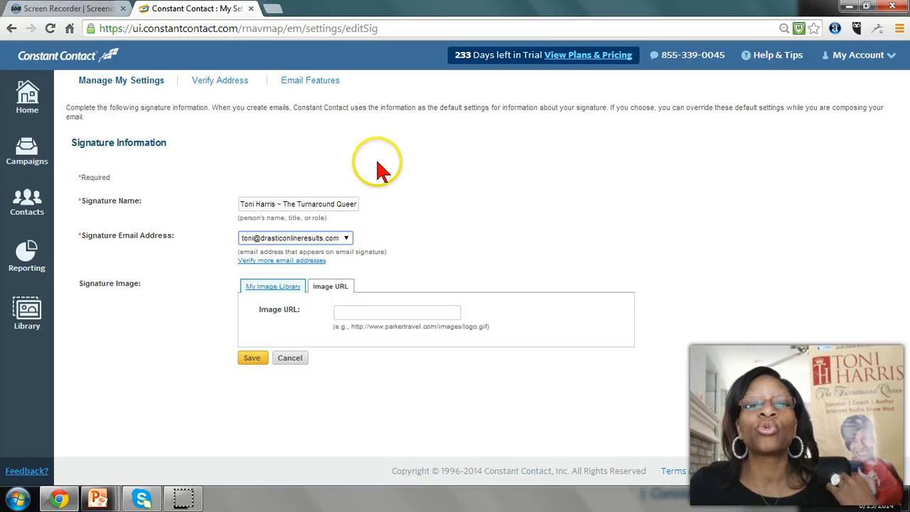
Open the page for verifying more email addresses and examine the verification status and the address entry form
{"action": "left_click", "coordinate": [282, 262]}
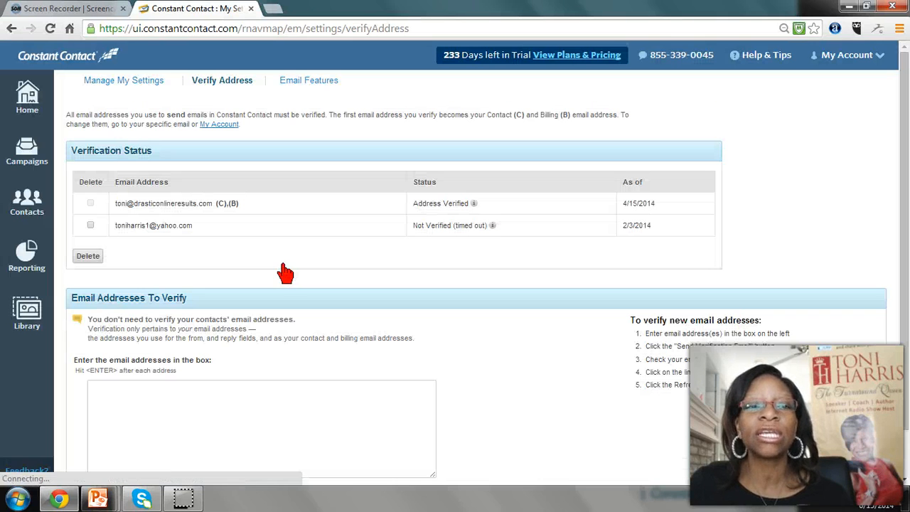
{"action": "left_click", "coordinate": [174, 410]}
{"action": "scroll", "coordinate": [185, 410], "scroll_direction": "down", "scroll_amount": 1}
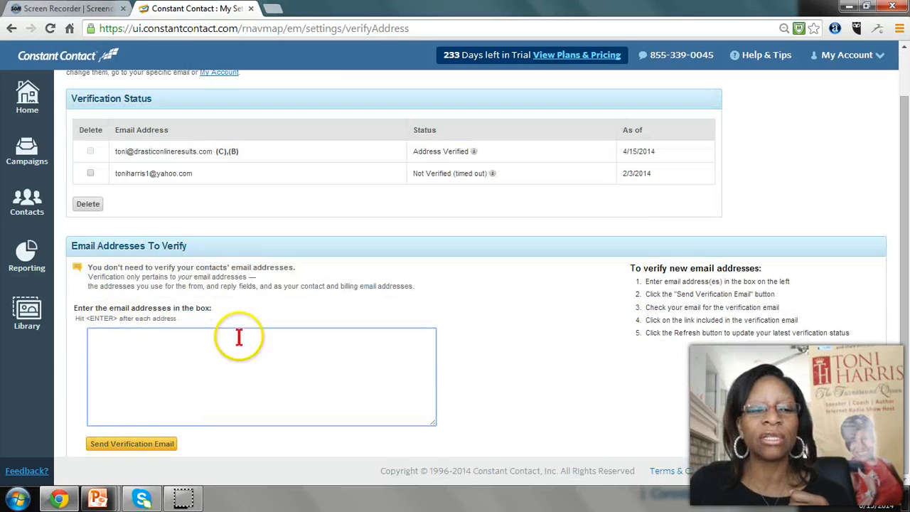
{"action": "left_click", "coordinate": [127, 357]}
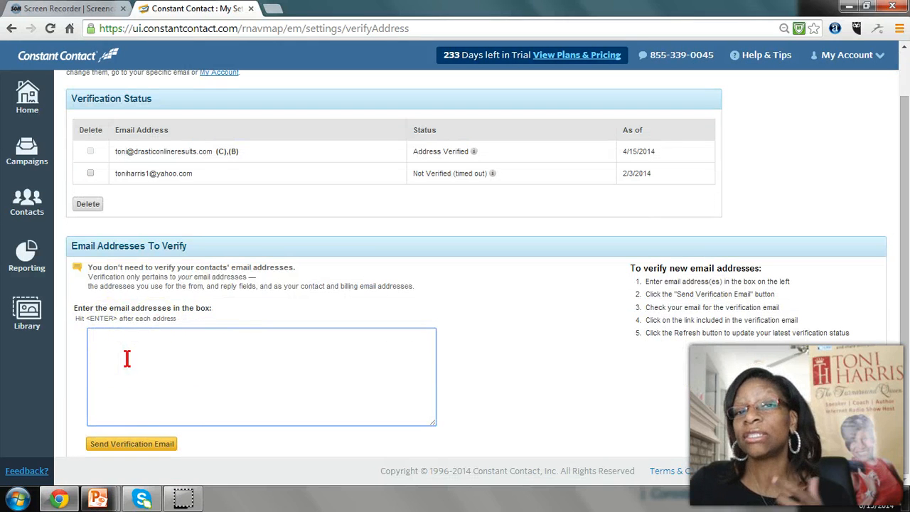
{"action": "left_click", "coordinate": [142, 445]}
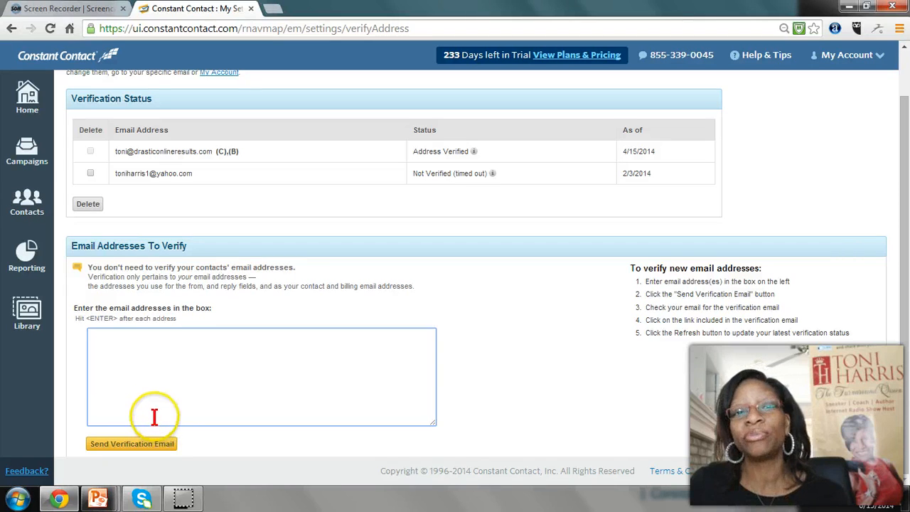
{"action": "left_click", "coordinate": [152, 416]}
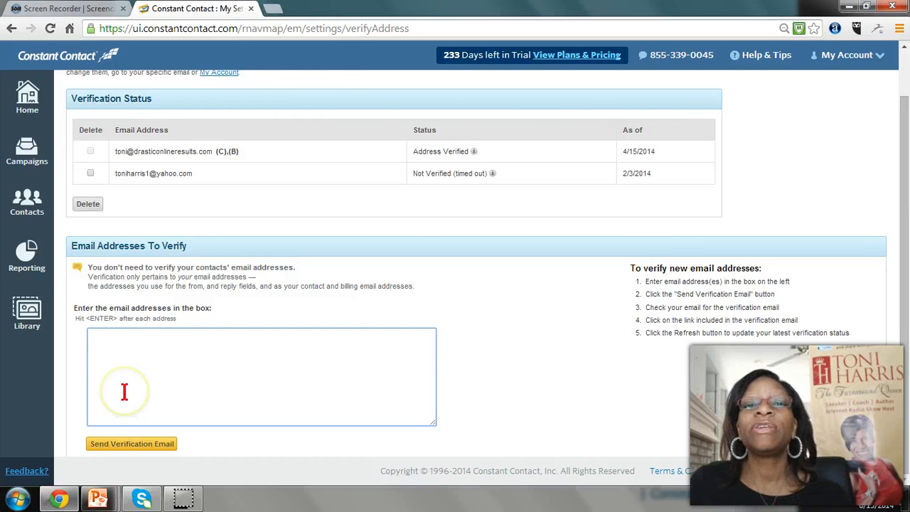
{"action": "scroll", "coordinate": [123, 390], "scroll_direction": "up", "scroll_amount": 1}
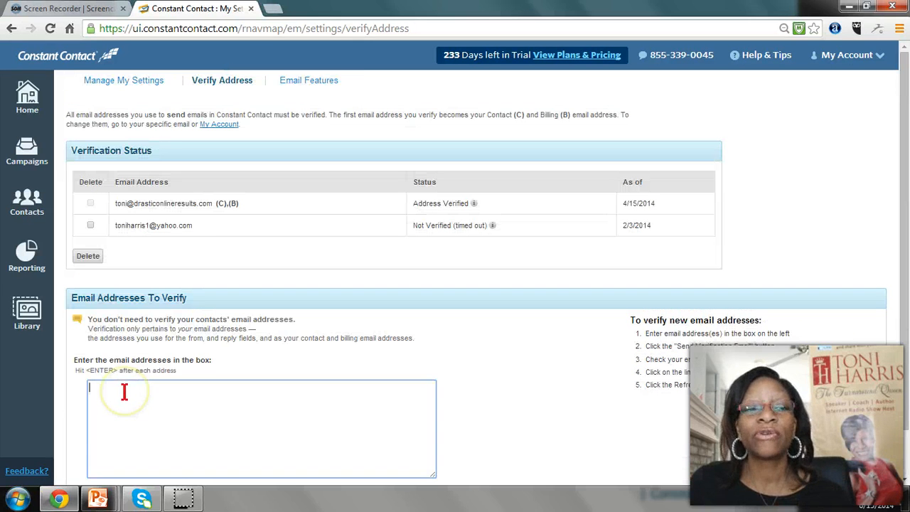
Return to the signature information, set the signature image to image001.jpg from My Image Library, and save
{"action": "left_click", "coordinate": [148, 84]}
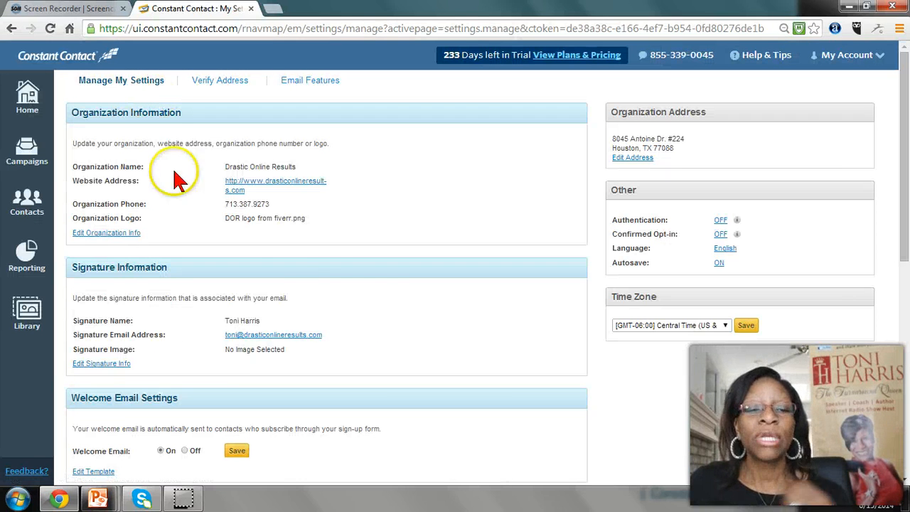
{"action": "left_click", "coordinate": [99, 364]}
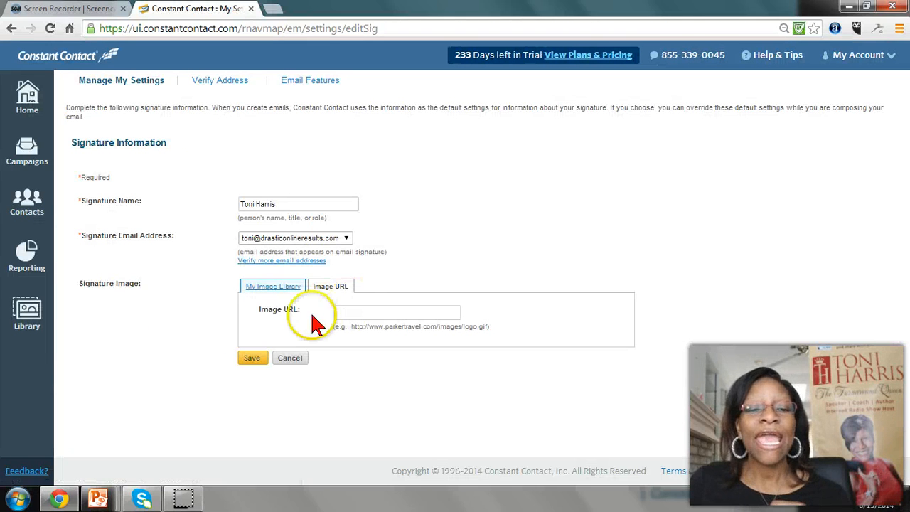
{"action": "left_click", "coordinate": [274, 289]}
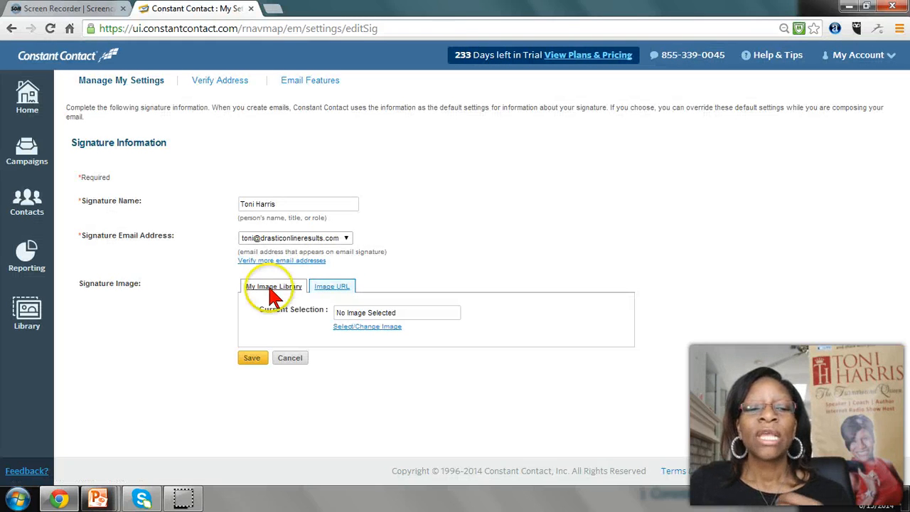
{"action": "left_click", "coordinate": [346, 328]}
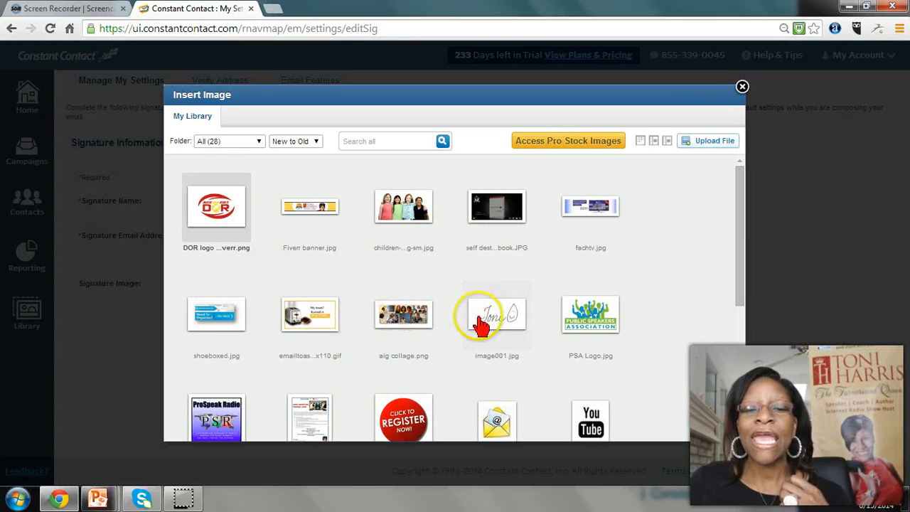
{"action": "left_click", "coordinate": [524, 342]}
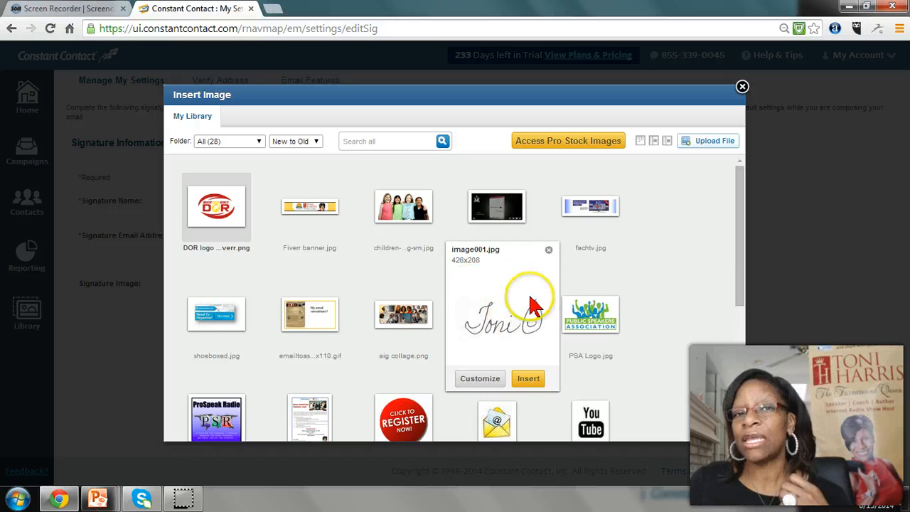
{"action": "left_click", "coordinate": [529, 380]}
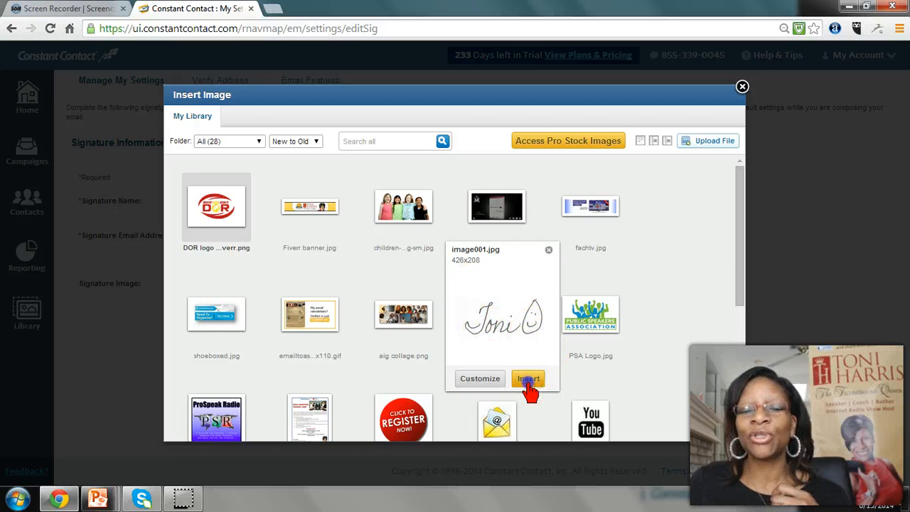
{"action": "left_click", "coordinate": [249, 359]}
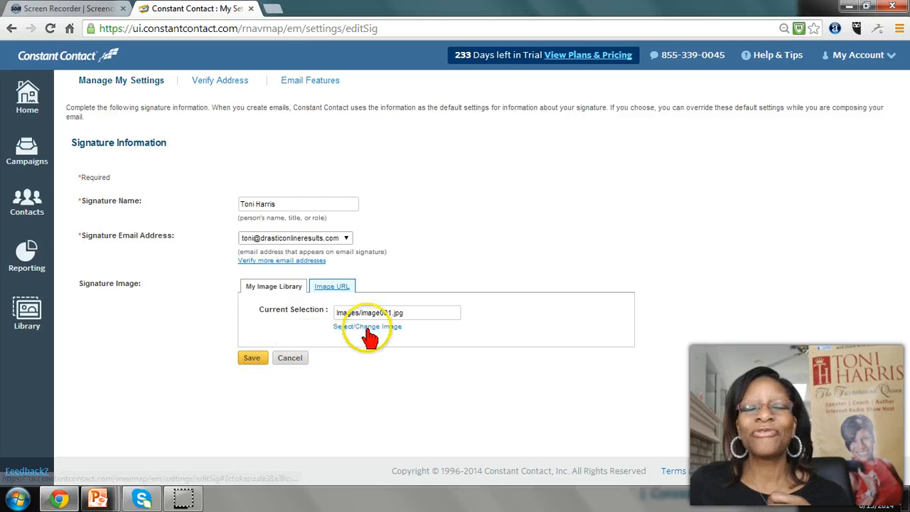
{"action": "left_click", "coordinate": [249, 359]}
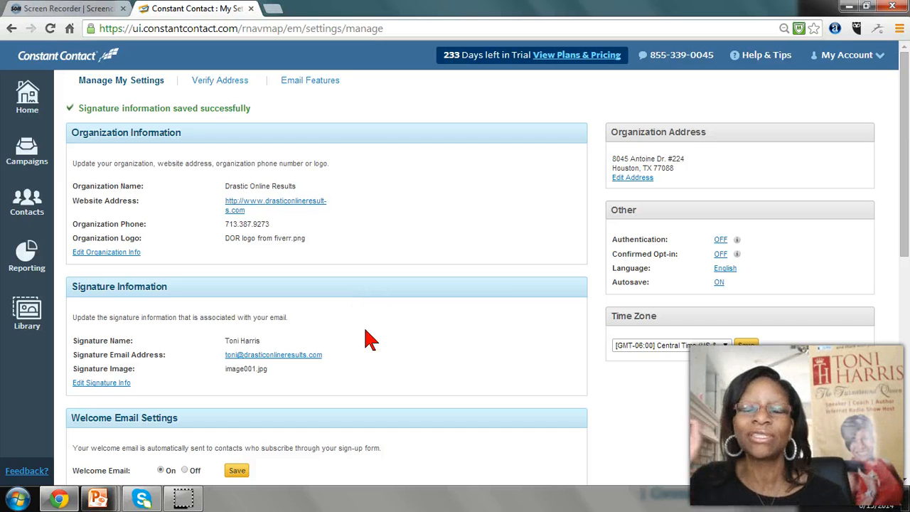
Review the welcome email, email message, contact and footer settings on the settings page
{"action": "scroll", "coordinate": [342, 249], "scroll_direction": "down", "scroll_amount": 1}
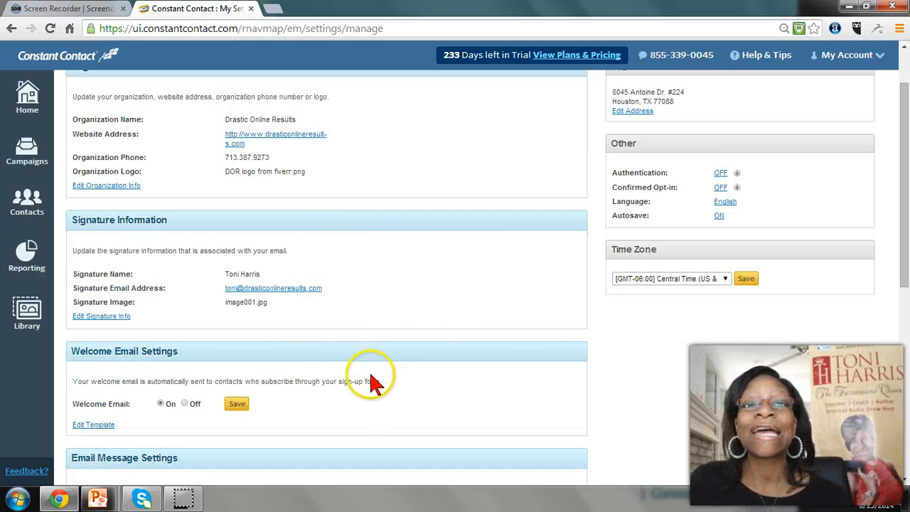
{"action": "scroll", "coordinate": [329, 369], "scroll_direction": "down", "scroll_amount": 1}
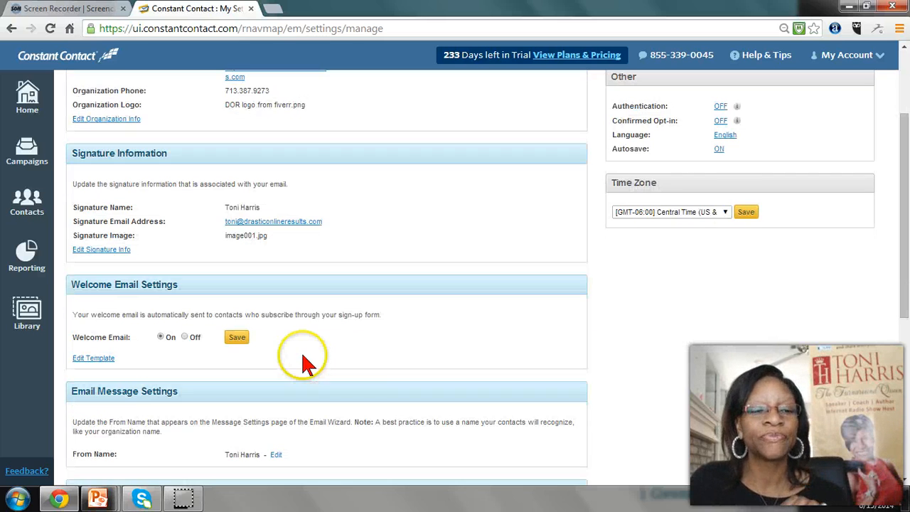
{"action": "scroll", "coordinate": [377, 312], "scroll_direction": "down", "scroll_amount": 1}
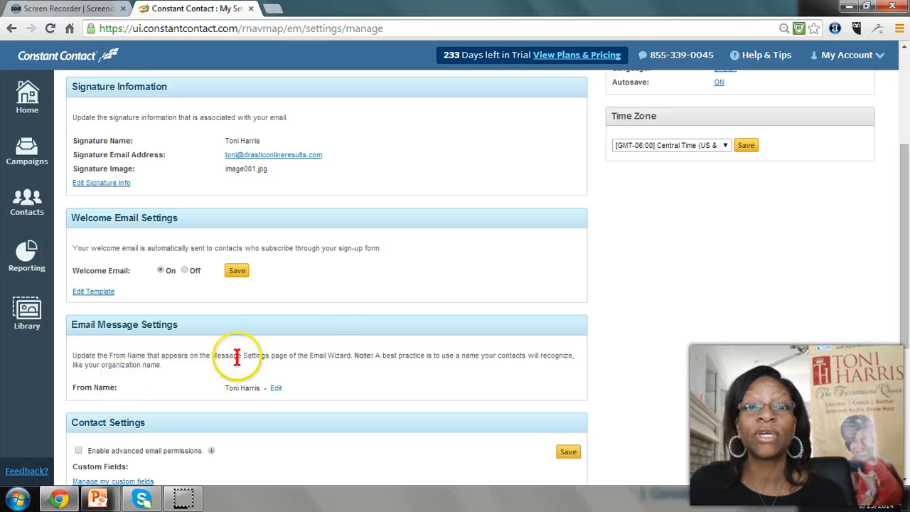
{"action": "scroll", "coordinate": [334, 337], "scroll_direction": "down", "scroll_amount": 2}
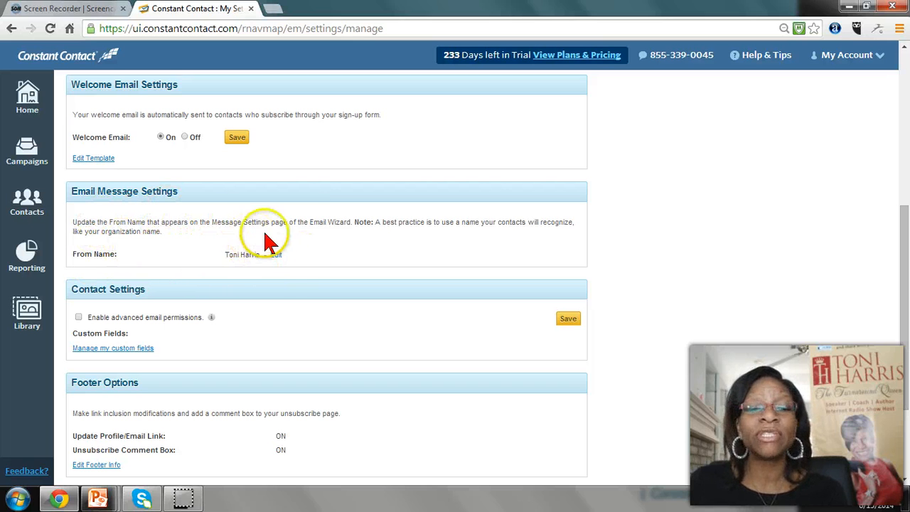
Extend the default From Name with "~ The Turnaround Queen" in the email message settings and save it
{"action": "left_click", "coordinate": [277, 253]}
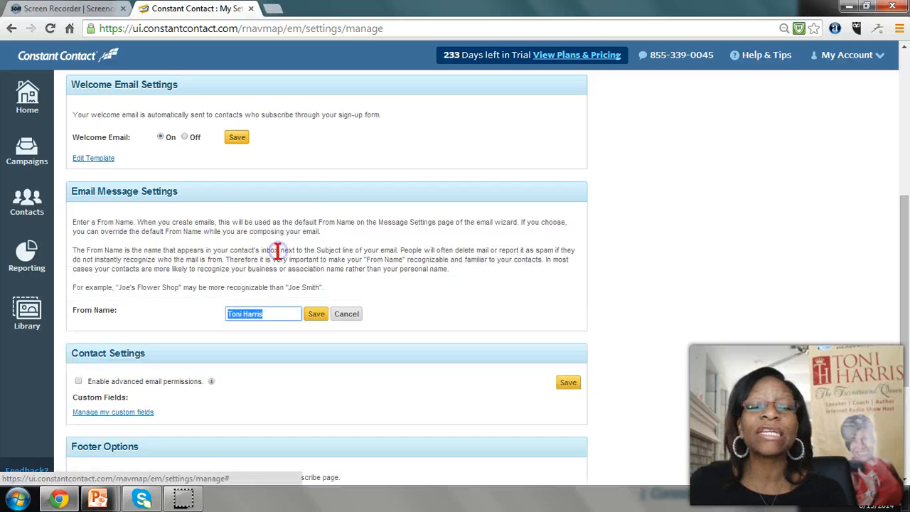
{"action": "left_click", "coordinate": [278, 315]}
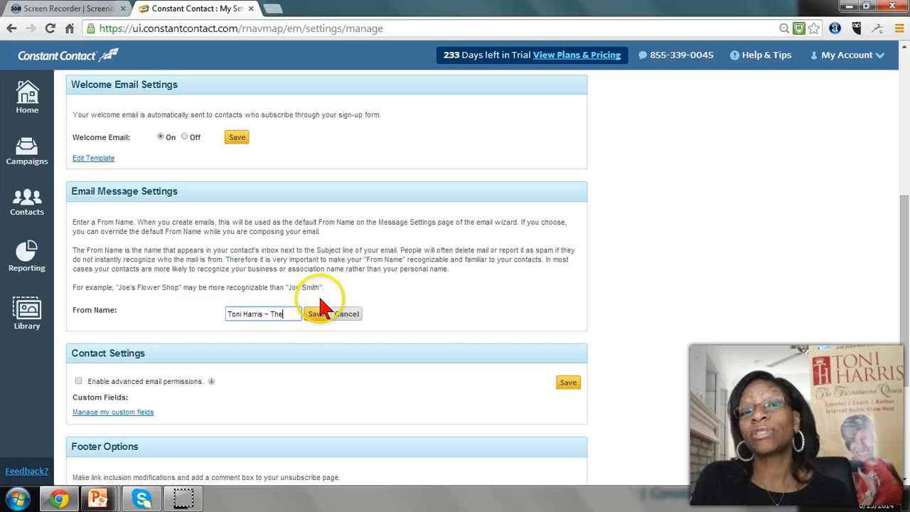
{"action": "type", "text": "round Queen"}
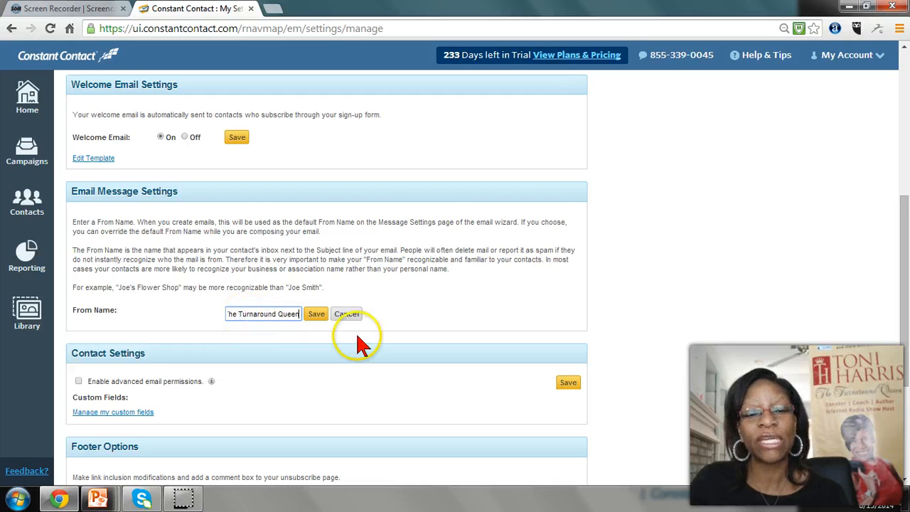
{"action": "left_click", "coordinate": [318, 314]}
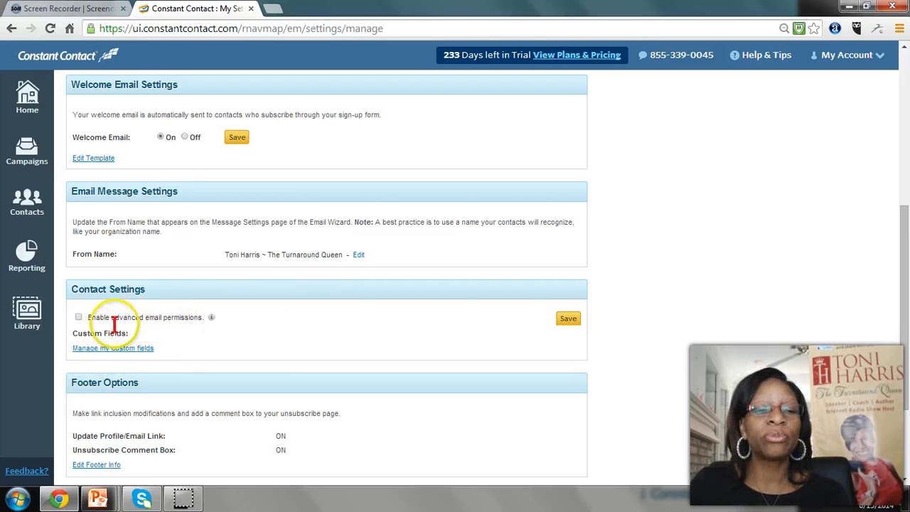
Read the explanation of advanced email permissions, close it, and review the footer options and survey response notification settings
{"action": "left_click", "coordinate": [211, 317]}
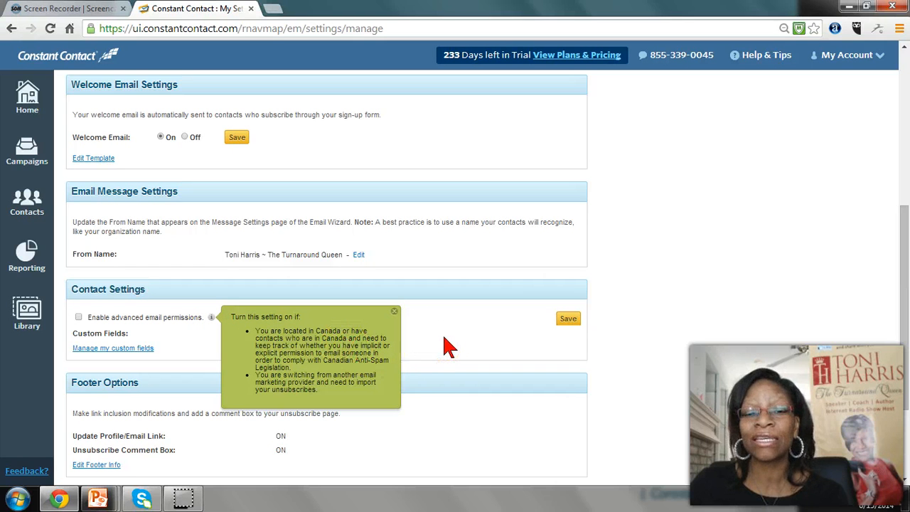
{"action": "left_click", "coordinate": [394, 311]}
{"action": "scroll", "coordinate": [436, 321], "scroll_direction": "down", "scroll_amount": 3}
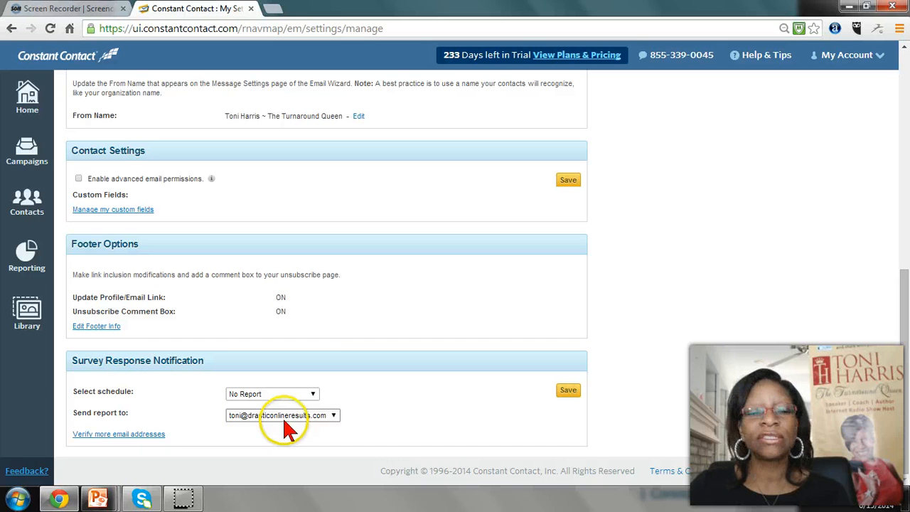
{"action": "scroll", "coordinate": [488, 387], "scroll_direction": "up", "scroll_amount": 7}
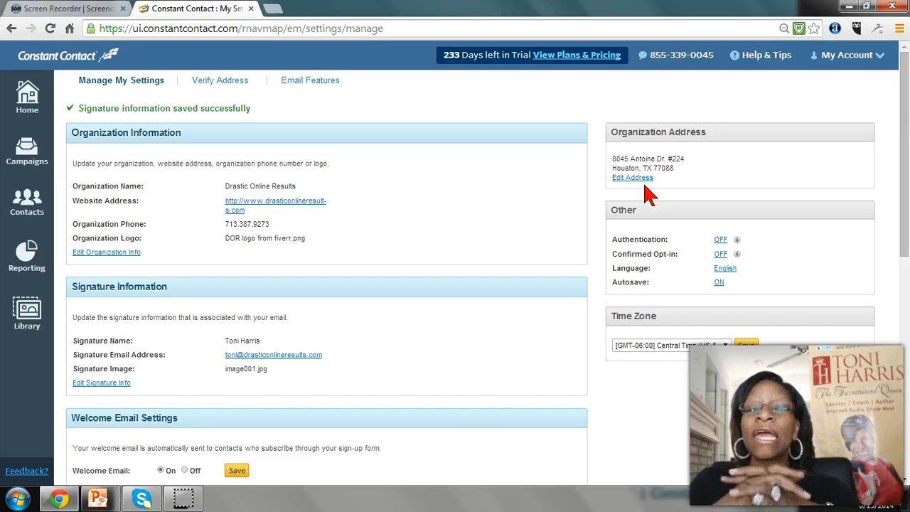
Open the organization address for editing, check its fields, and save the address information as it is
{"action": "left_click", "coordinate": [631, 177]}
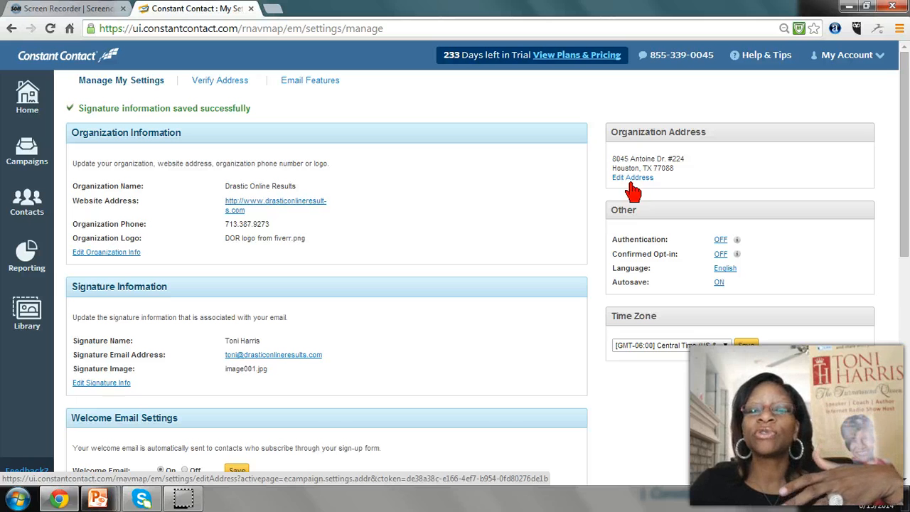
{"action": "left_click", "coordinate": [630, 184]}
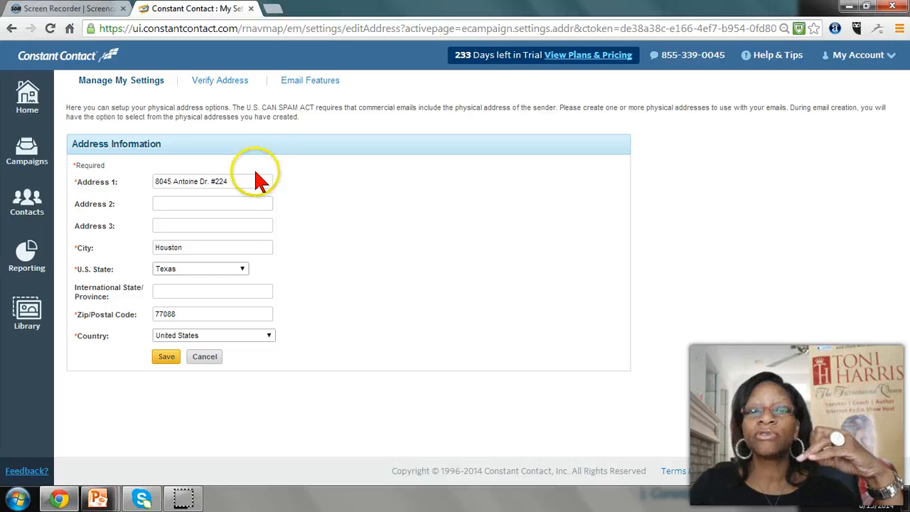
{"action": "left_click", "coordinate": [165, 356]}
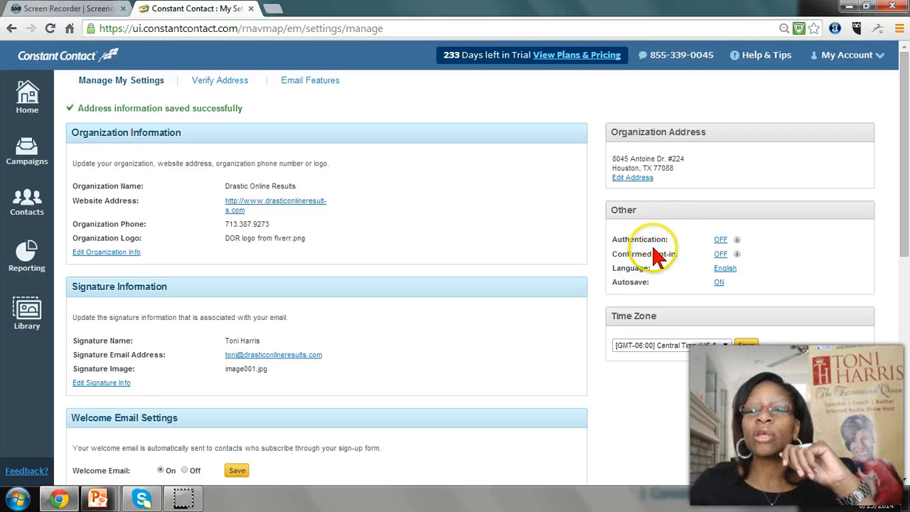
Enable Authentication with Constant Contact using the prefilled sender header address and save the preference
{"action": "left_click", "coordinate": [723, 242]}
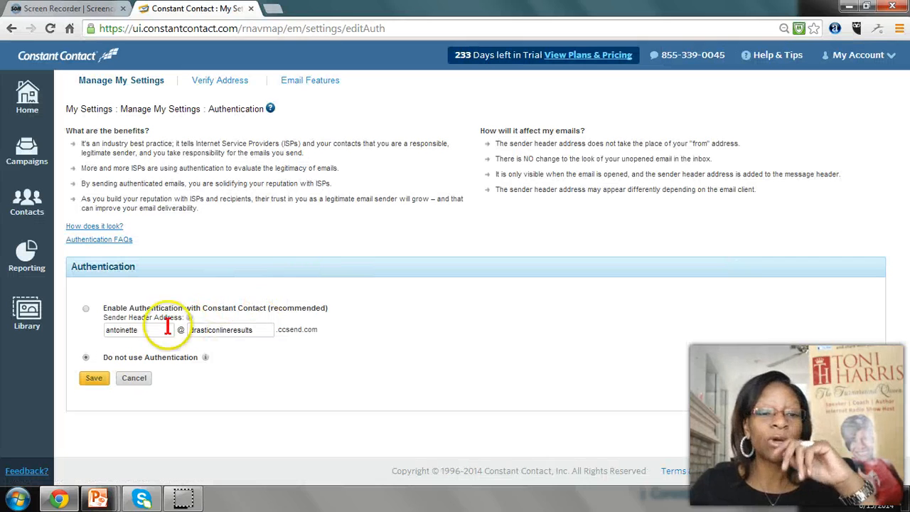
{"action": "left_click", "coordinate": [86, 308]}
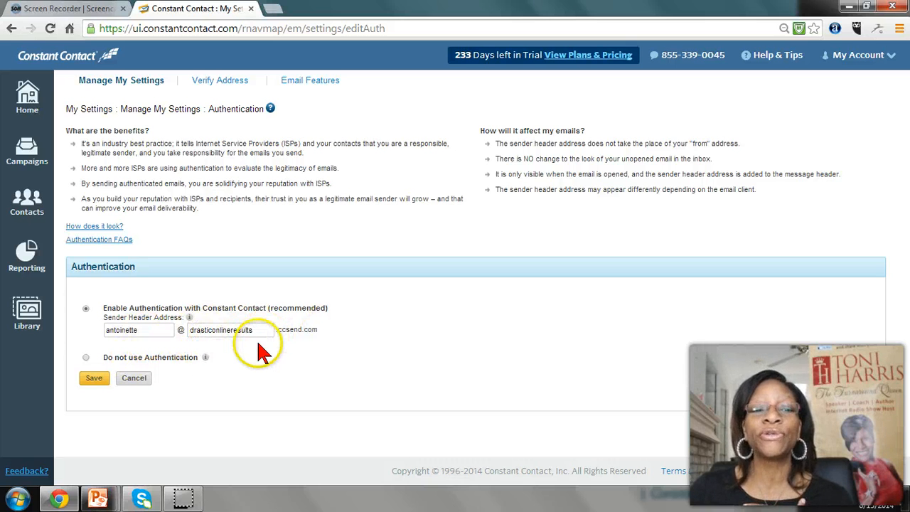
{"action": "left_click", "coordinate": [96, 379]}
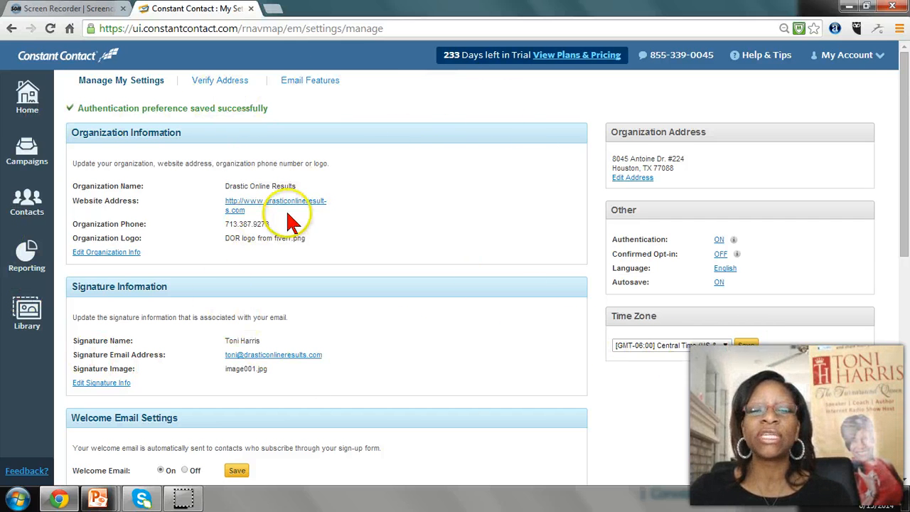
Recheck the contact, footer, survey notification and organization settings on the settings page
{"action": "scroll", "coordinate": [520, 231], "scroll_direction": "down", "scroll_amount": 1}
{"action": "scroll", "coordinate": [520, 238], "scroll_direction": "down", "scroll_amount": 6}
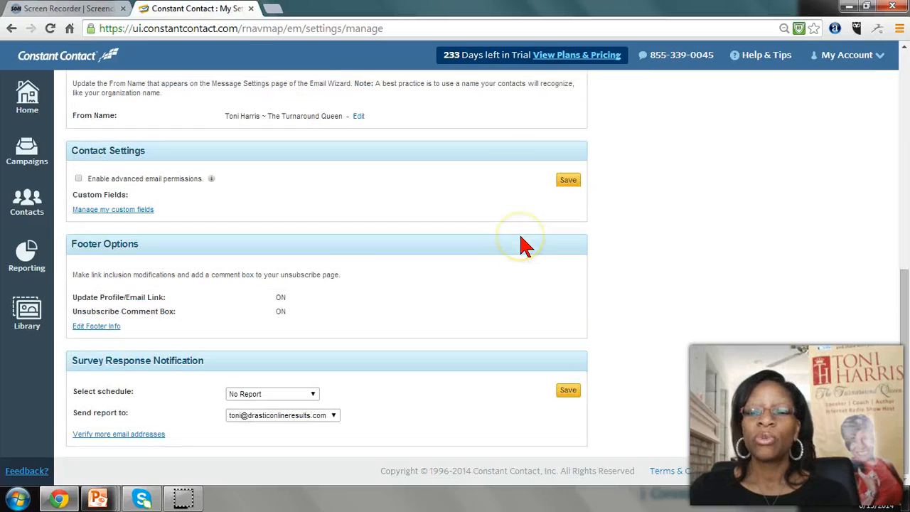
{"action": "scroll", "coordinate": [521, 242], "scroll_direction": "up", "scroll_amount": 2}
{"action": "scroll", "coordinate": [524, 246], "scroll_direction": "up", "scroll_amount": 5}
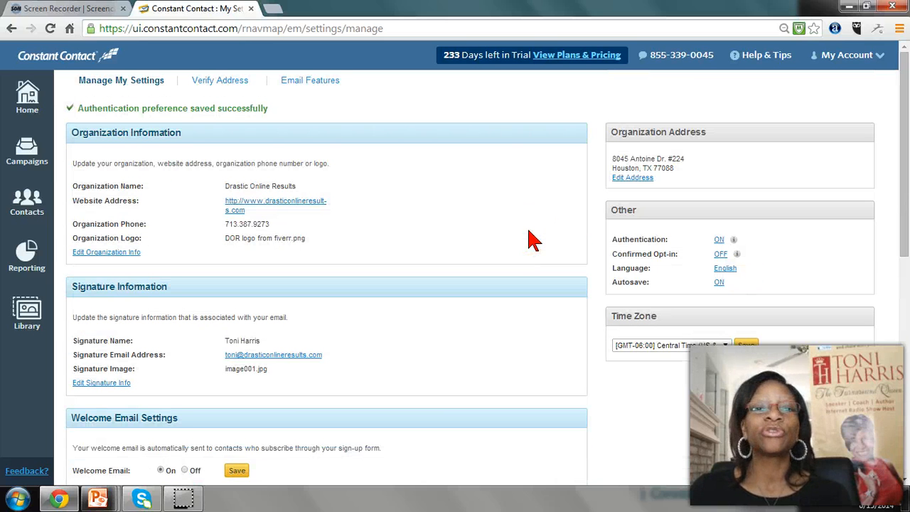
{"action": "left_click", "coordinate": [881, 60]}
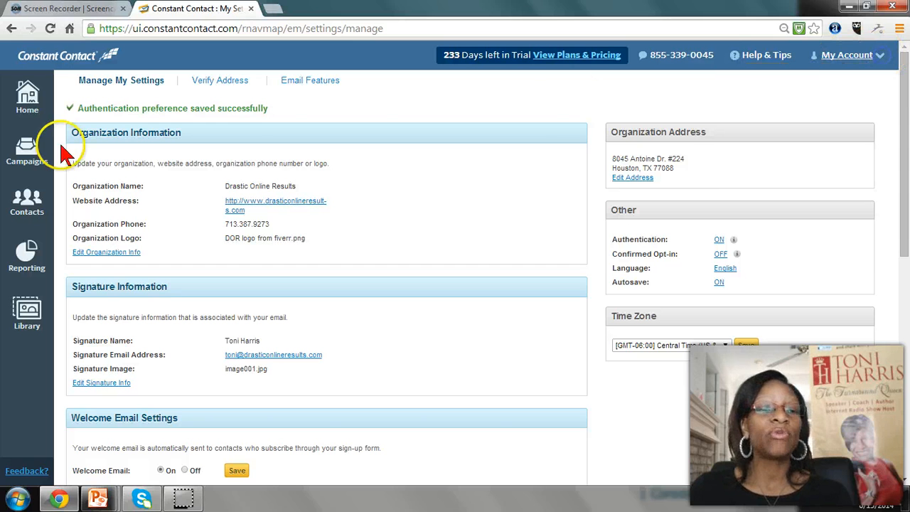
Return to the home page and create a new Newsletter Email campaign from Newsletters & Announcements
{"action": "left_click", "coordinate": [27, 105]}
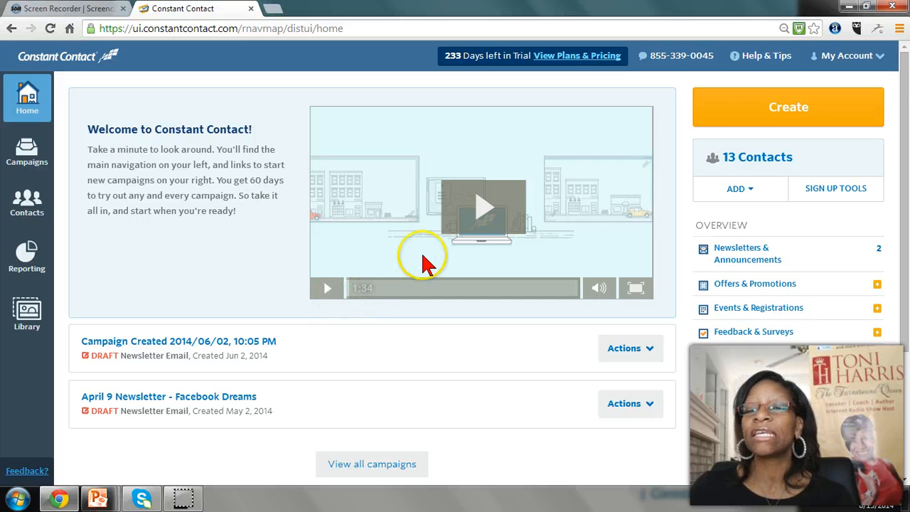
{"action": "left_click", "coordinate": [748, 111]}
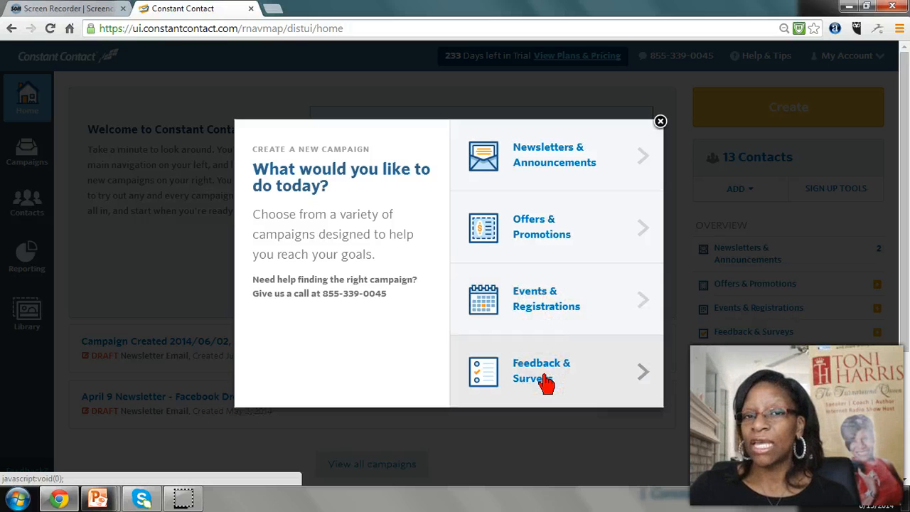
{"action": "left_click", "coordinate": [534, 155]}
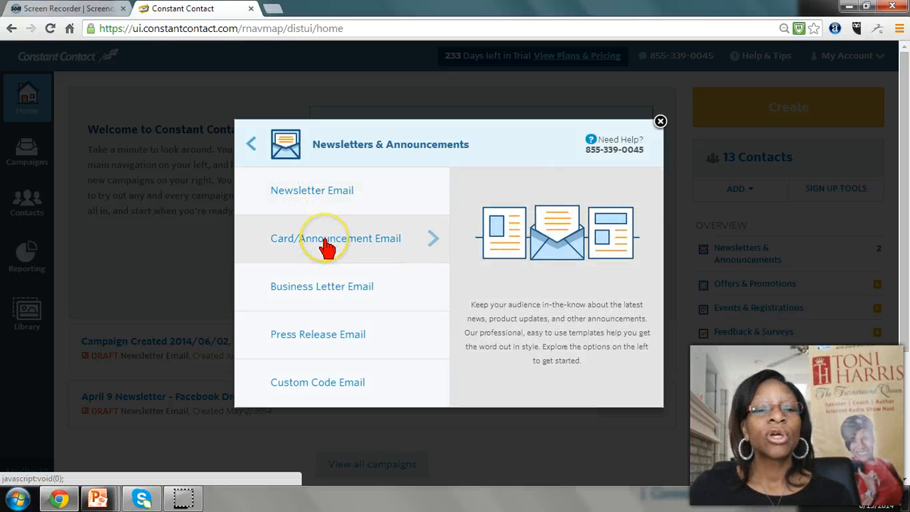
{"action": "left_click", "coordinate": [326, 294]}
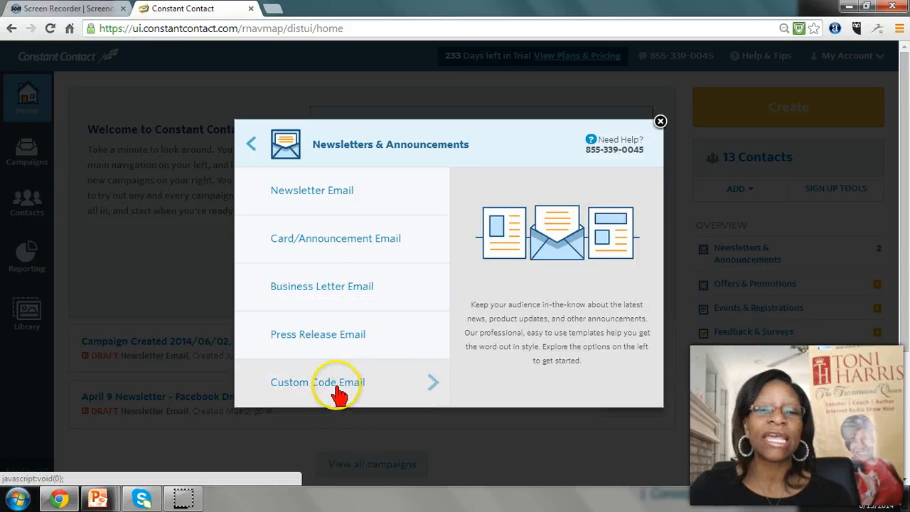
{"action": "left_click", "coordinate": [322, 198]}
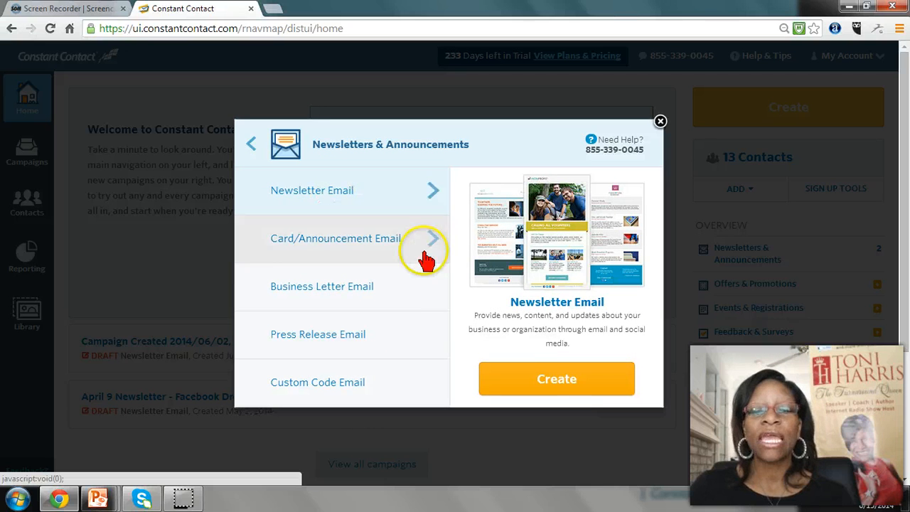
{"action": "left_click", "coordinate": [560, 380]}
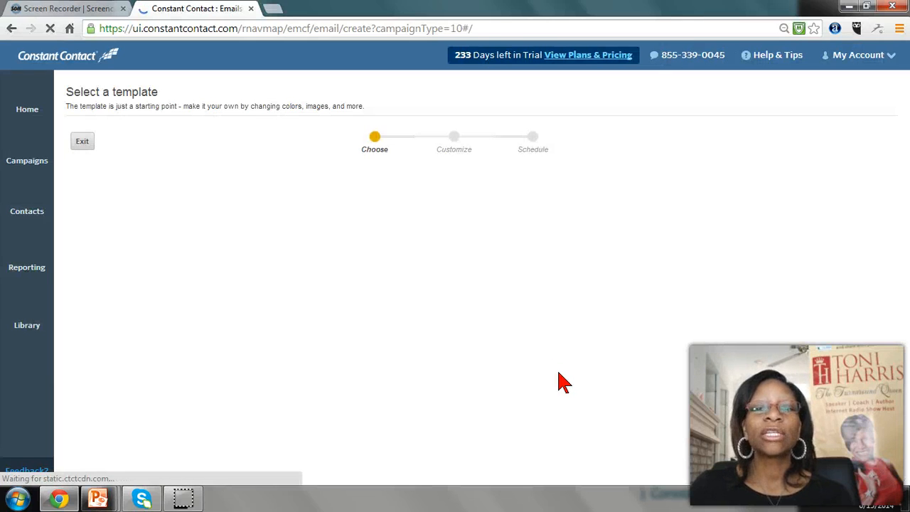
{"action": "left_click", "coordinate": [405, 240]}
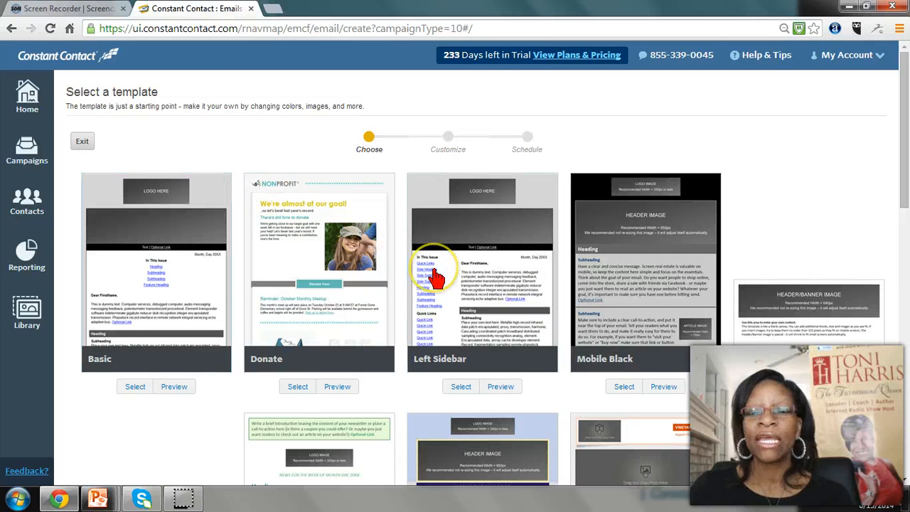
Expand the newsletter template selection to show all templates, including the additional ones
{"action": "scroll", "coordinate": [427, 273], "scroll_direction": "down", "scroll_amount": 5}
{"action": "scroll", "coordinate": [435, 277], "scroll_direction": "down", "scroll_amount": 6}
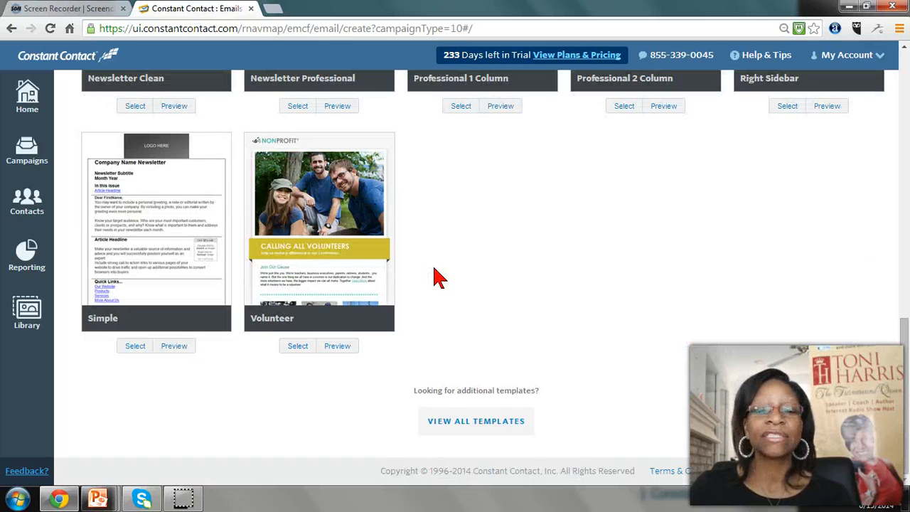
{"action": "left_click", "coordinate": [462, 421]}
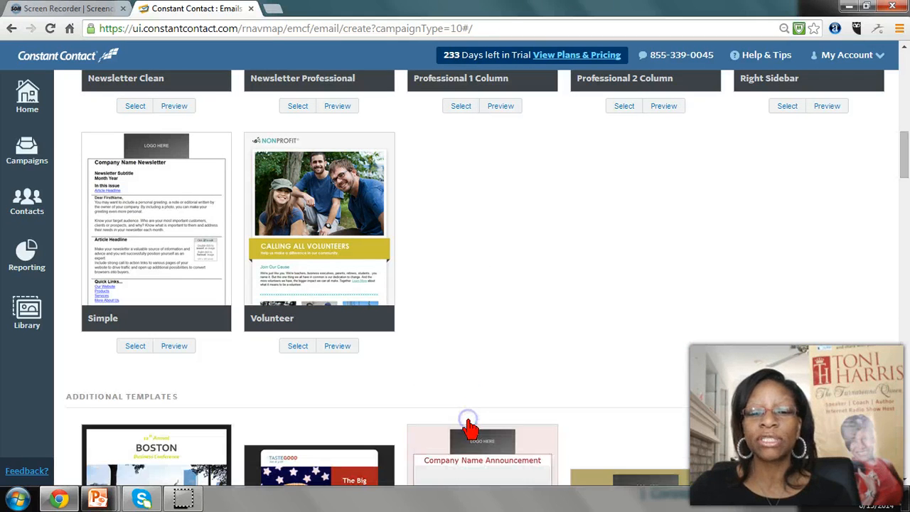
Browse the additional email templates through to the Update designs and back to the Event designs, comparing their layouts
{"action": "scroll", "coordinate": [435, 370], "scroll_direction": "down", "scroll_amount": 5}
{"action": "scroll", "coordinate": [434, 370], "scroll_direction": "down", "scroll_amount": 6}
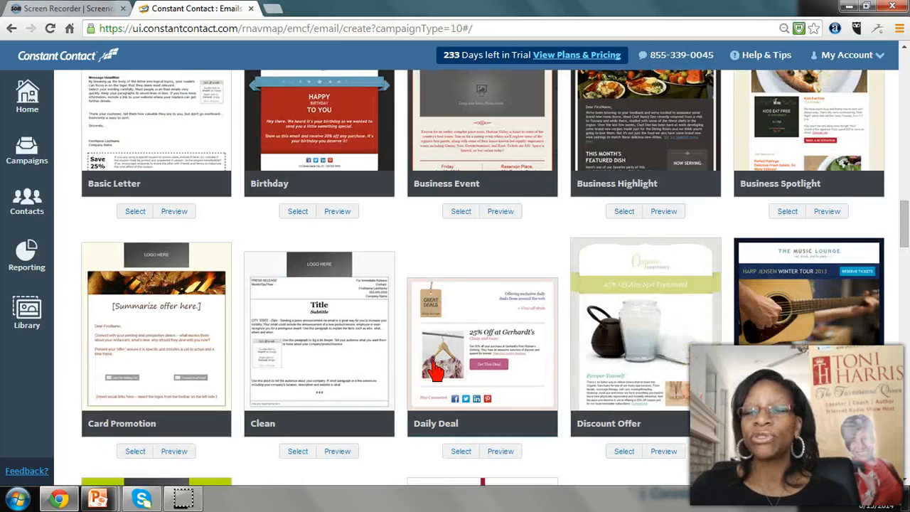
{"action": "scroll", "coordinate": [435, 369], "scroll_direction": "down", "scroll_amount": 7}
{"action": "scroll", "coordinate": [435, 369], "scroll_direction": "down", "scroll_amount": 2}
{"action": "scroll", "coordinate": [433, 371], "scroll_direction": "down", "scroll_amount": 4}
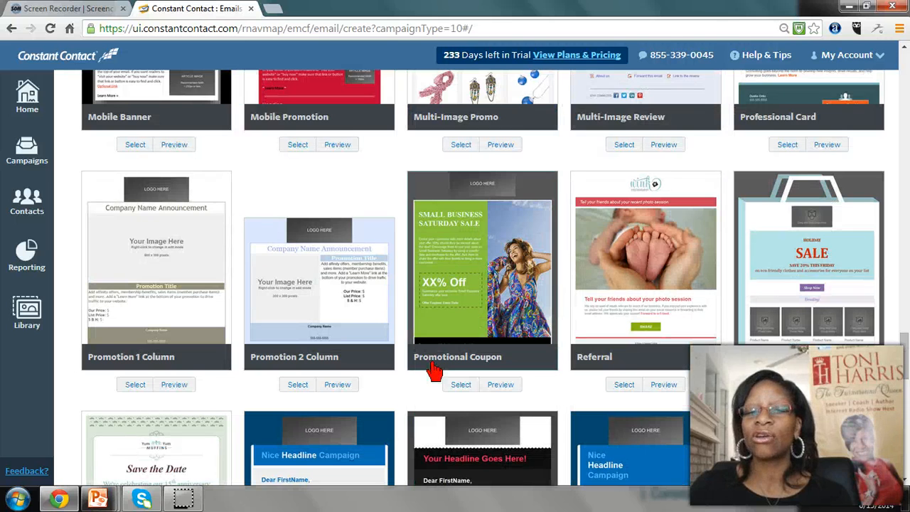
{"action": "scroll", "coordinate": [433, 371], "scroll_direction": "down", "scroll_amount": 3}
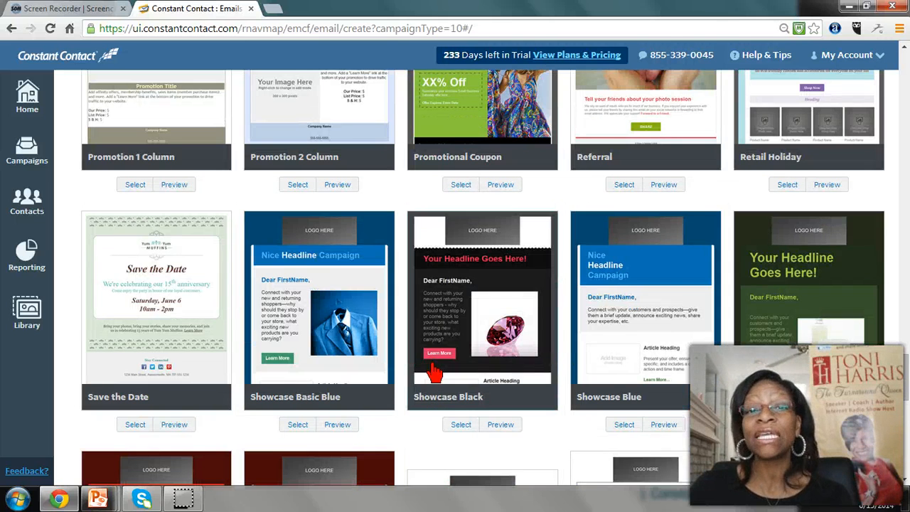
{"action": "scroll", "coordinate": [427, 356], "scroll_direction": "down", "scroll_amount": 3}
{"action": "scroll", "coordinate": [365, 325], "scroll_direction": "down", "scroll_amount": 2}
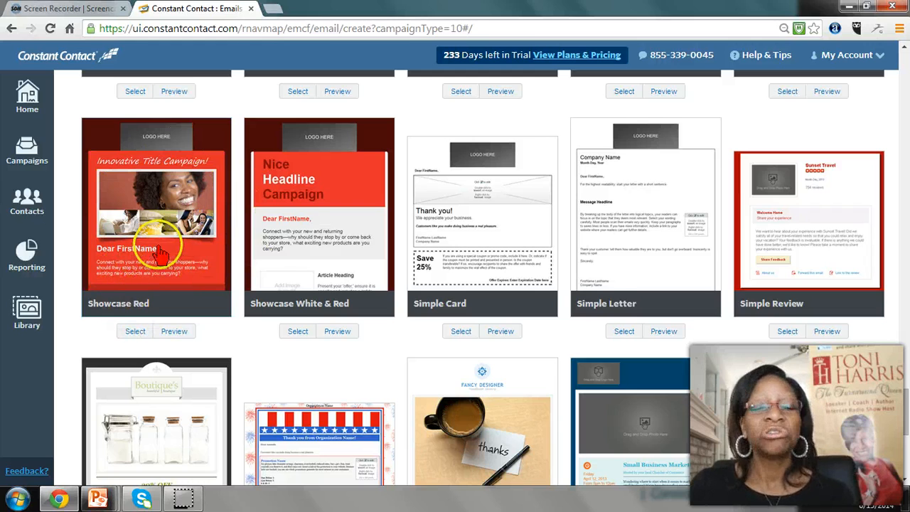
{"action": "scroll", "coordinate": [238, 260], "scroll_direction": "down", "scroll_amount": 5}
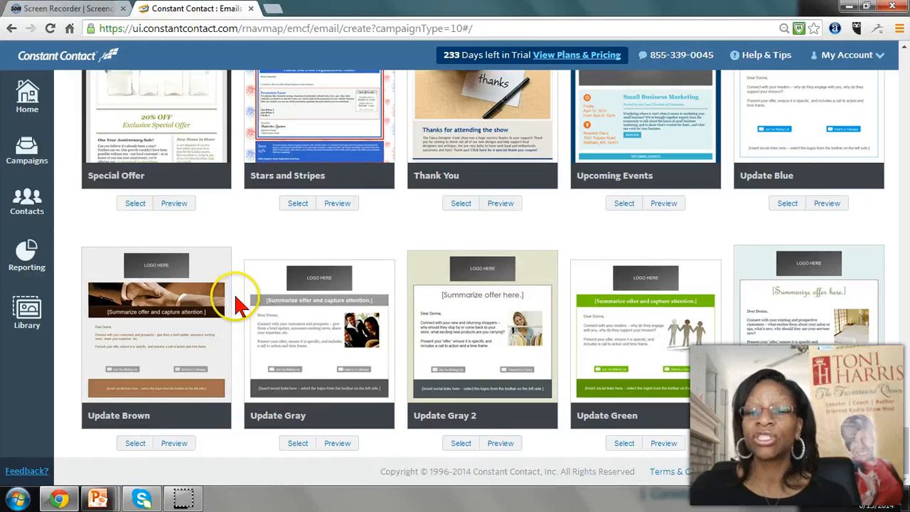
{"action": "scroll", "coordinate": [238, 305], "scroll_direction": "up", "scroll_amount": 12}
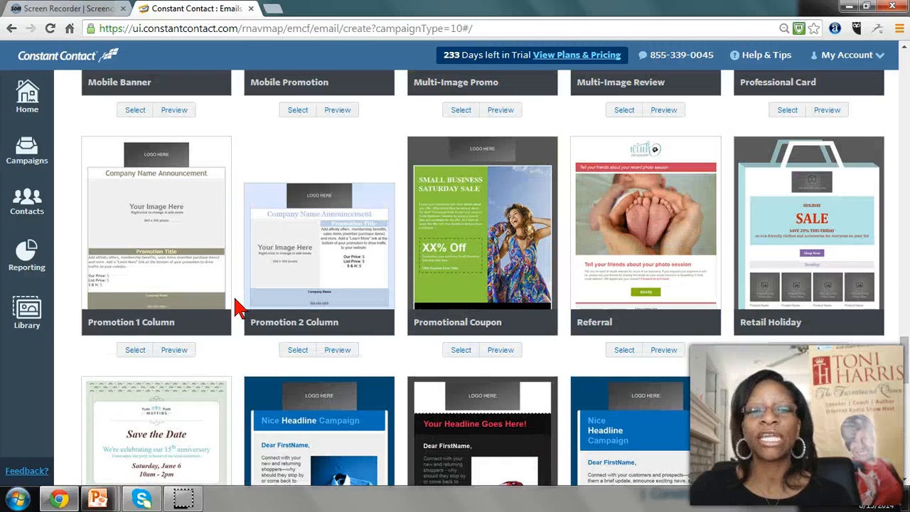
{"action": "left_click", "coordinate": [293, 321]}
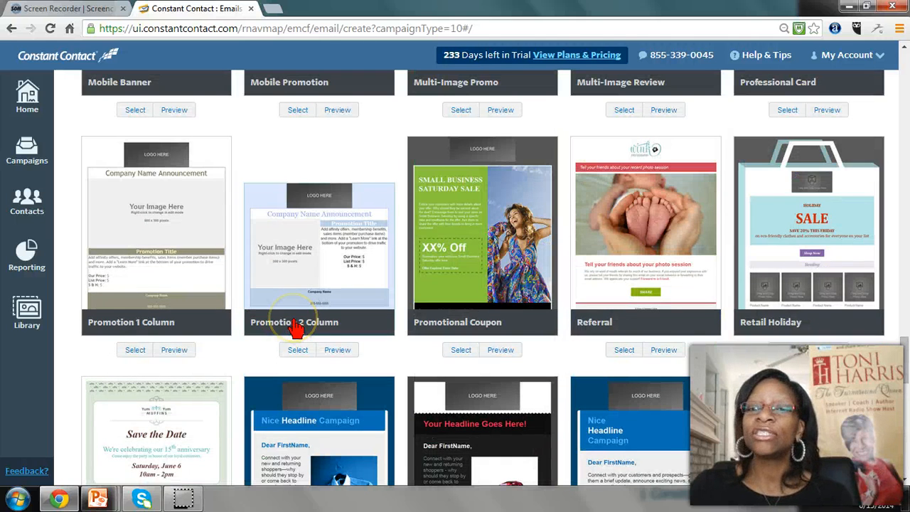
{"action": "scroll", "coordinate": [293, 325], "scroll_direction": "up", "scroll_amount": 3}
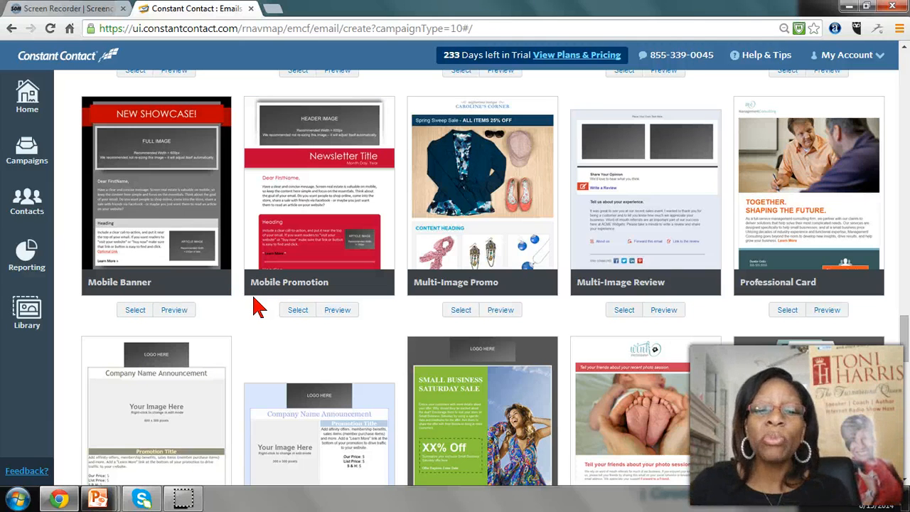
{"action": "scroll", "coordinate": [256, 292], "scroll_direction": "up", "scroll_amount": 4}
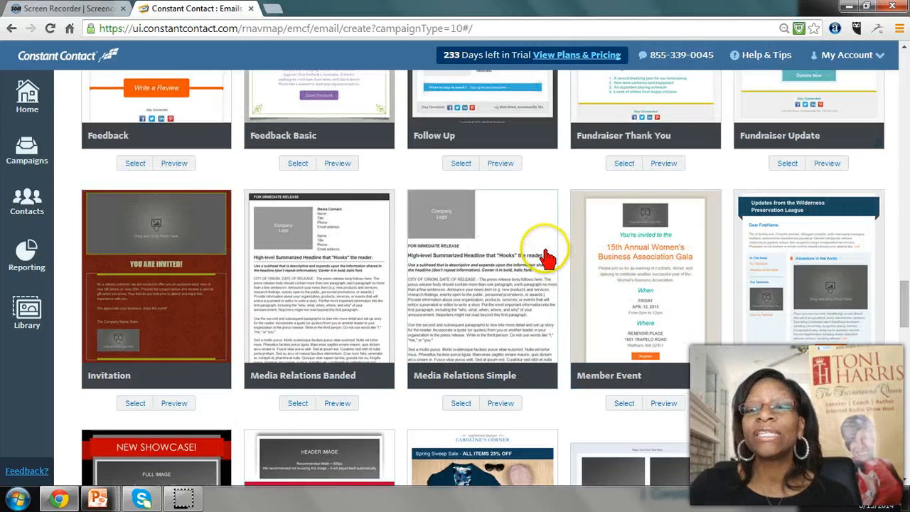
{"action": "scroll", "coordinate": [540, 252], "scroll_direction": "up", "scroll_amount": 3}
{"action": "scroll", "coordinate": [370, 274], "scroll_direction": "up", "scroll_amount": 3}
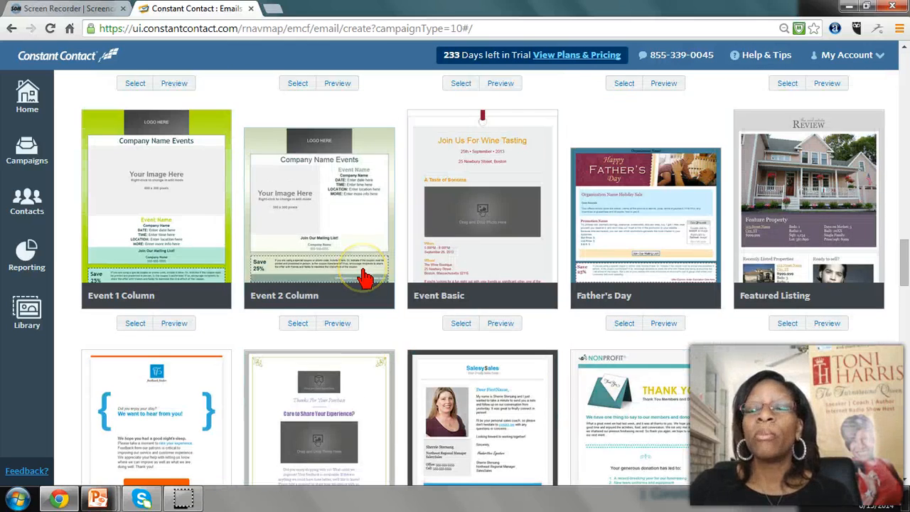
Choose the Mobile Black template for the newsletter email
{"action": "scroll", "coordinate": [365, 278], "scroll_direction": "up", "scroll_amount": 1}
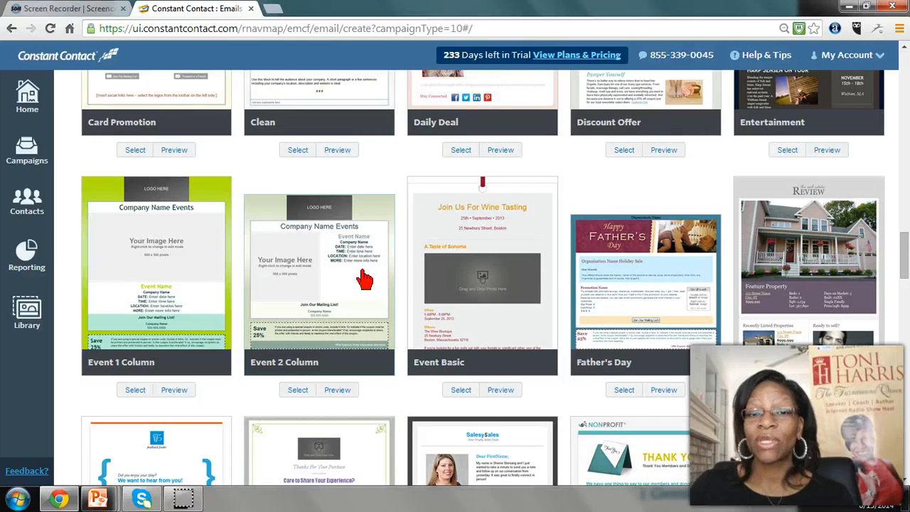
{"action": "scroll", "coordinate": [365, 278], "scroll_direction": "up", "scroll_amount": 9}
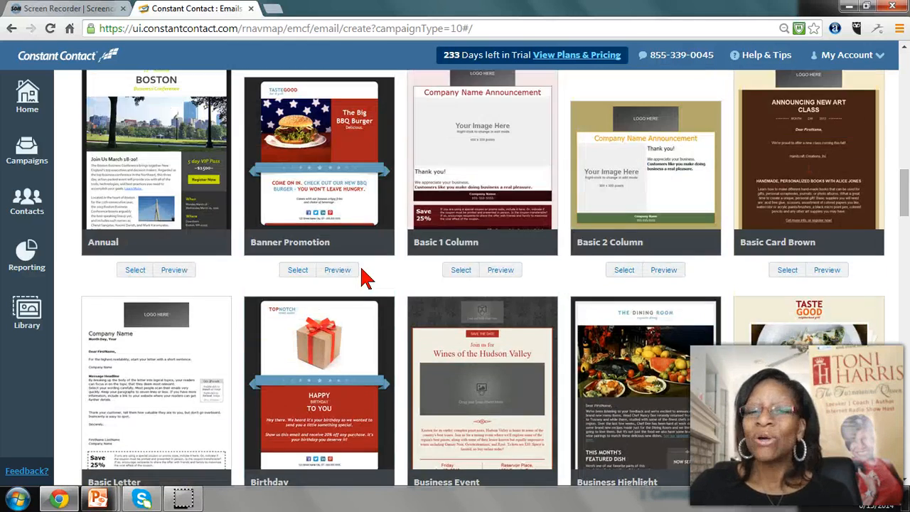
{"action": "scroll", "coordinate": [365, 278], "scroll_direction": "up", "scroll_amount": 2}
{"action": "scroll", "coordinate": [364, 278], "scroll_direction": "up", "scroll_amount": 1}
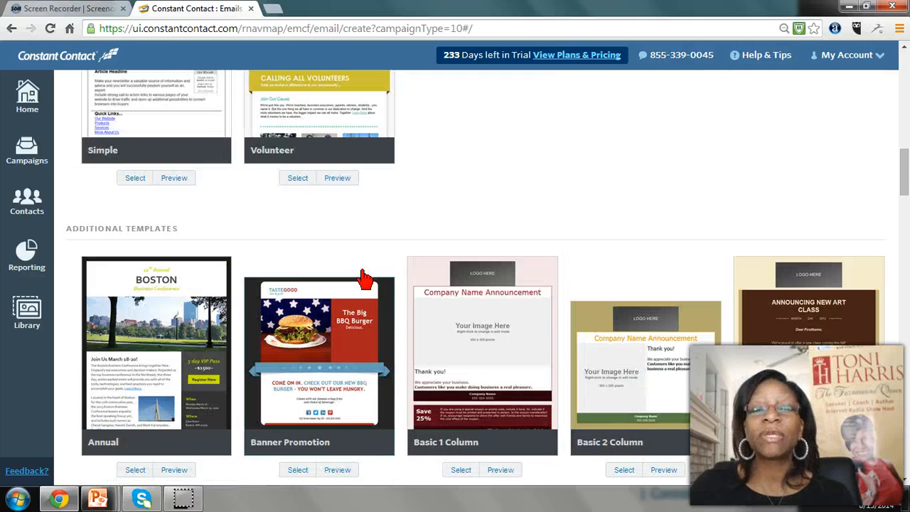
{"action": "scroll", "coordinate": [364, 275], "scroll_direction": "up", "scroll_amount": 1}
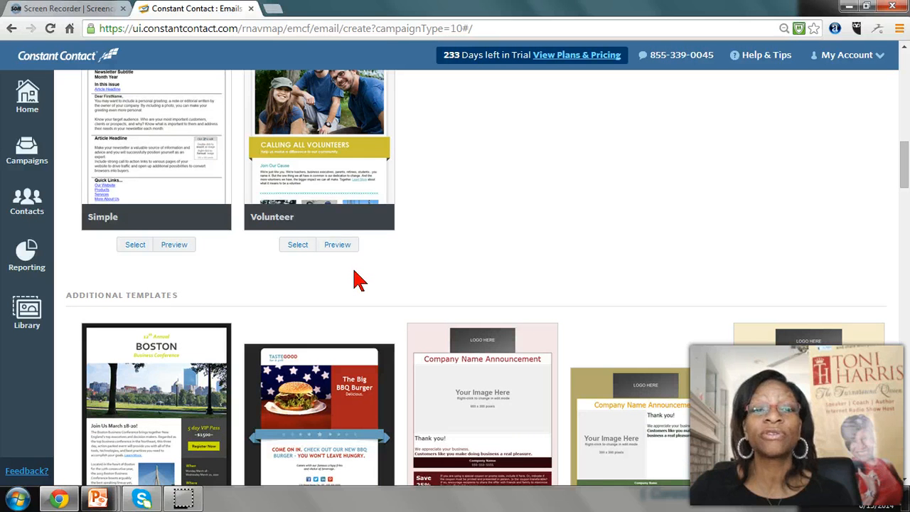
{"action": "scroll", "coordinate": [359, 279], "scroll_direction": "up", "scroll_amount": 6}
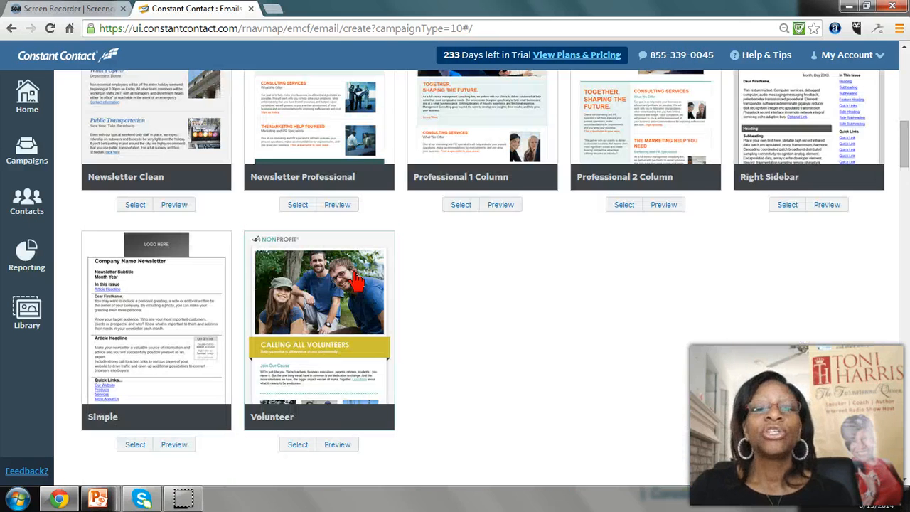
{"action": "scroll", "coordinate": [356, 278], "scroll_direction": "up", "scroll_amount": 2}
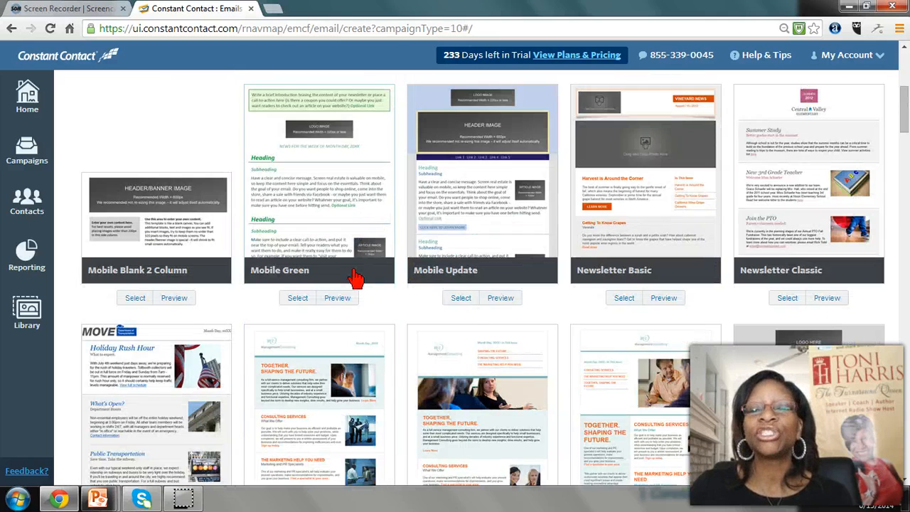
{"action": "scroll", "coordinate": [356, 278], "scroll_direction": "up", "scroll_amount": 2}
{"action": "scroll", "coordinate": [355, 279], "scroll_direction": "up", "scroll_amount": 2}
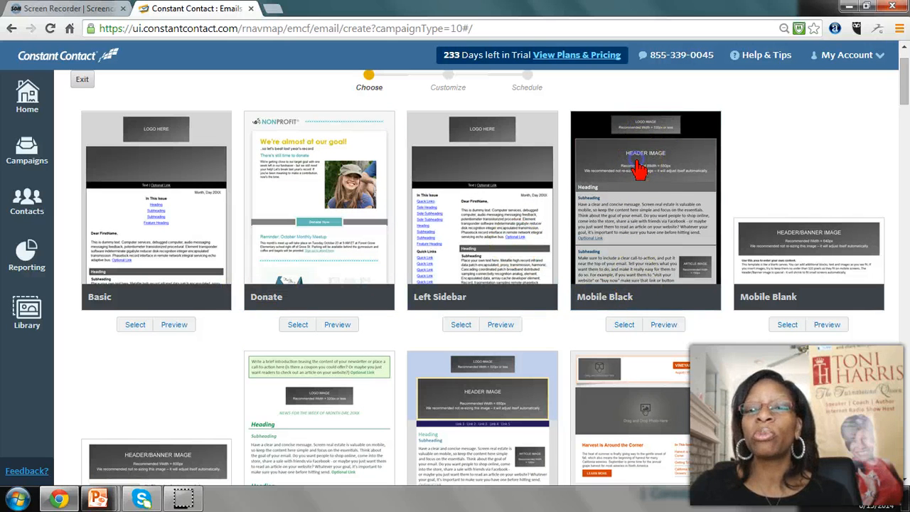
{"action": "left_click", "coordinate": [638, 169]}
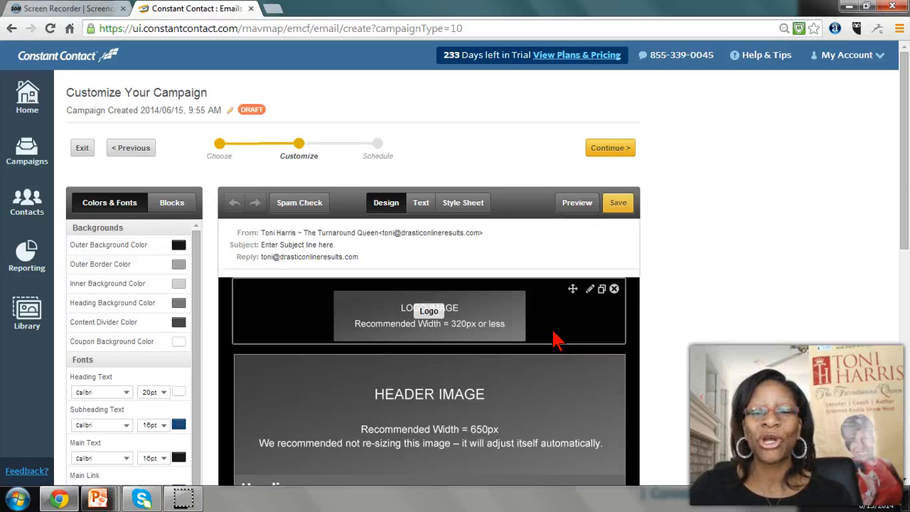
Rename the campaign as June Newsletter
{"action": "left_click", "coordinate": [152, 113]}
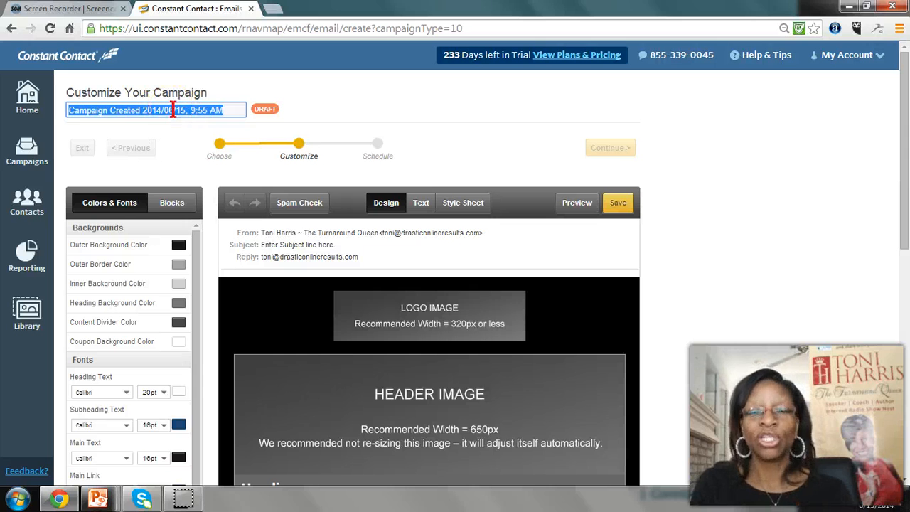
{"action": "type", "text": "June Newsletter"}
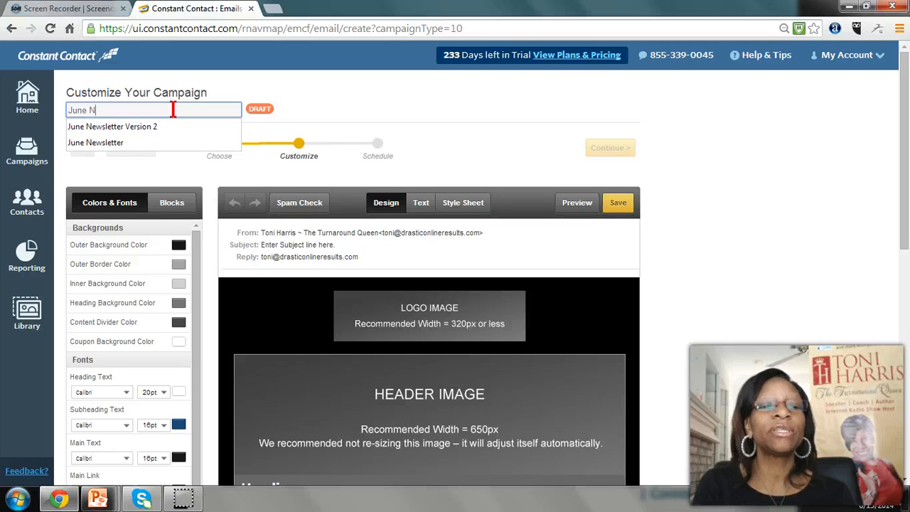
{"action": "left_click", "coordinate": [254, 118]}
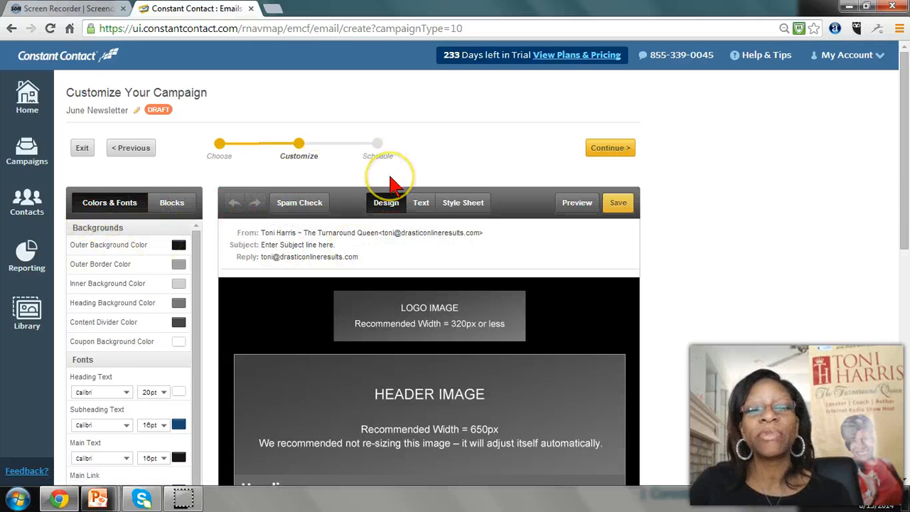
Set the email's outer background color to purple
{"action": "scroll", "coordinate": [391, 183], "scroll_direction": "down", "scroll_amount": 1}
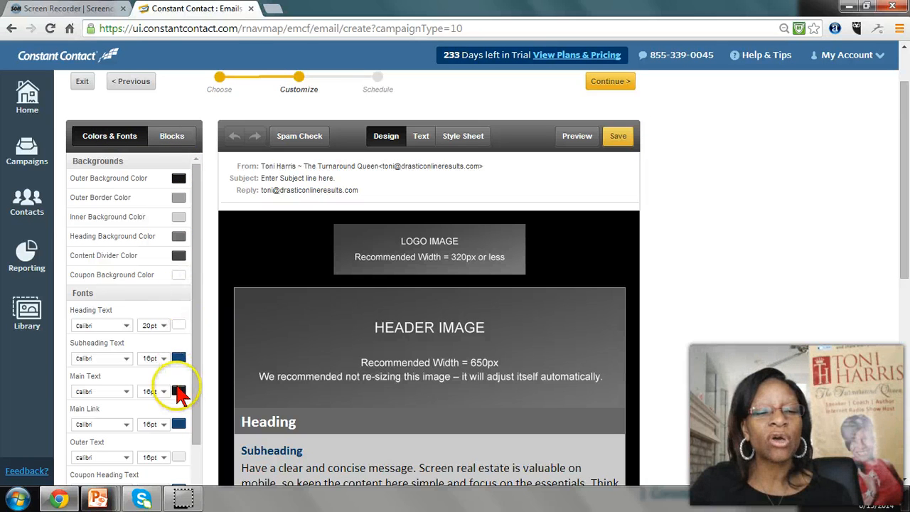
{"action": "scroll", "coordinate": [313, 397], "scroll_direction": "down", "scroll_amount": 3}
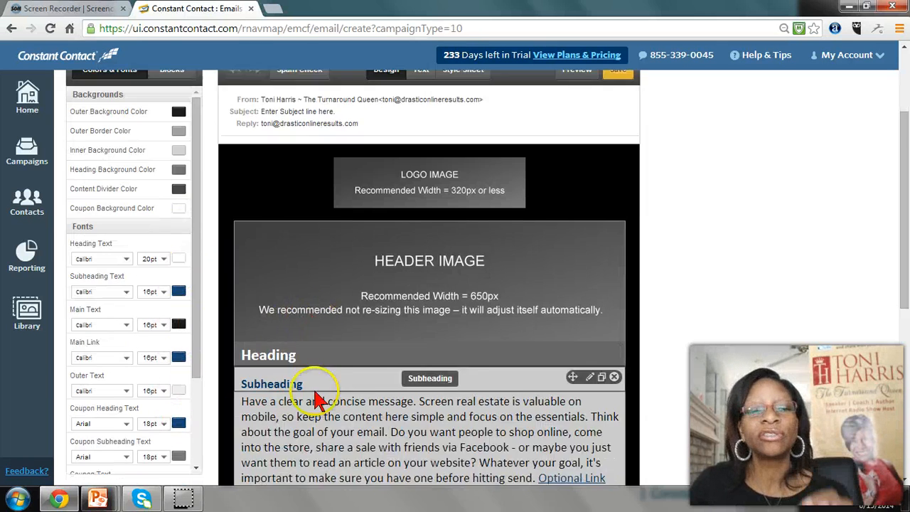
{"action": "scroll", "coordinate": [313, 384], "scroll_direction": "up", "scroll_amount": 4}
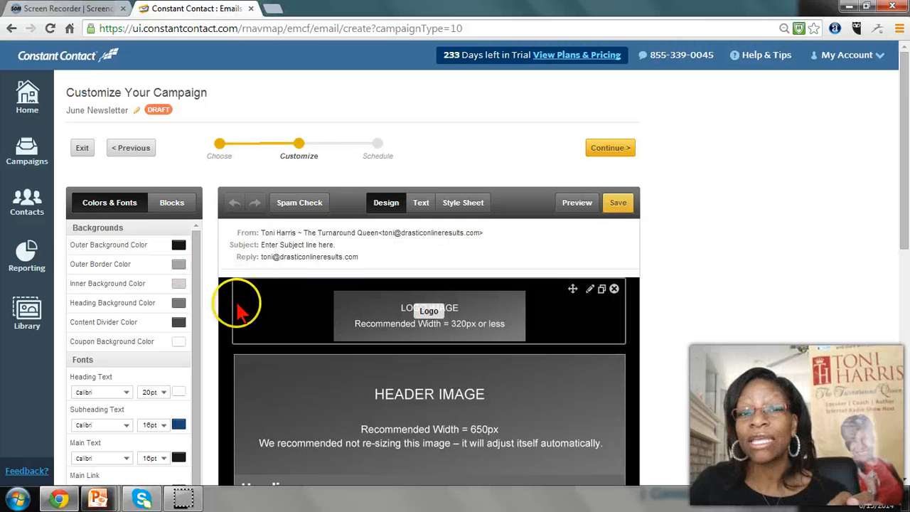
{"action": "left_click", "coordinate": [178, 249]}
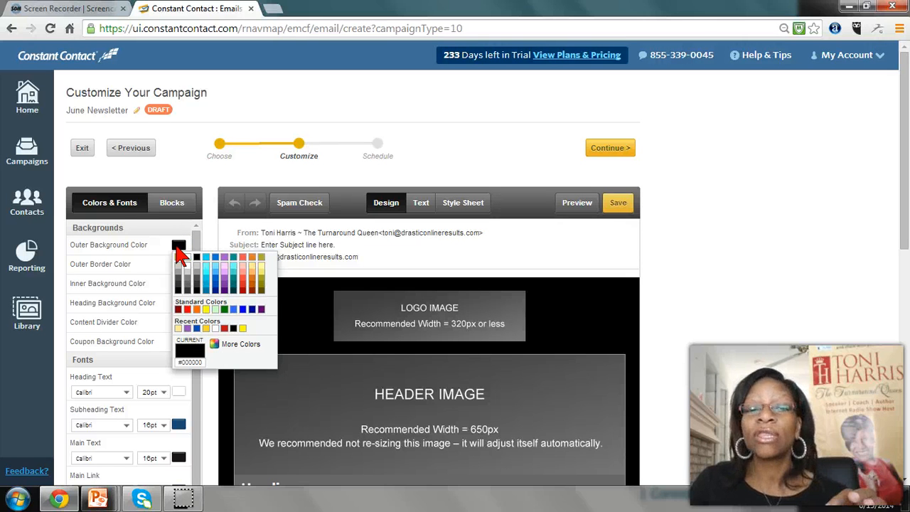
{"action": "left_click", "coordinate": [225, 285]}
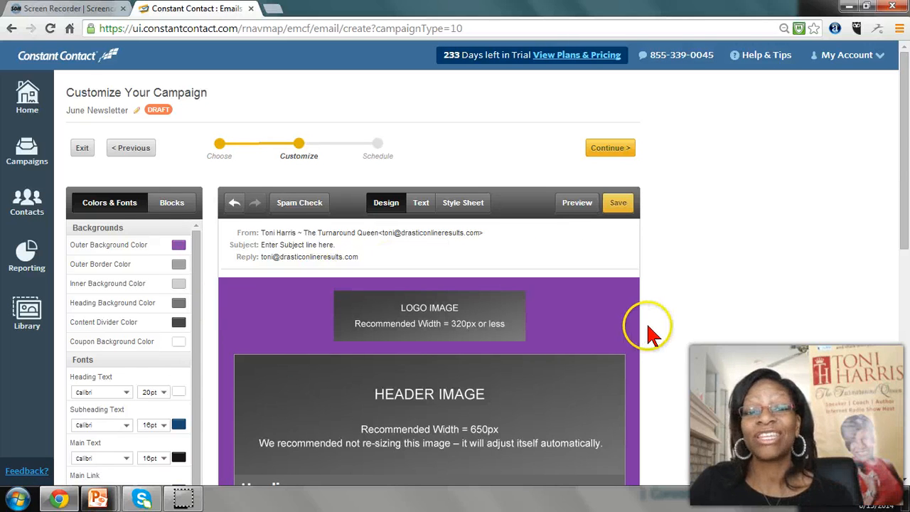
Set the email's outer border color to the light yellow among the recent colors
{"action": "scroll", "coordinate": [646, 326], "scroll_direction": "down", "scroll_amount": 2}
{"action": "scroll", "coordinate": [643, 334], "scroll_direction": "down", "scroll_amount": 6}
{"action": "scroll", "coordinate": [637, 325], "scroll_direction": "up", "scroll_amount": 8}
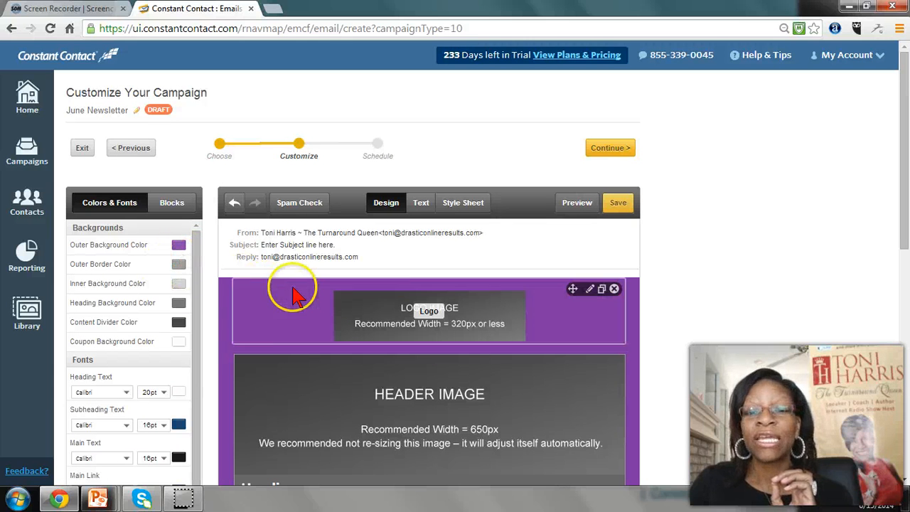
{"action": "scroll", "coordinate": [277, 323], "scroll_direction": "down", "scroll_amount": 2}
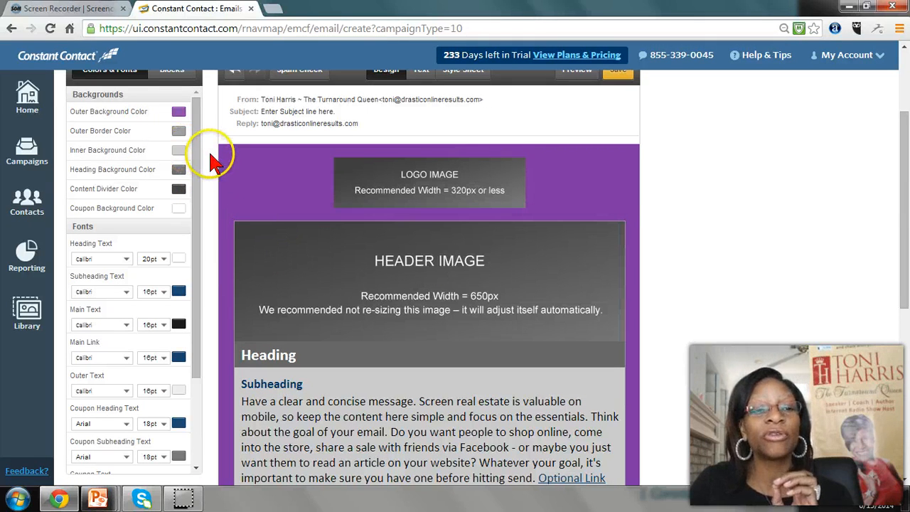
{"action": "left_click", "coordinate": [178, 132]}
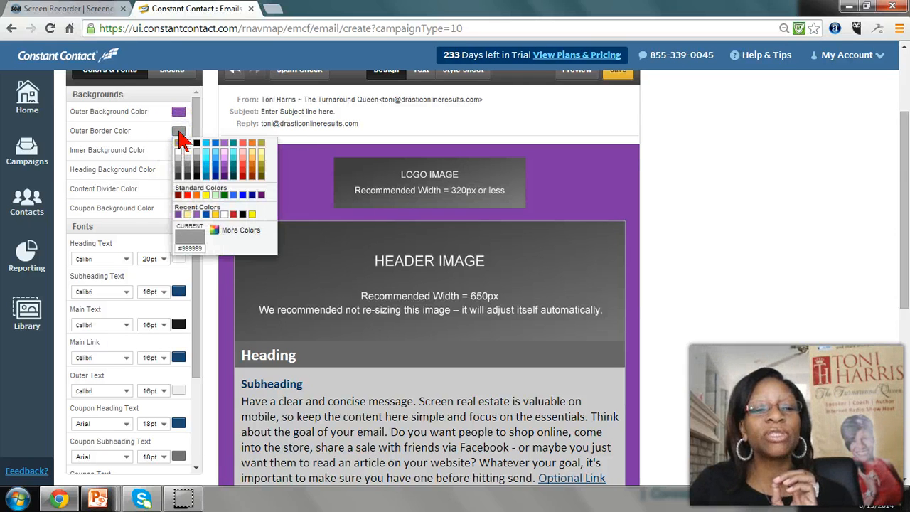
{"action": "left_click", "coordinate": [188, 215]}
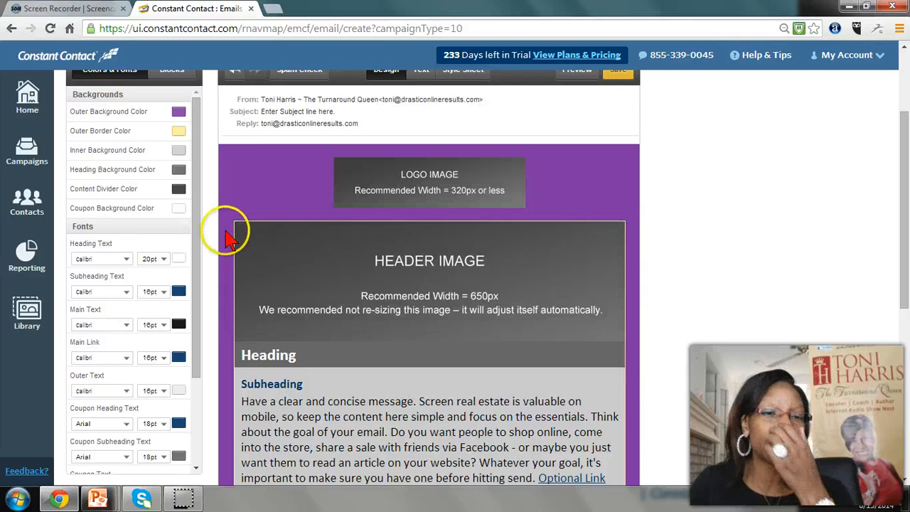
Set the heading background color to black and the content divider color to light purple
{"action": "left_click", "coordinate": [179, 171]}
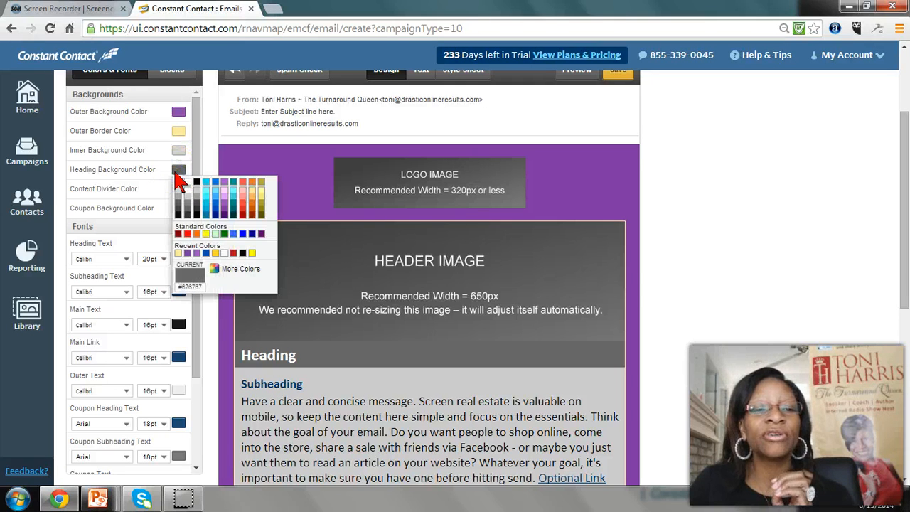
{"action": "left_click", "coordinate": [201, 185]}
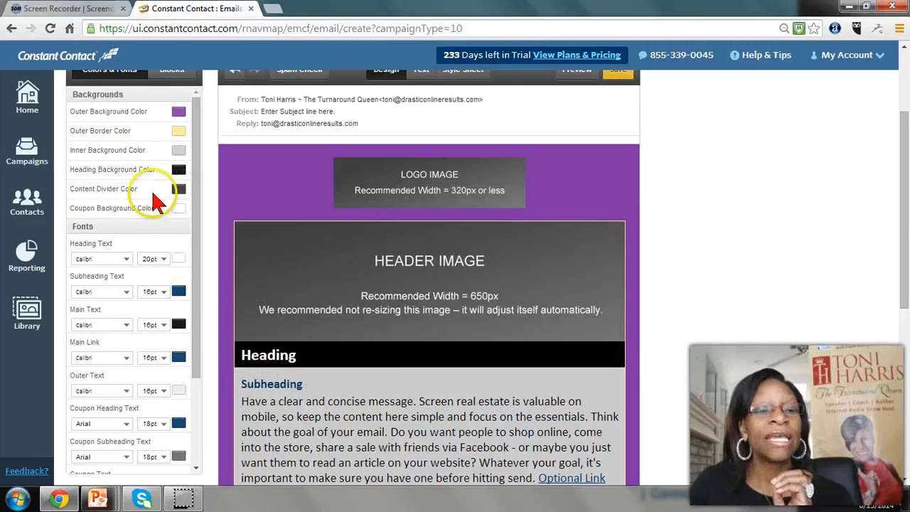
{"action": "scroll", "coordinate": [377, 366], "scroll_direction": "down", "scroll_amount": 4}
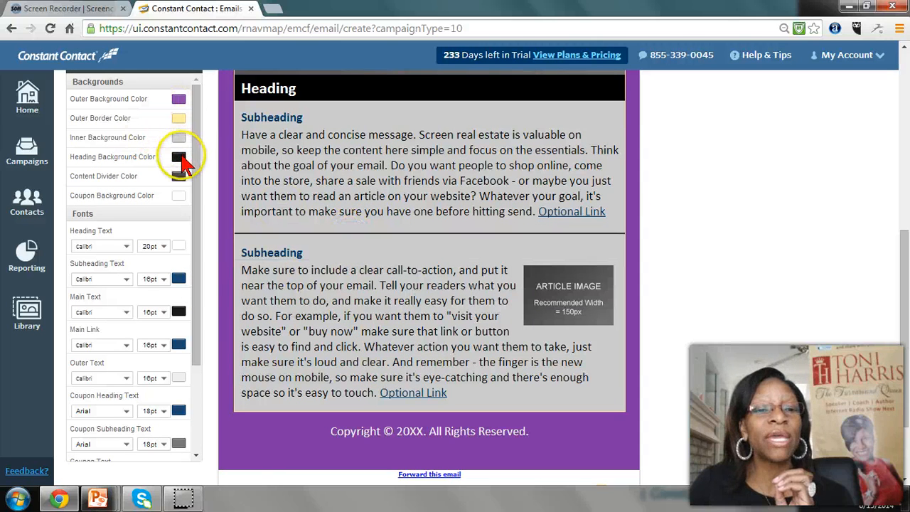
{"action": "left_click", "coordinate": [178, 176]}
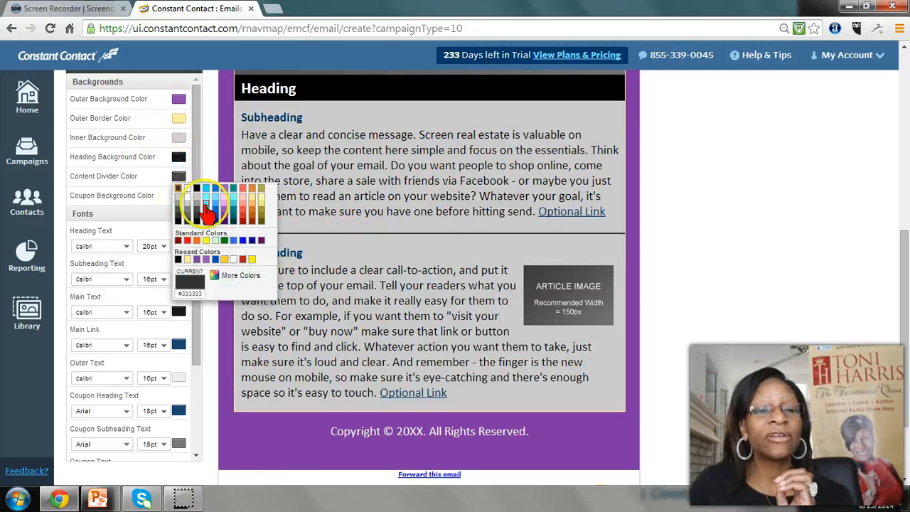
{"action": "left_click", "coordinate": [227, 212]}
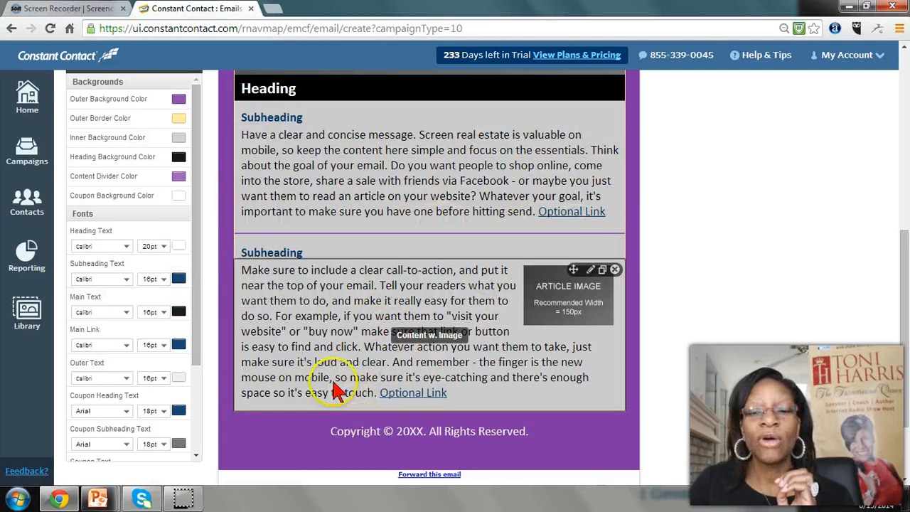
Set the subheading text color to purple
{"action": "scroll", "coordinate": [246, 306], "scroll_direction": "up", "scroll_amount": 1}
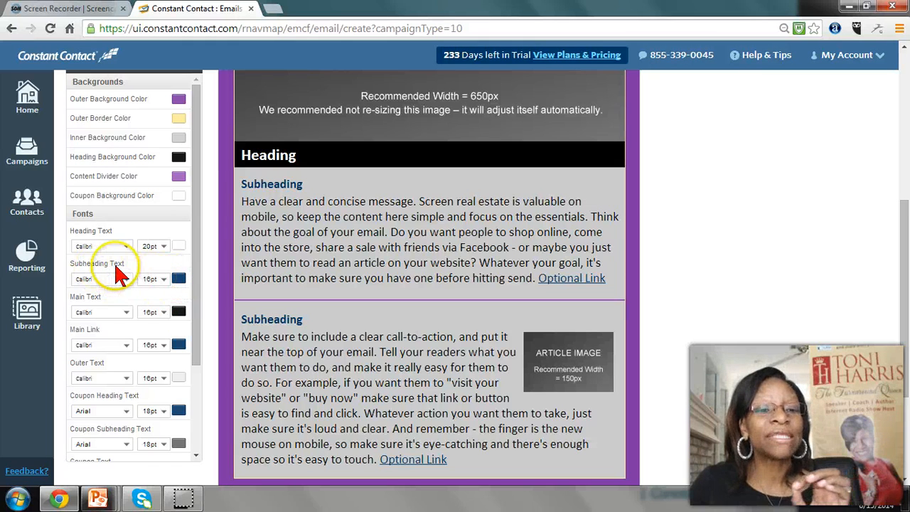
{"action": "mouse_move", "coordinate": [278, 189]}
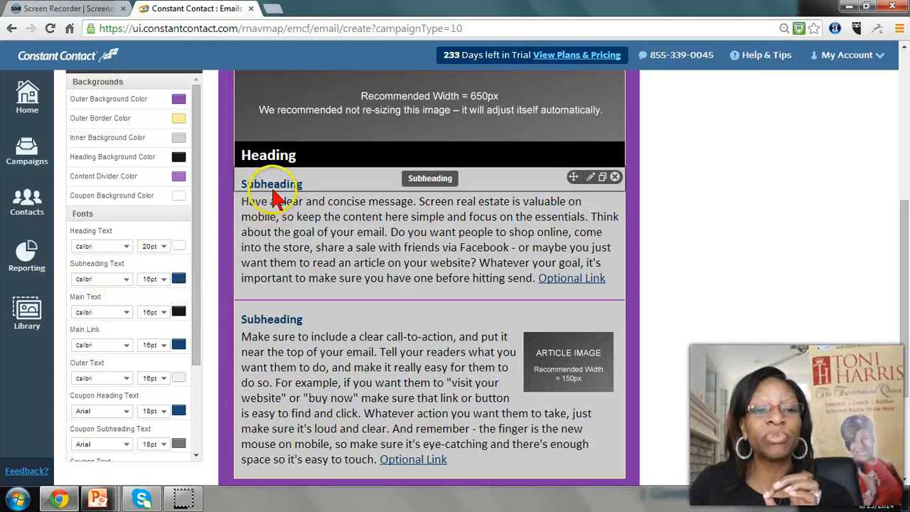
{"action": "left_click", "coordinate": [179, 280]}
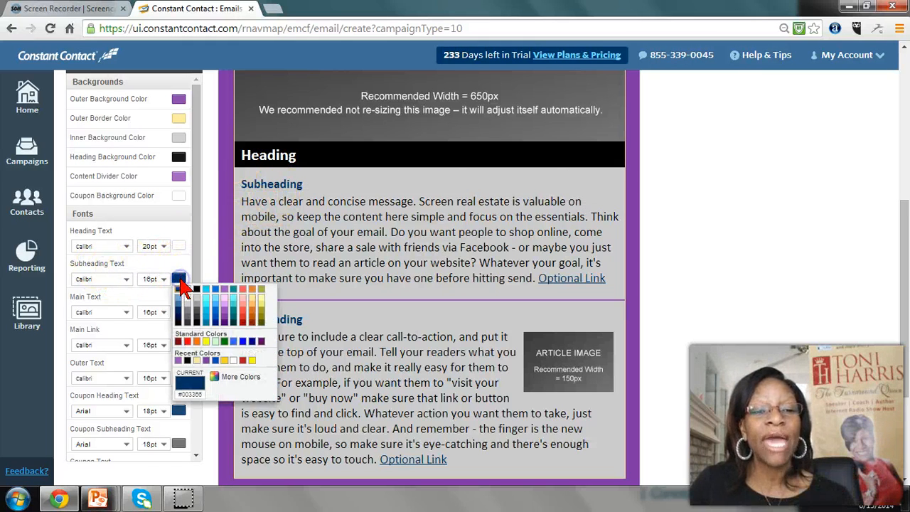
{"action": "left_click", "coordinate": [224, 323]}
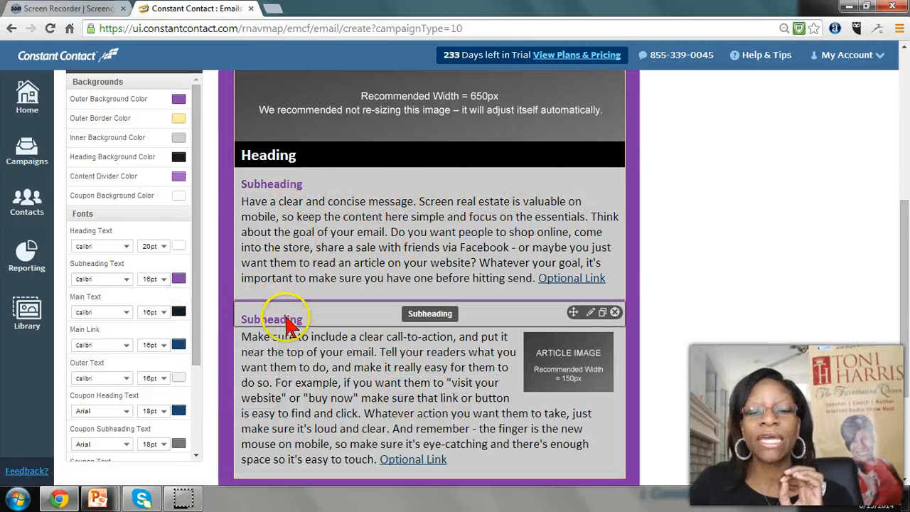
Set the subheading text font to Tahoma
{"action": "scroll", "coordinate": [280, 334], "scroll_direction": "down", "scroll_amount": 3}
{"action": "scroll", "coordinate": [214, 284], "scroll_direction": "up", "scroll_amount": 6}
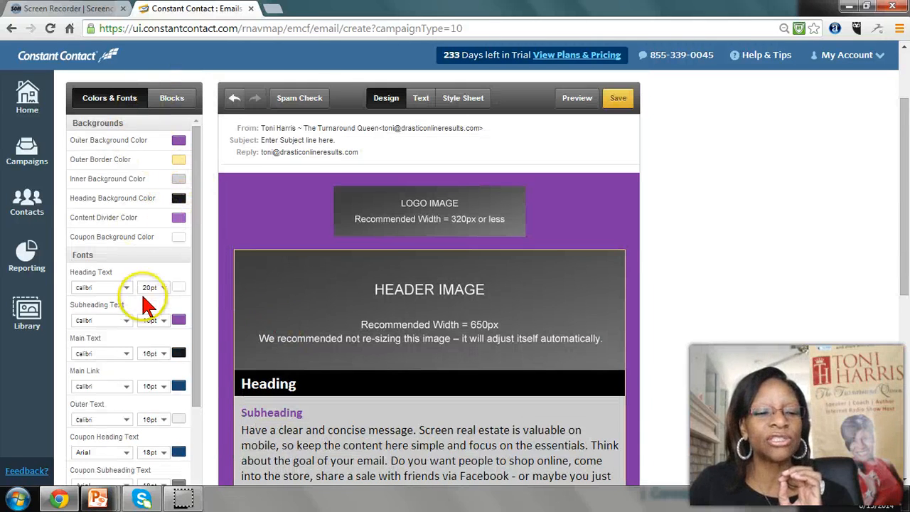
{"action": "scroll", "coordinate": [138, 295], "scroll_direction": "down", "scroll_amount": 3}
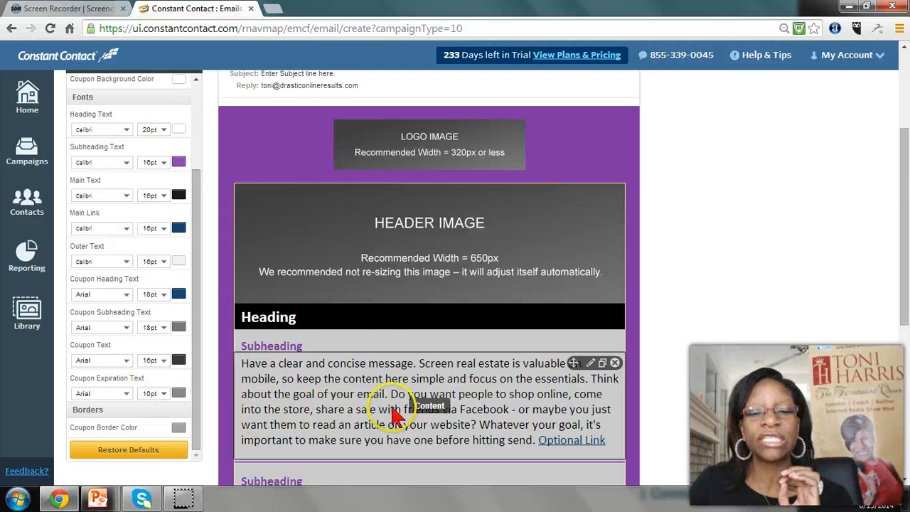
{"action": "left_click", "coordinate": [126, 163]}
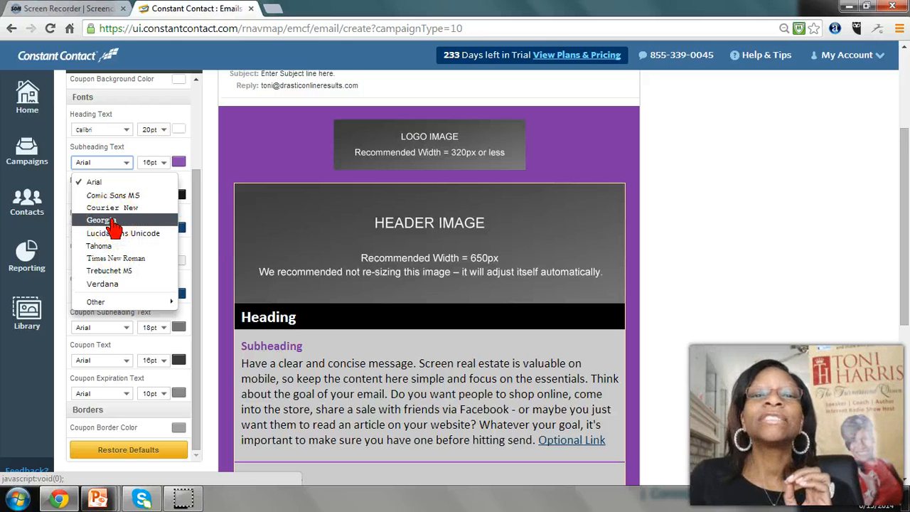
{"action": "left_click", "coordinate": [98, 198]}
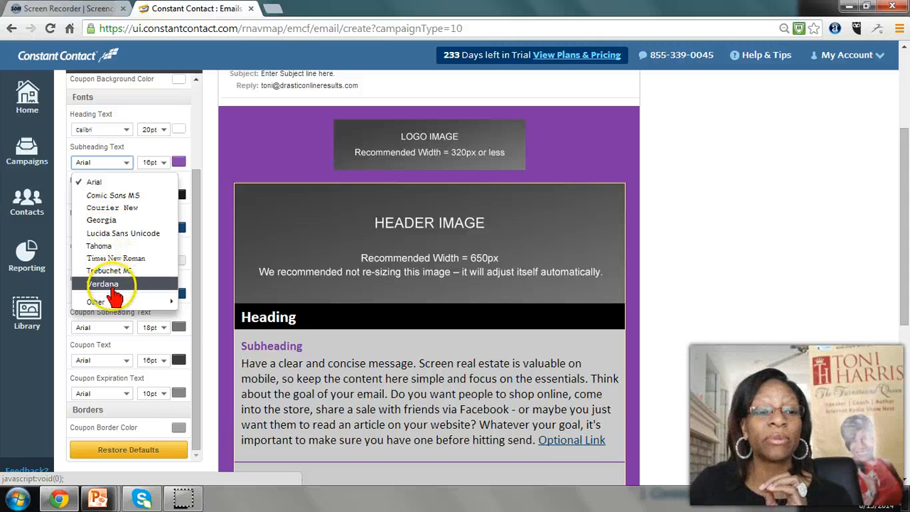
{"action": "mouse_move", "coordinate": [106, 301]}
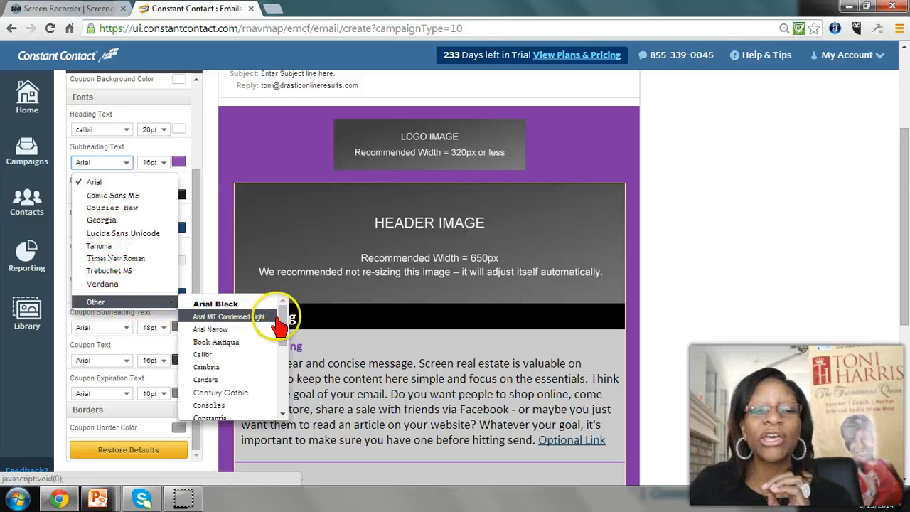
{"action": "mouse_move", "coordinate": [285, 325]}
{"action": "left_mouse_down"}
{"action": "mouse_move", "coordinate": [282, 313]}
{"action": "mouse_move", "coordinate": [292, 388]}
{"action": "mouse_move", "coordinate": [278, 315]}
{"action": "left_mouse_up"}
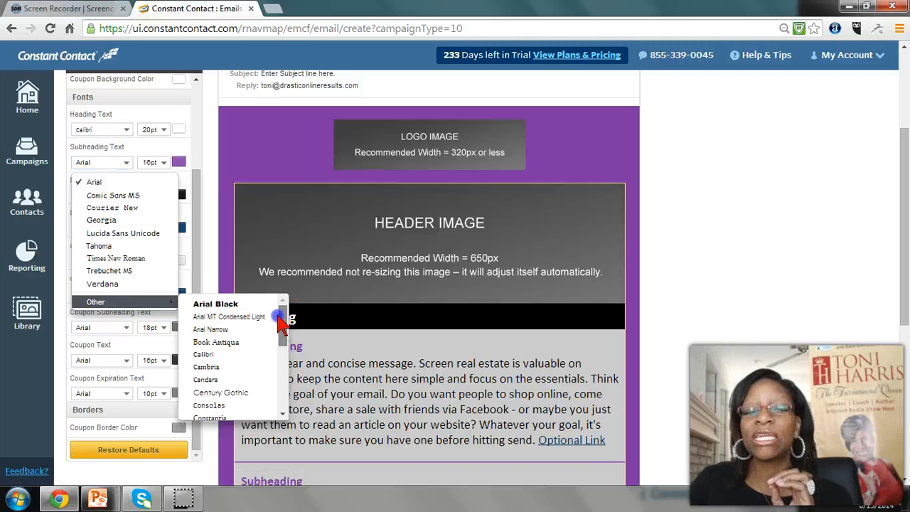
{"action": "left_click", "coordinate": [210, 356]}
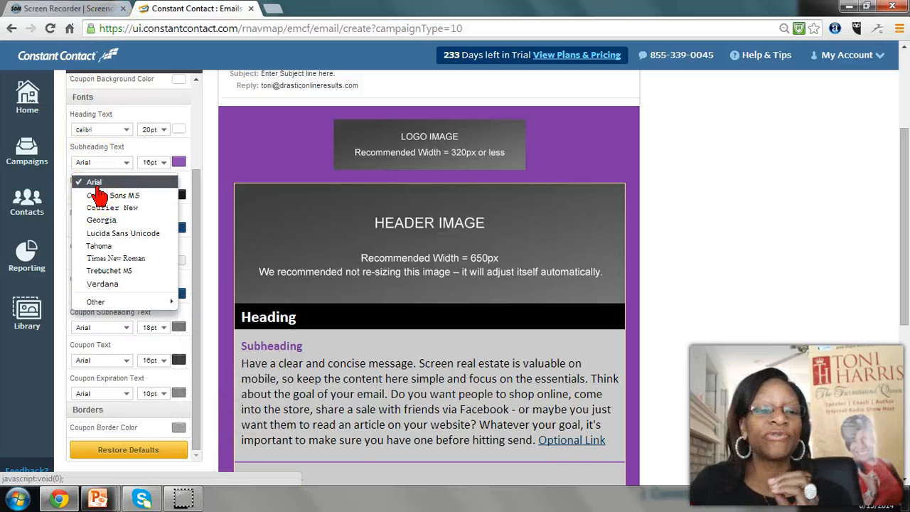
{"action": "left_click", "coordinate": [104, 247]}
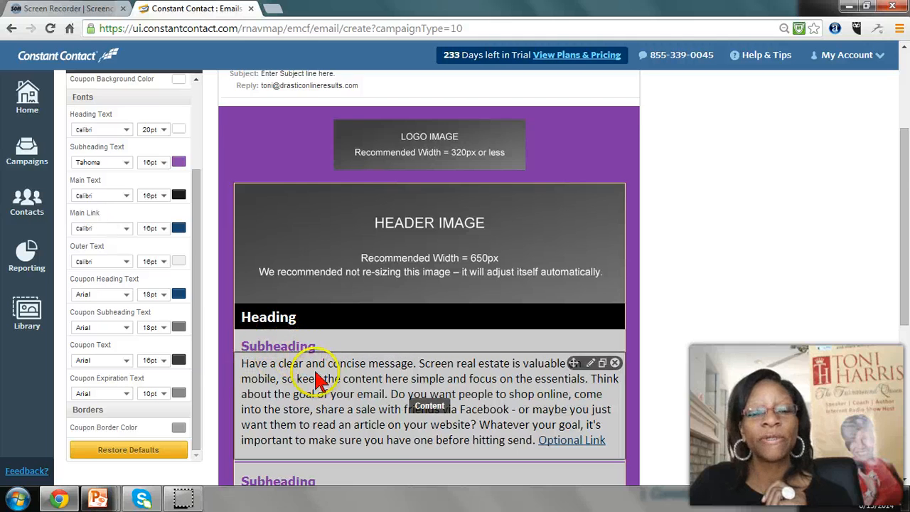
Set the main text font to Tahoma
{"action": "scroll", "coordinate": [320, 376], "scroll_direction": "down", "scroll_amount": 2}
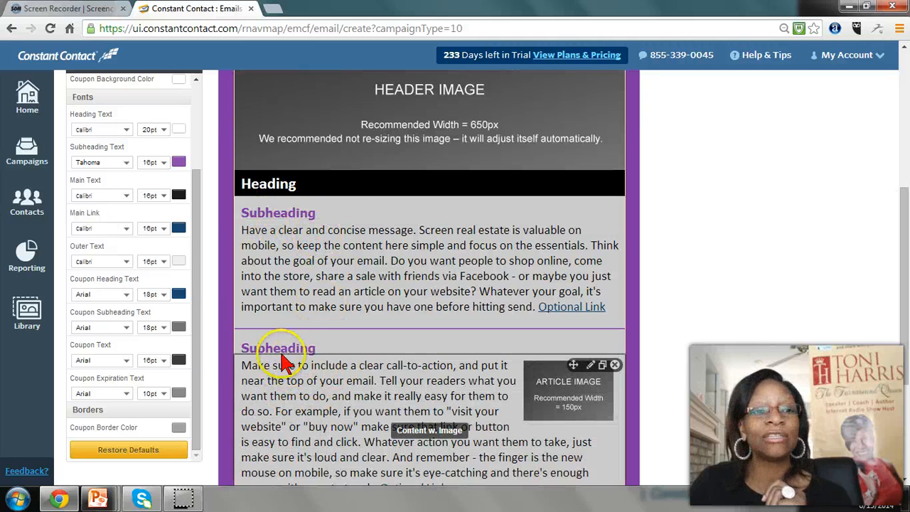
{"action": "left_click", "coordinate": [127, 196]}
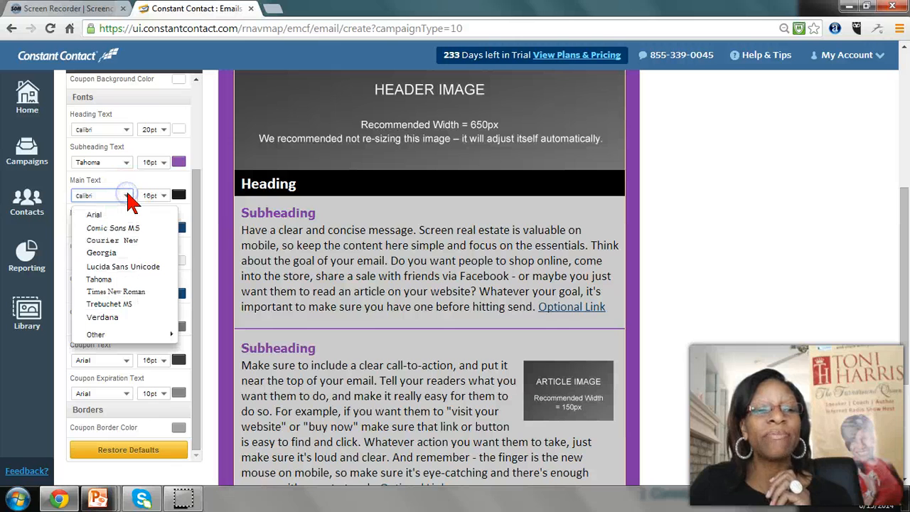
{"action": "left_click", "coordinate": [103, 280]}
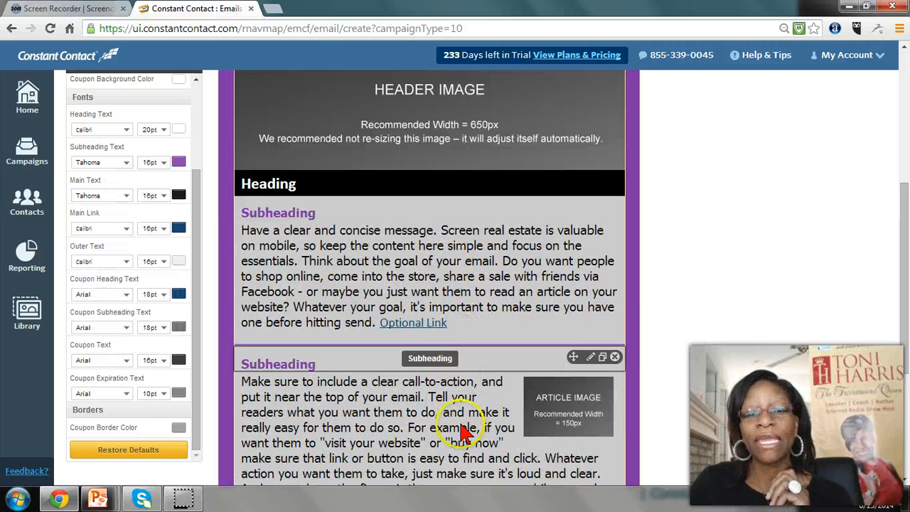
{"action": "scroll", "coordinate": [431, 267], "scroll_direction": "up", "scroll_amount": 2}
{"action": "left_click", "coordinate": [430, 269]}
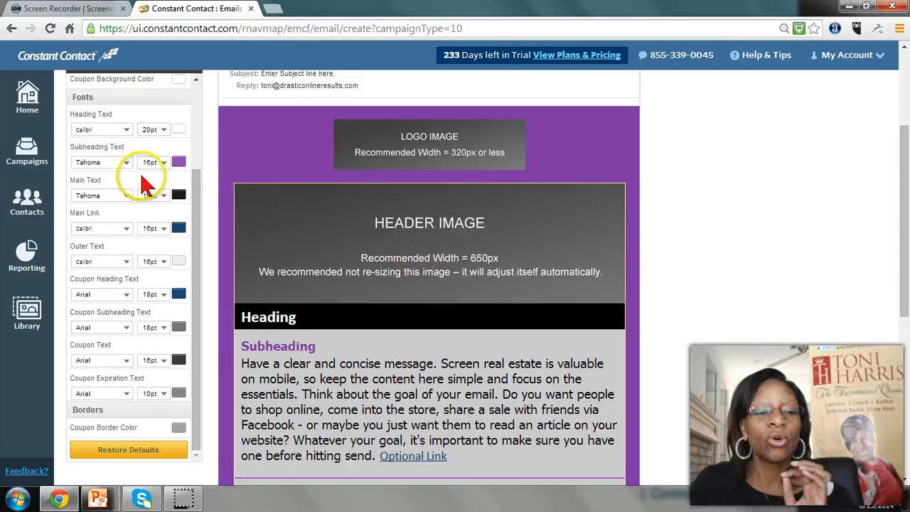
Restore the template's default colors and fonts
{"action": "left_click", "coordinate": [128, 450]}
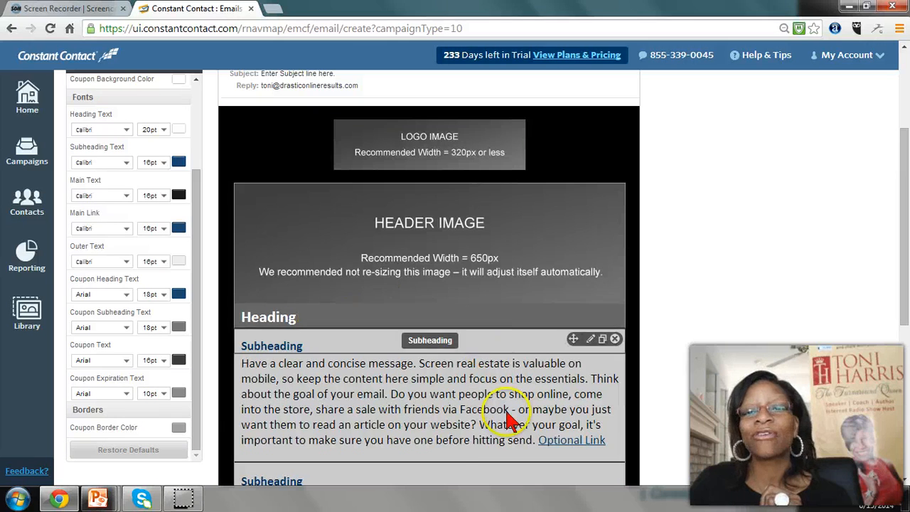
{"action": "left_click", "coordinate": [378, 402]}
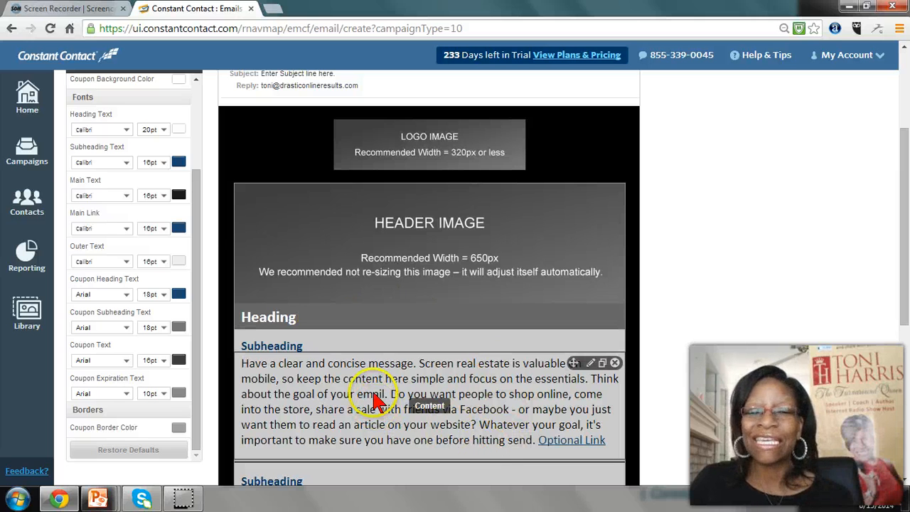
{"action": "scroll", "coordinate": [343, 387], "scroll_direction": "up", "scroll_amount": 2}
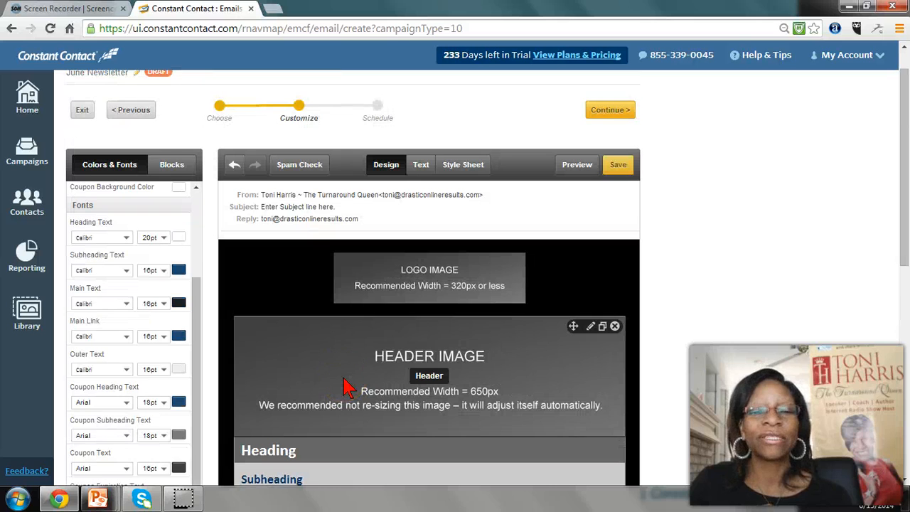
{"action": "scroll", "coordinate": [344, 387], "scroll_direction": "down", "scroll_amount": 1}
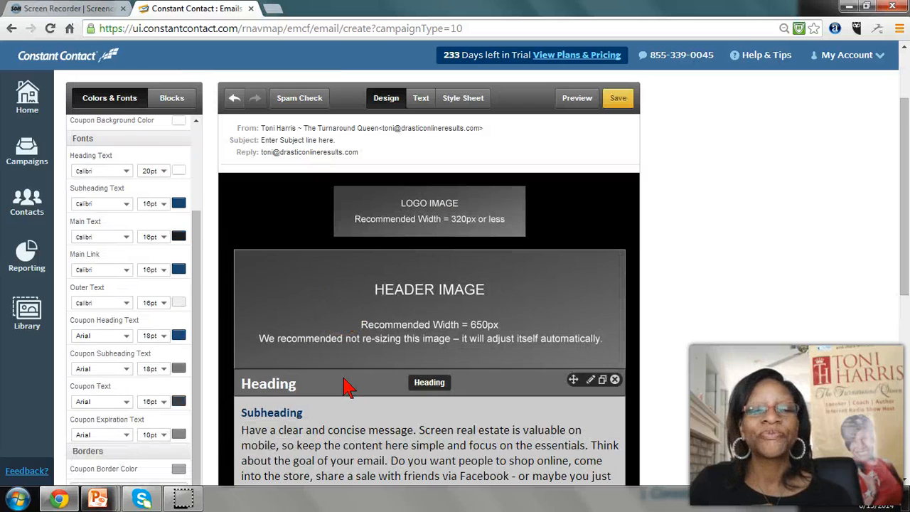
Add a Content w. Image block directly below the header image, above the heading
{"action": "left_click", "coordinate": [172, 103]}
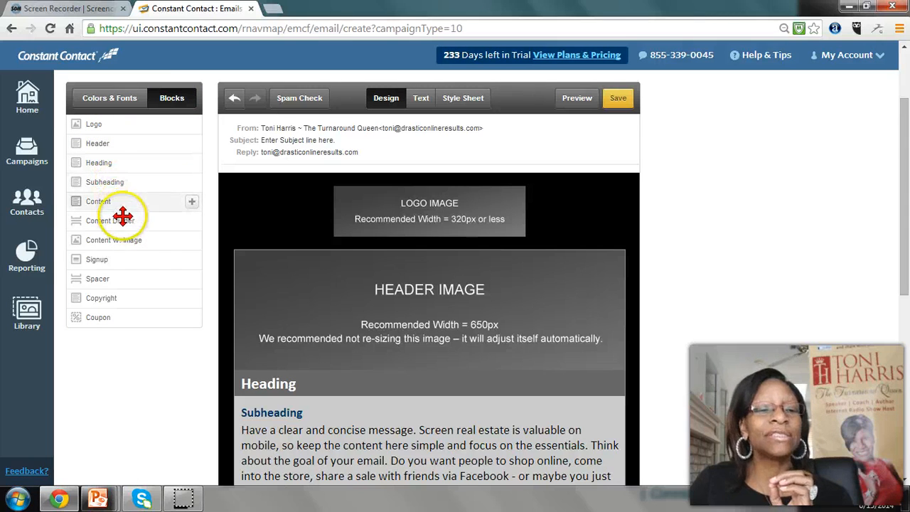
{"action": "scroll", "coordinate": [121, 239], "scroll_direction": "down", "scroll_amount": 1}
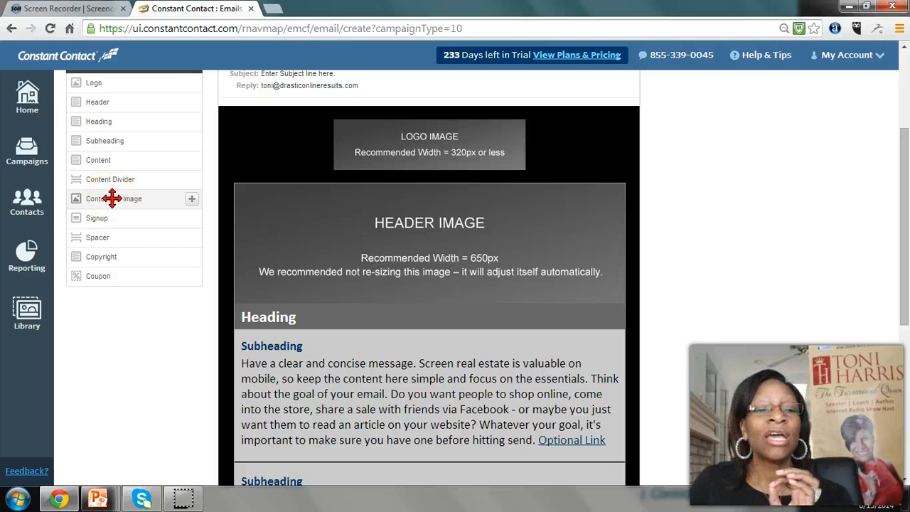
{"action": "left_click_drag", "start_coordinate": [186, 219], "coordinate": [285, 308]}
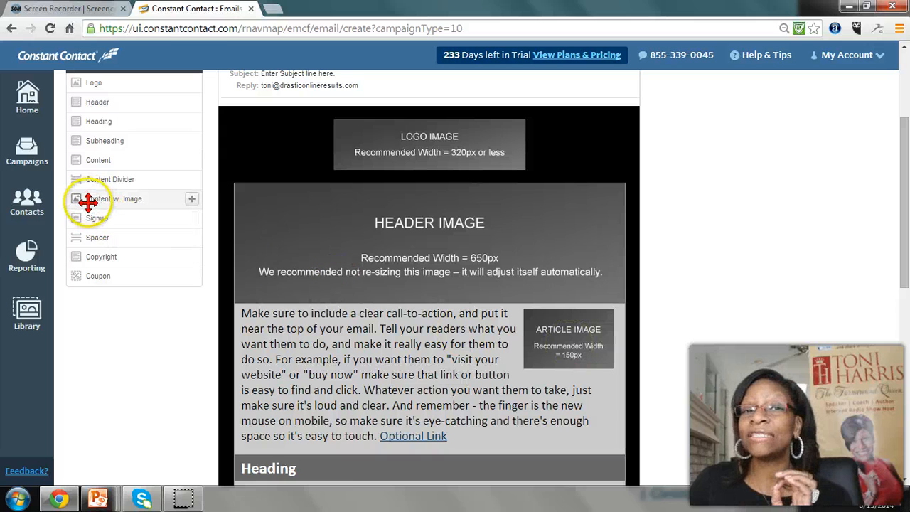
Add another Content w. Image block and move it up beneath the first subheading's content
{"action": "left_click_drag", "start_coordinate": [88, 202], "coordinate": [199, 213]}
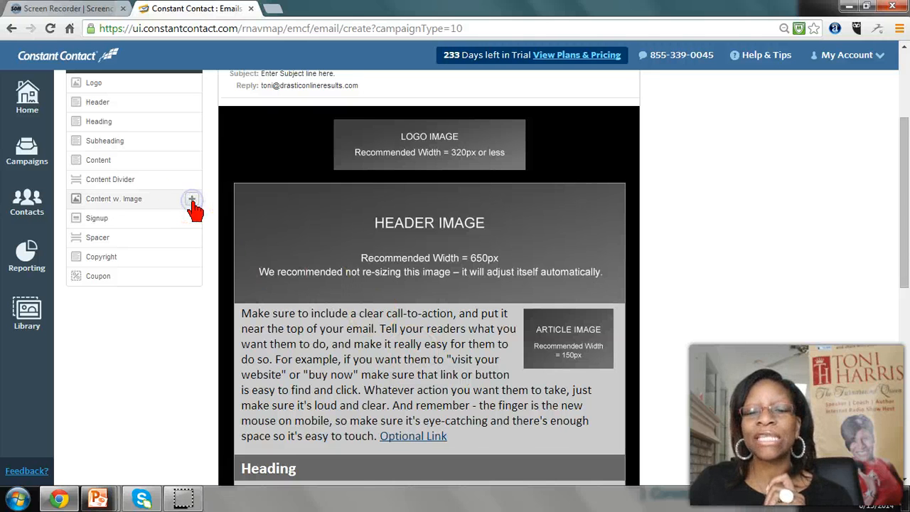
{"action": "left_click", "coordinate": [192, 202]}
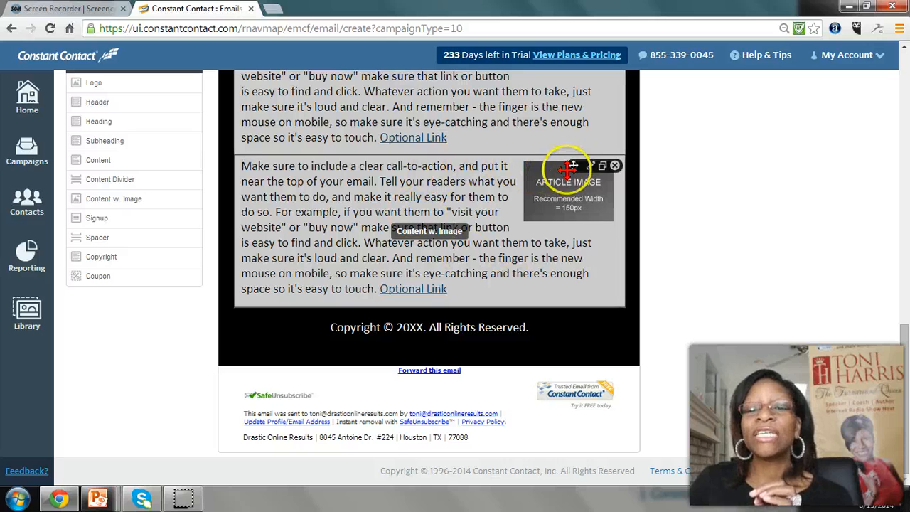
{"action": "left_click_drag", "start_coordinate": [571, 131], "coordinate": [518, 175]}
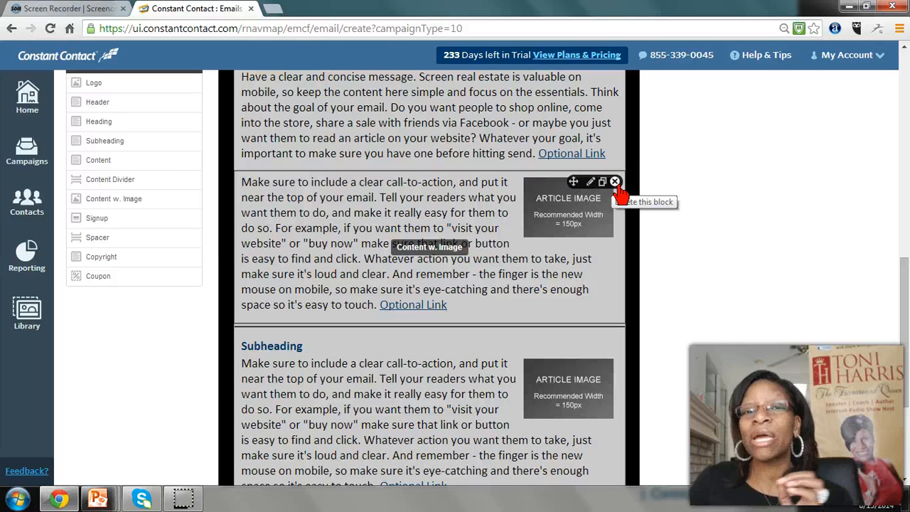
Delete the Content w. Image block beneath the first subheading's content
{"action": "left_click", "coordinate": [615, 182]}
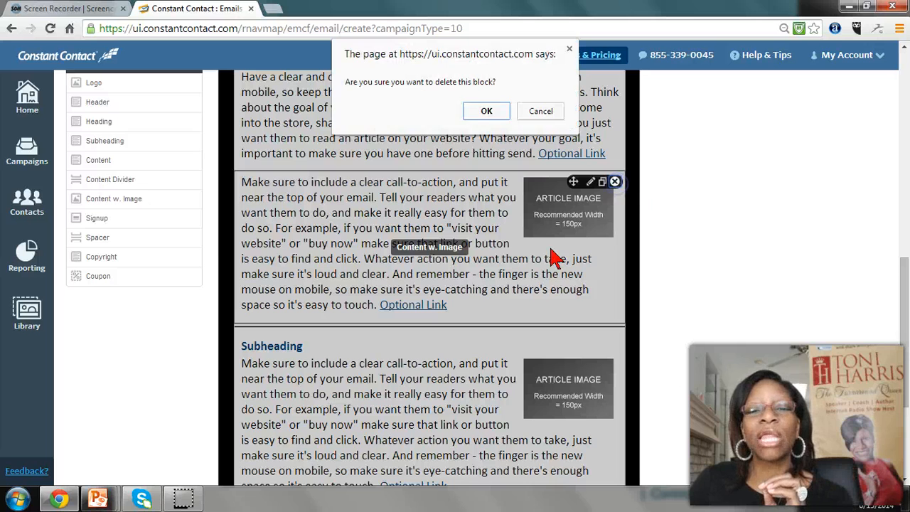
{"action": "left_click", "coordinate": [486, 114]}
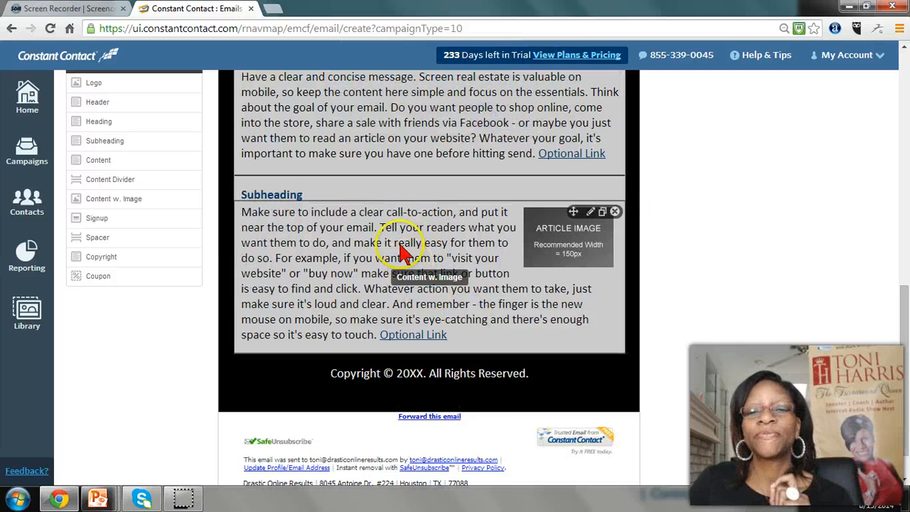
{"action": "scroll", "coordinate": [572, 259], "scroll_direction": "up", "scroll_amount": 10}
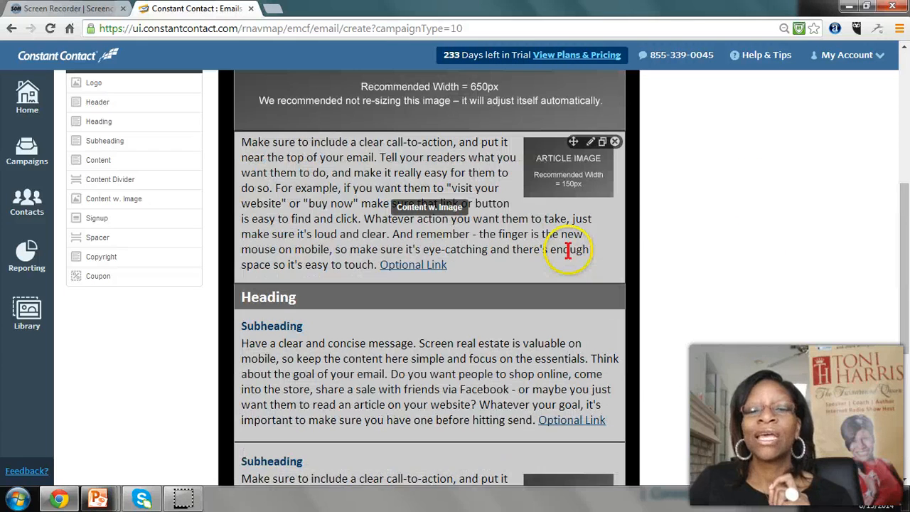
{"action": "scroll", "coordinate": [497, 256], "scroll_direction": "up", "scroll_amount": 3}
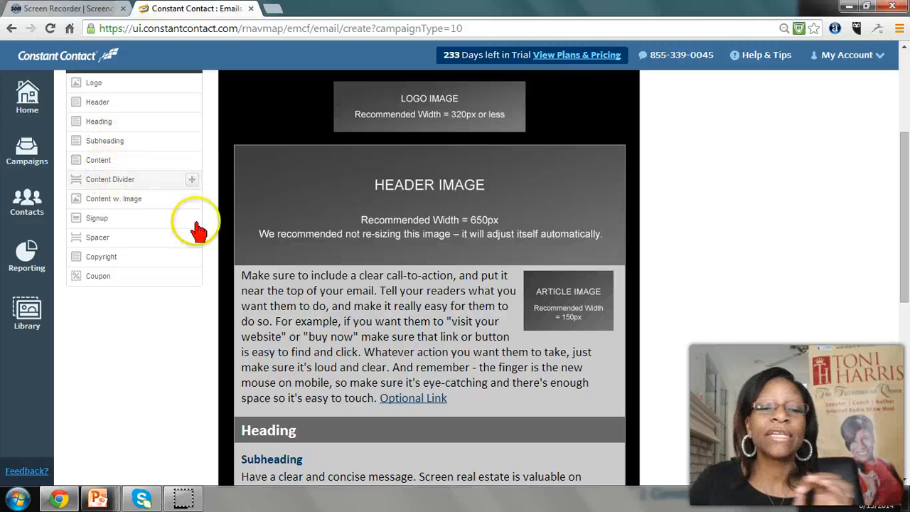
Open the email's header options and check the available From email addresses
{"action": "scroll", "coordinate": [341, 270], "scroll_direction": "up", "scroll_amount": 2}
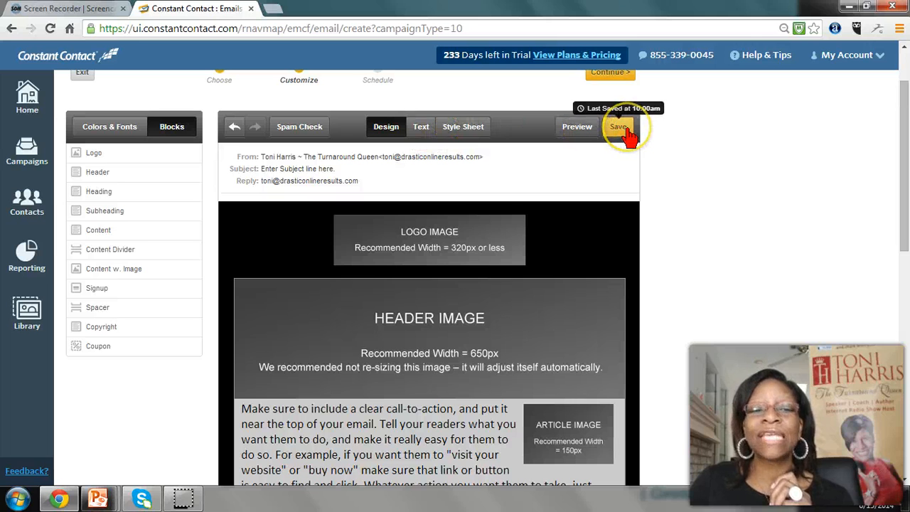
{"action": "left_click", "coordinate": [577, 132]}
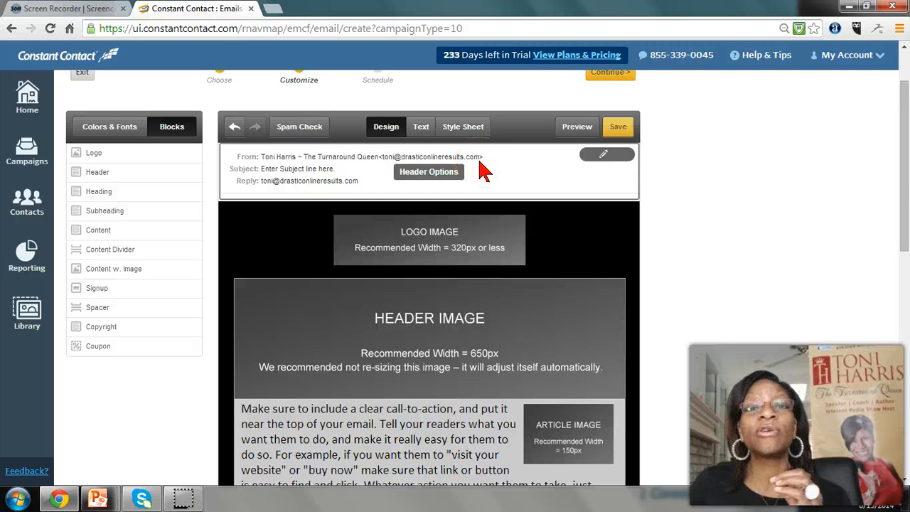
{"action": "left_click", "coordinate": [604, 159]}
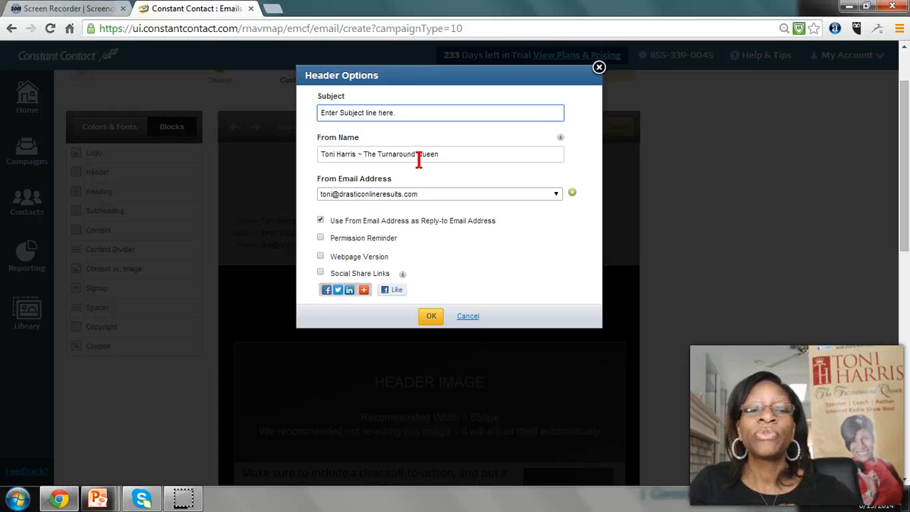
{"action": "left_click", "coordinate": [554, 195]}
{"action": "left_click", "coordinate": [559, 204]}
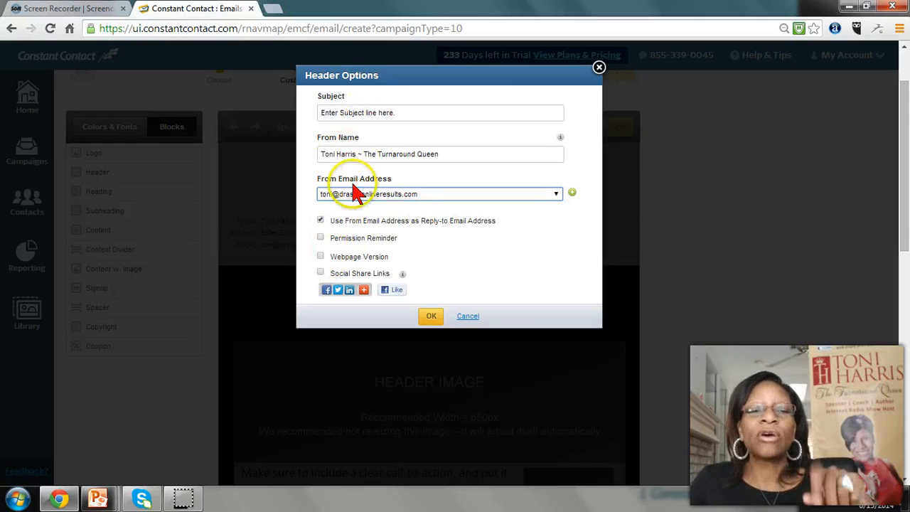
Replace the placeholder subject line with "Learn how to beat the heat!"
{"action": "left_click", "coordinate": [366, 114]}
{"action": "key", "text": "ctrl+a"}
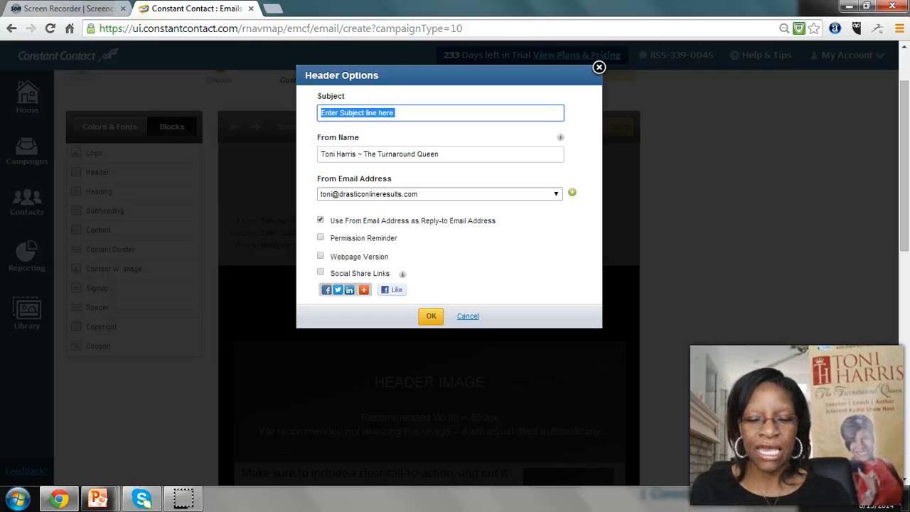
{"action": "type", "text": "Learn"}
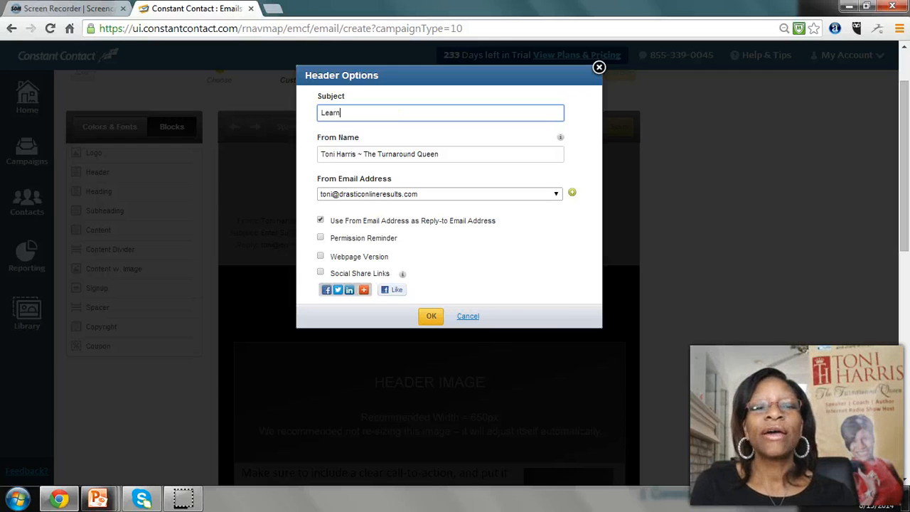
{"action": "type", "text": " how to b"}
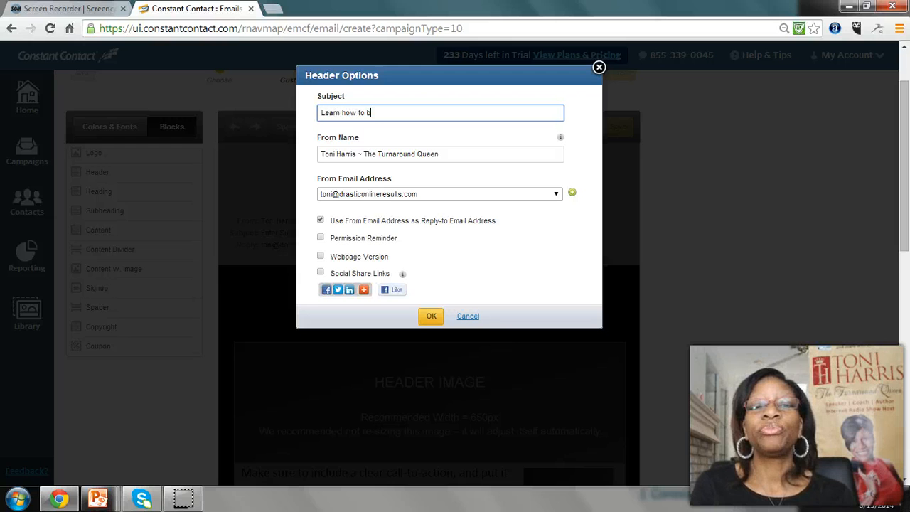
{"action": "type", "text": "eat the heat"}
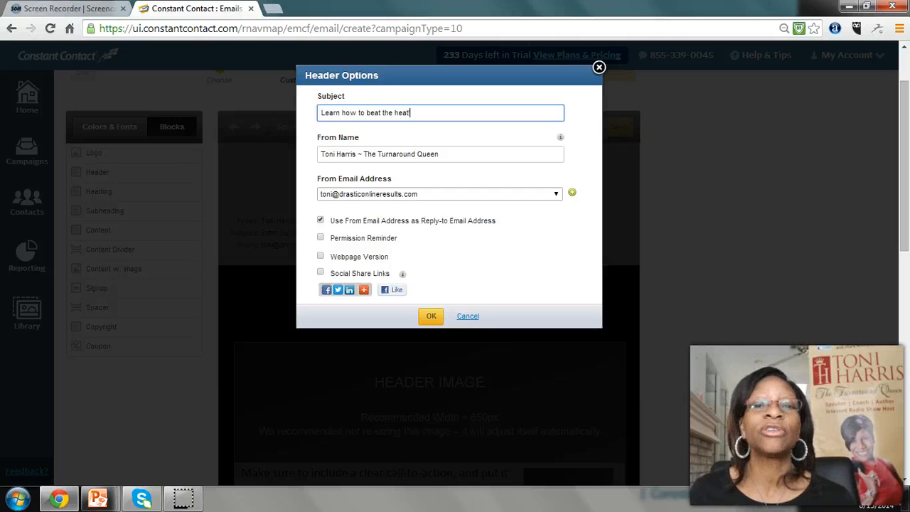
{"action": "type", "text": "!"}
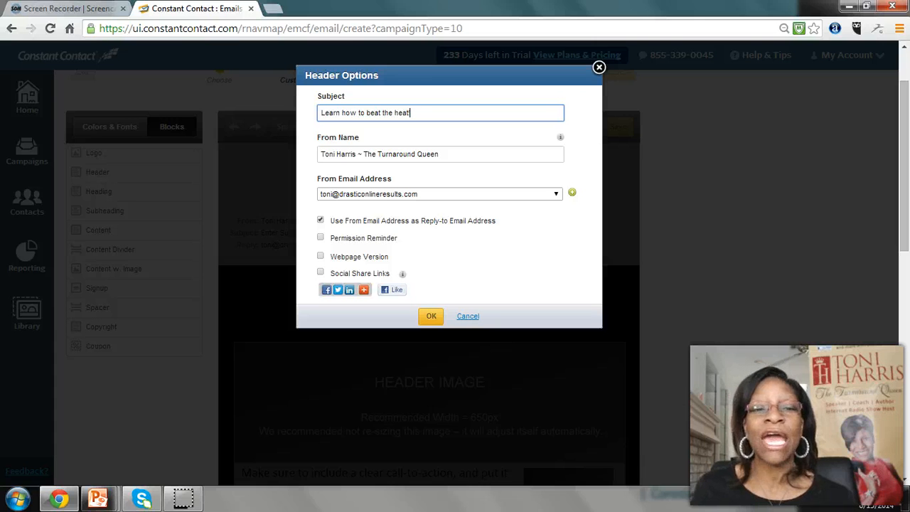
Enable the Permission Reminder in the header options and review its default message text
{"action": "key", "text": "BackSpace"}
{"action": "key", "text": "ctrl+a"}
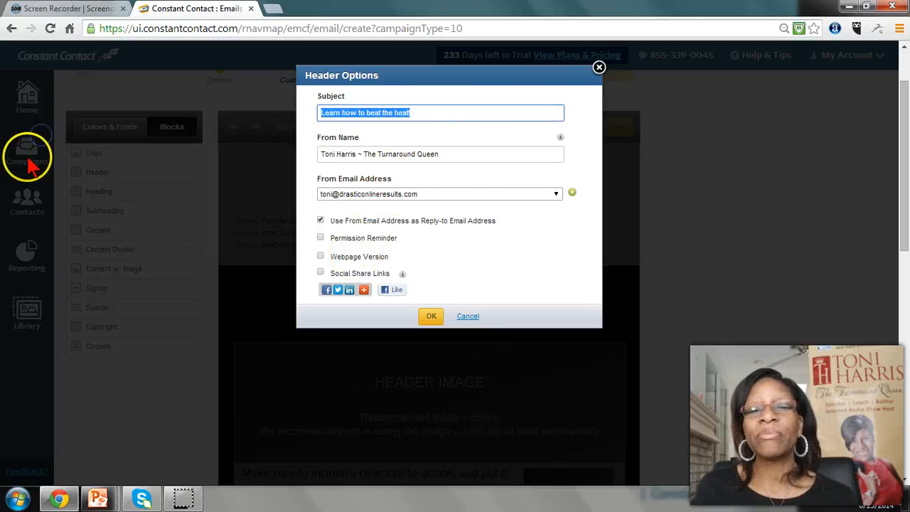
{"action": "left_click", "coordinate": [322, 239]}
{"action": "left_click", "coordinate": [432, 284]}
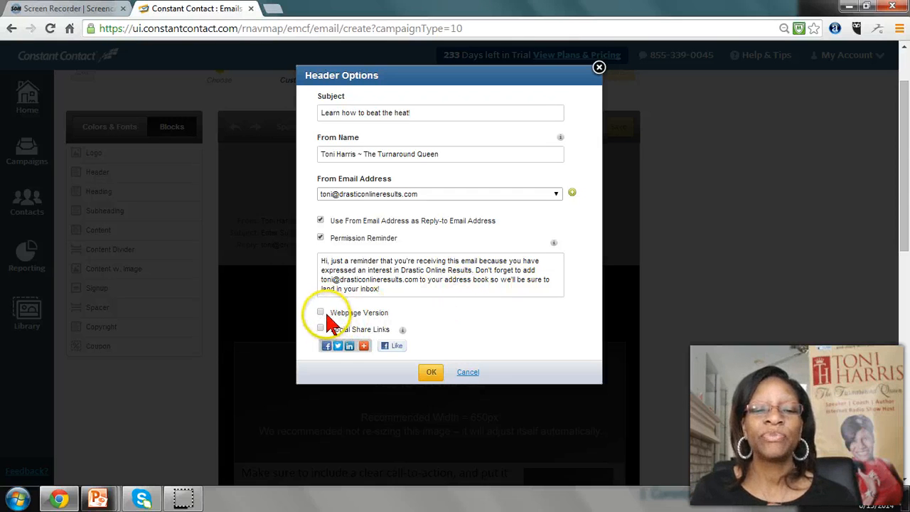
{"action": "left_click_drag", "start_coordinate": [397, 290], "coordinate": [302, 257]}
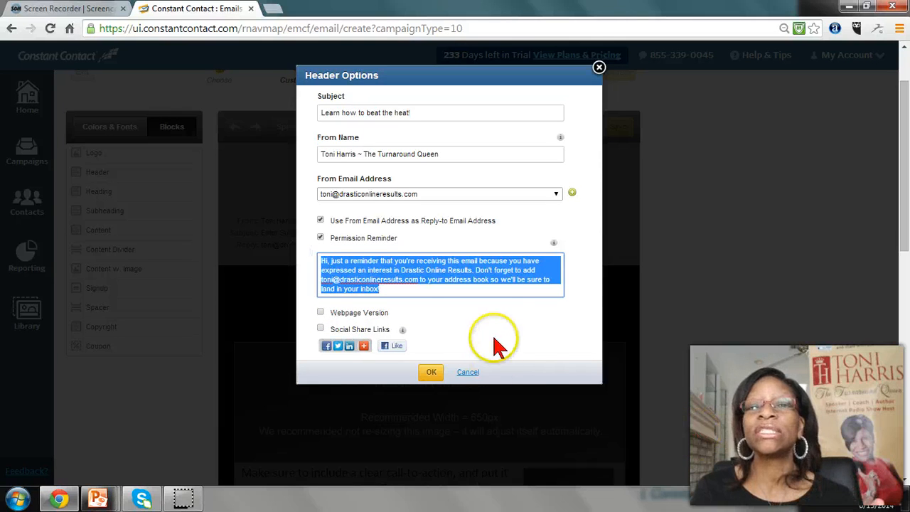
{"action": "left_click", "coordinate": [410, 281]}
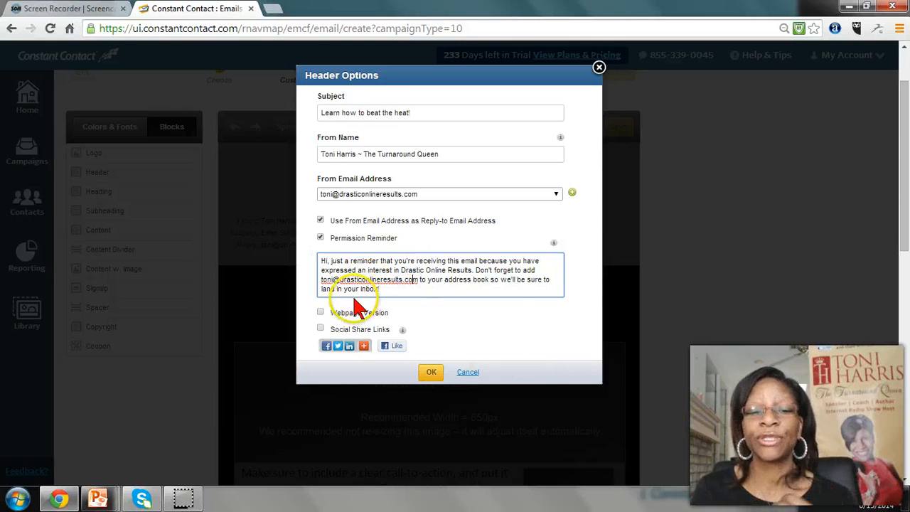
Enable the Webpage Version and Social Share Links for the email header and apply the header options
{"action": "left_click", "coordinate": [320, 312]}
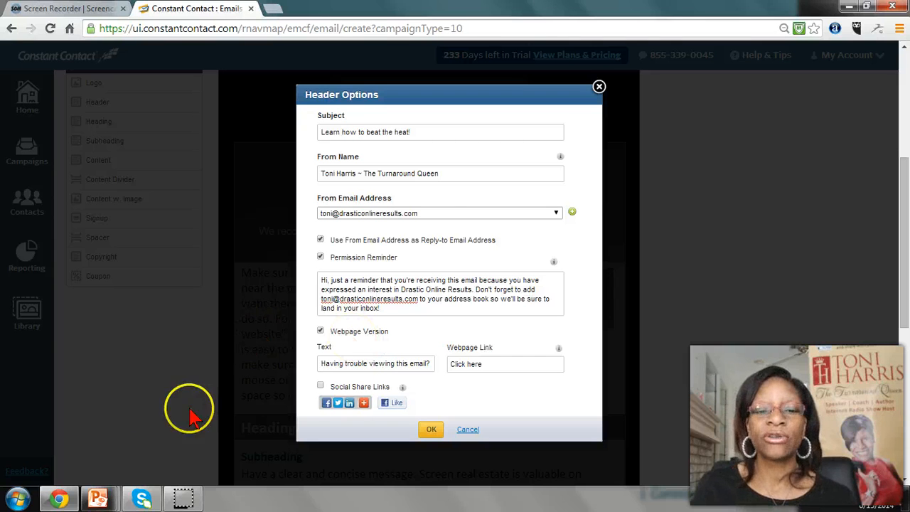
{"action": "left_click", "coordinate": [319, 388]}
{"action": "left_click", "coordinate": [319, 387]}
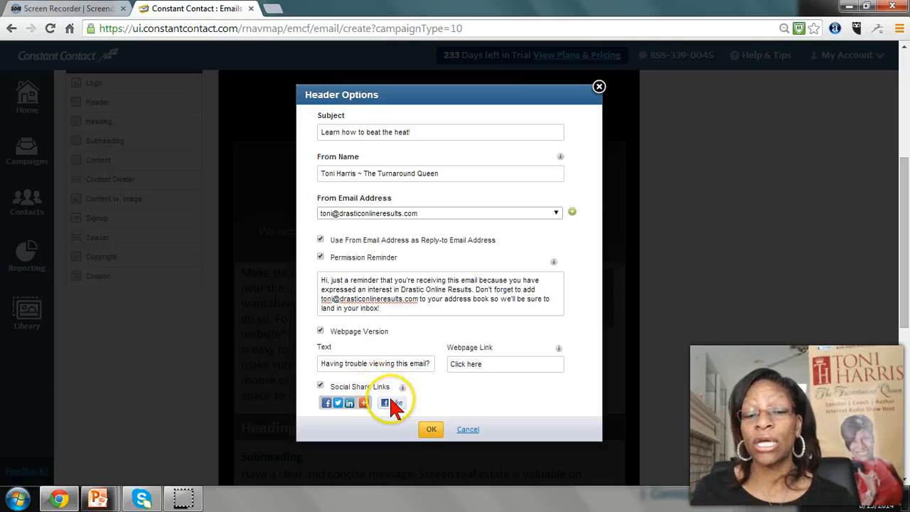
{"action": "left_click", "coordinate": [328, 403]}
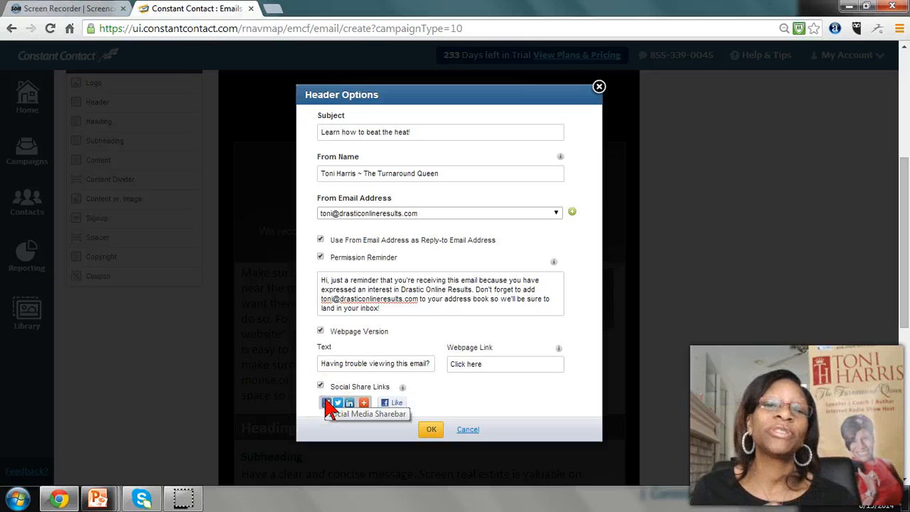
{"action": "left_click", "coordinate": [330, 404]}
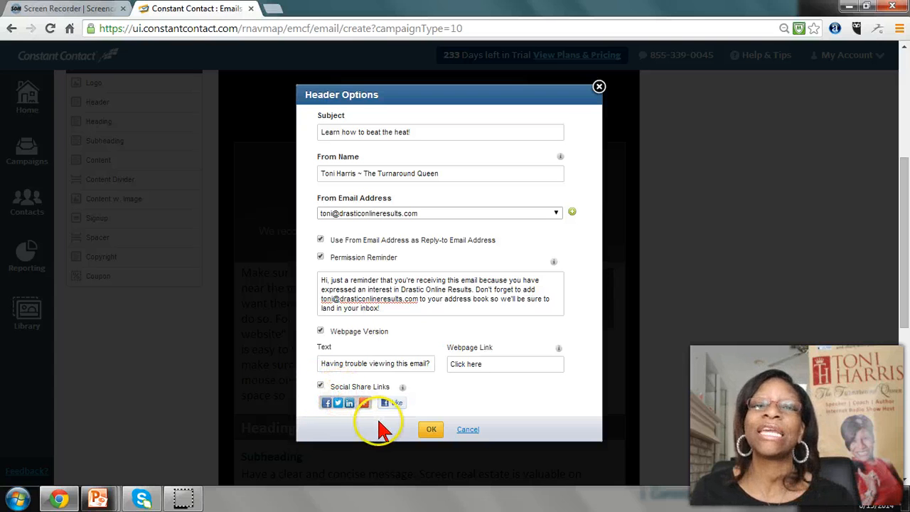
{"action": "left_click", "coordinate": [332, 403]}
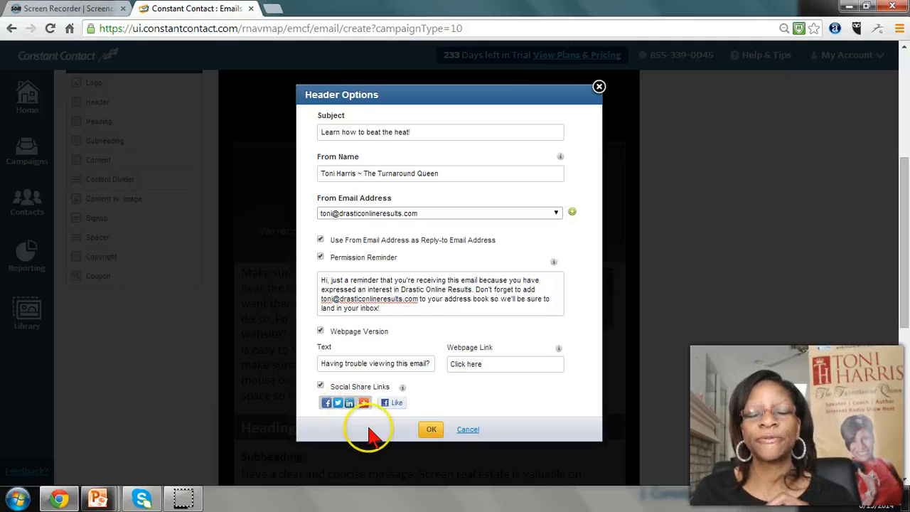
{"action": "left_click", "coordinate": [430, 429]}
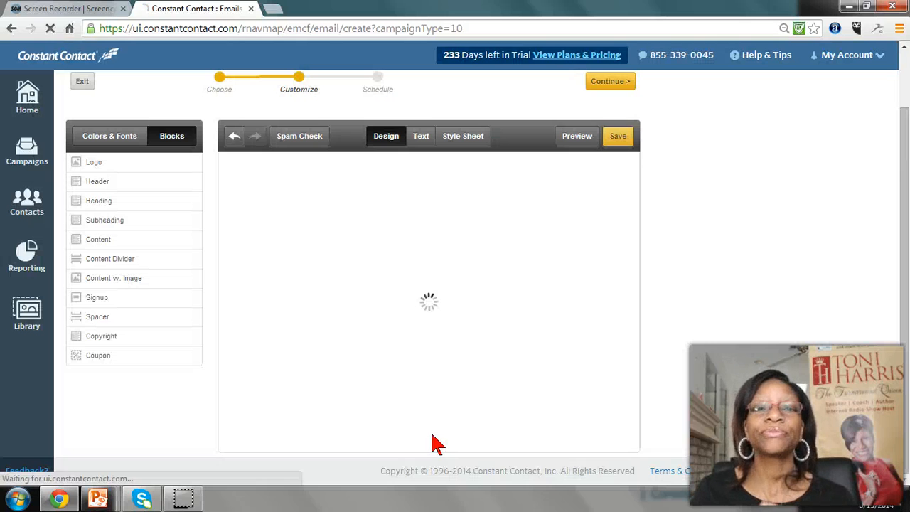
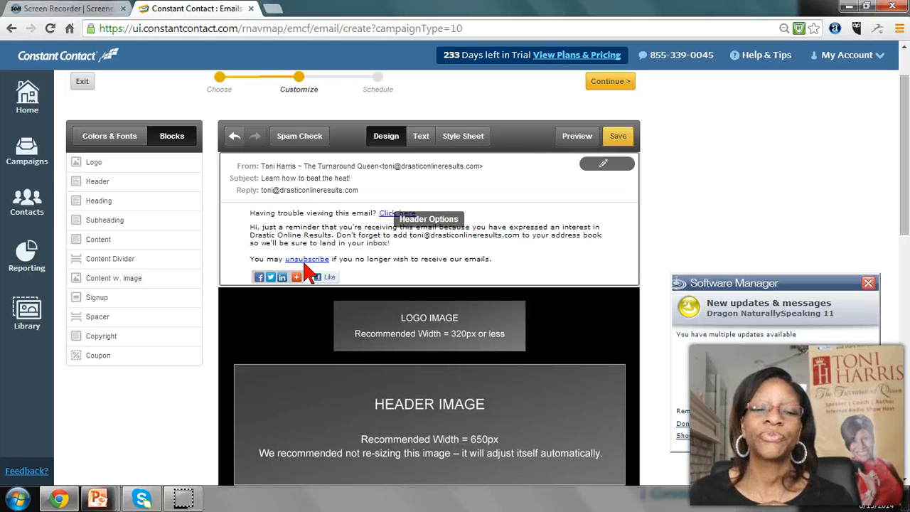
Close the Software Manager update notification and open the logo block's placeholder image for replacement
{"action": "left_click", "coordinate": [298, 279]}
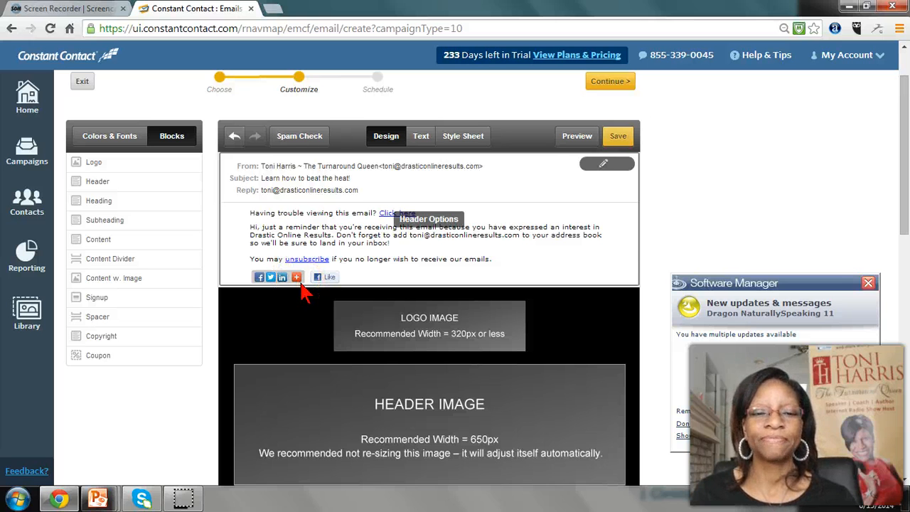
{"action": "left_click", "coordinate": [868, 283]}
{"action": "scroll", "coordinate": [364, 309], "scroll_direction": "down", "scroll_amount": 2}
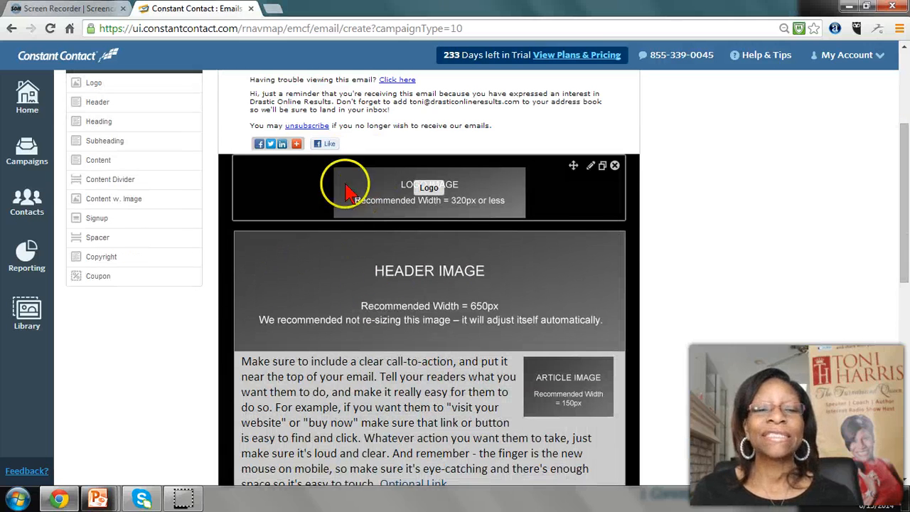
{"action": "left_click", "coordinate": [381, 197]}
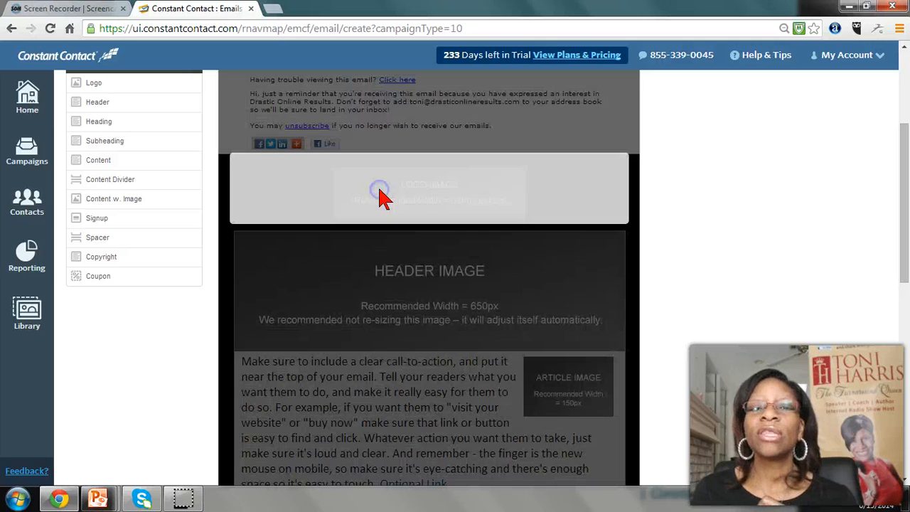
{"action": "left_click", "coordinate": [384, 199]}
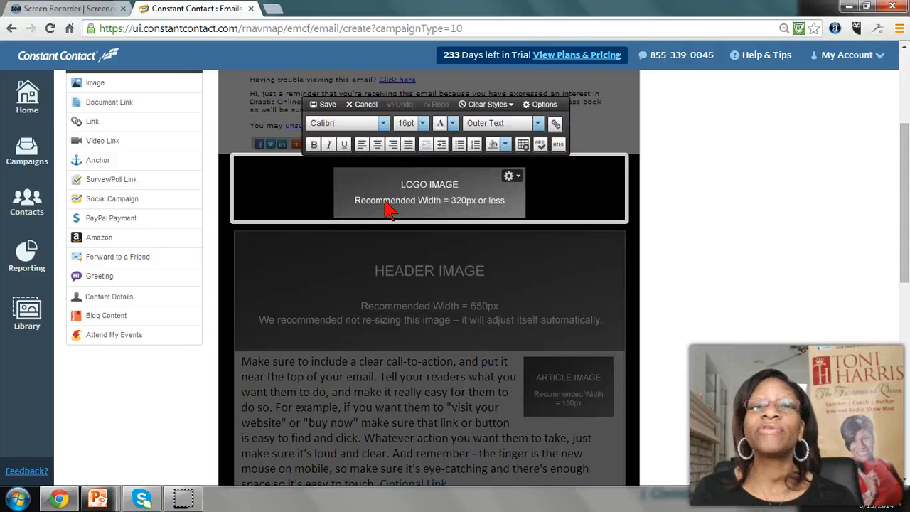
{"action": "left_click", "coordinate": [386, 203]}
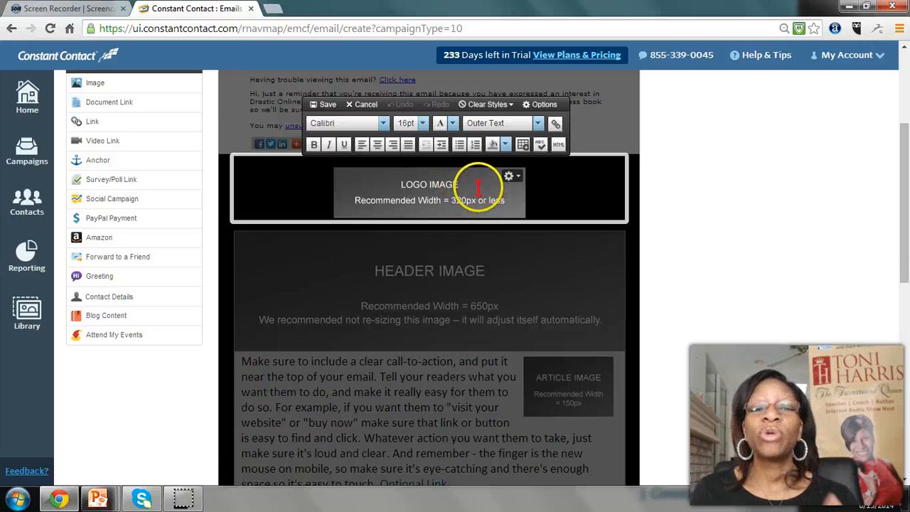
{"action": "left_click", "coordinate": [519, 182]}
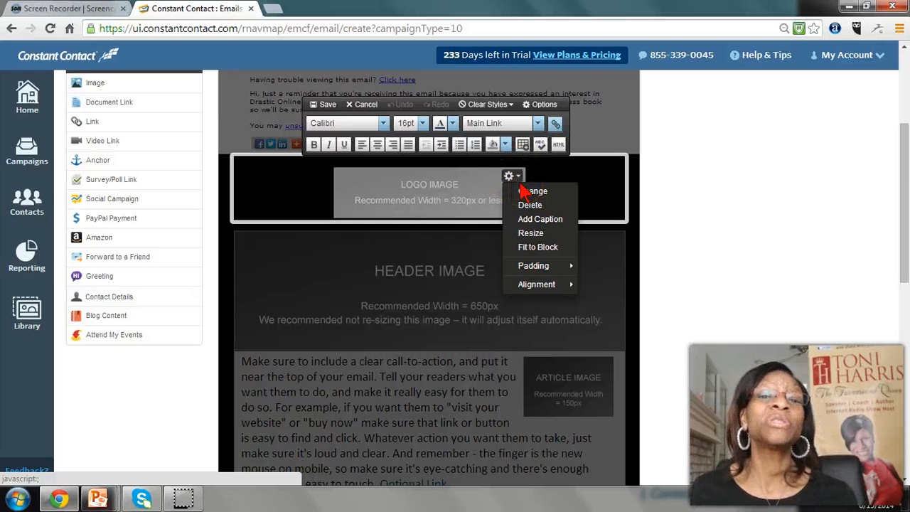
{"action": "left_click", "coordinate": [528, 192]}
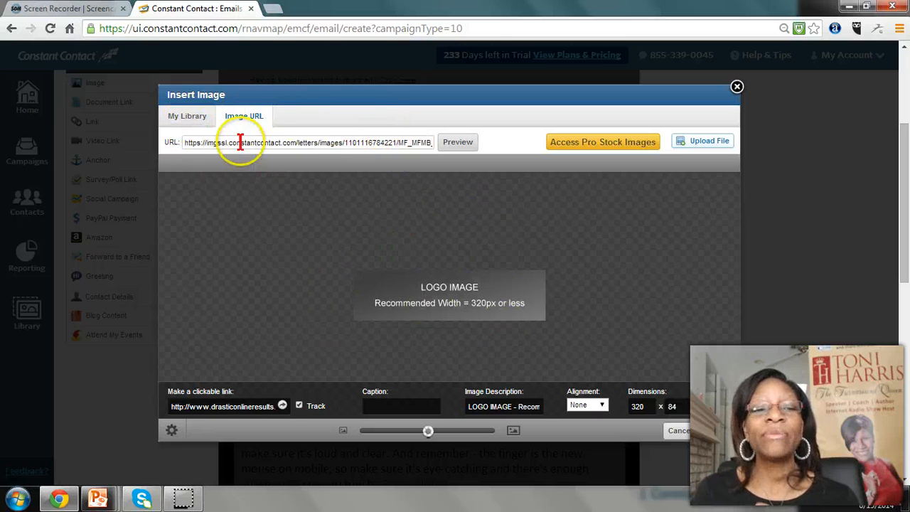
Replace the logo placeholder with the Drastic Online Results DOR logo from the image library
{"action": "left_click", "coordinate": [187, 119]}
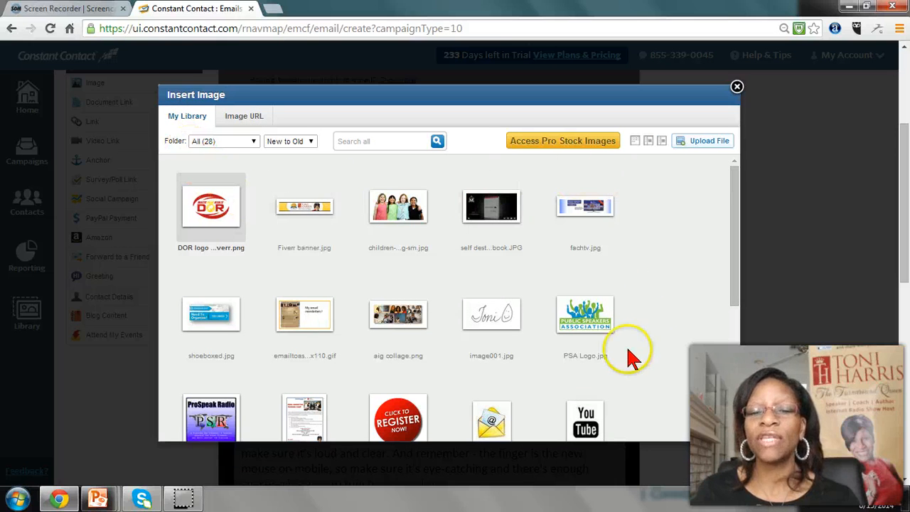
{"action": "scroll", "coordinate": [524, 324], "scroll_direction": "down", "scroll_amount": 4}
{"action": "scroll", "coordinate": [522, 327], "scroll_direction": "up", "scroll_amount": 1}
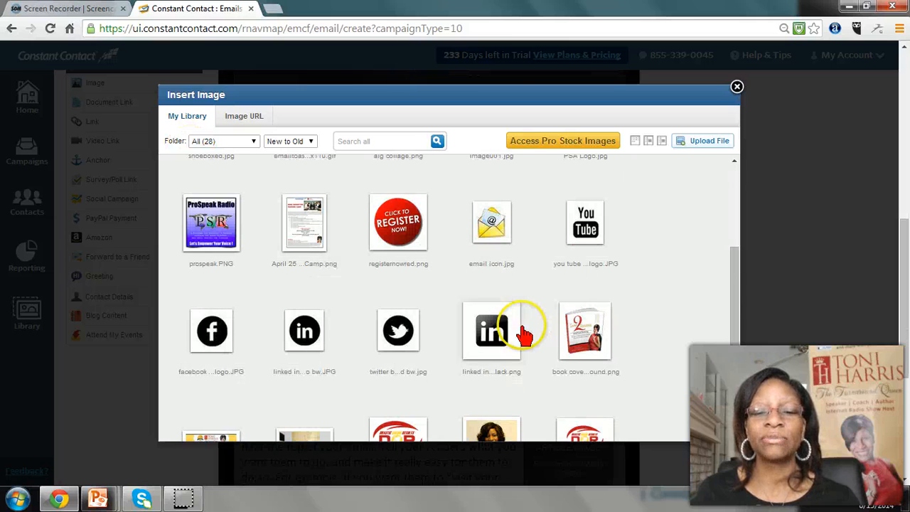
{"action": "scroll", "coordinate": [276, 372], "scroll_direction": "down", "scroll_amount": 2}
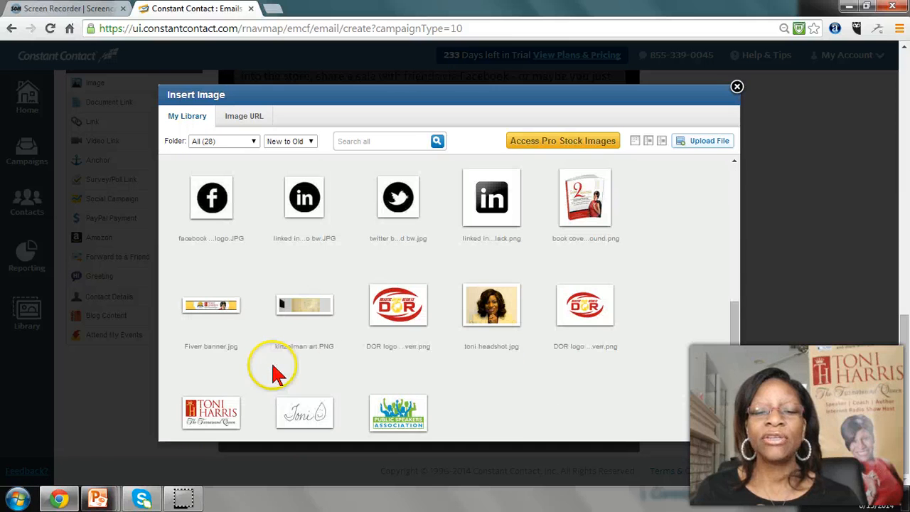
{"action": "scroll", "coordinate": [311, 311], "scroll_direction": "up", "scroll_amount": 5}
{"action": "mouse_move", "coordinate": [220, 247]}
{"action": "left_click", "coordinate": [240, 273]}
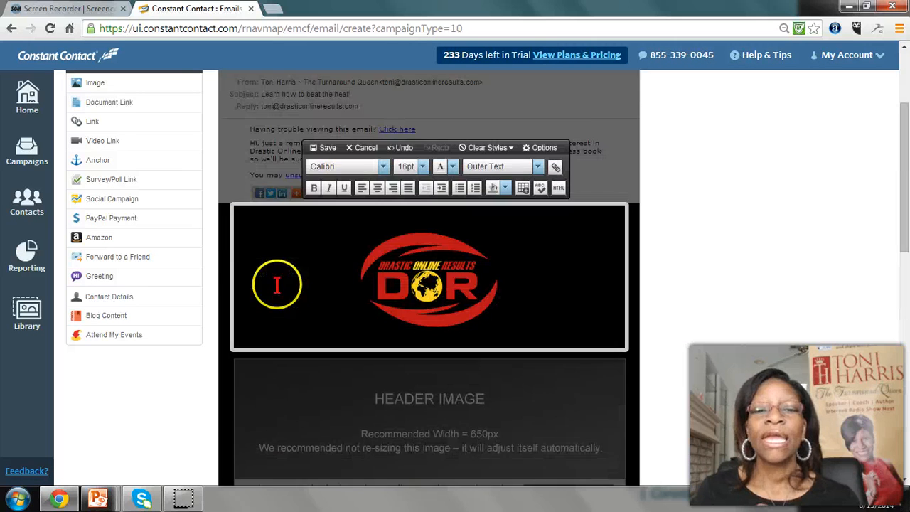
Shrink the DOR logo to roughly 60% of its inserted size and save the logo block
{"action": "left_click", "coordinate": [479, 351]}
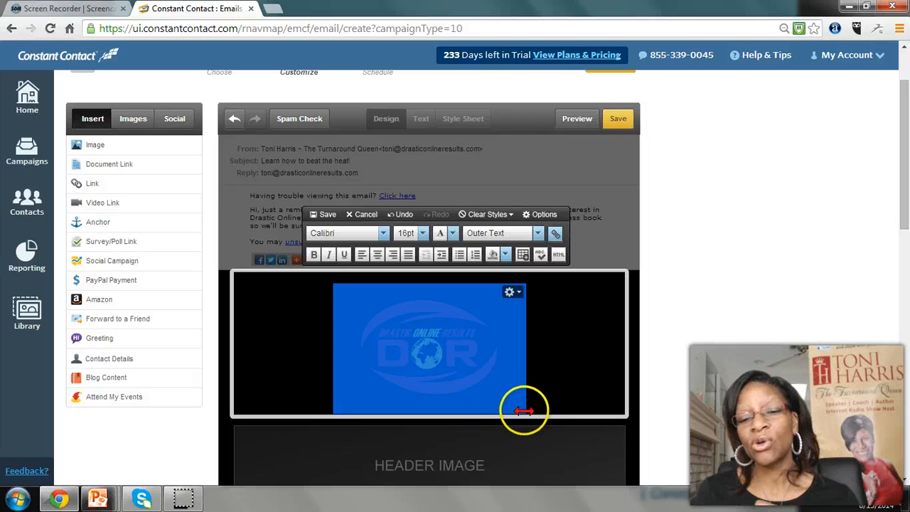
{"action": "left_click_drag", "start_coordinate": [523, 411], "coordinate": [445, 368]}
{"action": "left_click", "coordinate": [425, 282]}
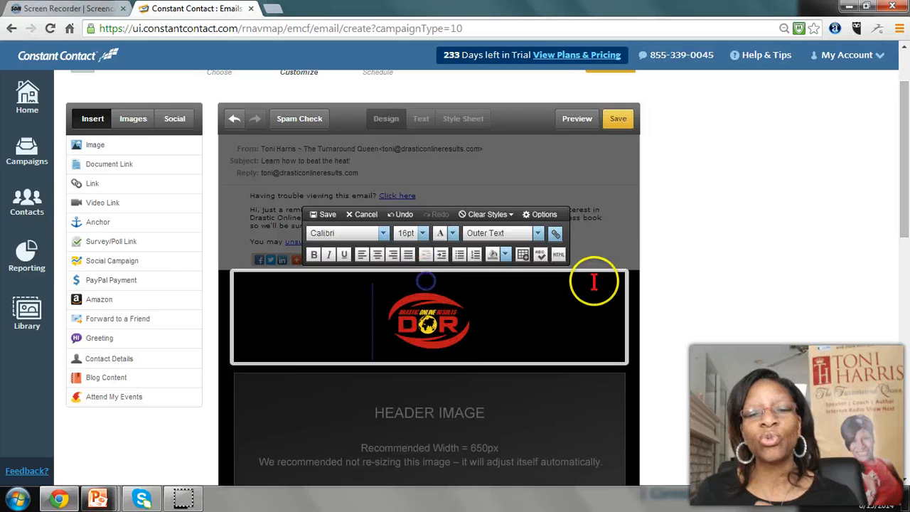
{"action": "left_click_drag", "start_coordinate": [425, 277], "coordinate": [542, 322]}
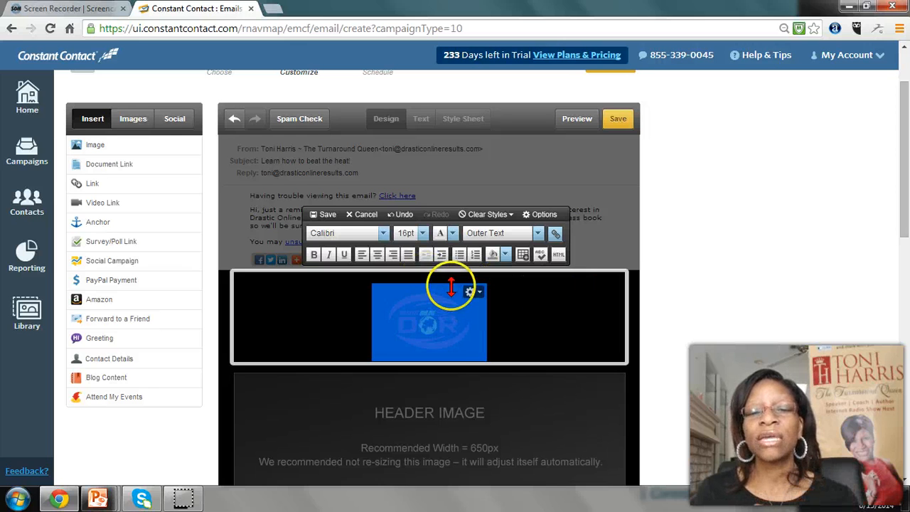
{"action": "left_click", "coordinate": [324, 217]}
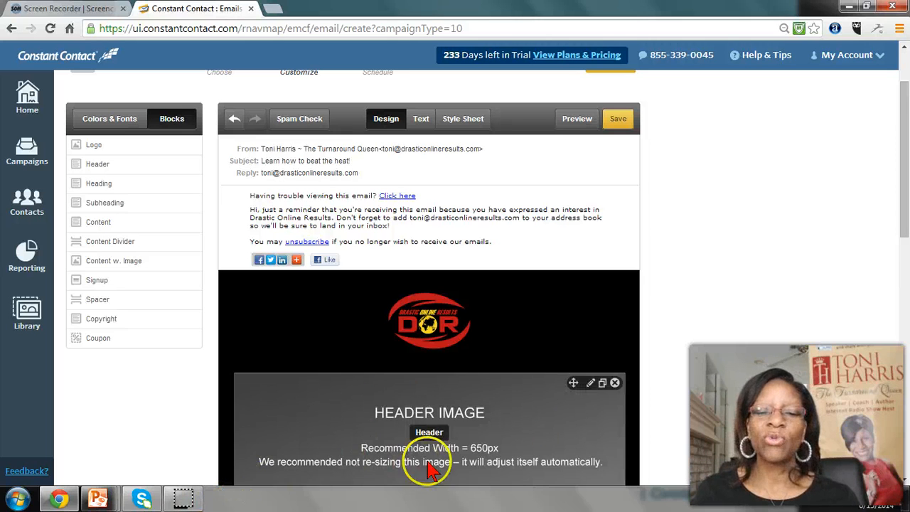
Open the header block for editing and bring up the image replacement dialog for its placeholder image
{"action": "scroll", "coordinate": [455, 440], "scroll_direction": "down", "scroll_amount": 2}
{"action": "scroll", "coordinate": [469, 419], "scroll_direction": "down", "scroll_amount": 4}
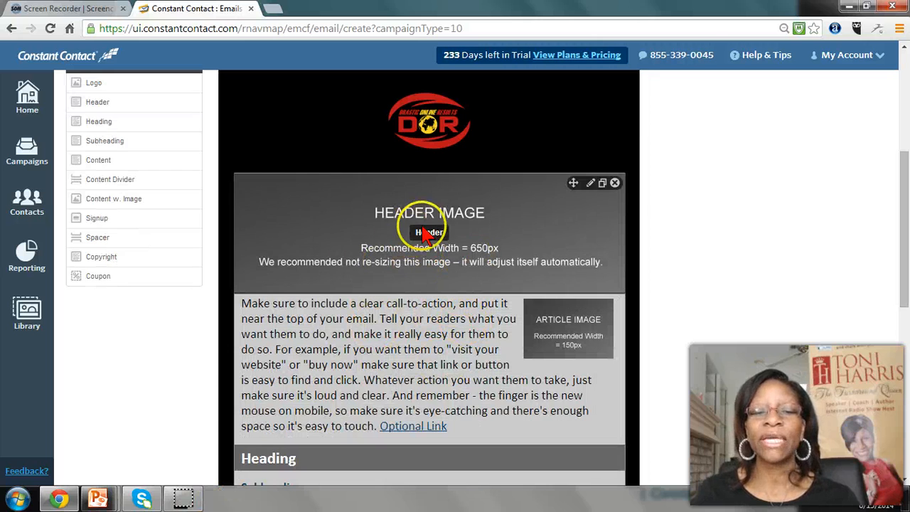
{"action": "left_click", "coordinate": [429, 244]}
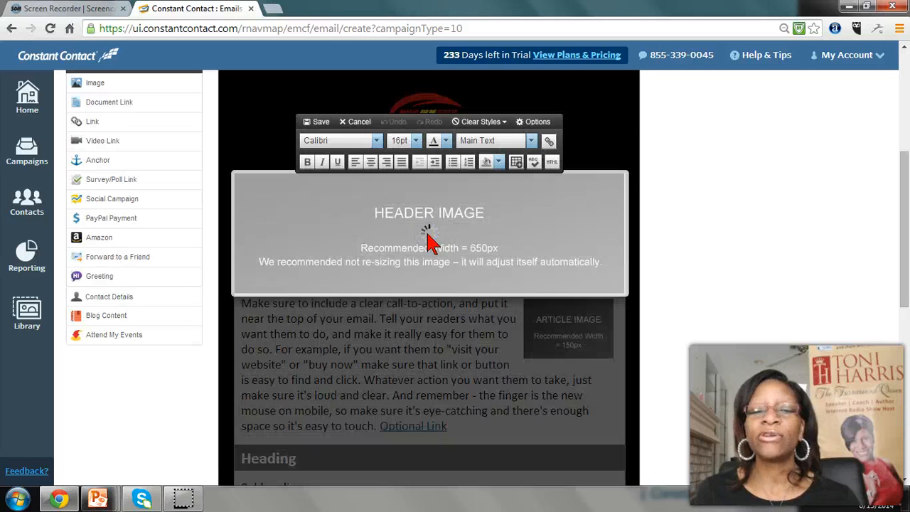
{"action": "left_click", "coordinate": [426, 229]}
{"action": "double_click", "coordinate": [428, 228]}
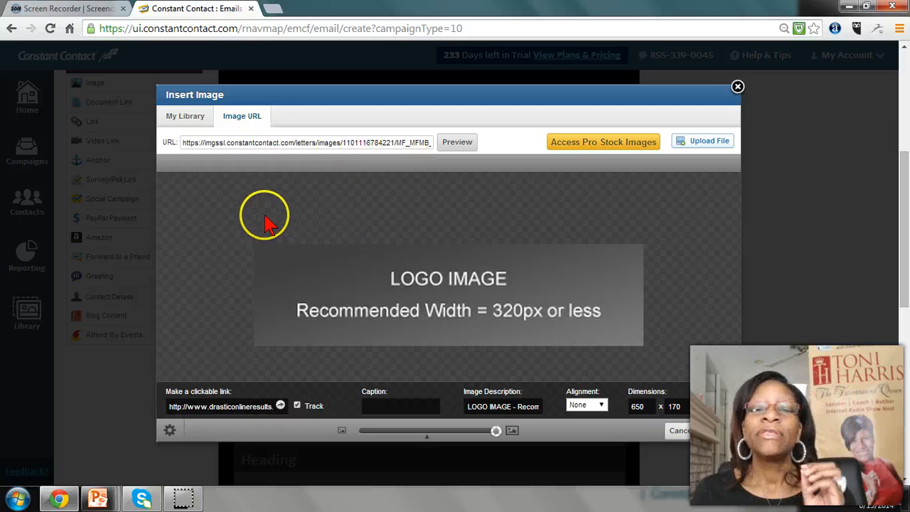
Access the Pro stock images and browse the Computers/Technology category
{"action": "left_click", "coordinate": [589, 144]}
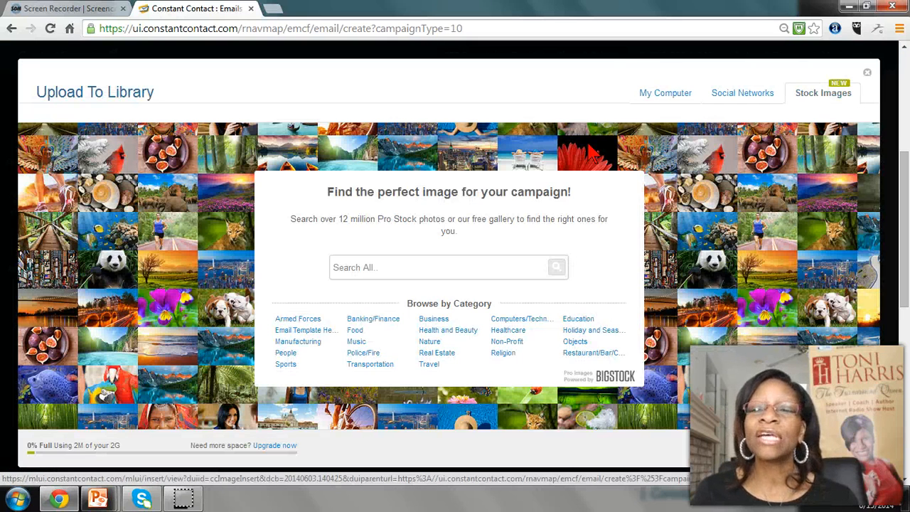
{"action": "left_click", "coordinate": [574, 157]}
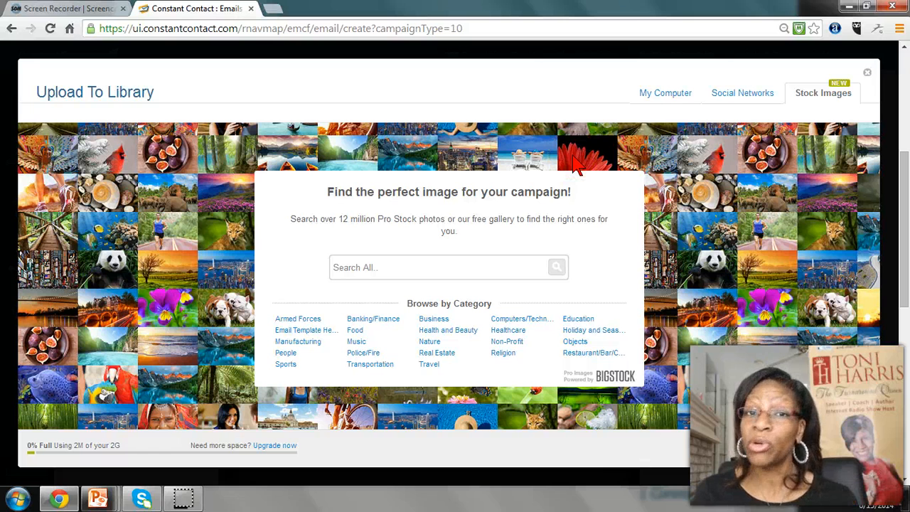
{"action": "left_click", "coordinate": [557, 193]}
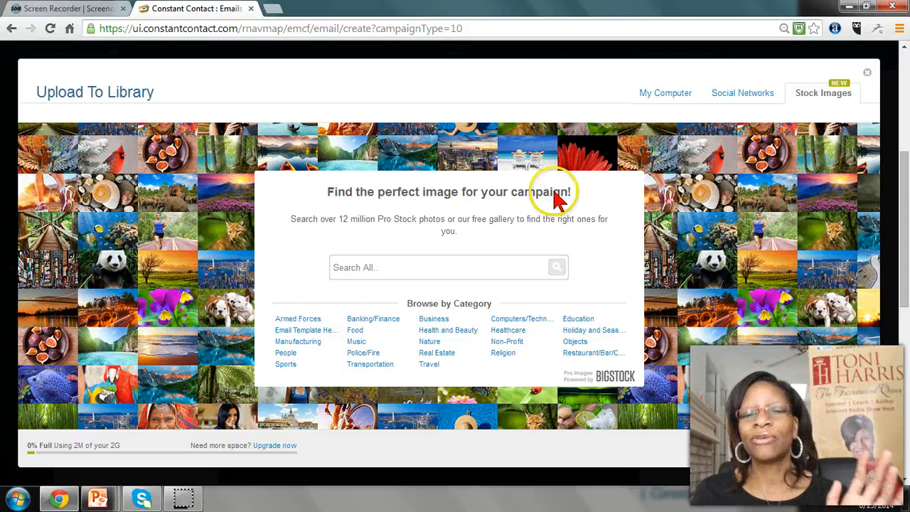
{"action": "left_click", "coordinate": [437, 266]}
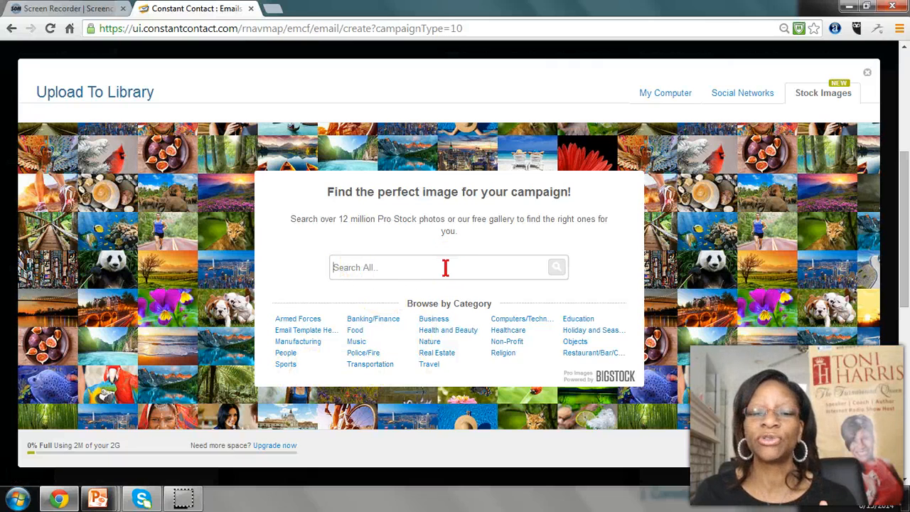
{"action": "left_click", "coordinate": [507, 331]}
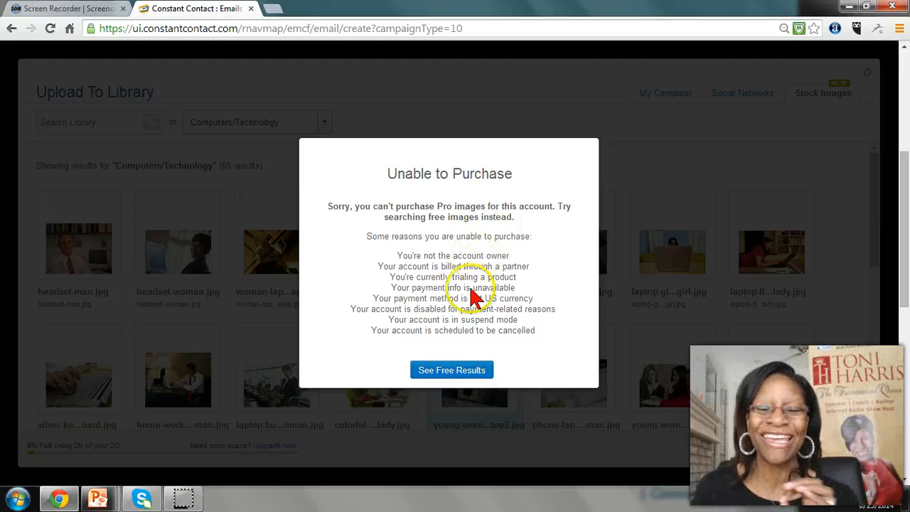
Switch to the free results and look through the Computers/Technology stock images for a header picture
{"action": "left_click", "coordinate": [472, 370]}
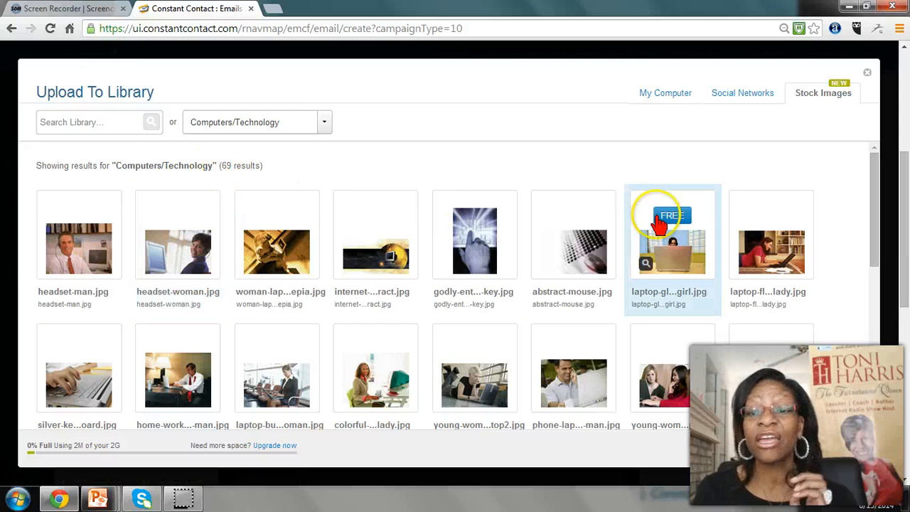
{"action": "scroll", "coordinate": [668, 226], "scroll_direction": "down", "scroll_amount": 2}
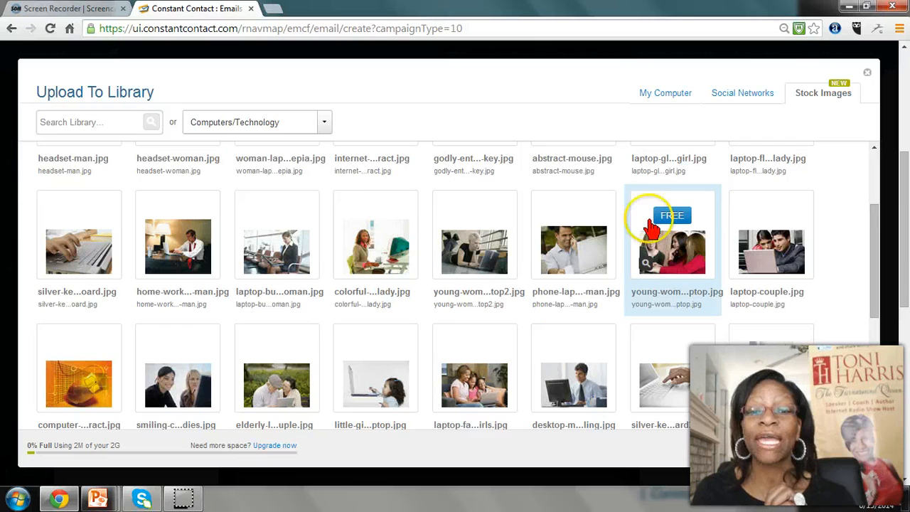
{"action": "scroll", "coordinate": [661, 226], "scroll_direction": "down", "scroll_amount": 2}
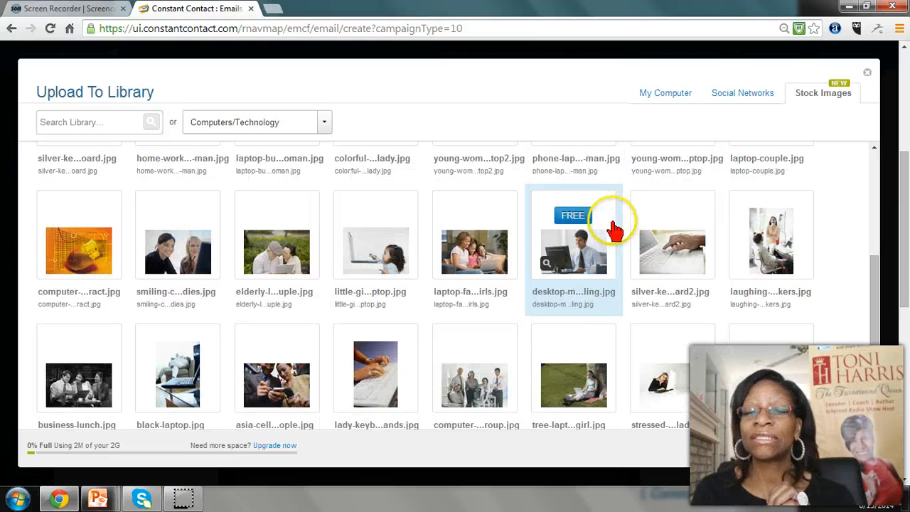
{"action": "scroll", "coordinate": [319, 310], "scroll_direction": "down", "scroll_amount": 2}
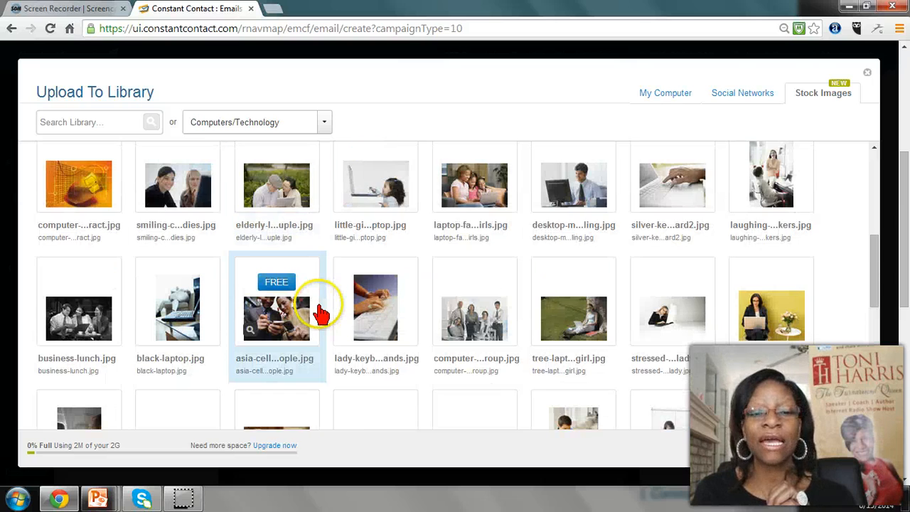
{"action": "scroll", "coordinate": [319, 310], "scroll_direction": "down", "scroll_amount": 1}
{"action": "scroll", "coordinate": [319, 312], "scroll_direction": "down", "scroll_amount": 1}
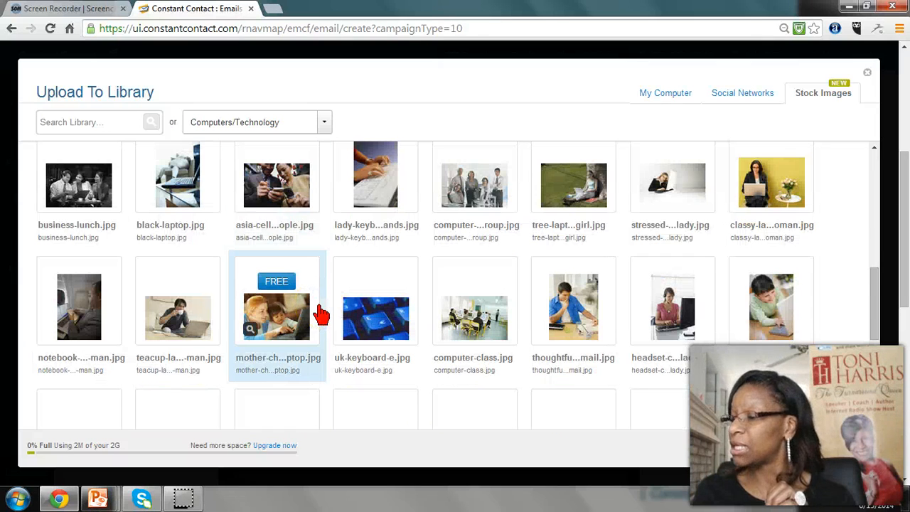
{"action": "scroll", "coordinate": [320, 312], "scroll_direction": "down", "scroll_amount": 2}
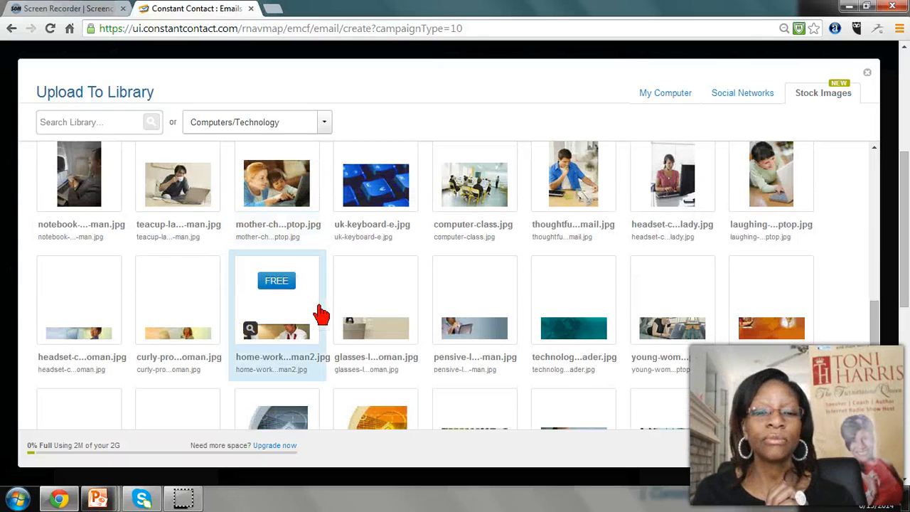
{"action": "scroll", "coordinate": [254, 326], "scroll_direction": "up", "scroll_amount": 5}
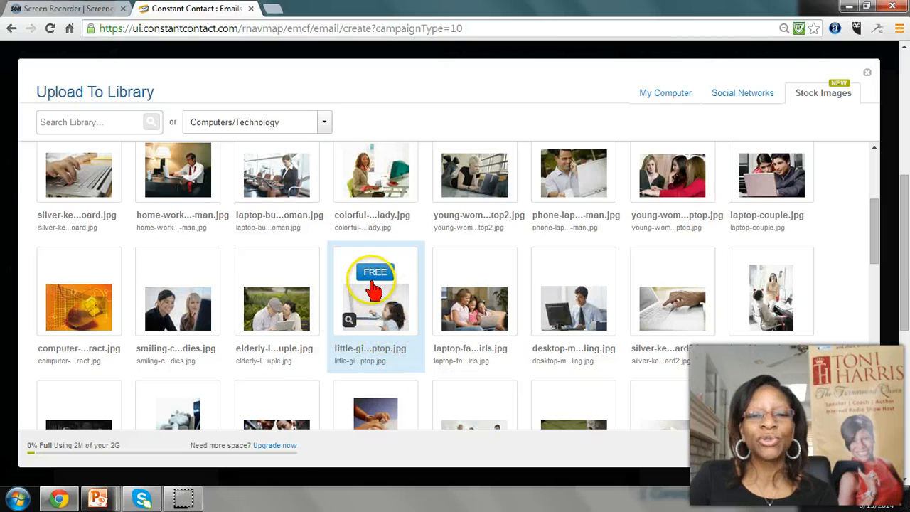
Add the free stock image of the little girl at a laptop to the library, accepting the Image Use Agreement
{"action": "left_click", "coordinate": [373, 280]}
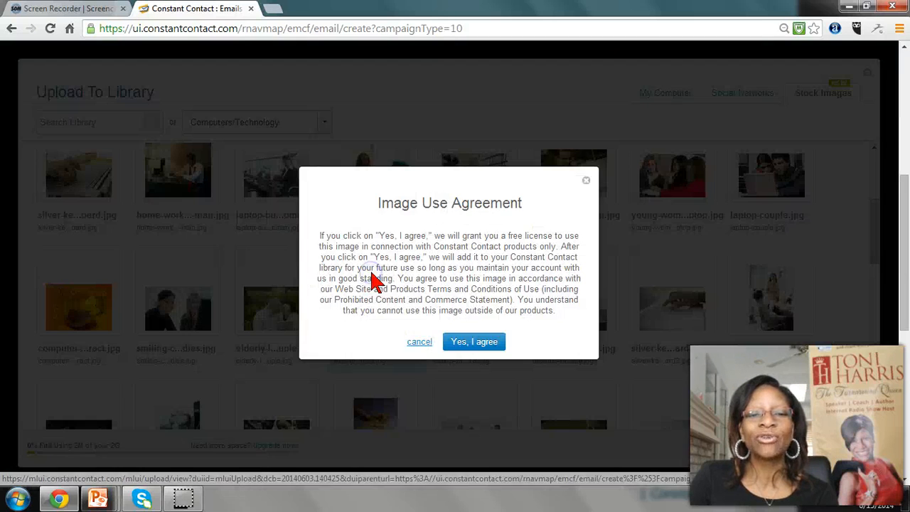
{"action": "left_click", "coordinate": [486, 348]}
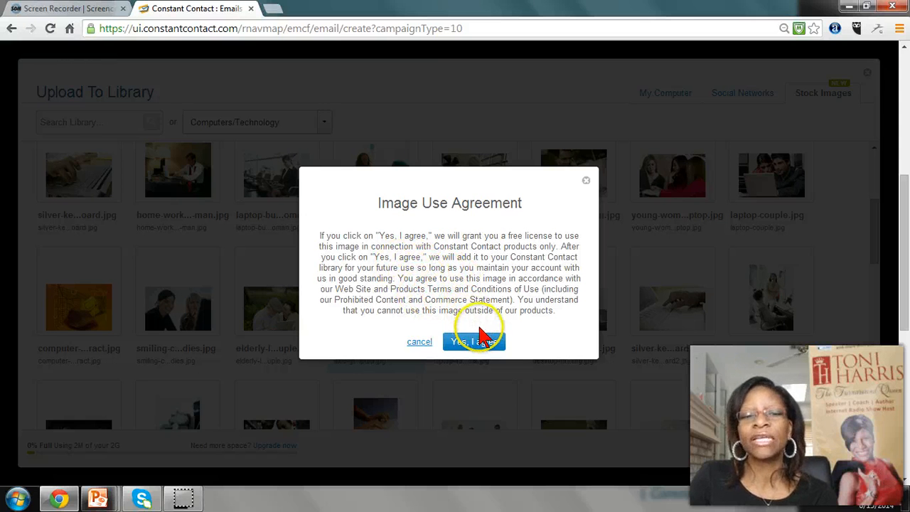
{"action": "left_click", "coordinate": [474, 342]}
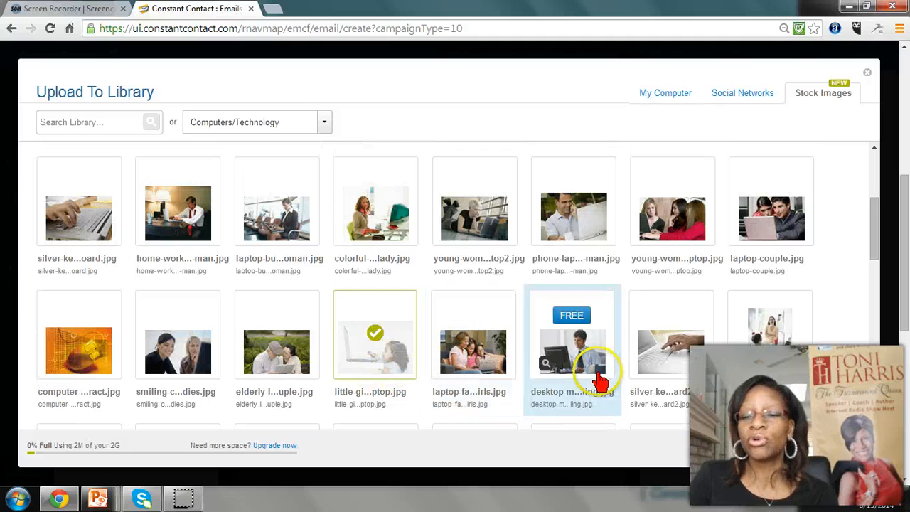
{"action": "left_click", "coordinate": [851, 451]}
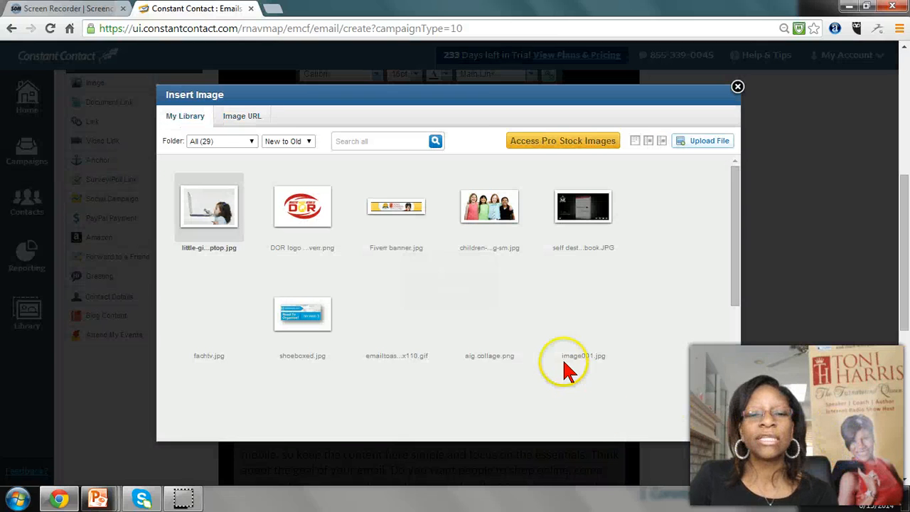
Insert the library image little-girl-laptop.jpg into the header block and save the block
{"action": "mouse_move", "coordinate": [229, 253]}
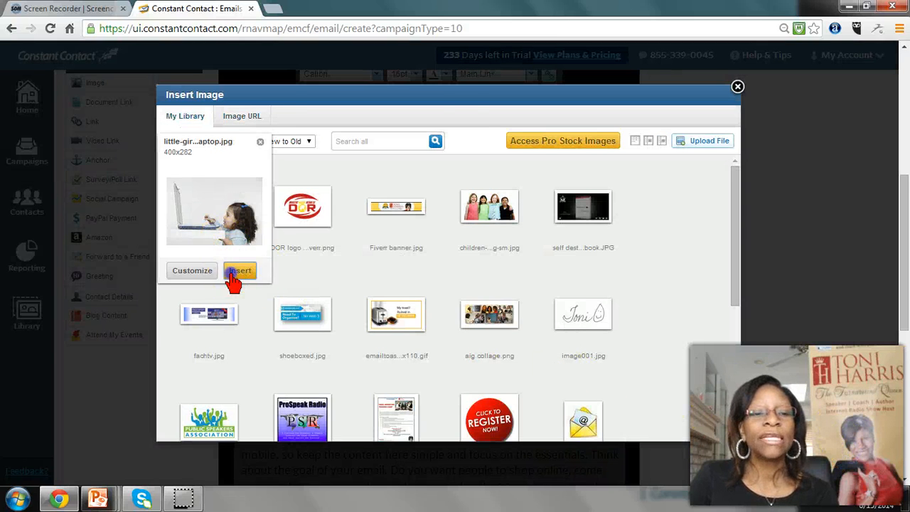
{"action": "left_click", "coordinate": [233, 276]}
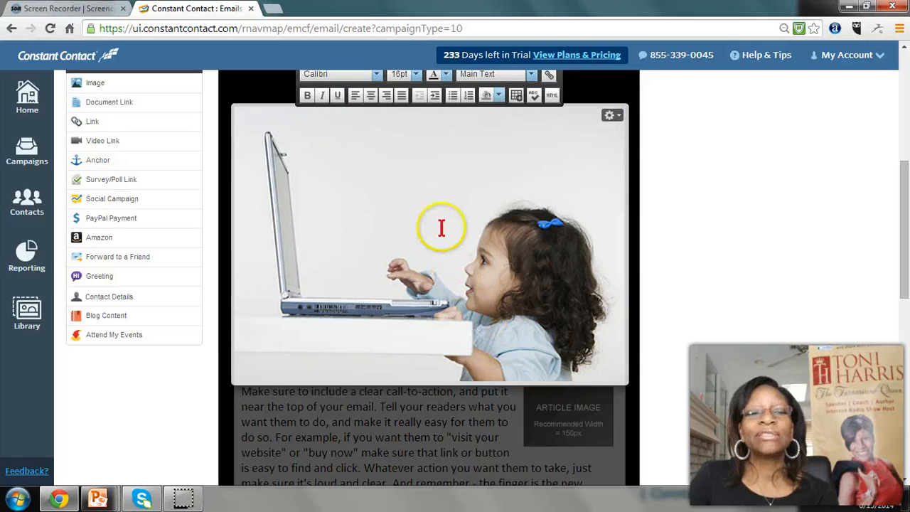
{"action": "left_click", "coordinate": [506, 278]}
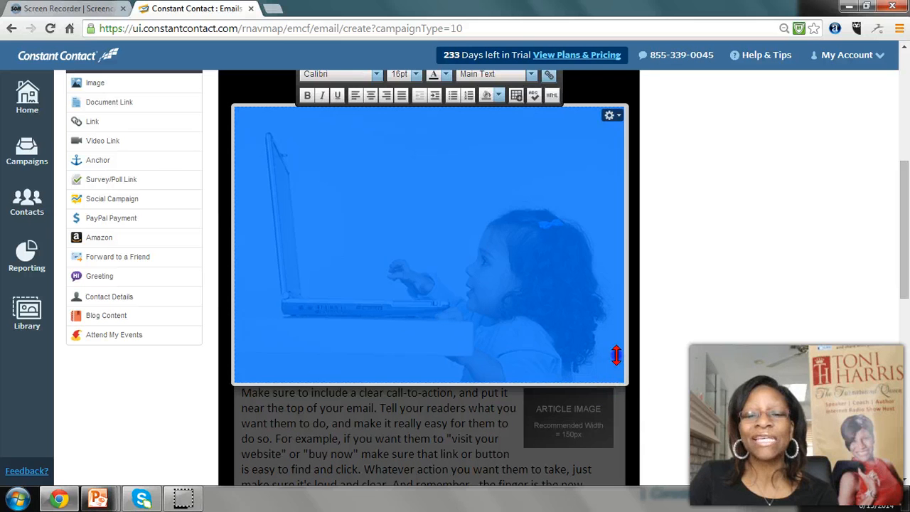
{"action": "scroll", "coordinate": [341, 192], "scroll_direction": "up", "scroll_amount": 2}
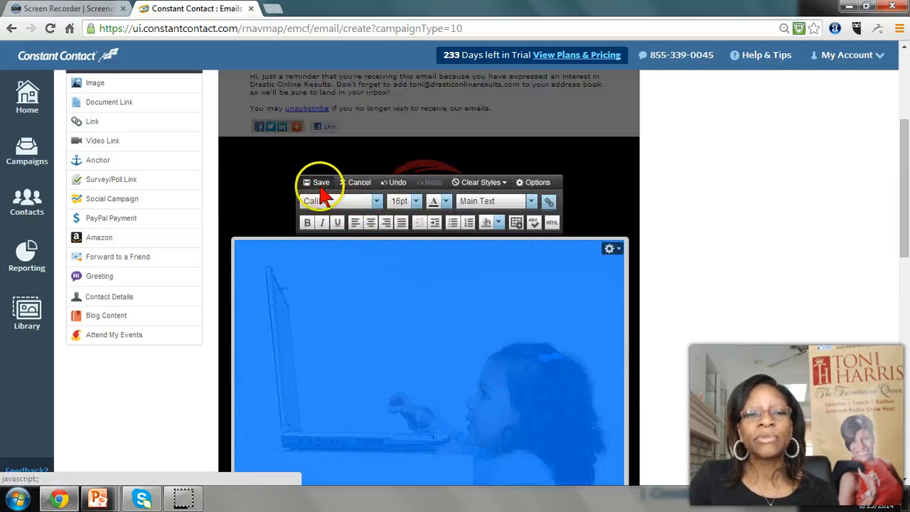
{"action": "left_click", "coordinate": [324, 184]}
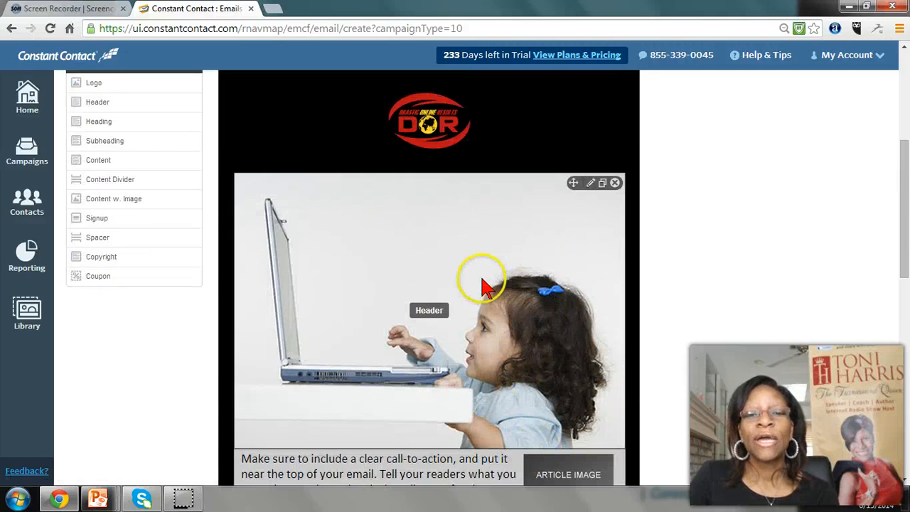
Reopen the header block for editing and bring up the image settings of the little girl at the laptop
{"action": "left_click", "coordinate": [481, 278]}
{"action": "left_click", "coordinate": [481, 280]}
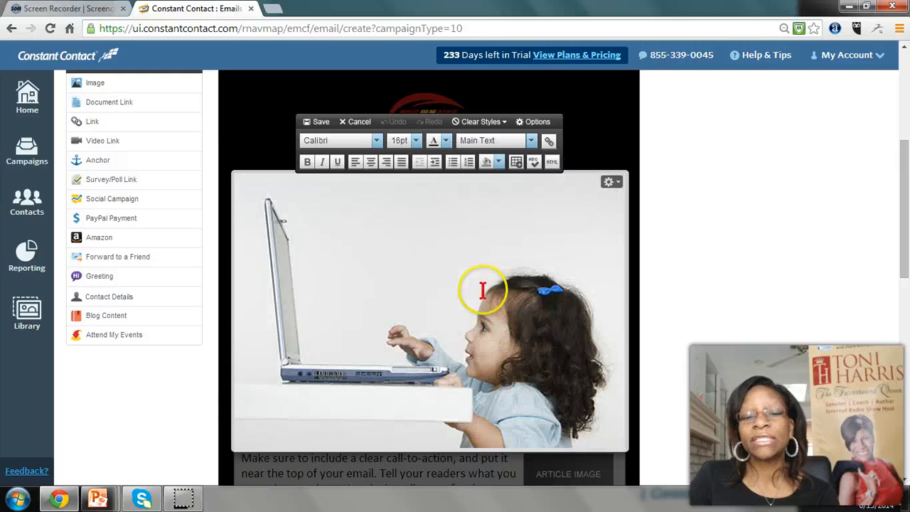
{"action": "left_click", "coordinate": [485, 300]}
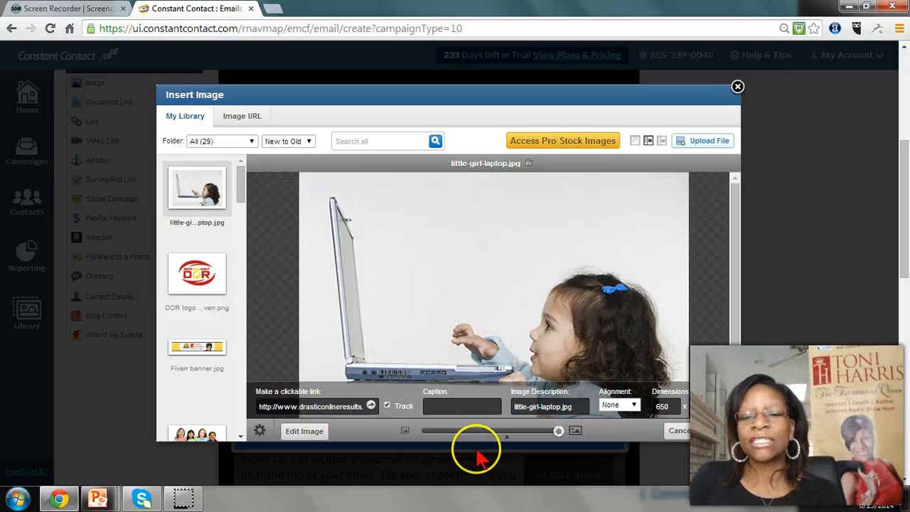
Set the header image's width to 350 and try out other sizes
{"action": "double_click", "coordinate": [668, 405]}
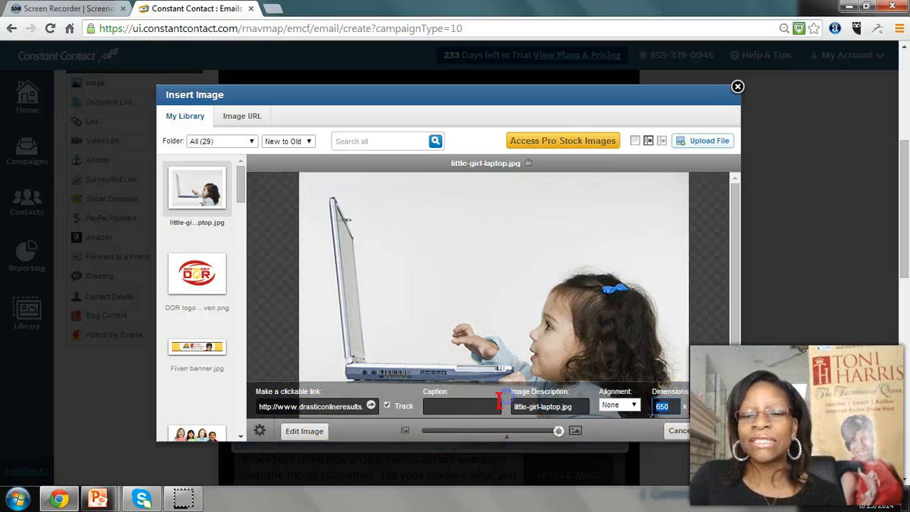
{"action": "type", "text": "350"}
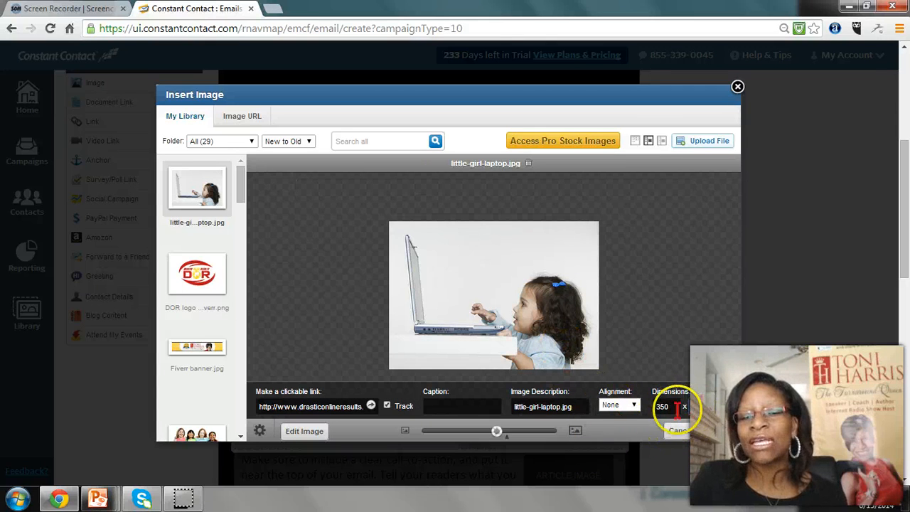
{"action": "left_click_drag", "start_coordinate": [485, 430], "coordinate": [534, 448]}
Open the header image in the photo editor, try several frames and apply the Punch frame
{"action": "left_click", "coordinate": [303, 432]}
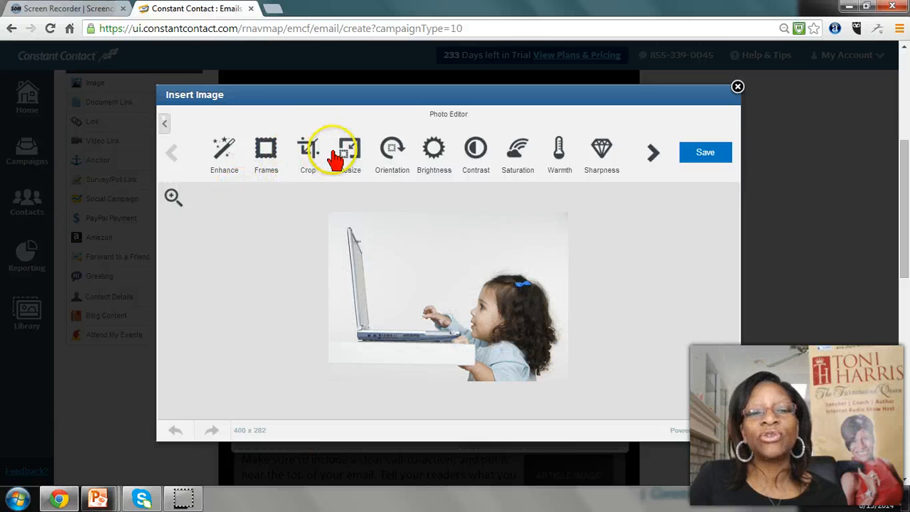
{"action": "left_click", "coordinate": [267, 150]}
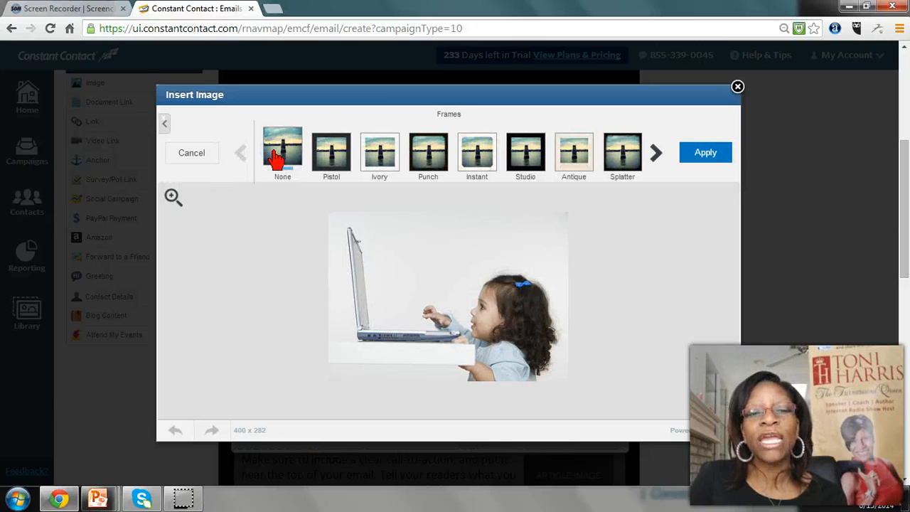
{"action": "left_click", "coordinate": [324, 159]}
{"action": "left_click", "coordinate": [428, 161]}
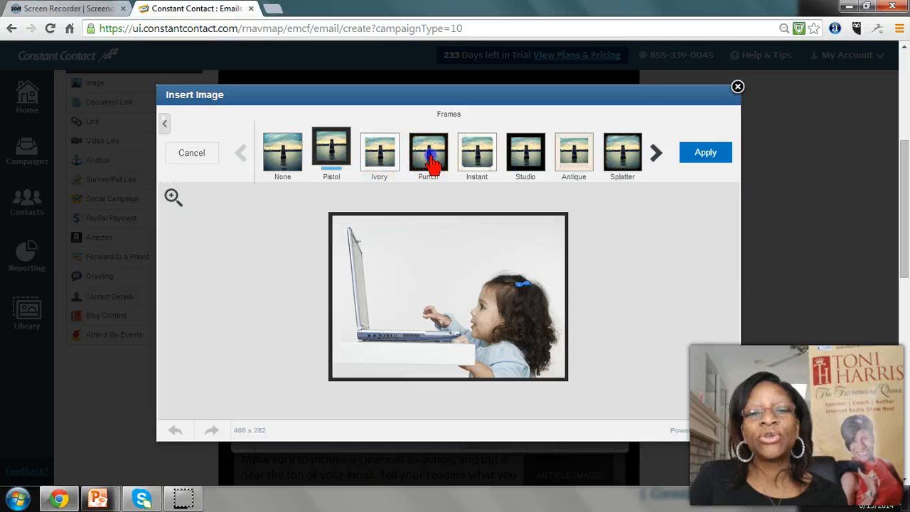
{"action": "left_click", "coordinate": [480, 160]}
{"action": "left_click", "coordinate": [511, 152]}
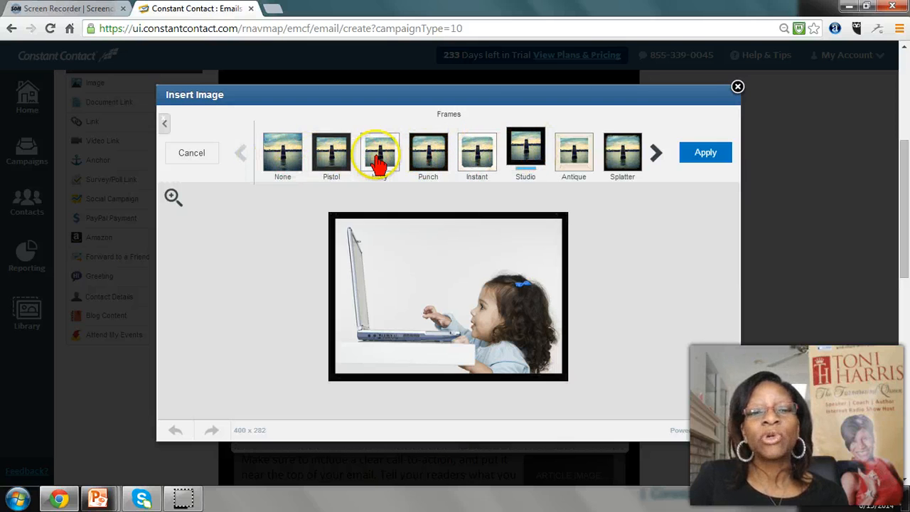
{"action": "left_click", "coordinate": [428, 158]}
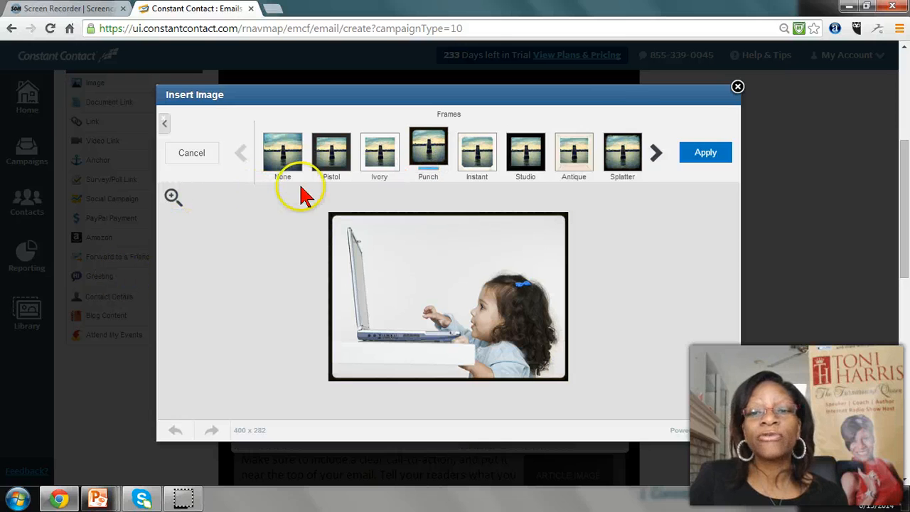
{"action": "left_click", "coordinate": [705, 153]}
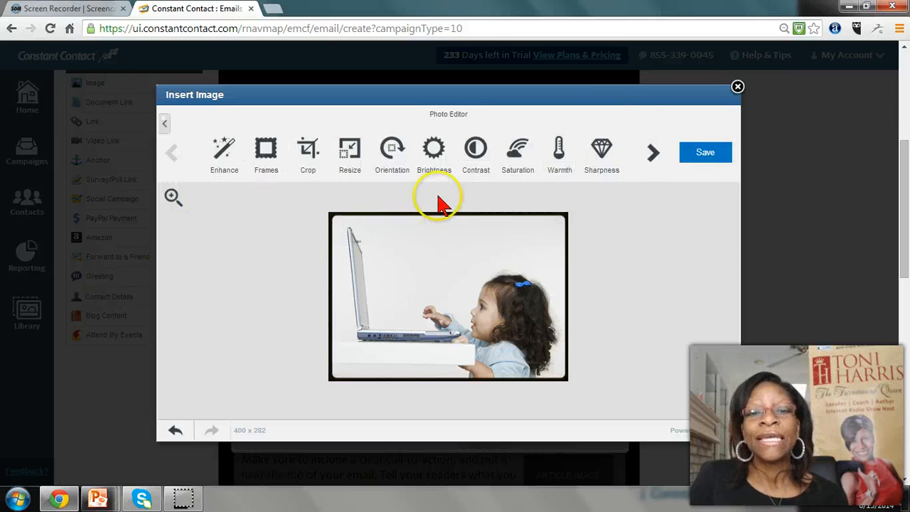
Increase the warmth of the framed photo and apply the adjustment
{"action": "left_click", "coordinate": [557, 164]}
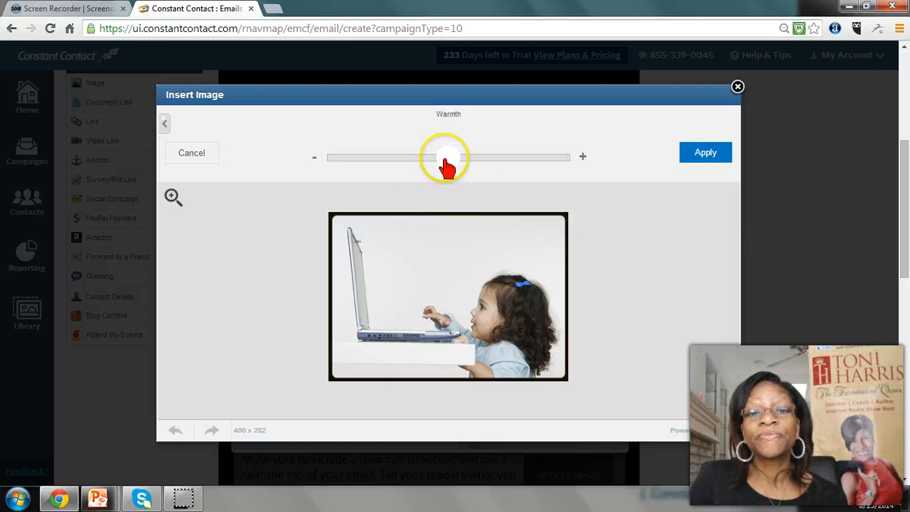
{"action": "left_click_drag", "start_coordinate": [480, 162], "coordinate": [510, 162]}
{"action": "left_click", "coordinate": [691, 157]}
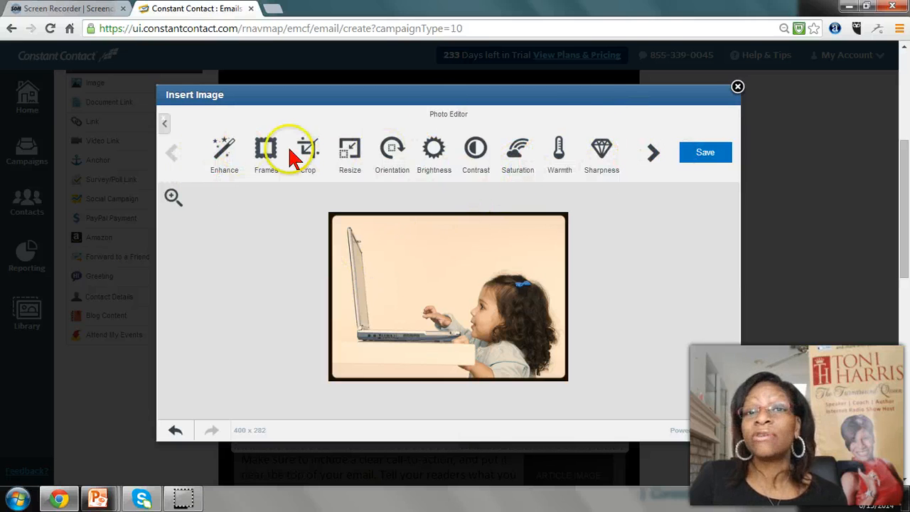
Compare the photo's enhancement options, apply Hi-Def Color Fix and save the edited photo
{"action": "left_click", "coordinate": [222, 153]}
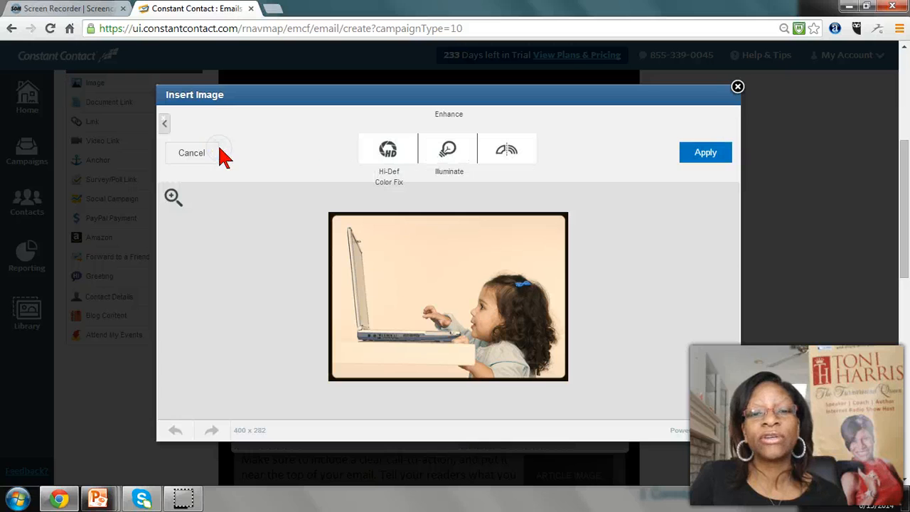
{"action": "left_click", "coordinate": [449, 155]}
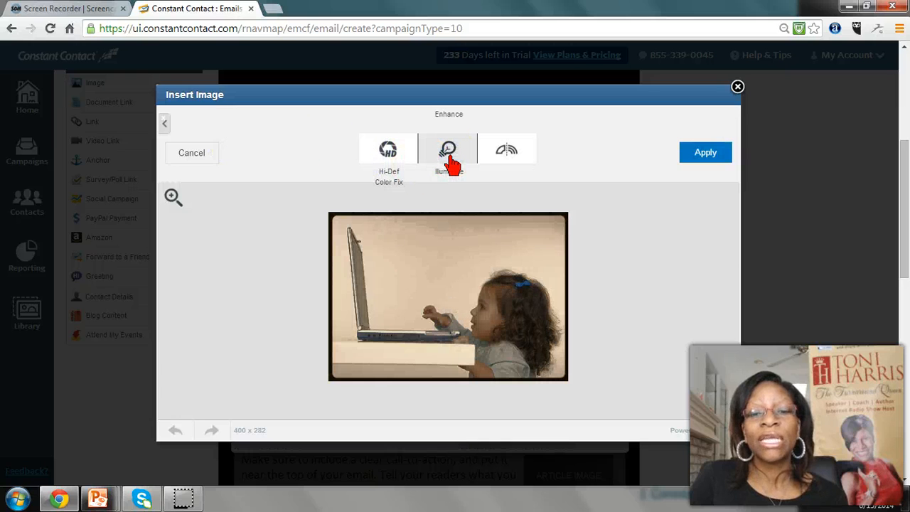
{"action": "left_click", "coordinate": [388, 161]}
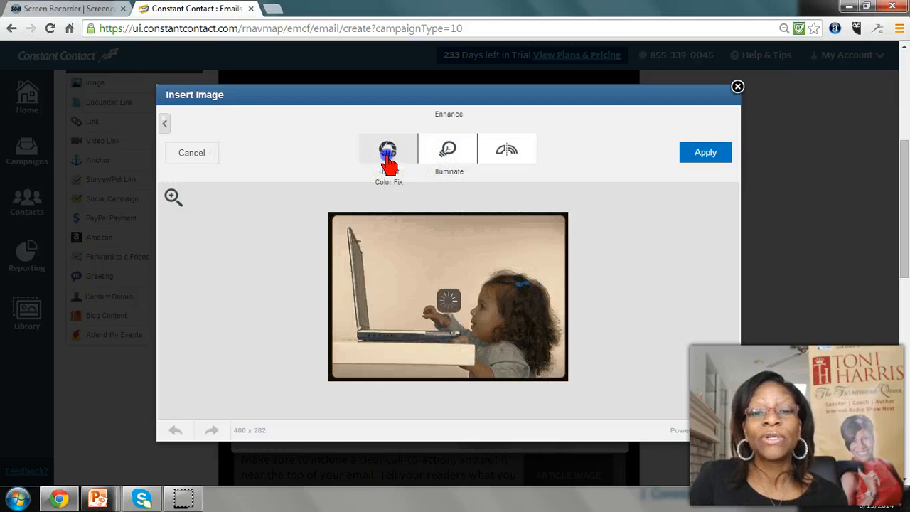
{"action": "left_click", "coordinate": [507, 163]}
{"action": "left_click", "coordinate": [390, 169]}
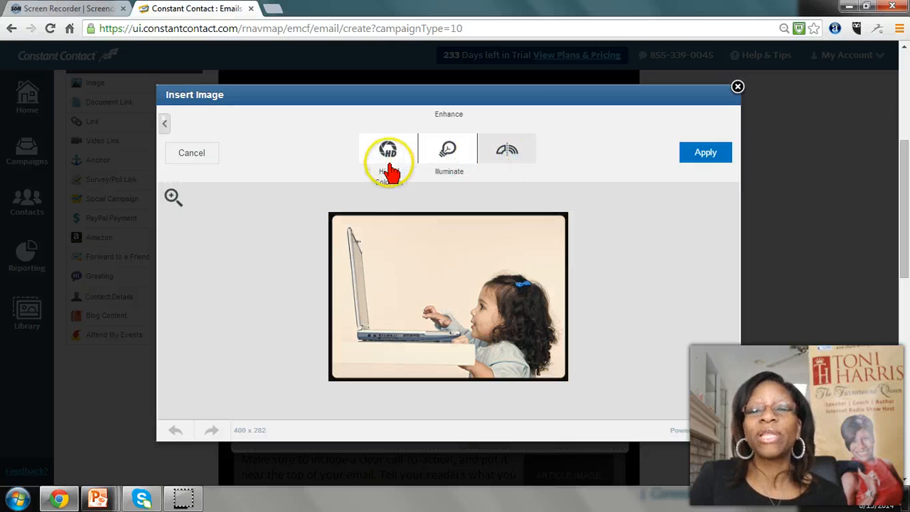
{"action": "left_click", "coordinate": [387, 152]}
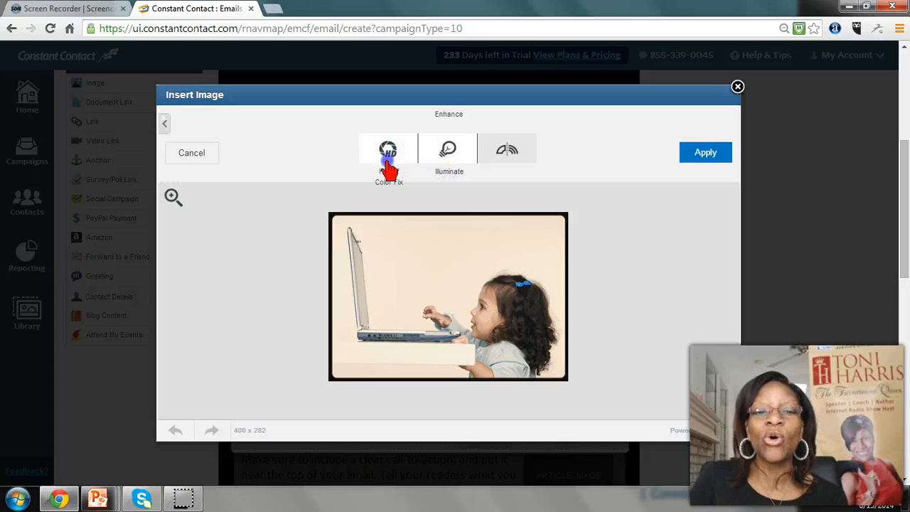
{"action": "left_click", "coordinate": [704, 155]}
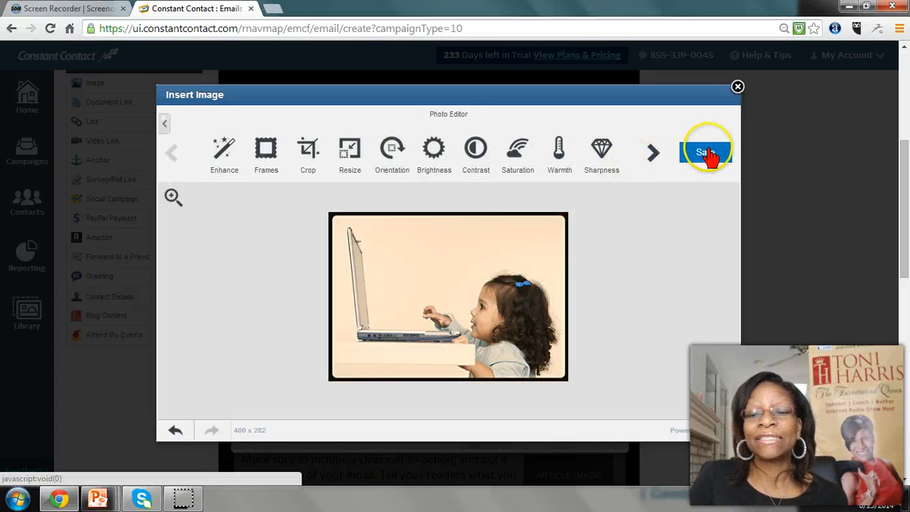
{"action": "left_click", "coordinate": [706, 154]}
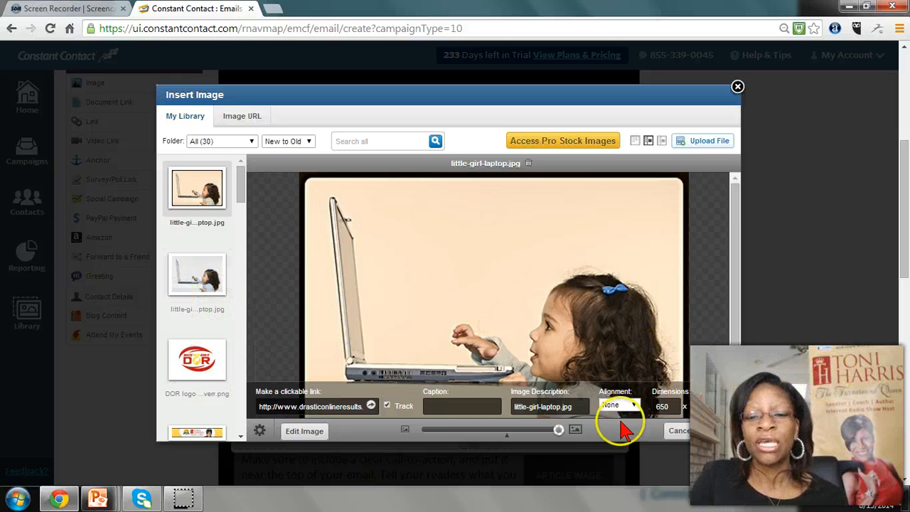
Insert the edited little-girl-laptop.jpg photo into the header block and save the block
{"action": "left_click_drag", "start_coordinate": [560, 431], "coordinate": [513, 429]}
{"action": "left_click", "coordinate": [719, 430]}
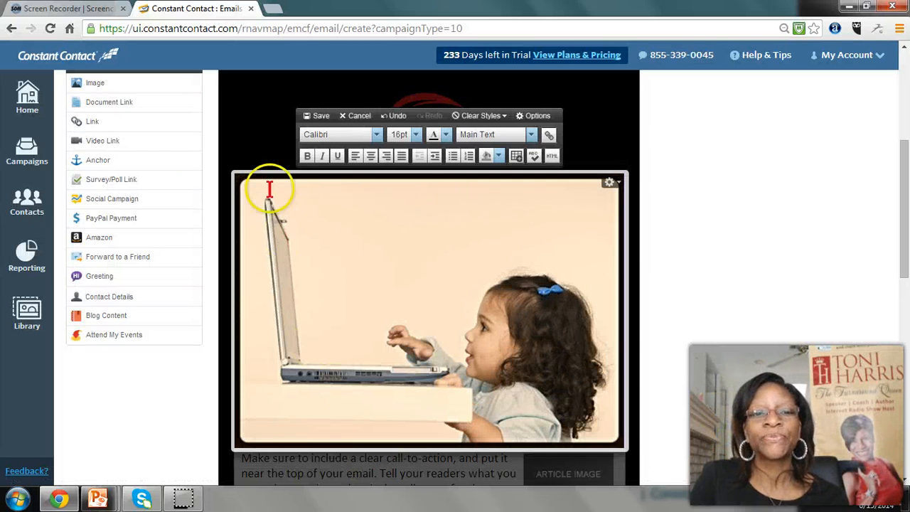
{"action": "left_click", "coordinate": [313, 116]}
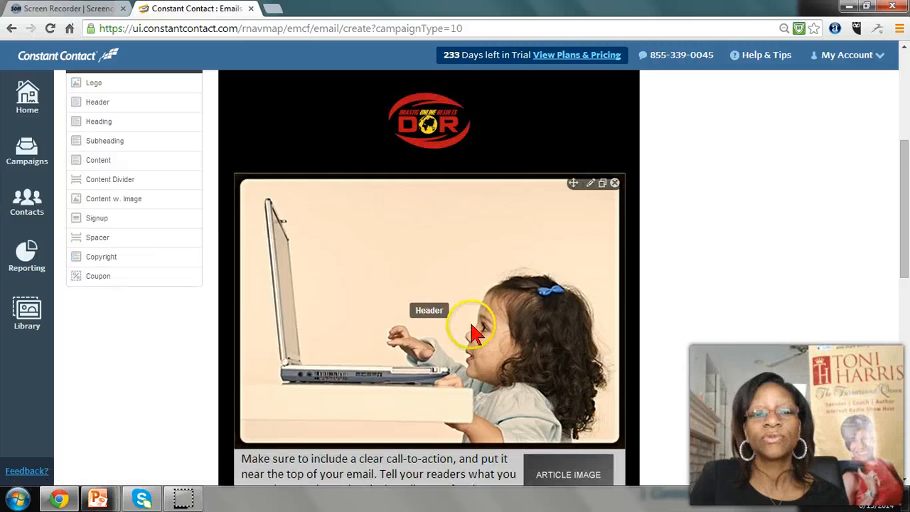
Replace the article text beneath the header image with "This is how you edit text in a box. It is really simple." plus a copy-and-paste tip
{"action": "scroll", "coordinate": [467, 327], "scroll_direction": "down", "scroll_amount": 3}
{"action": "scroll", "coordinate": [469, 330], "scroll_direction": "up", "scroll_amount": 3}
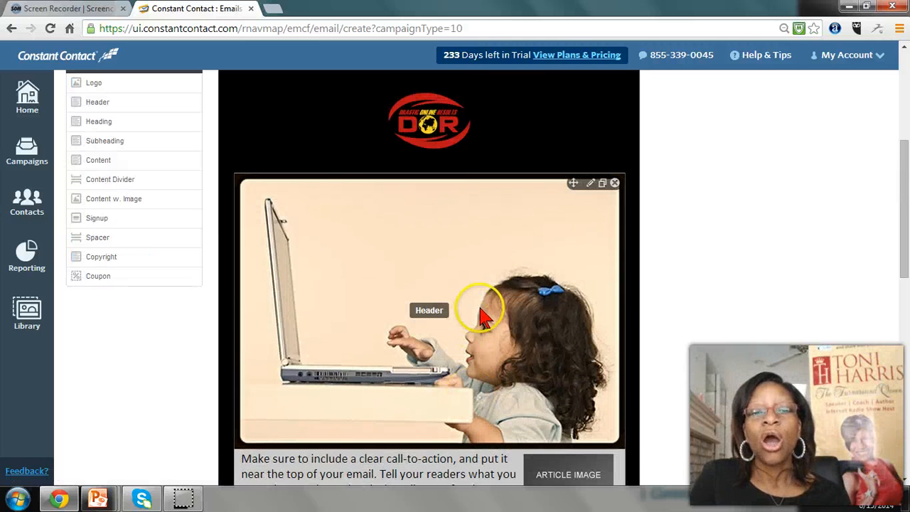
{"action": "scroll", "coordinate": [483, 316], "scroll_direction": "down", "scroll_amount": 4}
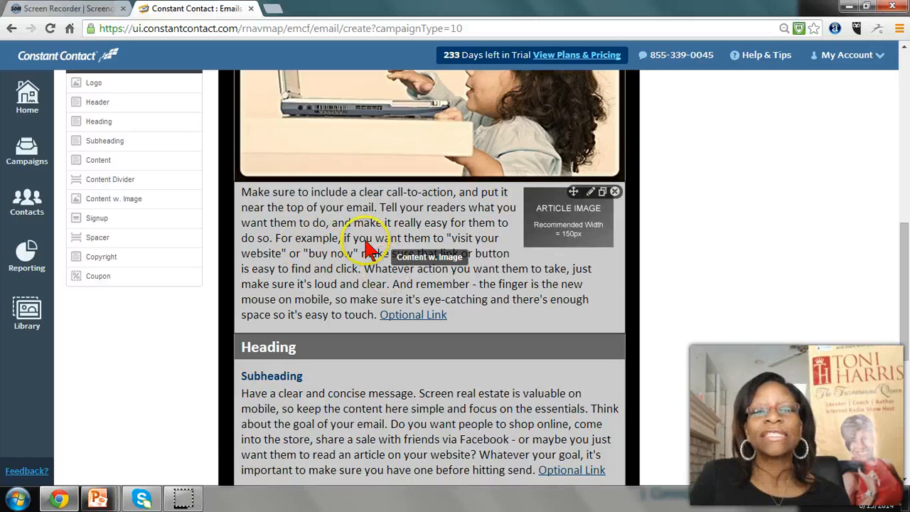
{"action": "left_click", "coordinate": [274, 215]}
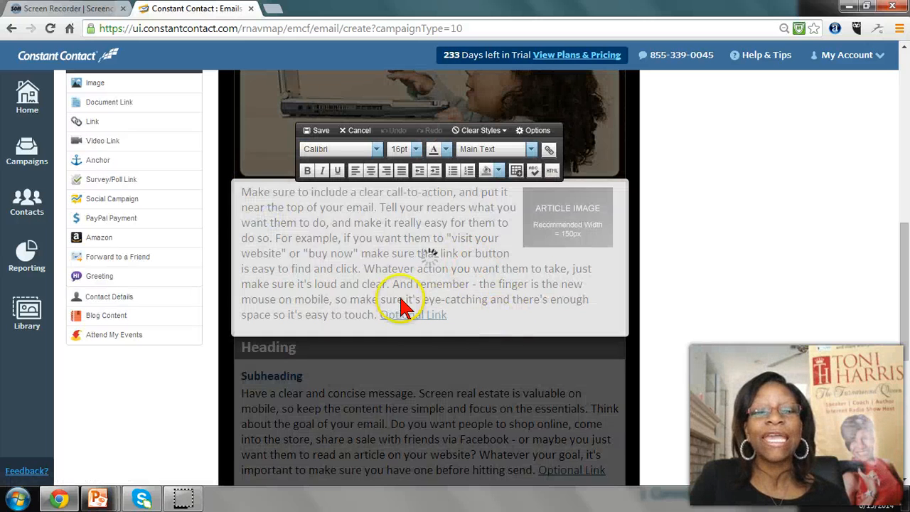
{"action": "left_click_drag", "start_coordinate": [240, 190], "coordinate": [375, 314]}
{"action": "left_click_drag", "start_coordinate": [453, 321], "coordinate": [459, 321]}
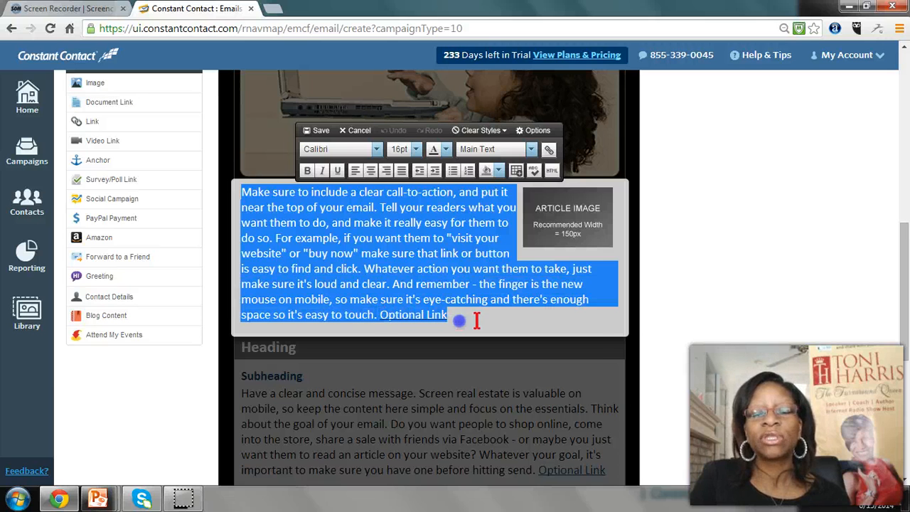
{"action": "key", "text": "Delete"}
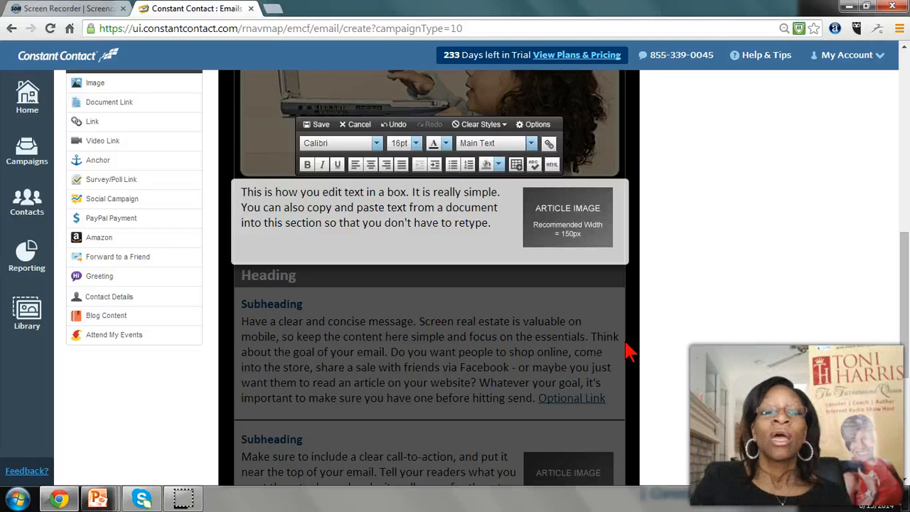
Delete the article image placeholder beside the text beneath the header image
{"action": "mouse_move", "coordinate": [582, 227]}
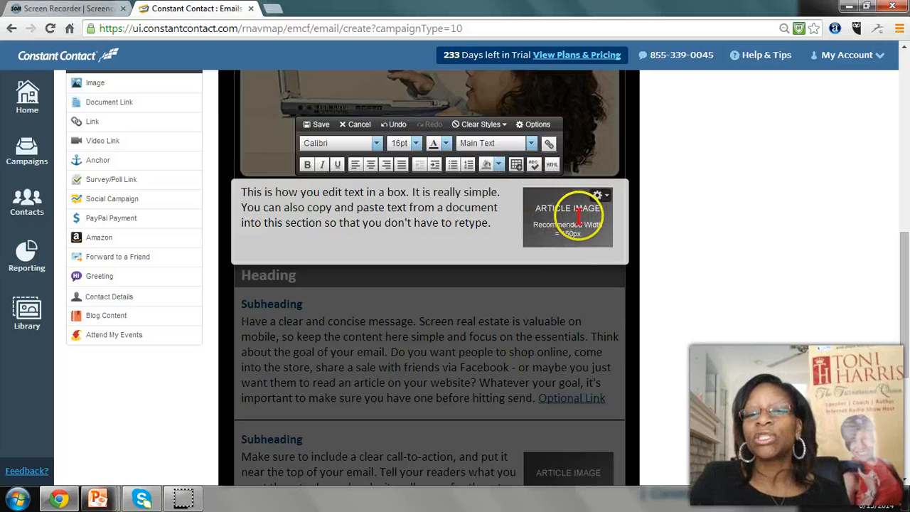
{"action": "left_click", "coordinate": [578, 218]}
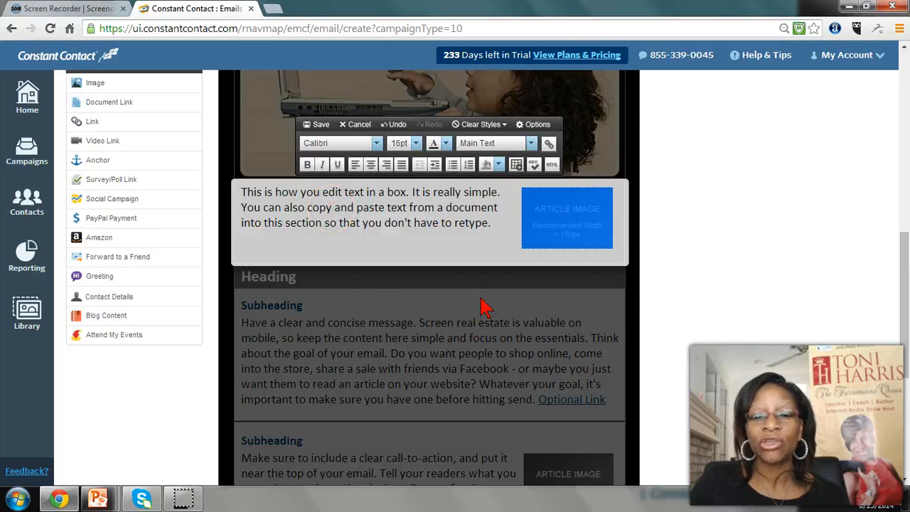
{"action": "scroll", "coordinate": [483, 306], "scroll_direction": "up", "scroll_amount": 1}
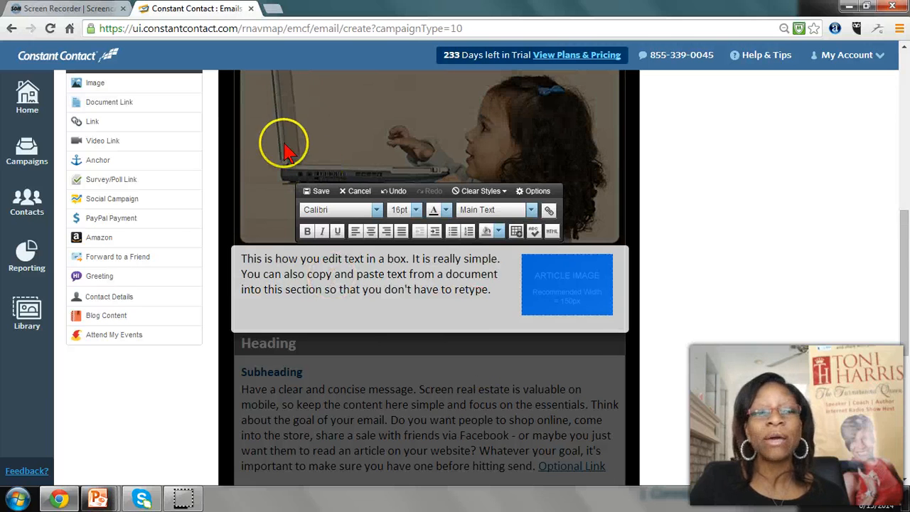
{"action": "left_click", "coordinate": [575, 281]}
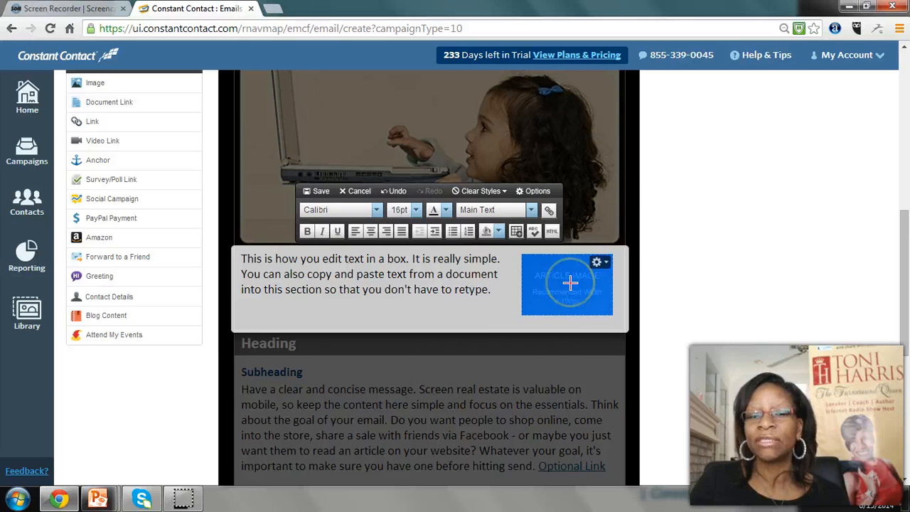
{"action": "key", "text": "Delete"}
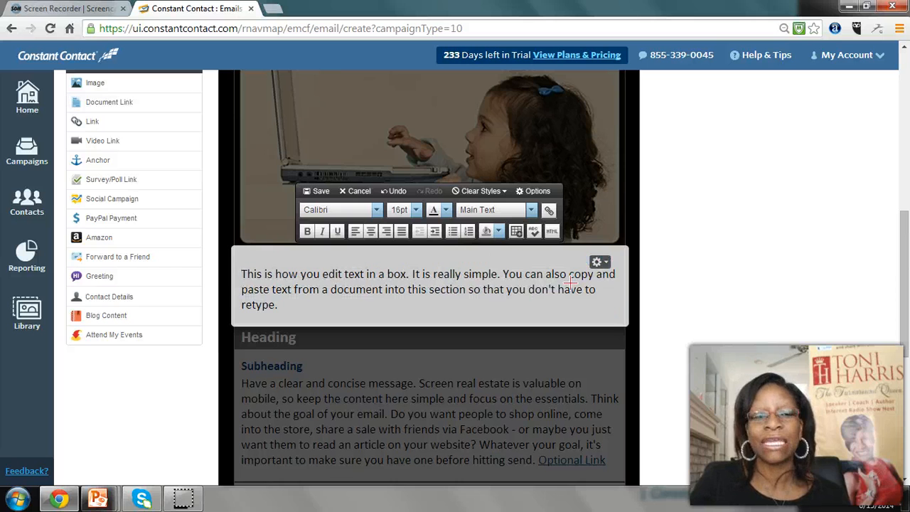
{"action": "left_click", "coordinate": [446, 316]}
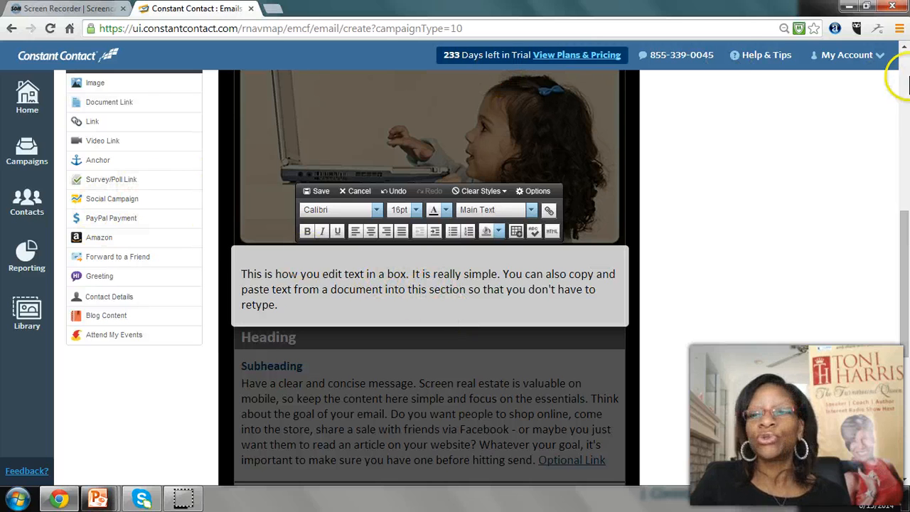
Review the elements that can be inserted into the open text block, such as images, links, greetings and contact details
{"action": "left_click_drag", "start_coordinate": [903, 228], "coordinate": [903, 176]}
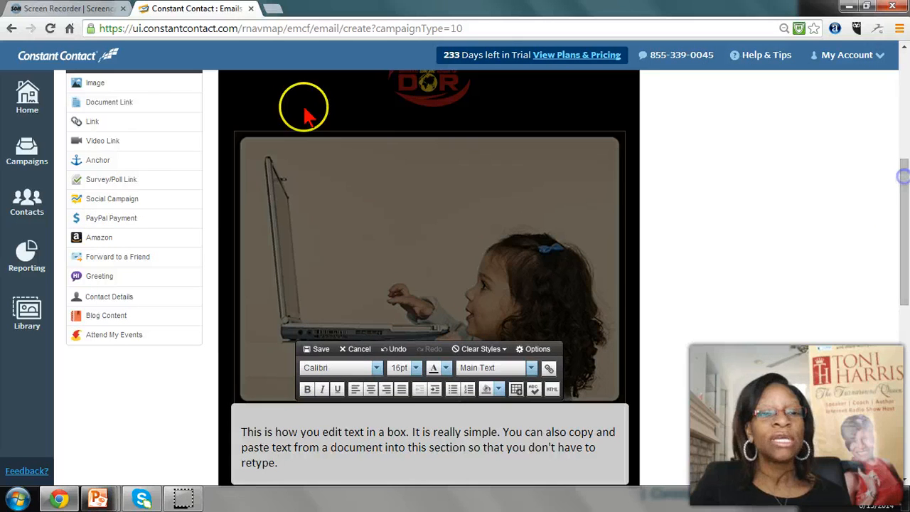
{"action": "scroll", "coordinate": [116, 122], "scroll_direction": "up", "scroll_amount": 4}
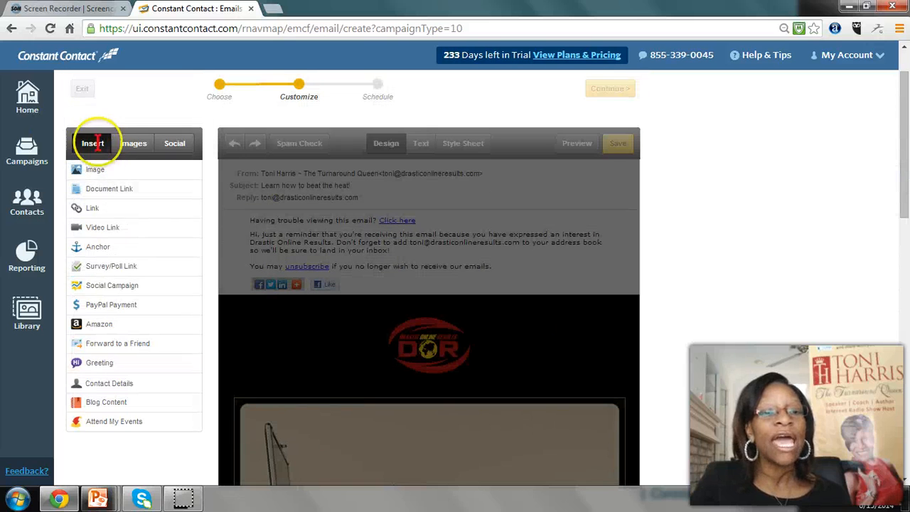
{"action": "scroll", "coordinate": [334, 201], "scroll_direction": "down", "scroll_amount": 2}
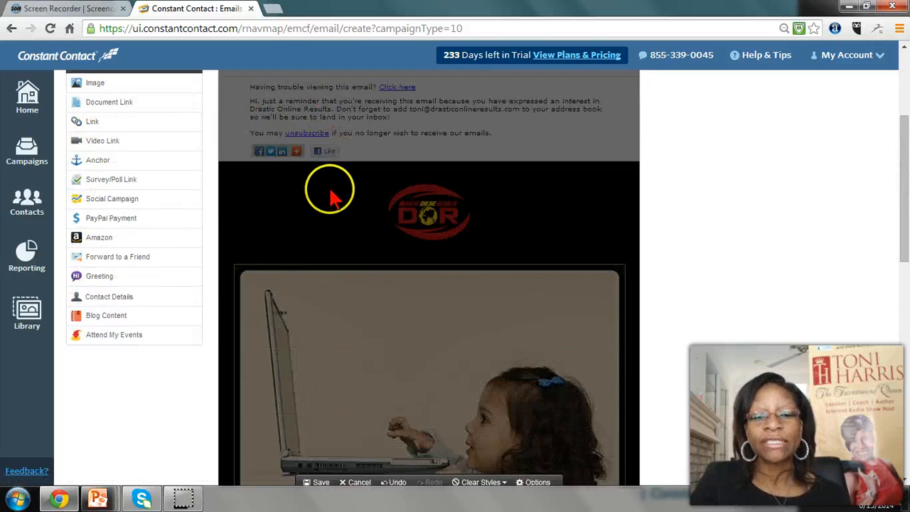
{"action": "scroll", "coordinate": [331, 199], "scroll_direction": "down", "scroll_amount": 4}
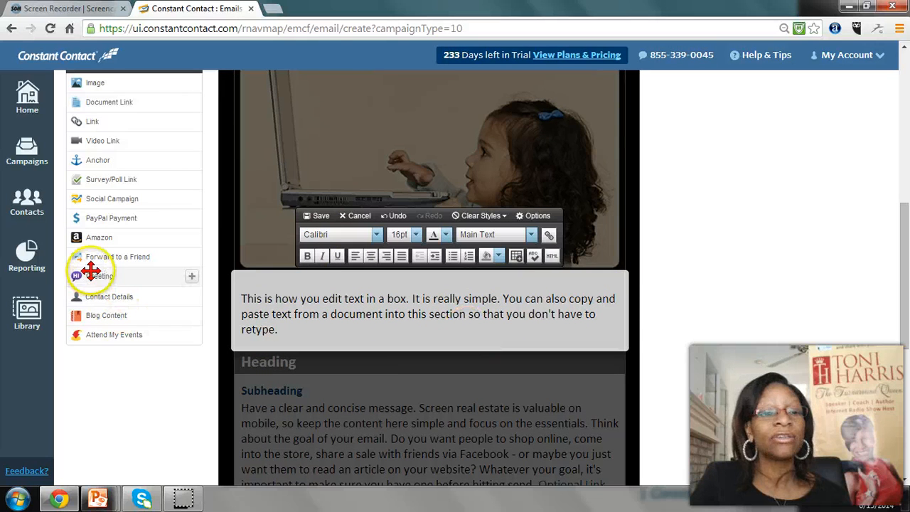
{"action": "scroll", "coordinate": [91, 122], "scroll_direction": "up", "scroll_amount": 3}
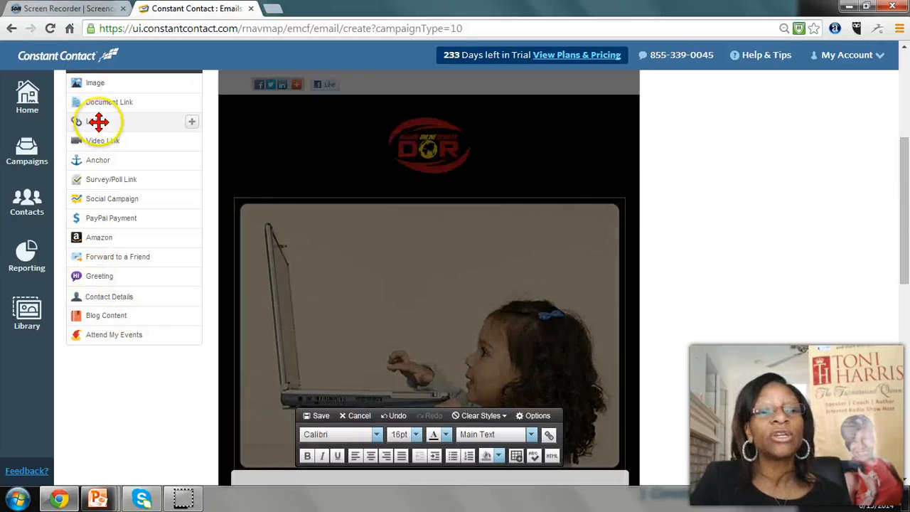
{"action": "scroll", "coordinate": [98, 122], "scroll_direction": "up", "scroll_amount": 3}
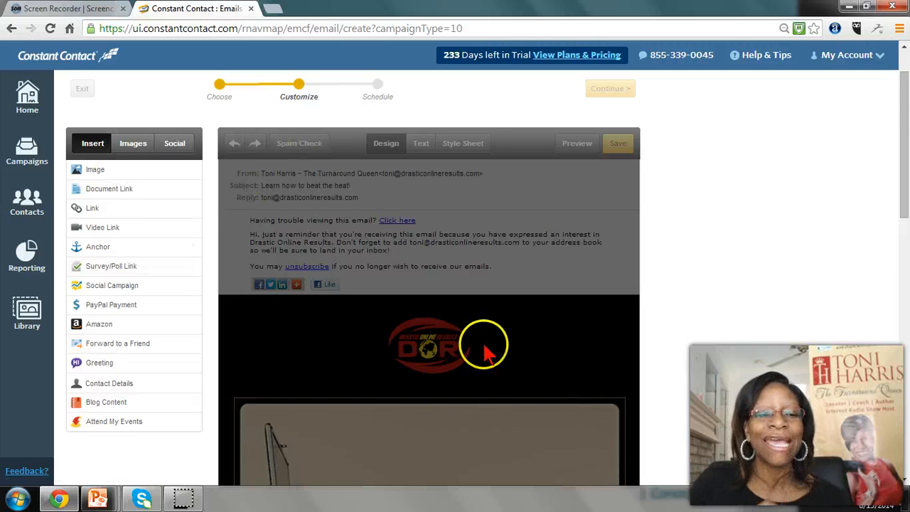
{"action": "scroll", "coordinate": [443, 381], "scroll_direction": "down", "scroll_amount": 5}
{"action": "left_click", "coordinate": [443, 385]}
{"action": "scroll", "coordinate": [436, 379], "scroll_direction": "down", "scroll_amount": 1}
{"action": "scroll", "coordinate": [437, 379], "scroll_direction": "up", "scroll_amount": 3}
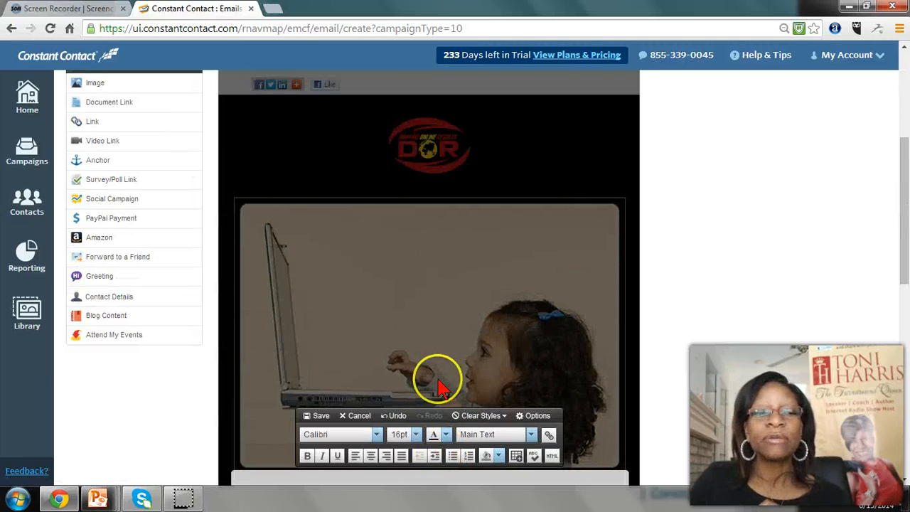
Place a new image element in the article text, within the sentence about copying and pasting
{"action": "scroll", "coordinate": [412, 361], "scroll_direction": "down", "scroll_amount": 2}
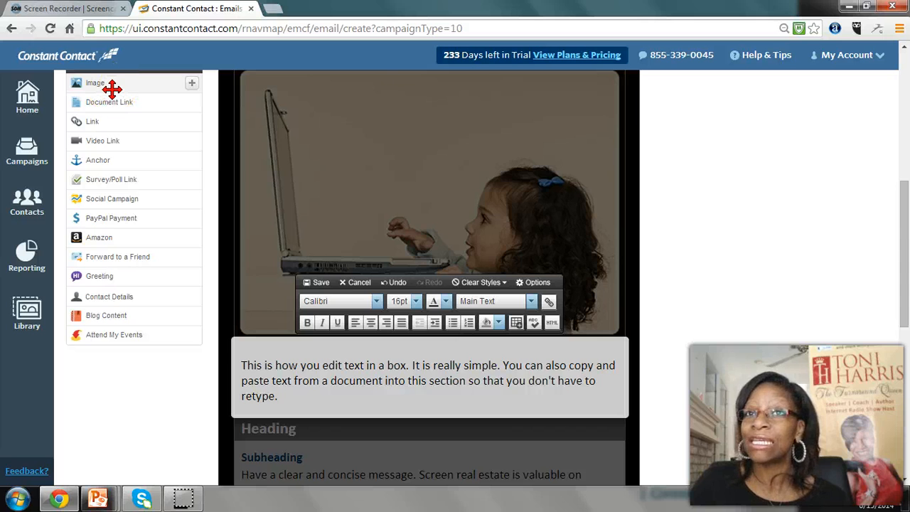
{"action": "left_click_drag", "start_coordinate": [113, 88], "coordinate": [596, 365]}
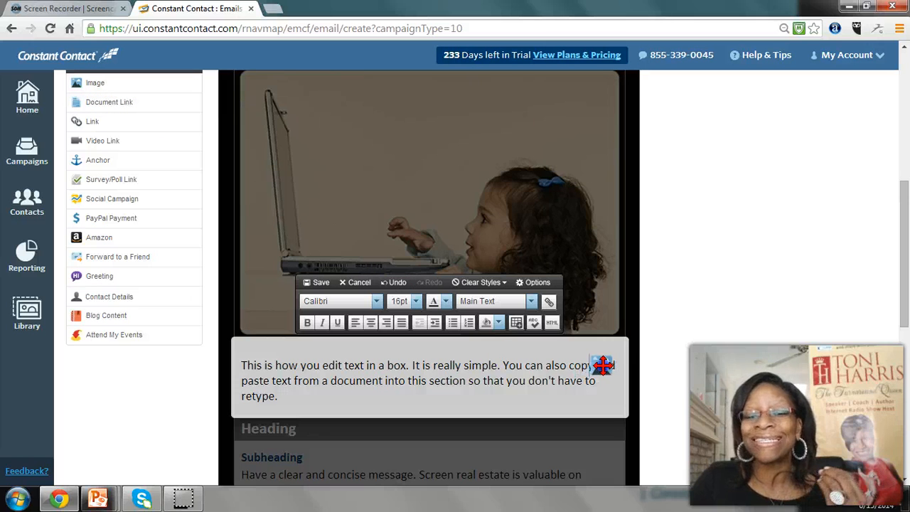
{"action": "left_click_drag", "start_coordinate": [603, 366], "coordinate": [603, 365]}
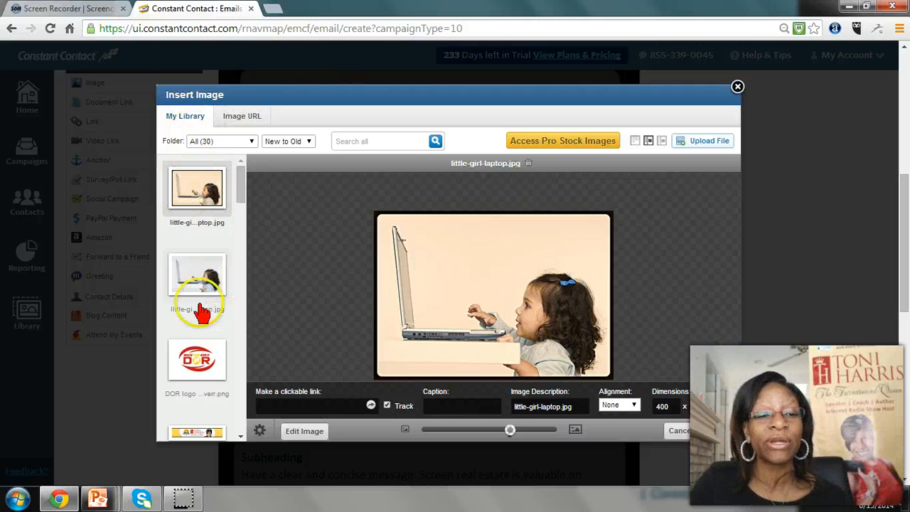
Choose the unedited little-girl-laptop.jpg from the library and set its width to 200
{"action": "left_click", "coordinate": [197, 275]}
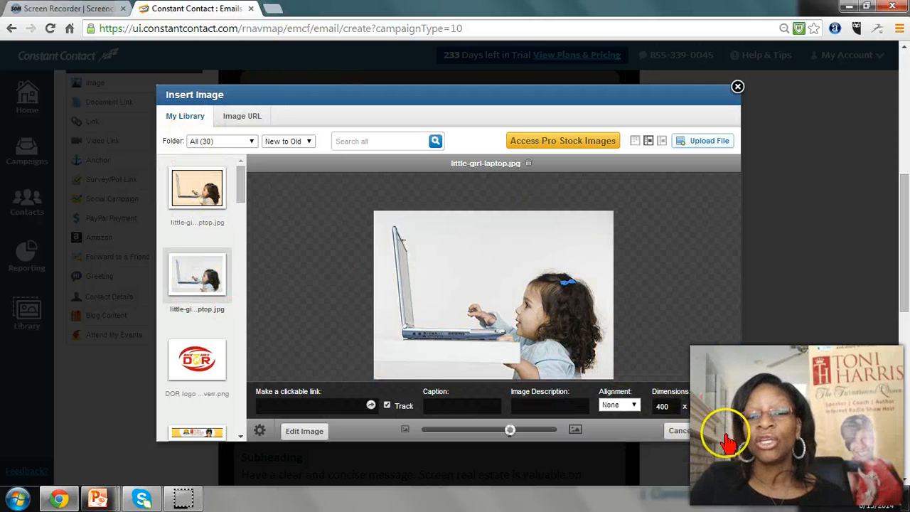
{"action": "double_click", "coordinate": [668, 407]}
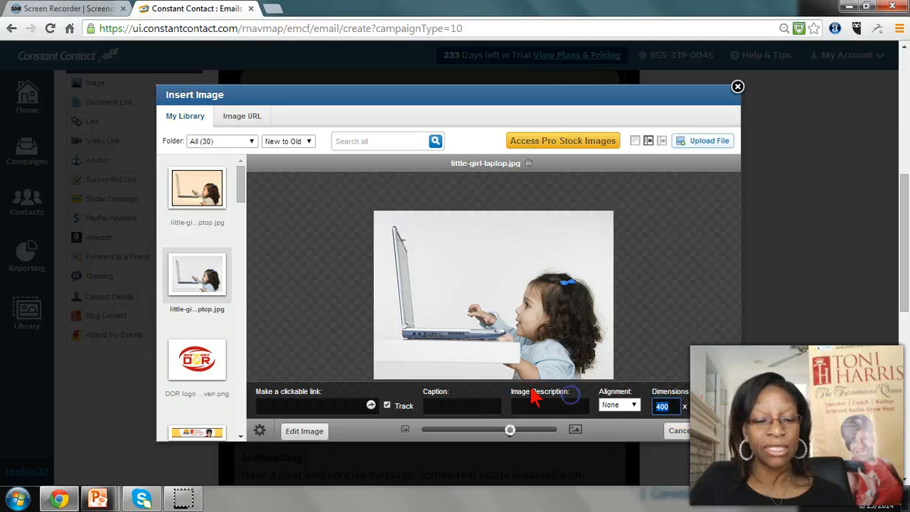
{"action": "type", "text": "200"}
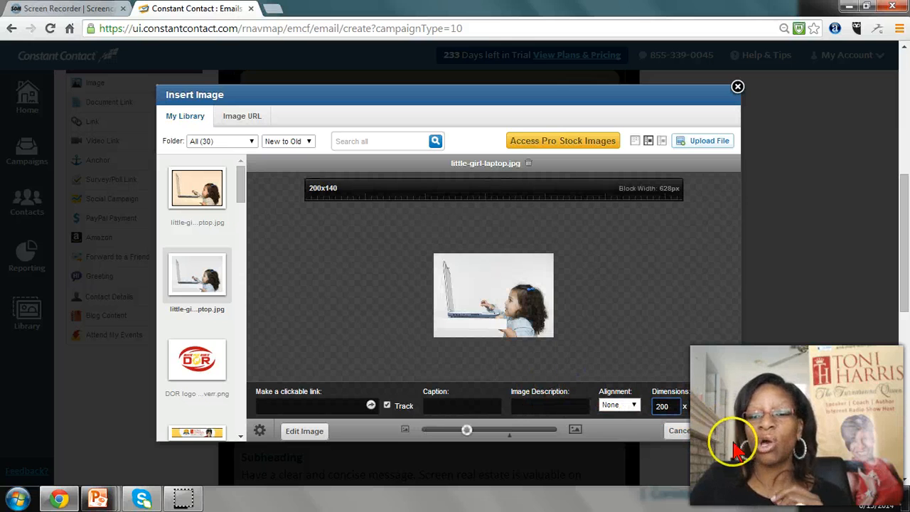
Find children-smiling-sm.jpg in the image library and insert it into the article text
{"action": "left_click", "coordinate": [242, 359]}
{"action": "left_click", "coordinate": [241, 355]}
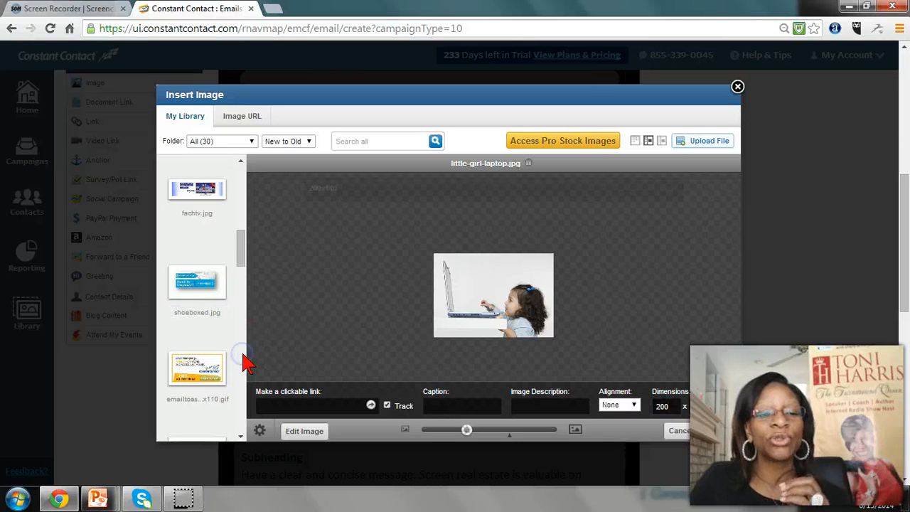
{"action": "left_click", "coordinate": [240, 209]}
{"action": "left_click", "coordinate": [195, 272]}
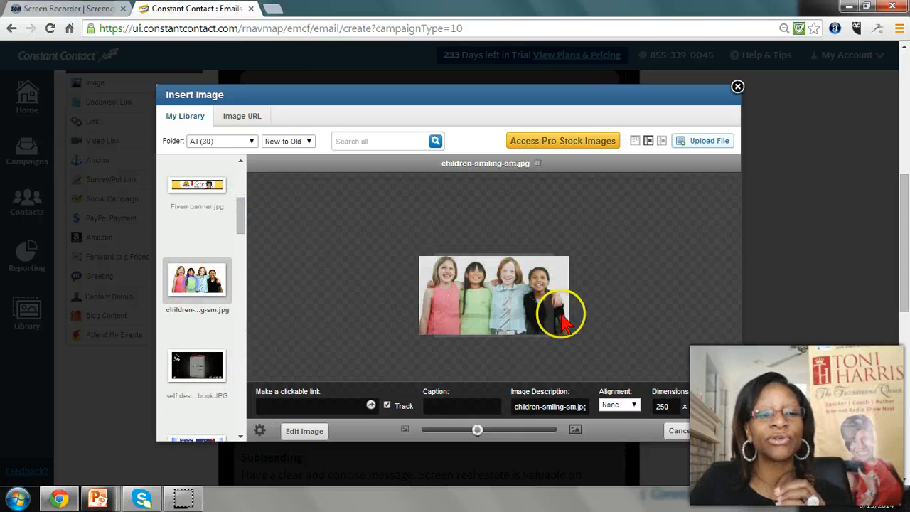
{"action": "left_click", "coordinate": [718, 436]}
Align the smiling children image to the left so the article text wraps beside it
{"action": "left_click", "coordinate": [323, 421]}
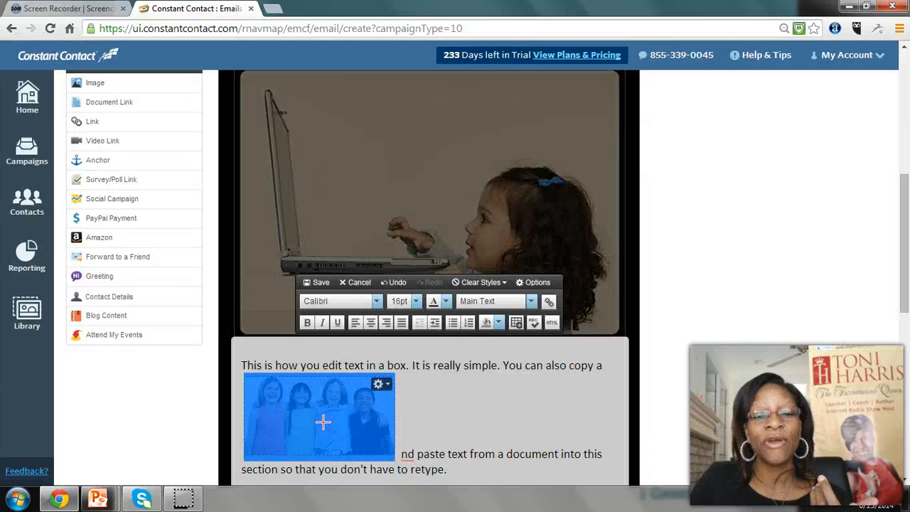
{"action": "left_click", "coordinate": [382, 385]}
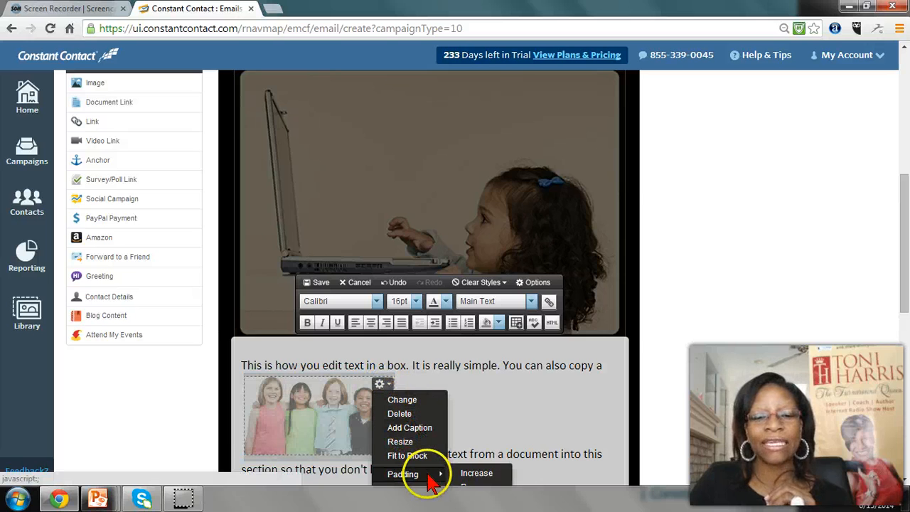
{"action": "scroll", "coordinate": [487, 411], "scroll_direction": "down", "scroll_amount": 2}
{"action": "mouse_move", "coordinate": [420, 360]}
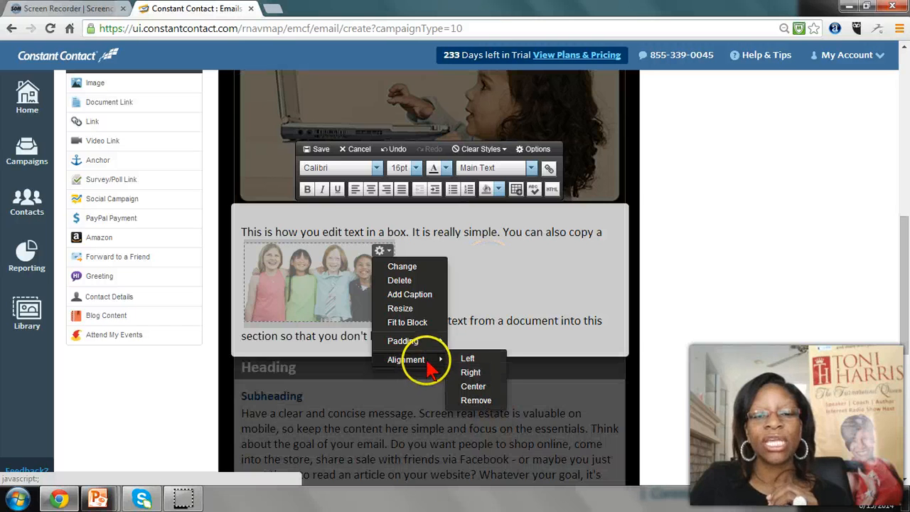
{"action": "left_click", "coordinate": [467, 359]}
{"action": "left_click", "coordinate": [348, 273]}
Try to join the split word "a nd" in the article text and save the block
{"action": "left_click", "coordinate": [463, 232]}
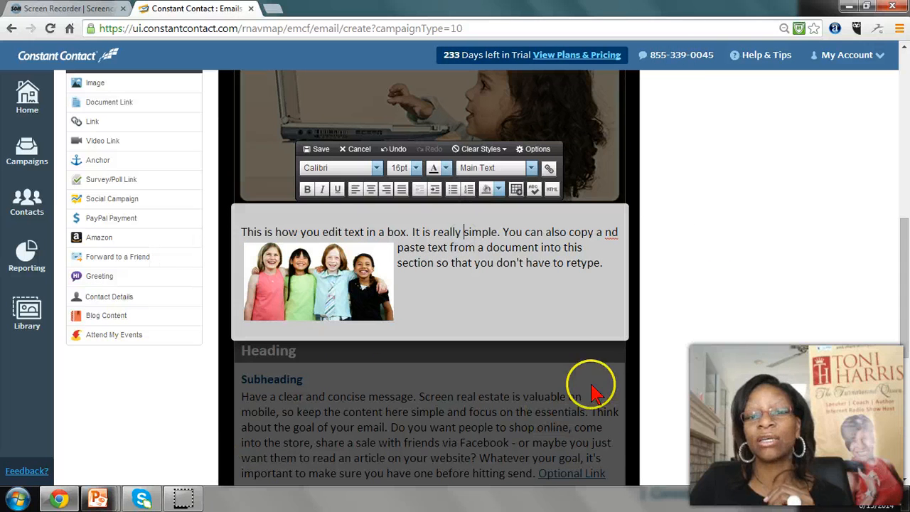
{"action": "left_click", "coordinate": [606, 232]}
{"action": "key", "text": "BackSpace"}
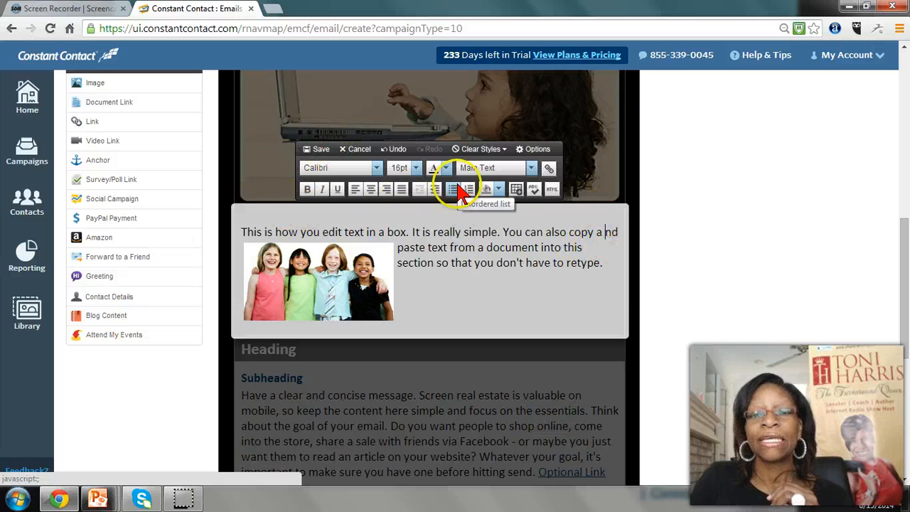
{"action": "left_click", "coordinate": [314, 148]}
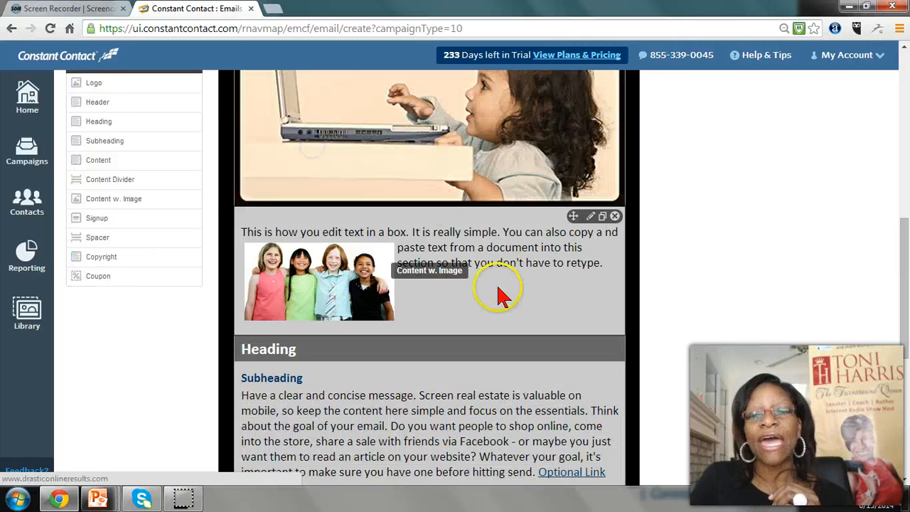
Replace the heading below the article with "This is a section heading" and save the block
{"action": "scroll", "coordinate": [455, 298], "scroll_direction": "down", "scroll_amount": 2}
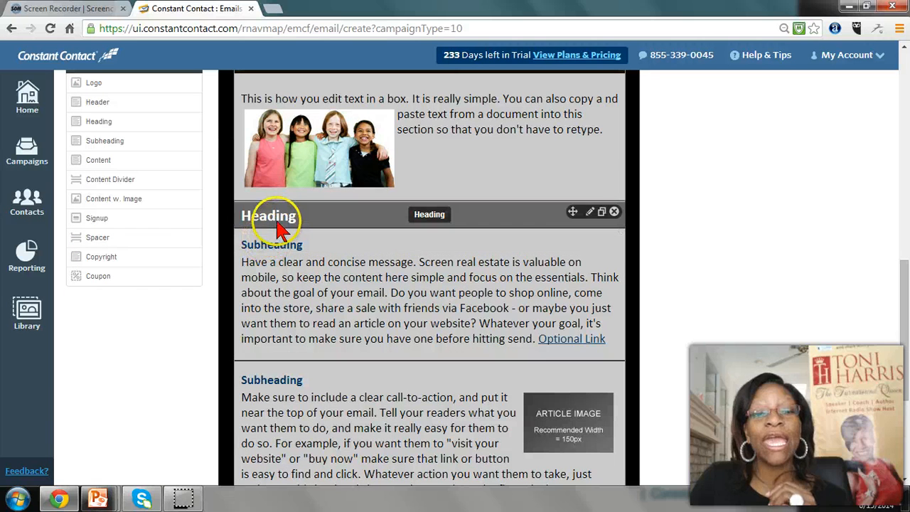
{"action": "left_click", "coordinate": [281, 226]}
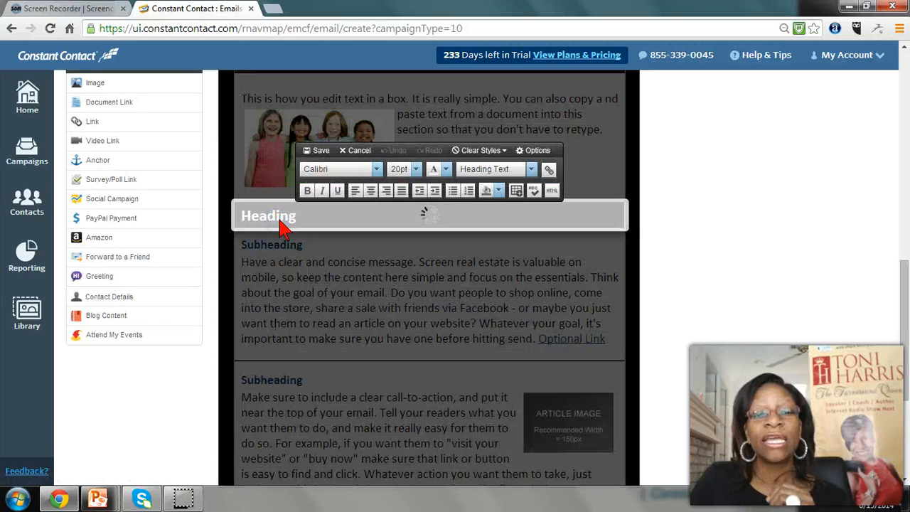
{"action": "triple_click", "coordinate": [317, 214]}
{"action": "type", "text": "This is a section h"}
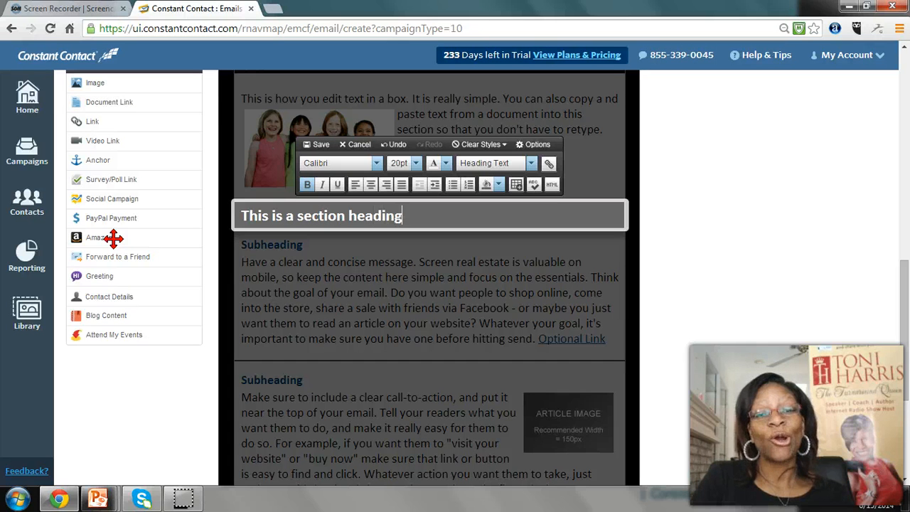
{"action": "left_click", "coordinate": [321, 144]}
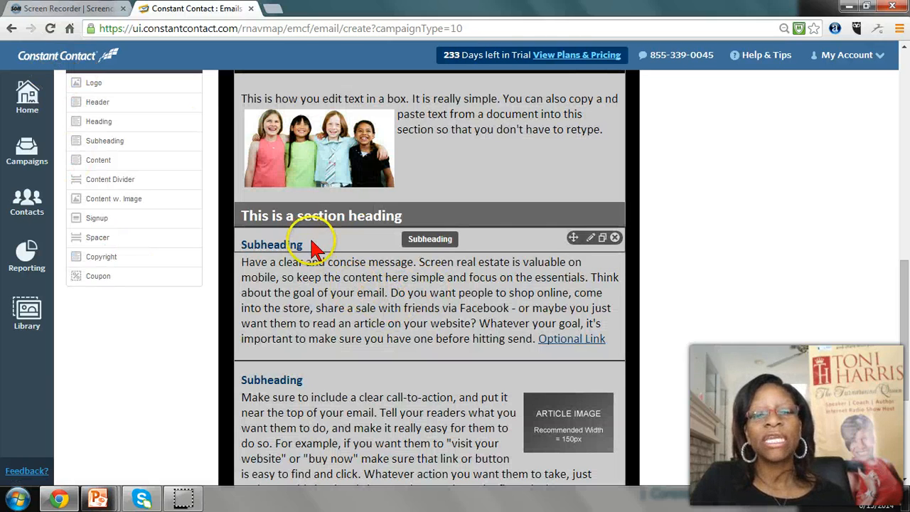
Delete the Subheading block directly beneath the section heading, confirming the removal
{"action": "left_click", "coordinate": [615, 238]}
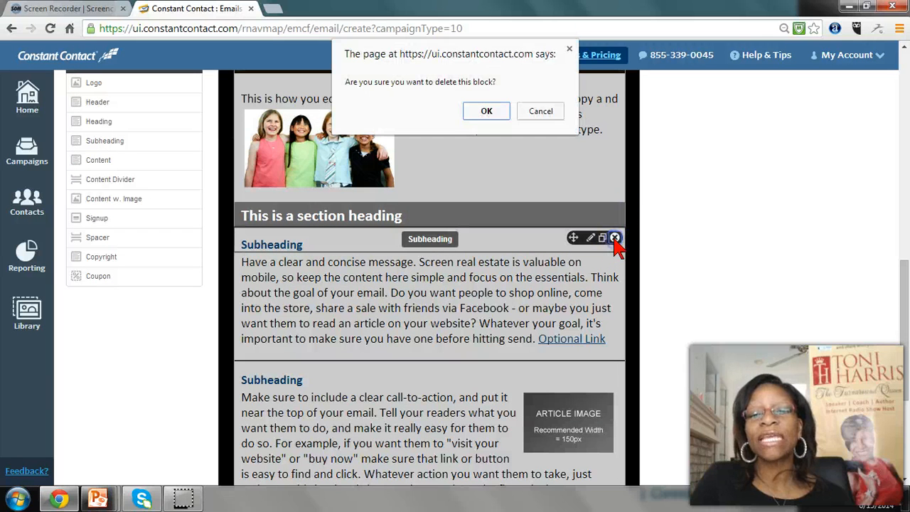
{"action": "left_click", "coordinate": [482, 115]}
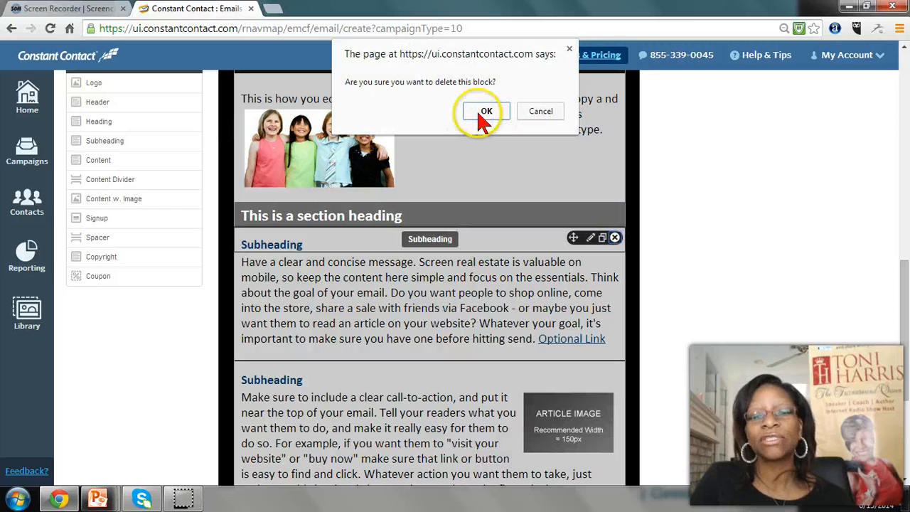
{"action": "left_click", "coordinate": [493, 113]}
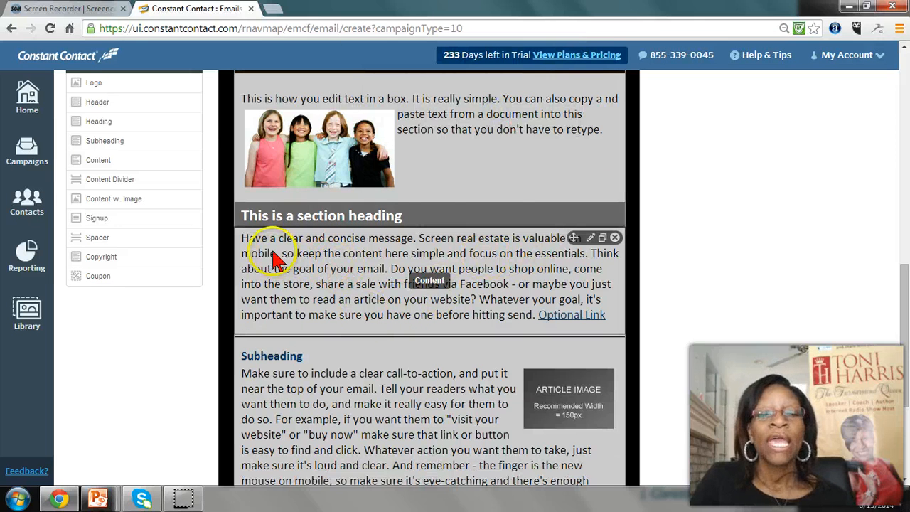
Open the content block beneath the section heading for editing and start inserting a video link into its text
{"action": "left_click", "coordinate": [272, 254]}
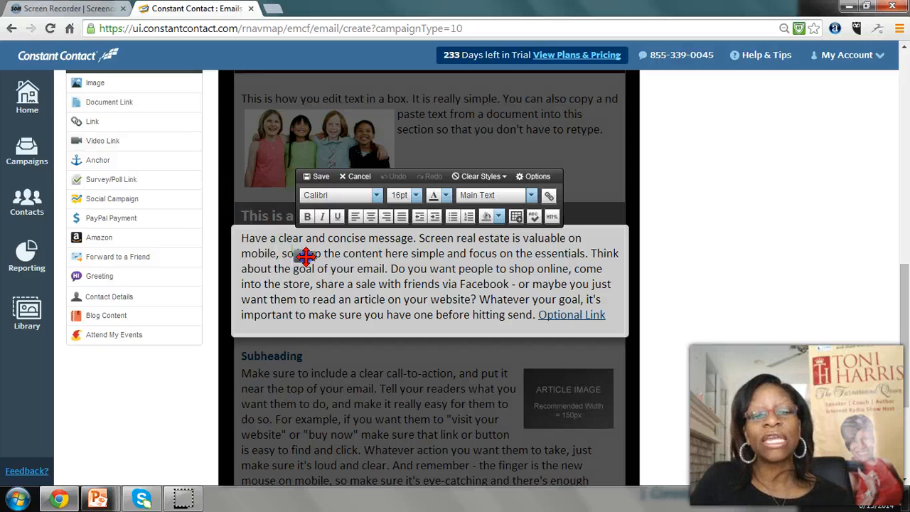
{"action": "left_click_drag", "start_coordinate": [306, 263], "coordinate": [307, 264]}
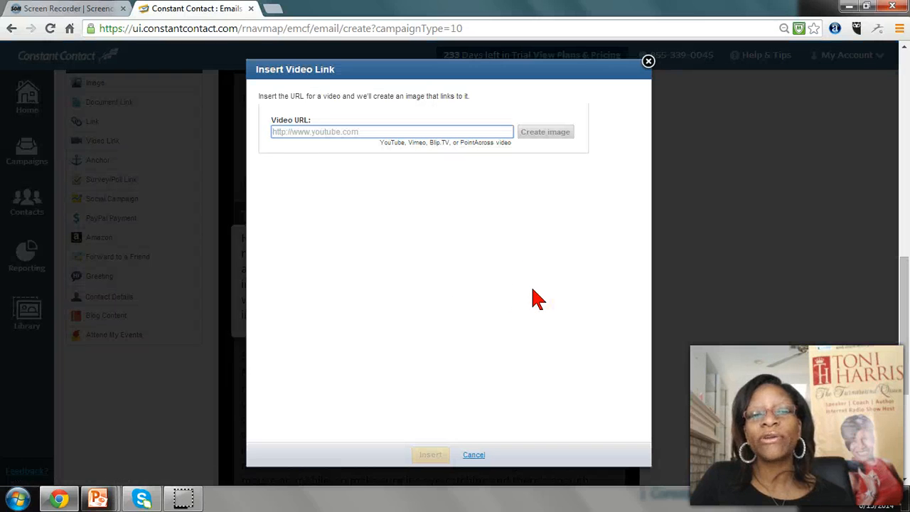
{"action": "left_click", "coordinate": [313, 133]}
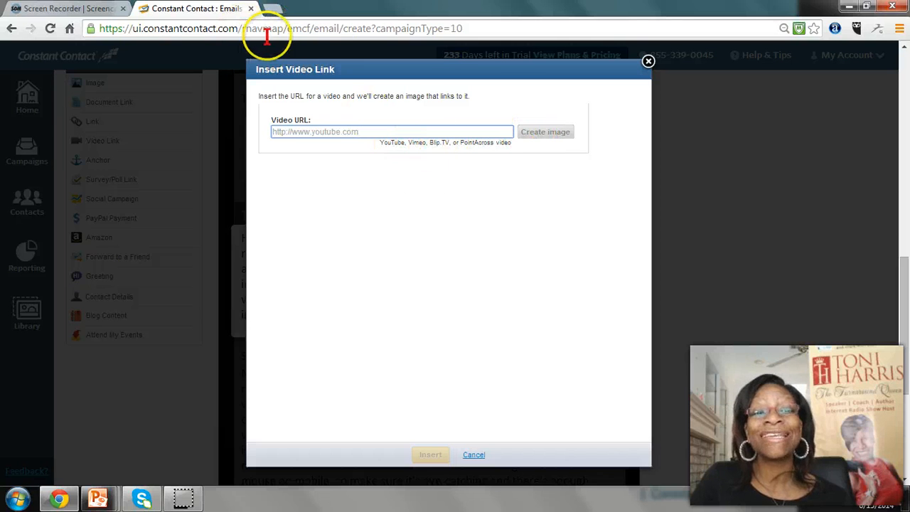
Open the newsletter owner's YouTube channel in a new browser tab
{"action": "left_click", "coordinate": [272, 8]}
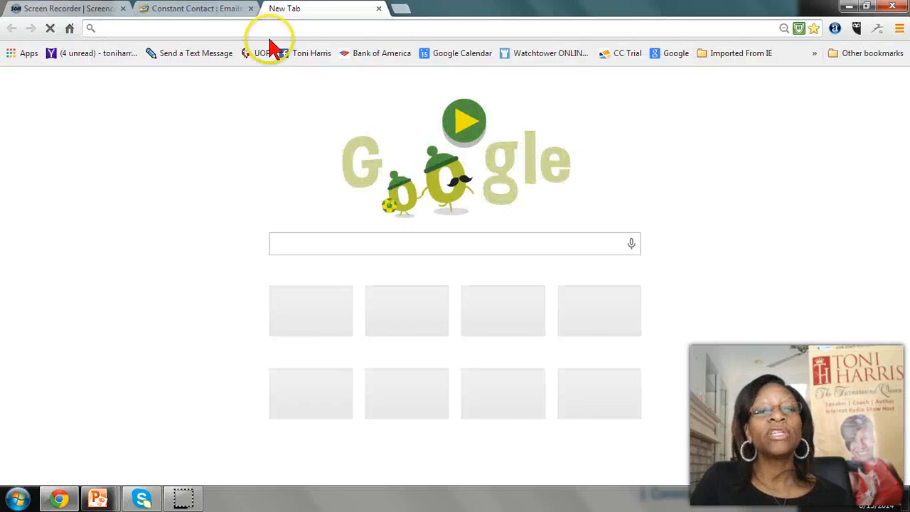
{"action": "type", "text": "www."}
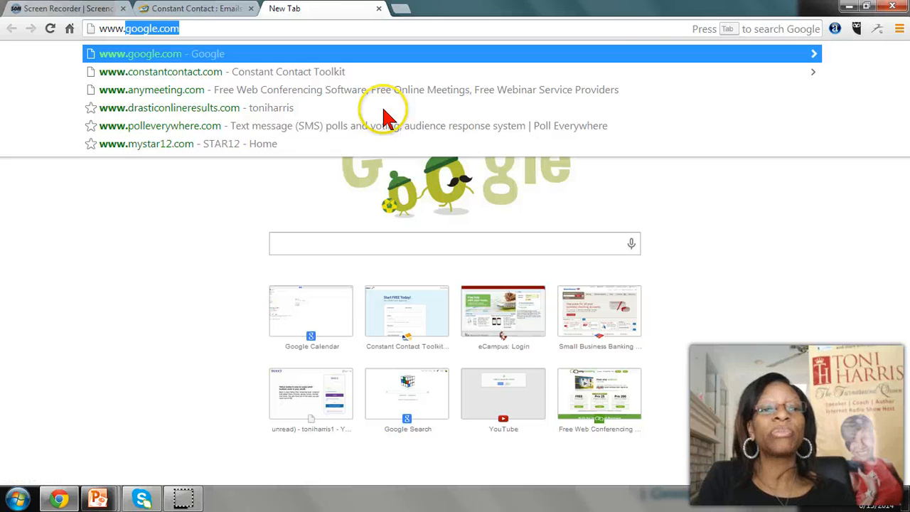
{"action": "type", "text": "youtube.com/toni"}
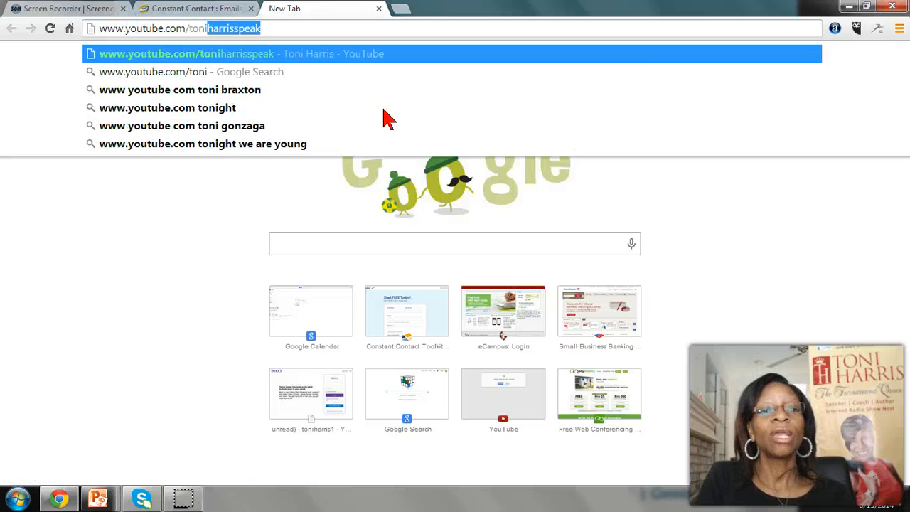
{"action": "key", "text": "Return"}
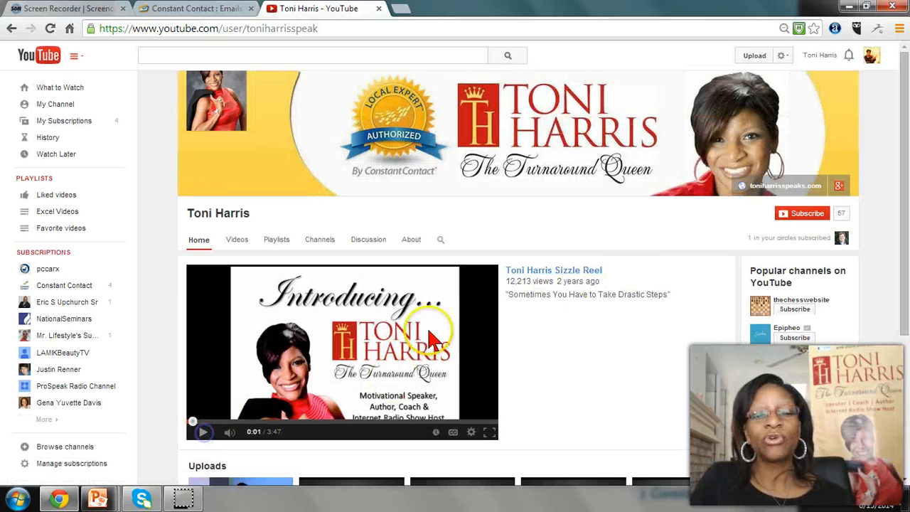
Open the uploaded video "From DRASTIC to Fantastic: AIG Houston Women's Event" and pause its playback
{"action": "scroll", "coordinate": [639, 295], "scroll_direction": "down", "scroll_amount": 3}
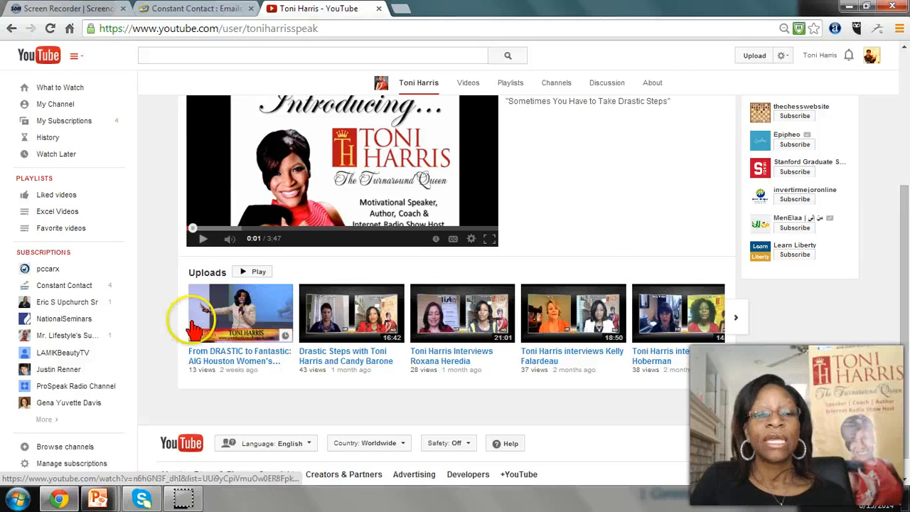
{"action": "left_click", "coordinate": [234, 324]}
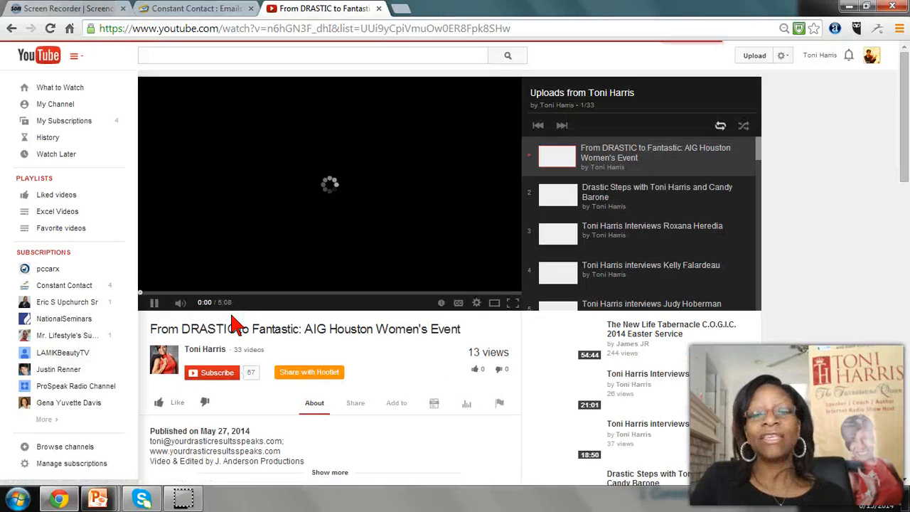
{"action": "left_click", "coordinate": [154, 302]}
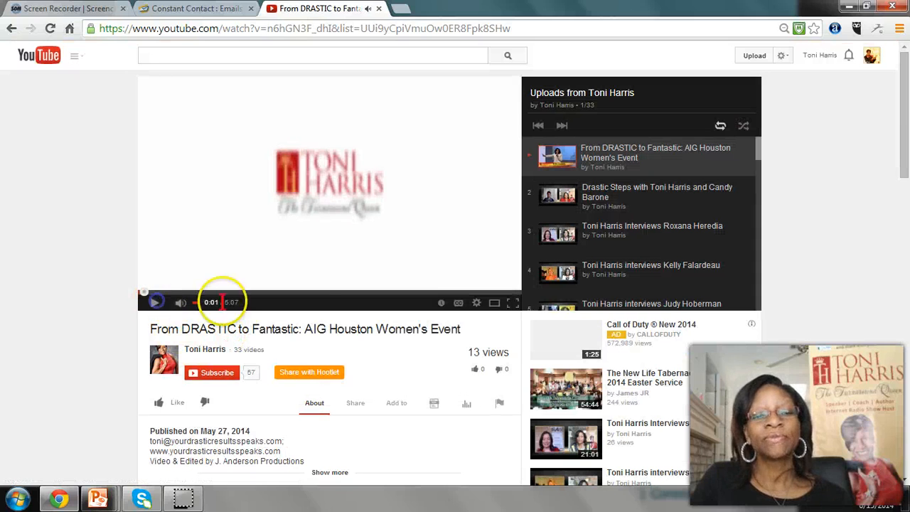
Show the video's sharing options and copy its share link
{"action": "scroll", "coordinate": [309, 304], "scroll_direction": "down", "scroll_amount": 2}
{"action": "scroll", "coordinate": [214, 181], "scroll_direction": "up", "scroll_amount": 1}
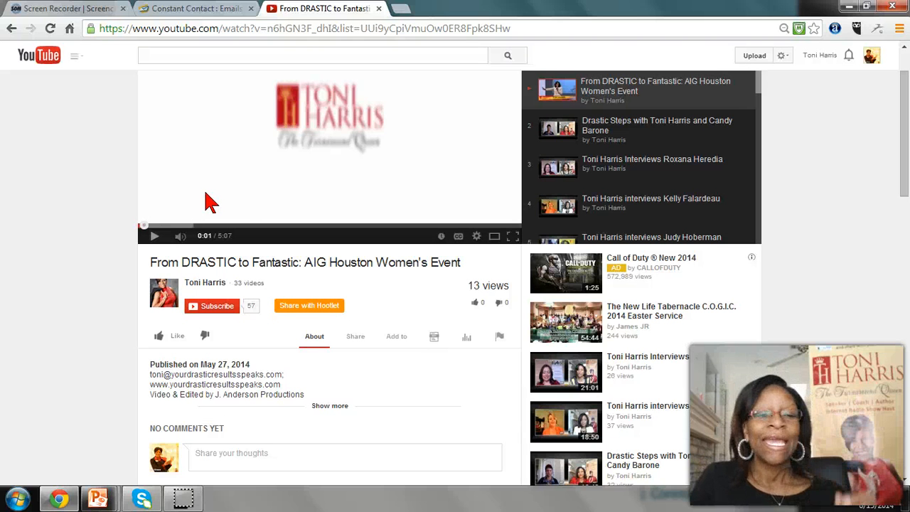
{"action": "left_click", "coordinate": [355, 338]}
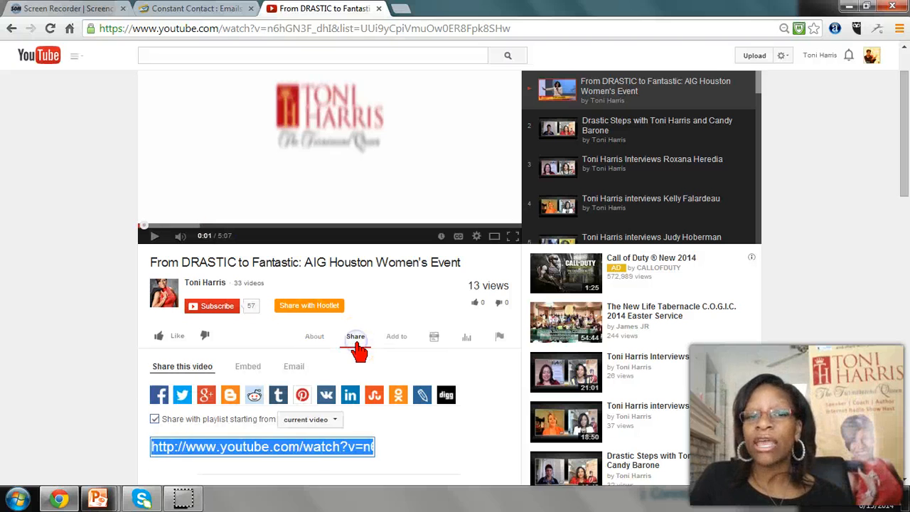
{"action": "left_click", "coordinate": [304, 441]}
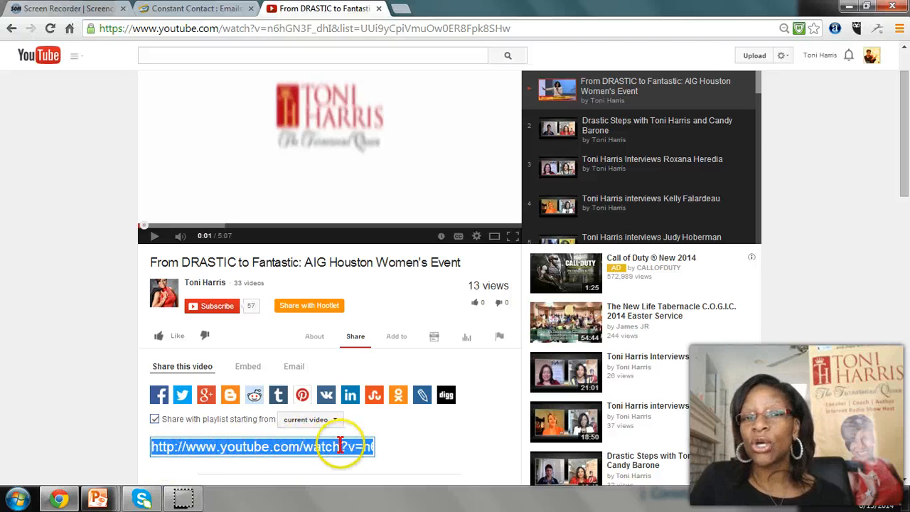
{"action": "right_click", "coordinate": [287, 446]}
{"action": "left_click", "coordinate": [338, 253]}
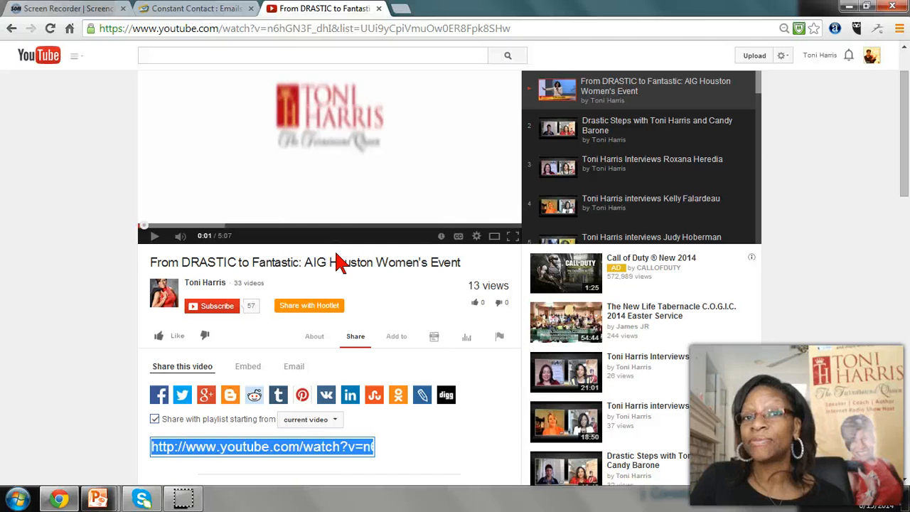
Return to the Constant Contact email, paste the copied link as the video URL and create the video image
{"action": "left_click", "coordinate": [199, 11]}
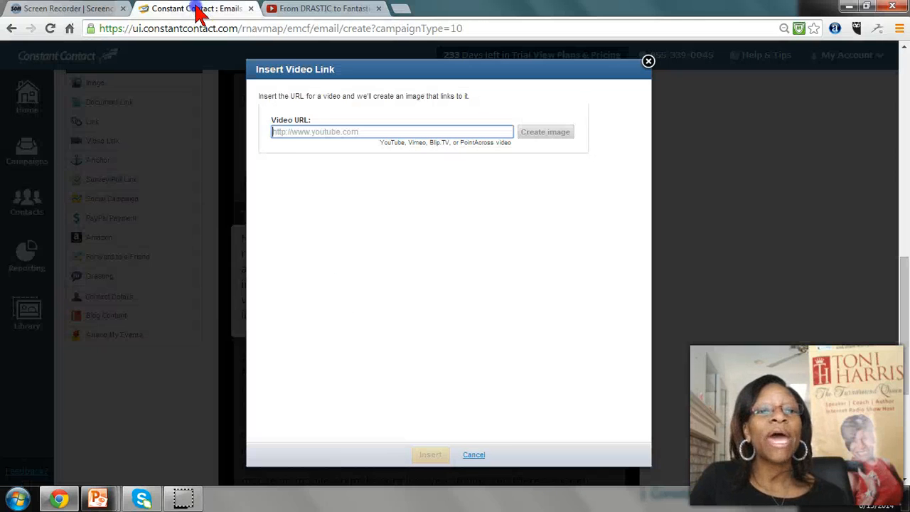
{"action": "left_click", "coordinate": [302, 132]}
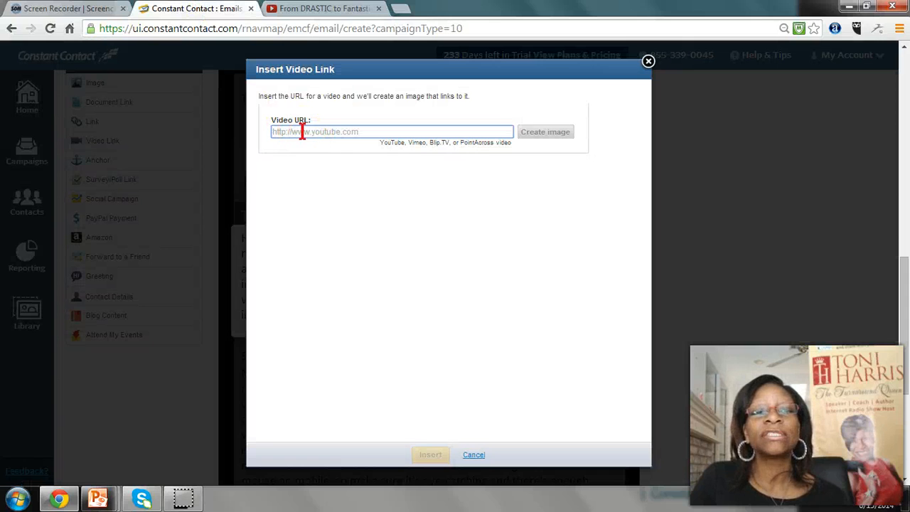
{"action": "right_click", "coordinate": [302, 131]}
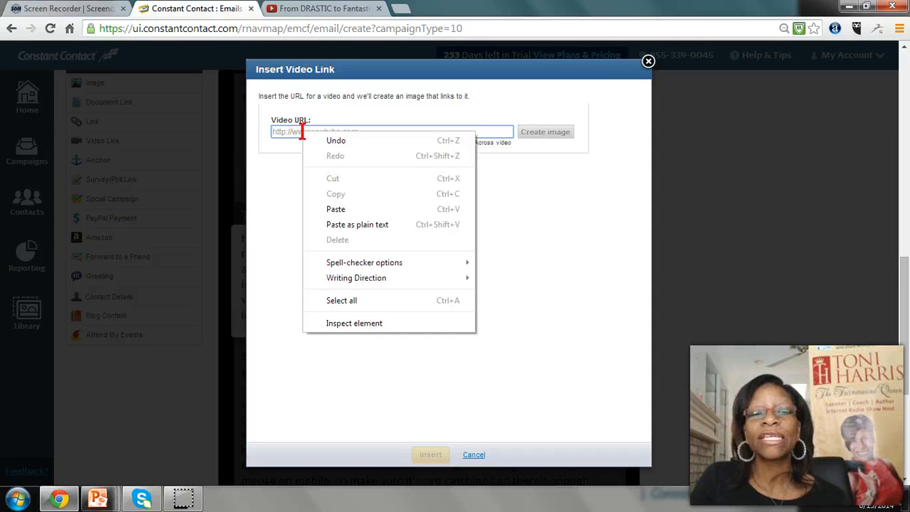
{"action": "left_click", "coordinate": [282, 132]}
{"action": "right_click", "coordinate": [282, 131]}
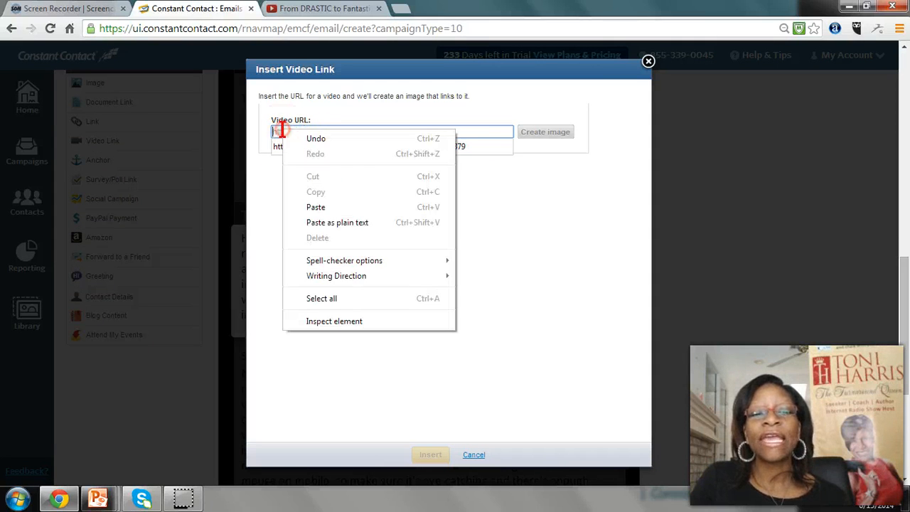
{"action": "left_click", "coordinate": [330, 206]}
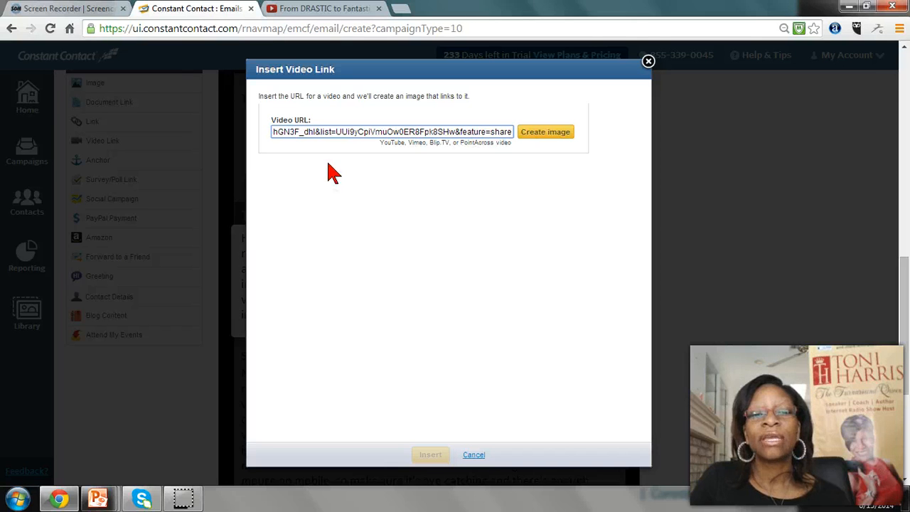
{"action": "key", "text": "Home"}
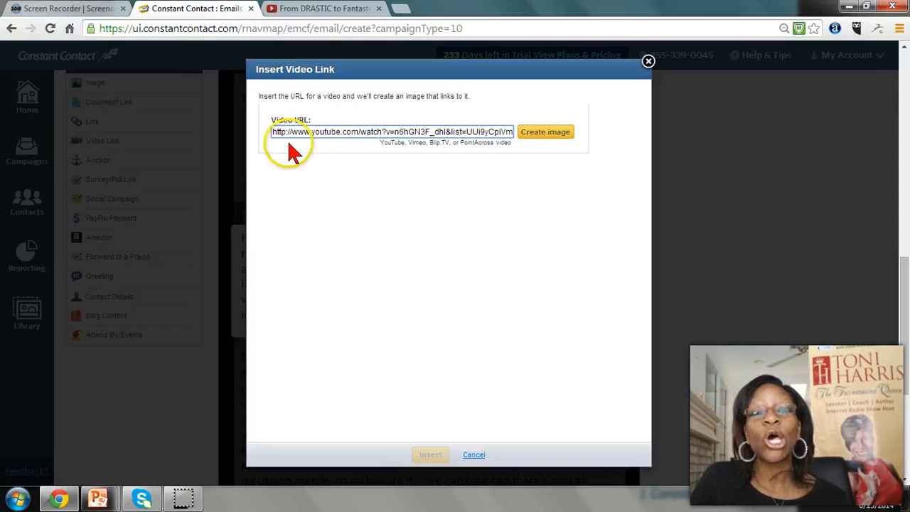
{"action": "left_click", "coordinate": [559, 135]}
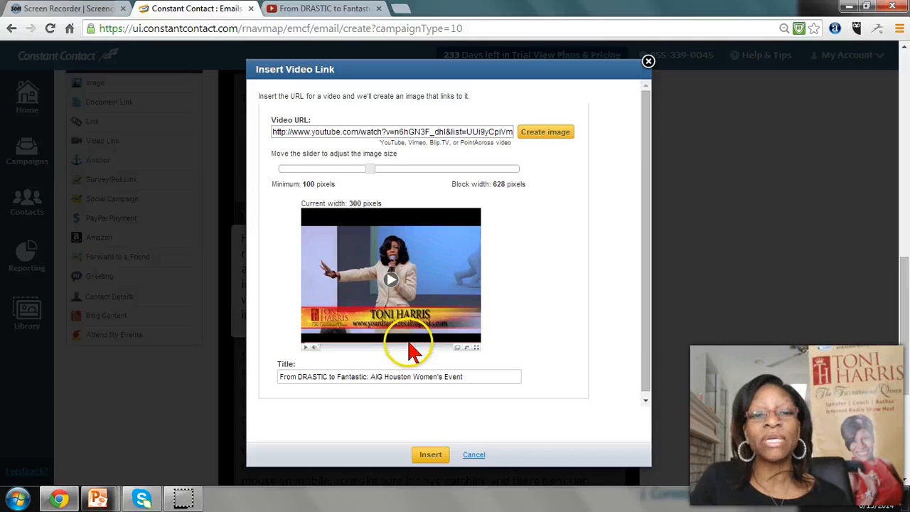
Enlarge the video image to 381 pixels wide, keep its title and insert it into the content block
{"action": "left_click_drag", "start_coordinate": [376, 174], "coordinate": [406, 183]}
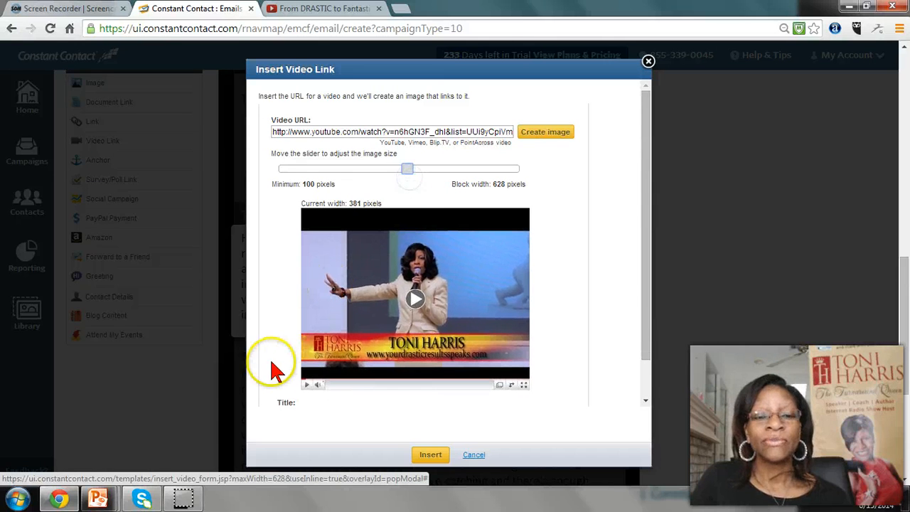
{"action": "left_click", "coordinate": [309, 413]}
{"action": "scroll", "coordinate": [309, 412], "scroll_direction": "down", "scroll_amount": 1}
{"action": "left_click", "coordinate": [285, 375]}
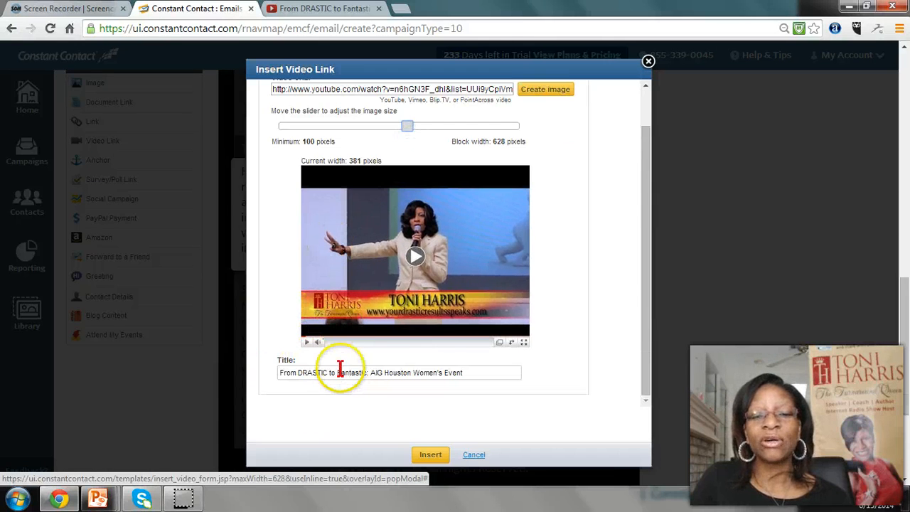
{"action": "left_click", "coordinate": [470, 373]}
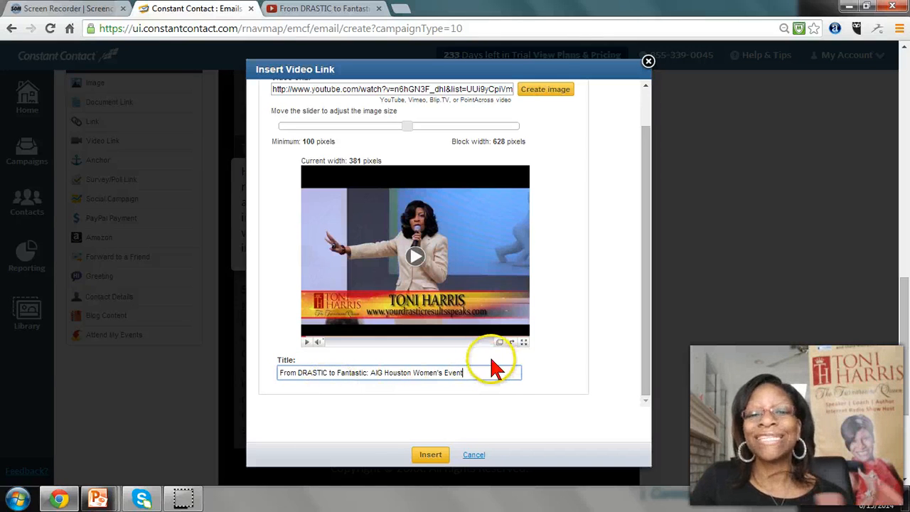
{"action": "left_click", "coordinate": [426, 456]}
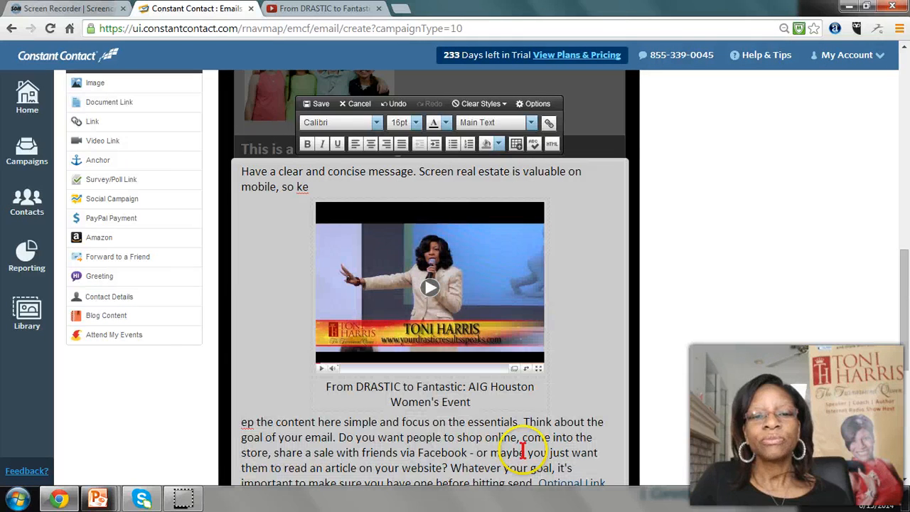
Move the video image with its caption to the start of the content block, above the paragraph text
{"action": "left_click_drag", "start_coordinate": [394, 215], "coordinate": [240, 169]}
{"action": "left_click", "coordinate": [392, 372]}
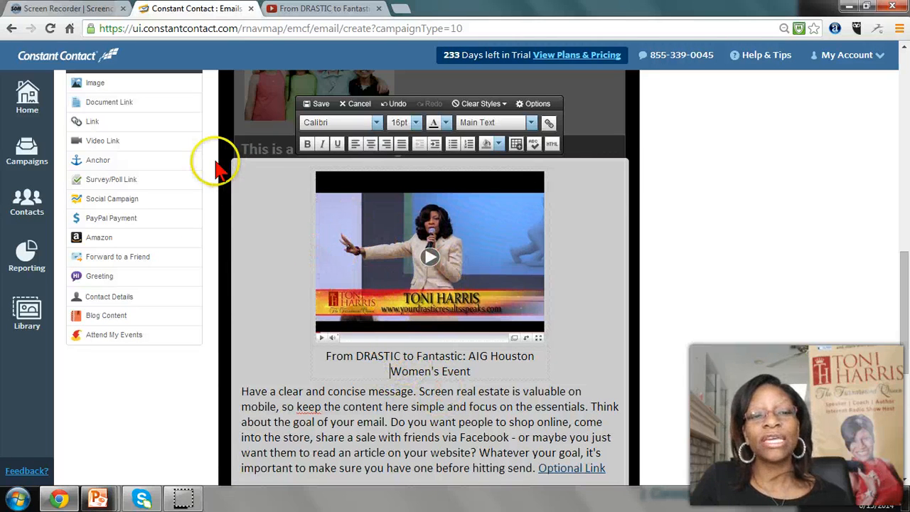
{"action": "left_click", "coordinate": [342, 420]}
{"action": "scroll", "coordinate": [347, 417], "scroll_direction": "down", "scroll_amount": 1}
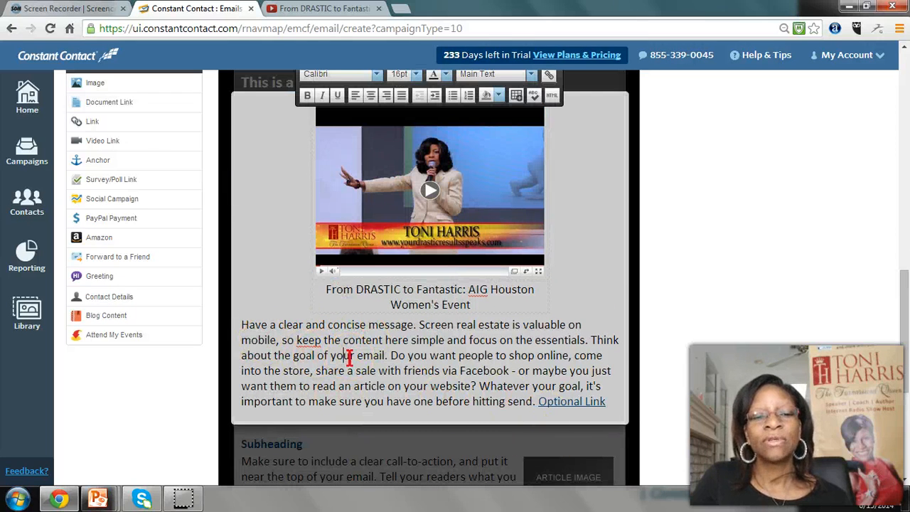
{"action": "scroll", "coordinate": [349, 356], "scroll_direction": "up", "scroll_amount": 1}
{"action": "scroll", "coordinate": [349, 359], "scroll_direction": "down", "scroll_amount": 1}
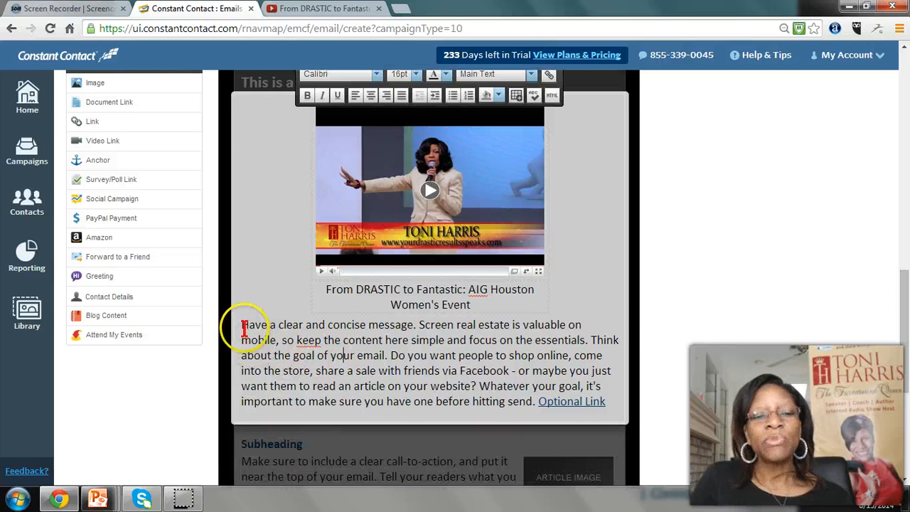
Replace the paragraph below the video with "For more information visit my website here!" and center the line
{"action": "left_click_drag", "start_coordinate": [242, 325], "coordinate": [610, 406]}
{"action": "key", "text": "Delete"}
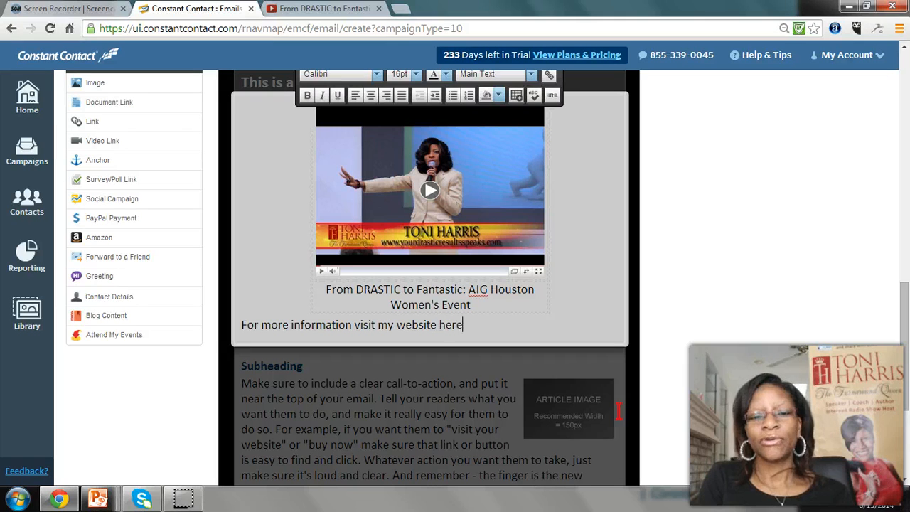
{"action": "left_click", "coordinate": [370, 96]}
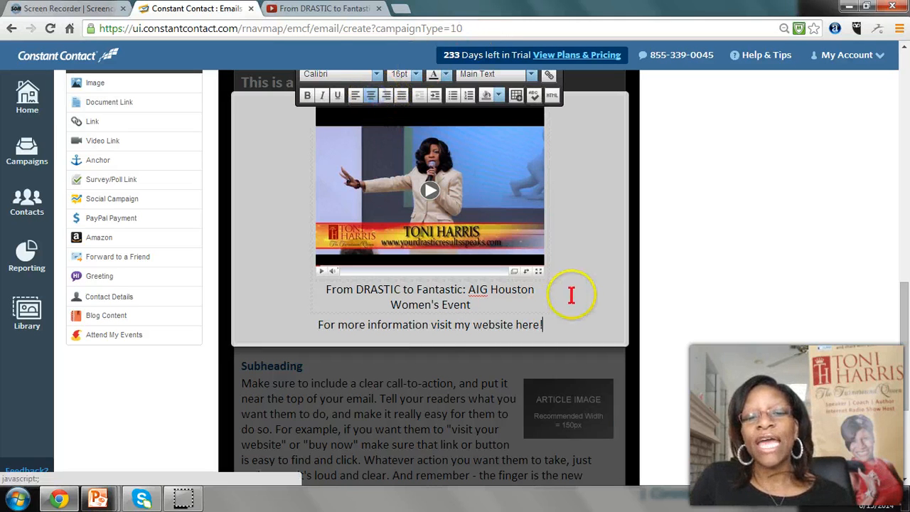
{"action": "double_click", "coordinate": [523, 324]}
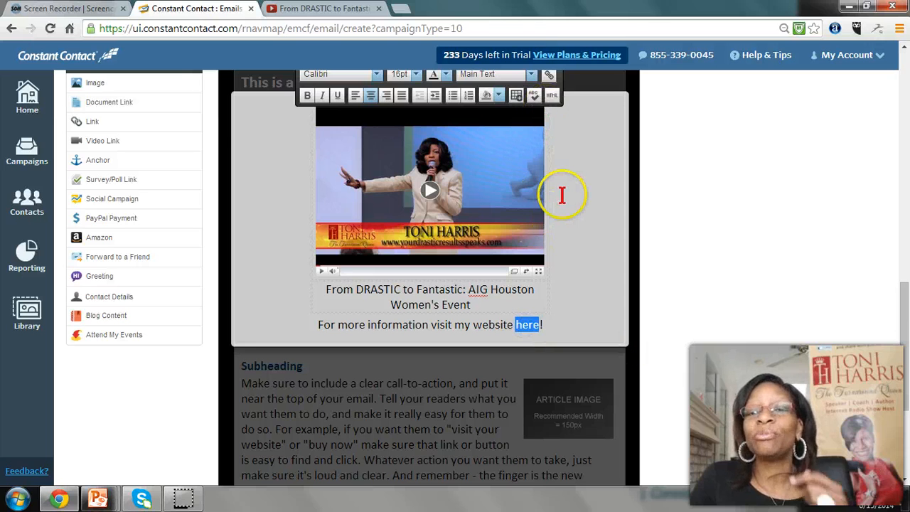
{"action": "scroll", "coordinate": [576, 229], "scroll_direction": "up", "scroll_amount": 1}
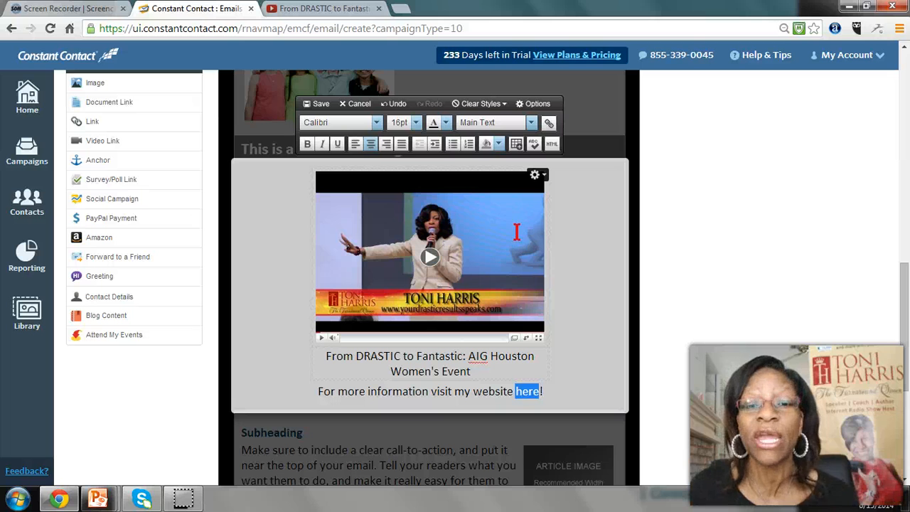
{"action": "left_click", "coordinate": [548, 126]}
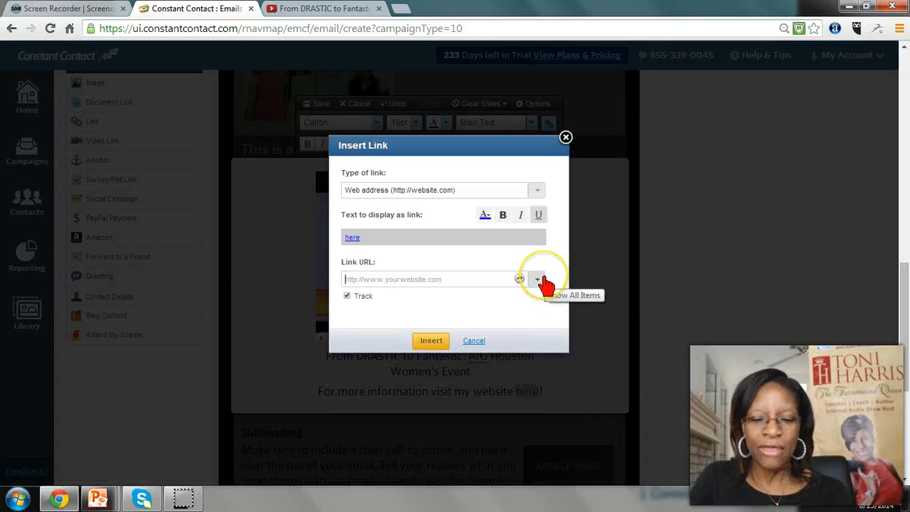
{"action": "type", "text": "www."}
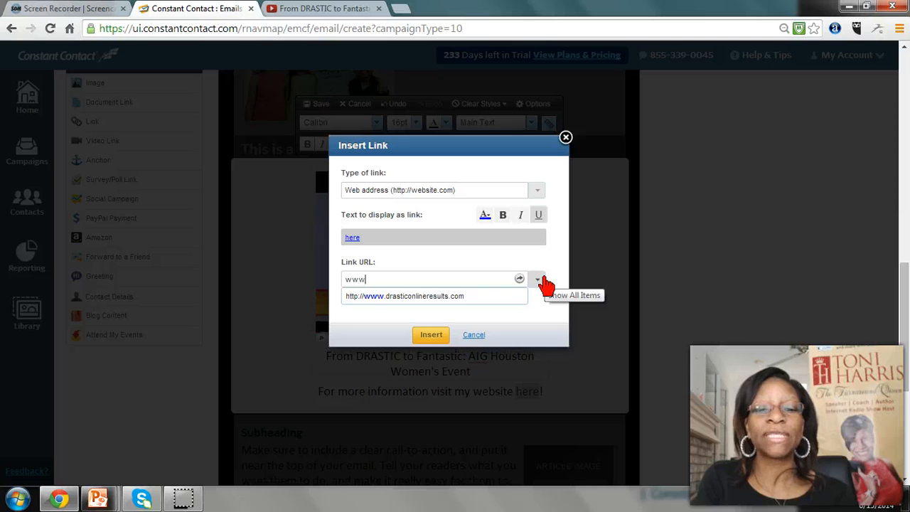
{"action": "left_click", "coordinate": [455, 304]}
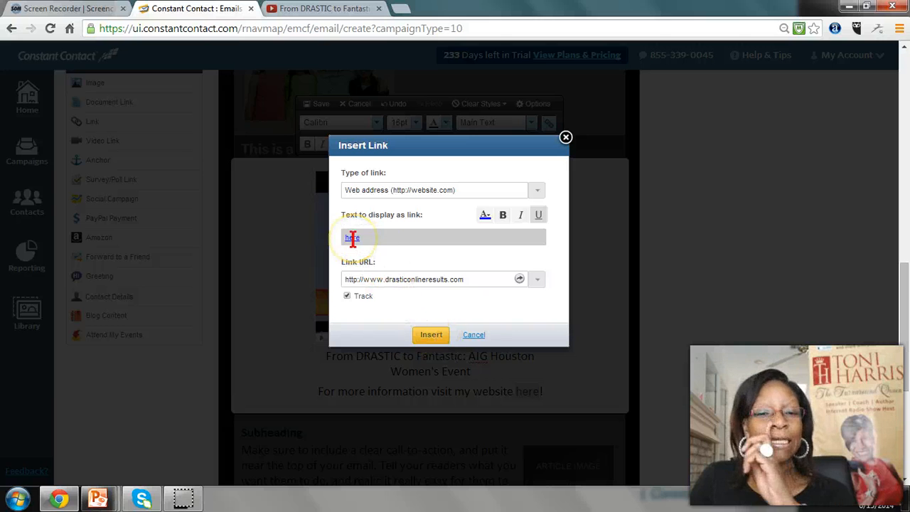
{"action": "left_click", "coordinate": [430, 336]}
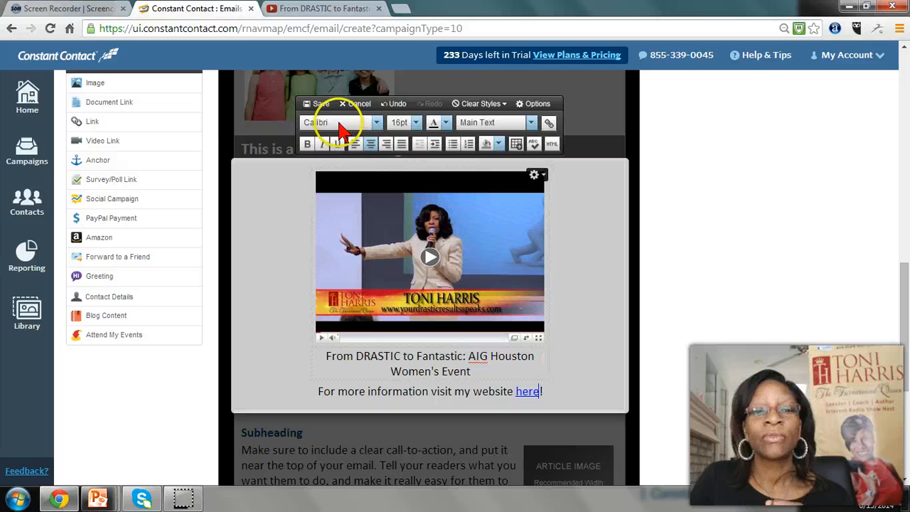
{"action": "left_click", "coordinate": [318, 103]}
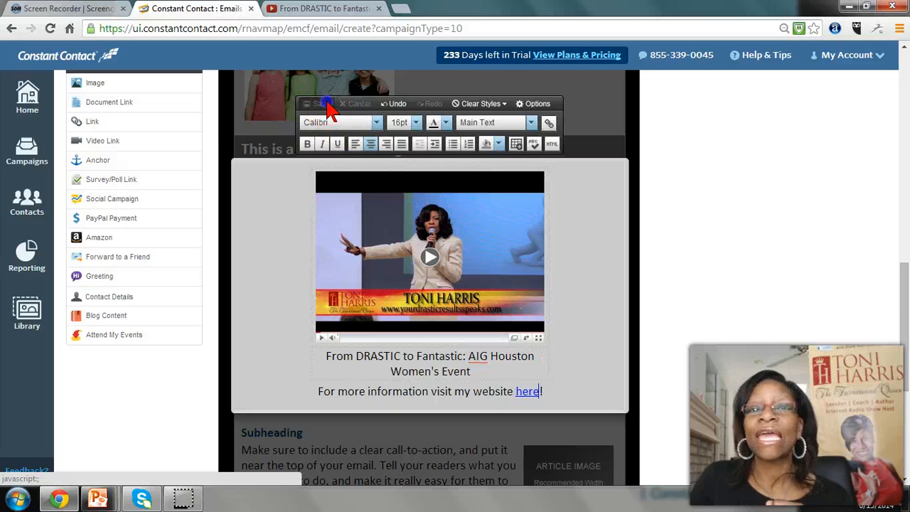
{"action": "left_click", "coordinate": [649, 284]}
{"action": "left_click", "coordinate": [588, 298]}
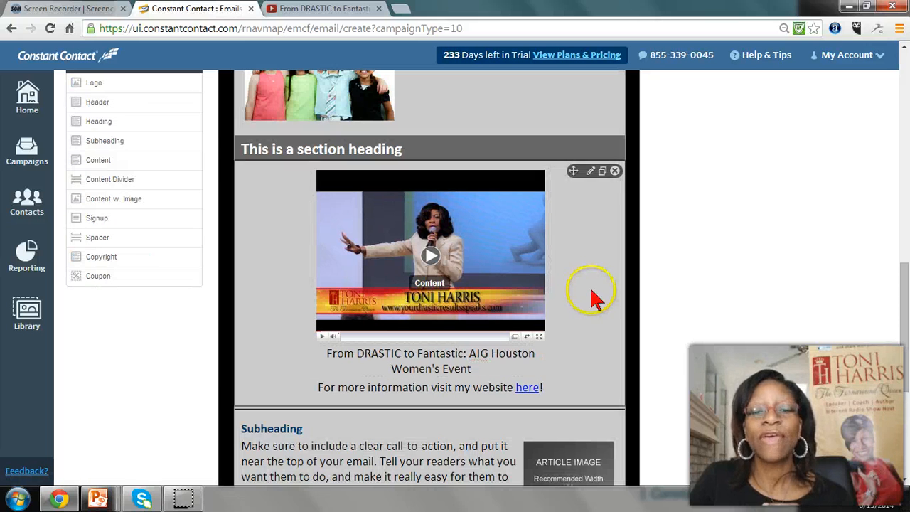
Look over the email from the logo and header image down to the unused blocks above the copyright line
{"action": "scroll", "coordinate": [592, 299], "scroll_direction": "down", "scroll_amount": 1}
{"action": "scroll", "coordinate": [593, 300], "scroll_direction": "up", "scroll_amount": 1}
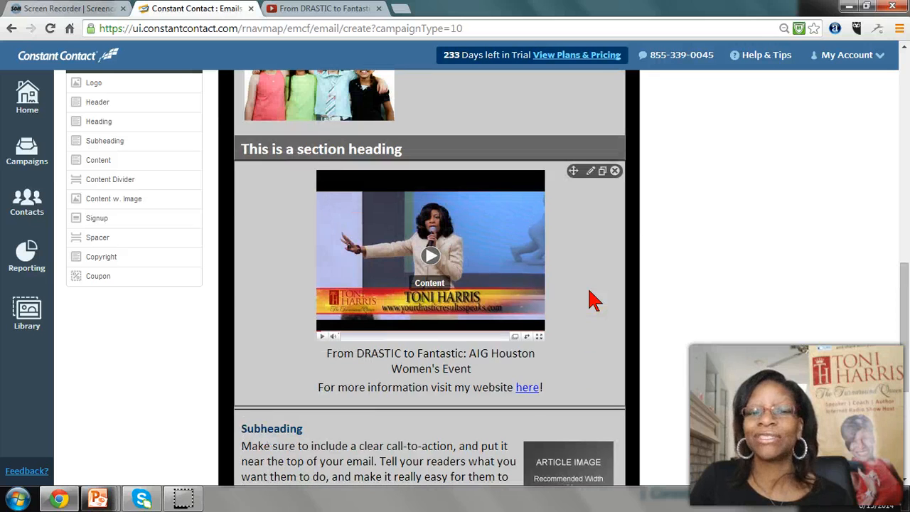
{"action": "scroll", "coordinate": [573, 285], "scroll_direction": "up", "scroll_amount": 10}
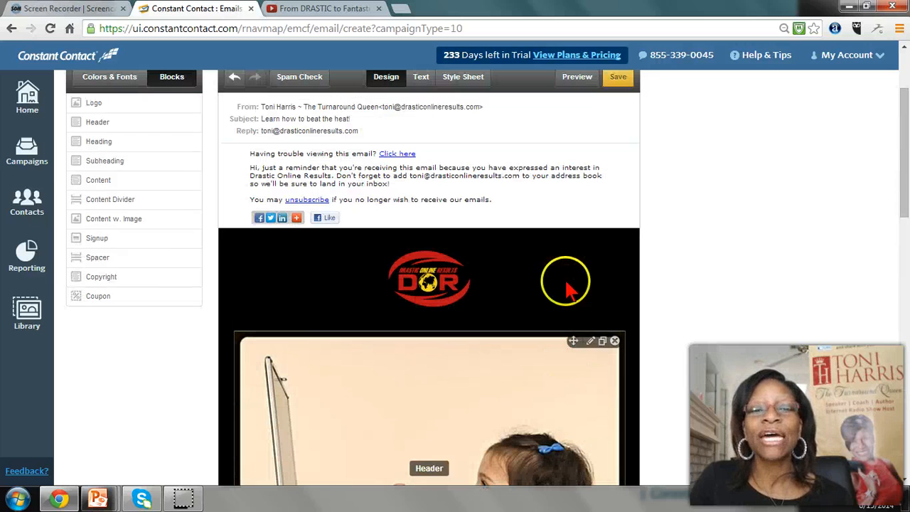
{"action": "scroll", "coordinate": [399, 384], "scroll_direction": "down", "scroll_amount": 3}
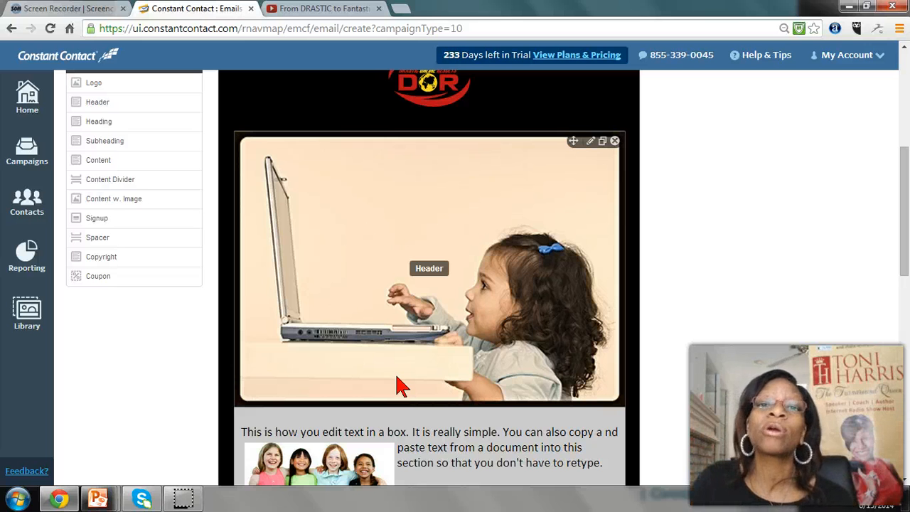
{"action": "scroll", "coordinate": [416, 371], "scroll_direction": "up", "scroll_amount": 3}
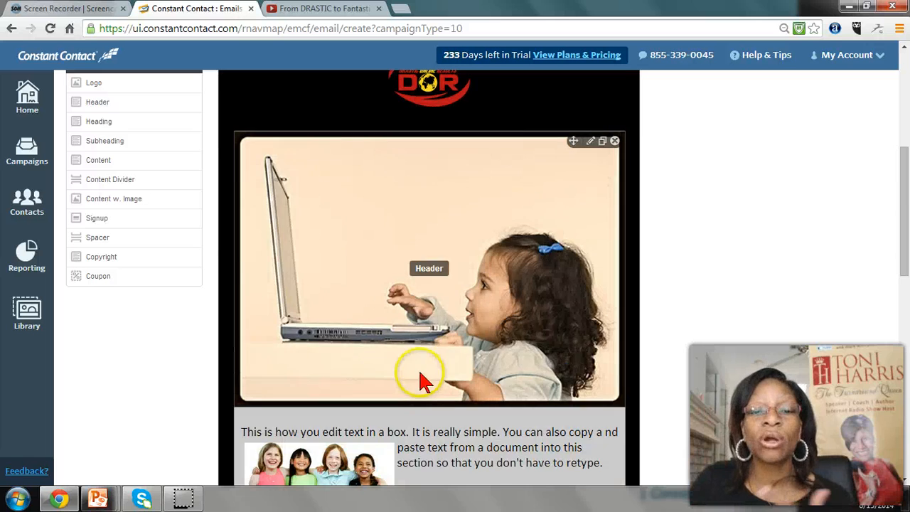
{"action": "scroll", "coordinate": [416, 378], "scroll_direction": "down", "scroll_amount": 9}
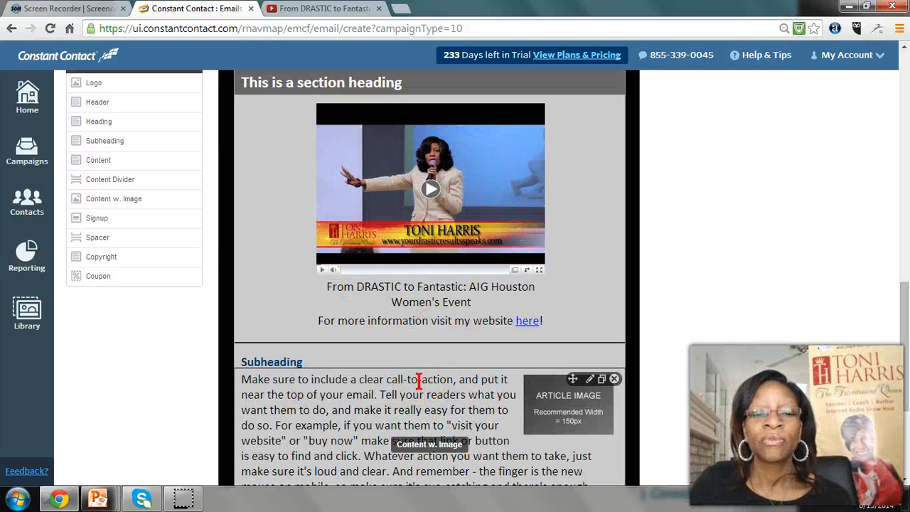
{"action": "scroll", "coordinate": [418, 381], "scroll_direction": "down", "scroll_amount": 3}
{"action": "scroll", "coordinate": [418, 386], "scroll_direction": "up", "scroll_amount": 1}
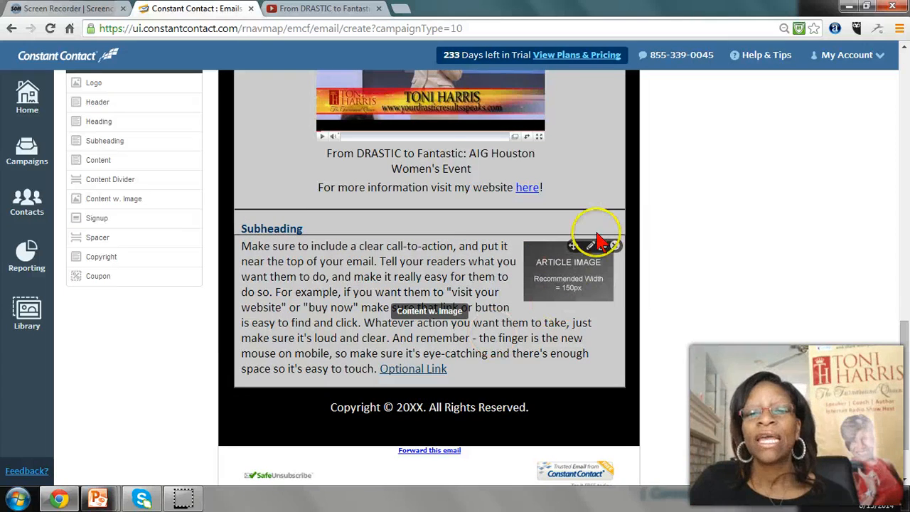
Delete the unused subheading block, the article image block and the content divider between the video block and the copyright line
{"action": "left_click", "coordinate": [614, 221]}
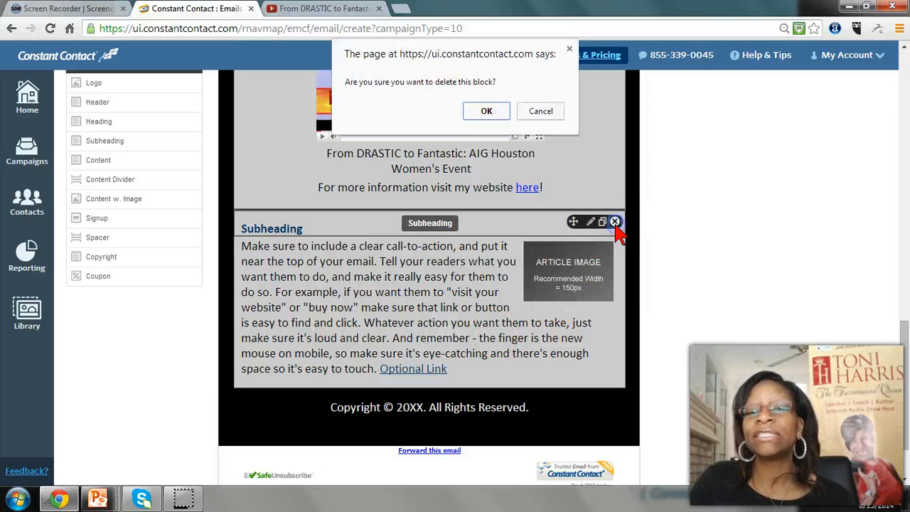
{"action": "left_click", "coordinate": [496, 115]}
{"action": "left_click", "coordinate": [614, 221]}
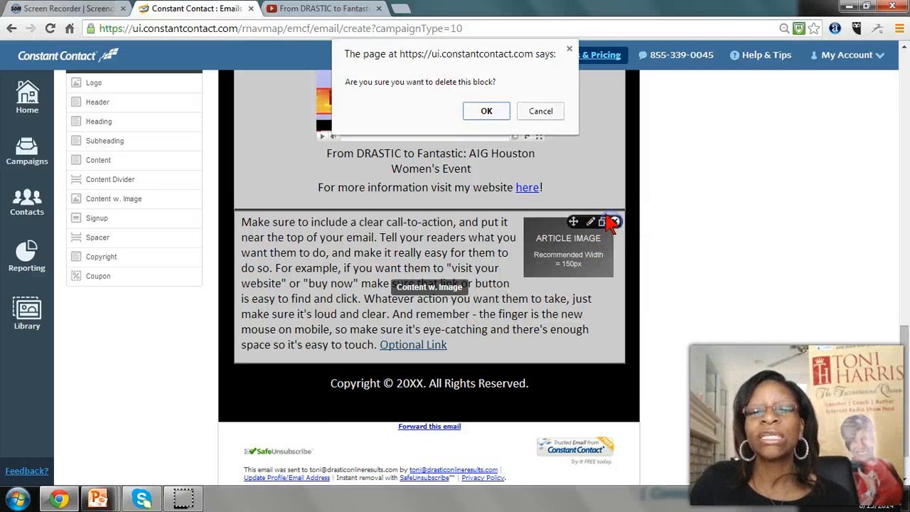
{"action": "left_click", "coordinate": [486, 111]}
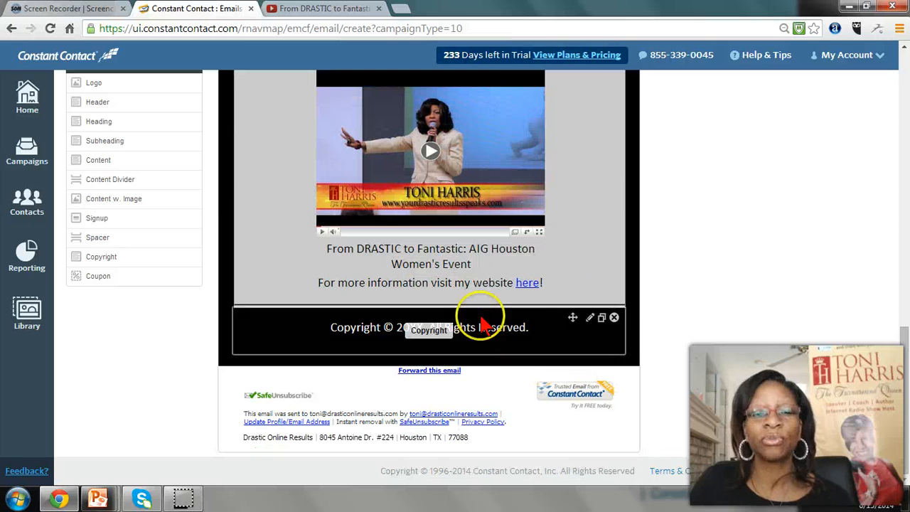
{"action": "left_click", "coordinate": [614, 304]}
{"action": "left_click", "coordinate": [487, 111]}
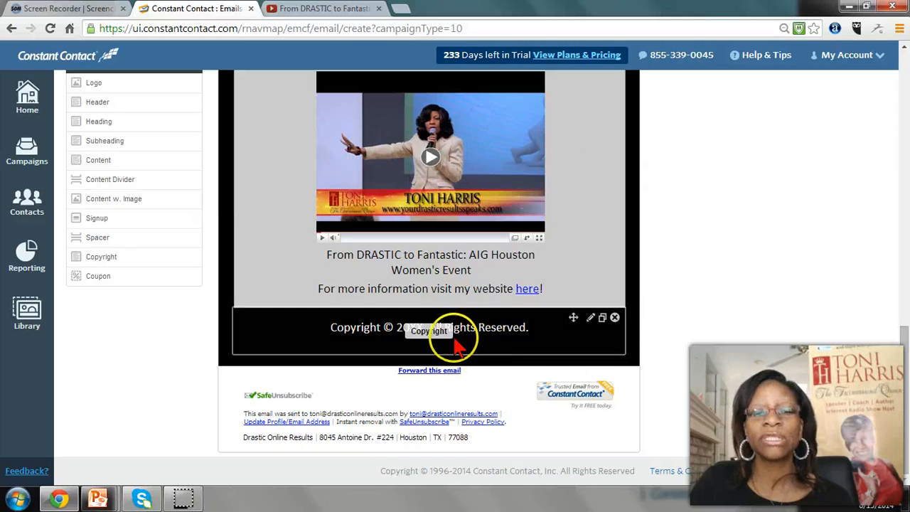
Edit the copyright block to read "Copyright © 2014. All Rights Reserved." on a single line
{"action": "left_click", "coordinate": [485, 331]}
{"action": "left_click", "coordinate": [425, 329]}
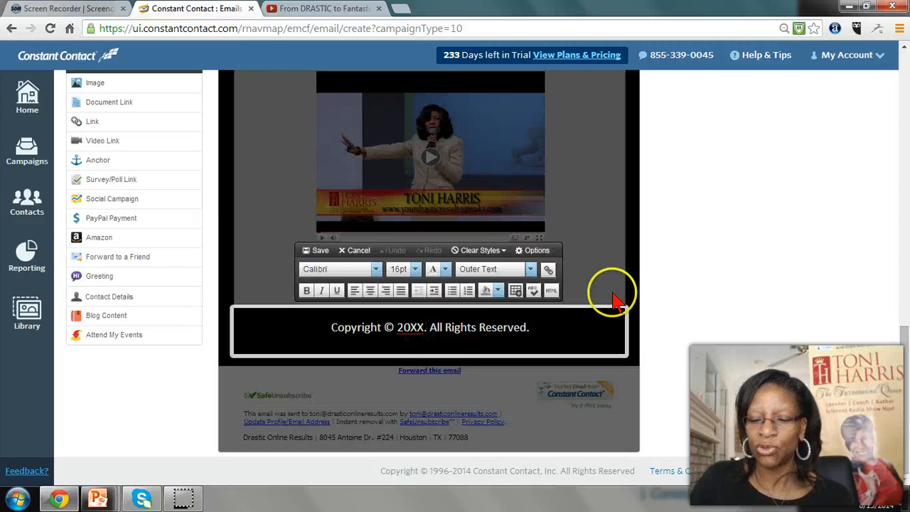
{"action": "key", "text": "Return"}
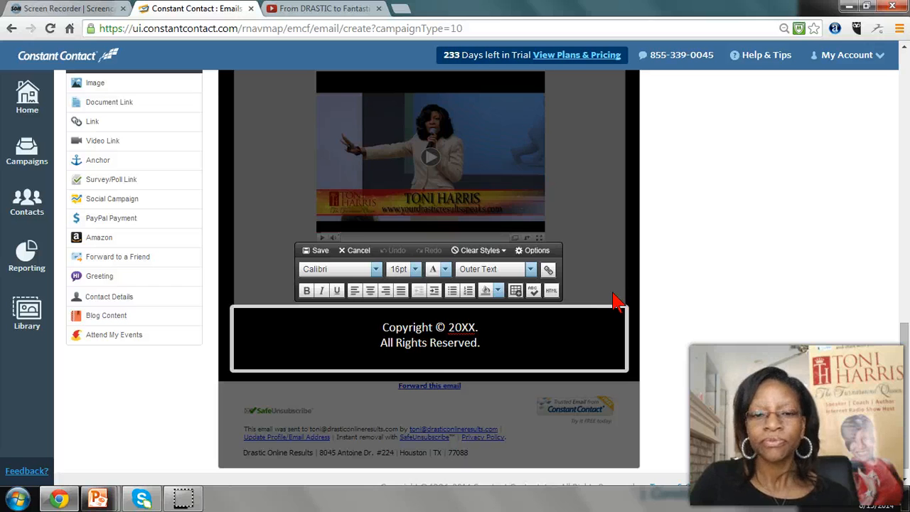
{"action": "key", "text": "BackSpace"}
{"action": "left_click", "coordinate": [475, 327]}
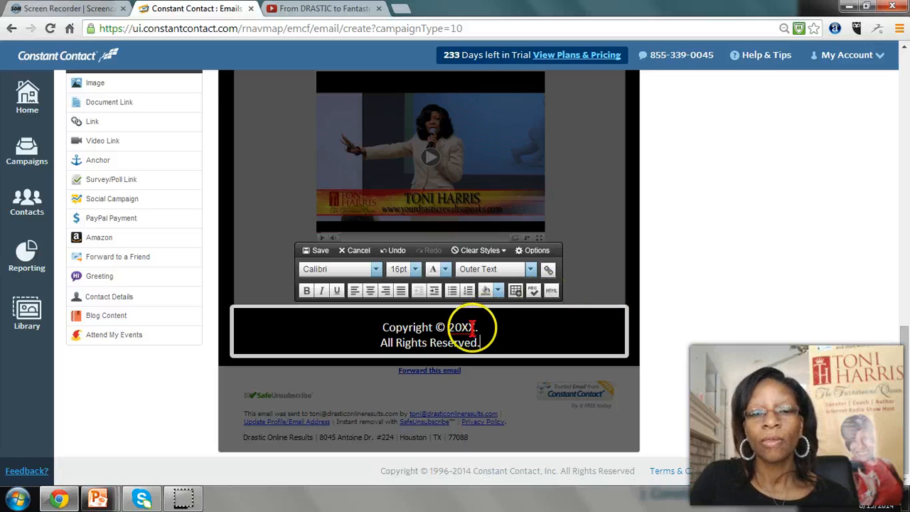
{"action": "key", "text": "BackSpace"}
{"action": "key", "text": "BackSpace"}
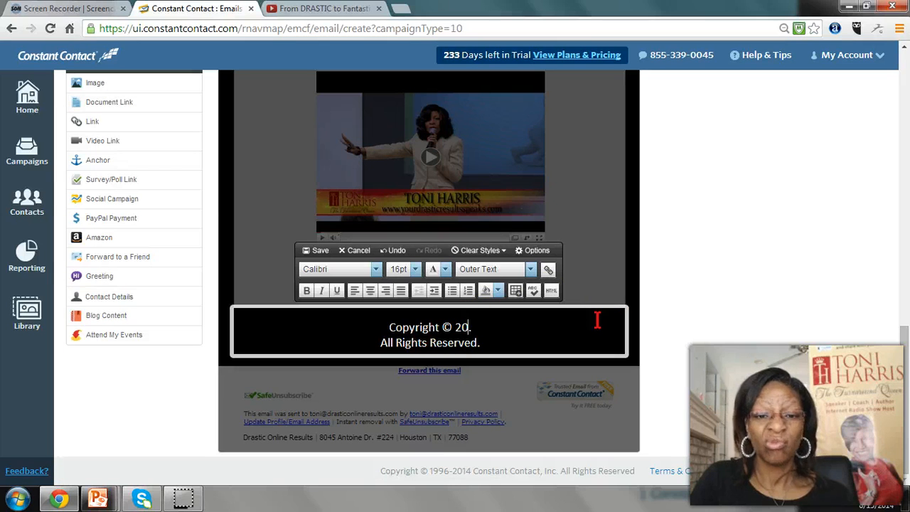
{"action": "type", "text": "14."}
{"action": "left_click", "coordinate": [545, 329]}
{"action": "key", "text": "Delete"}
Set the whole copyright line's font size to 11pt and save the block
{"action": "left_click", "coordinate": [543, 337]}
{"action": "left_click_drag", "start_coordinate": [543, 337], "coordinate": [189, 298]}
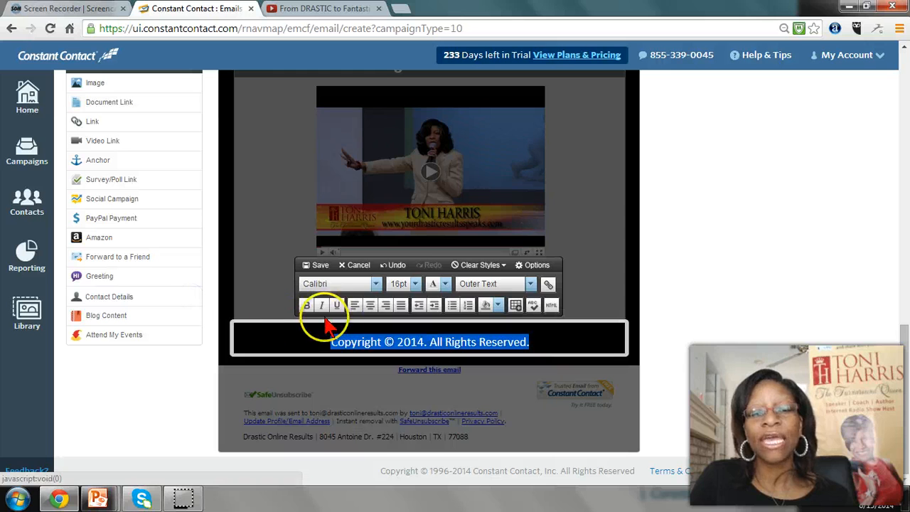
{"action": "left_click", "coordinate": [415, 284]}
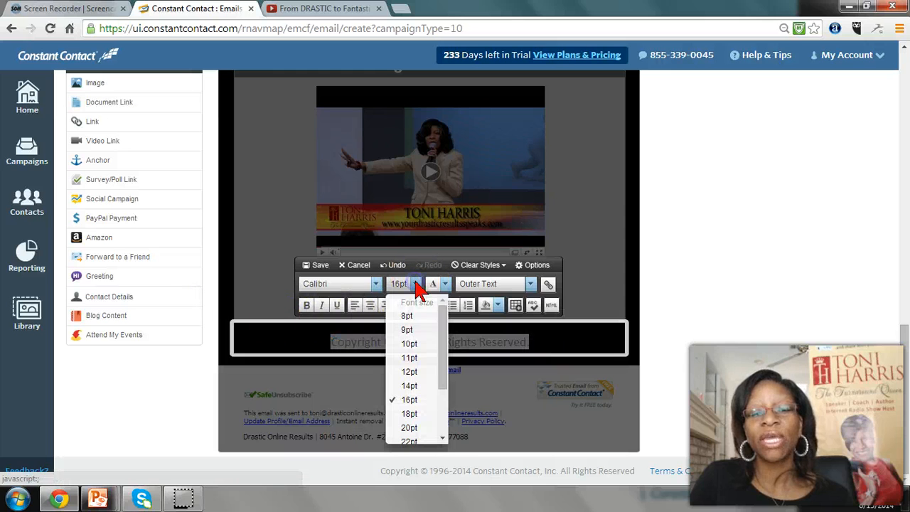
{"action": "left_click", "coordinate": [409, 357]}
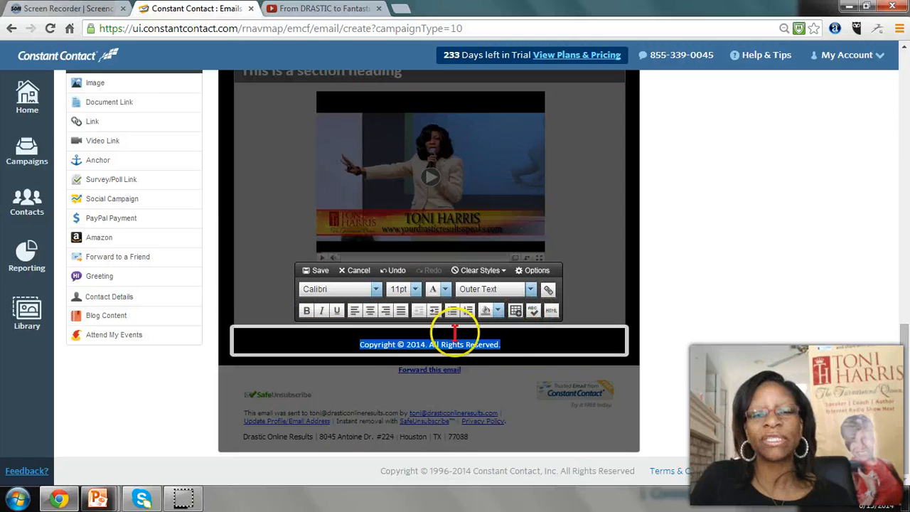
{"action": "left_click", "coordinate": [320, 271]}
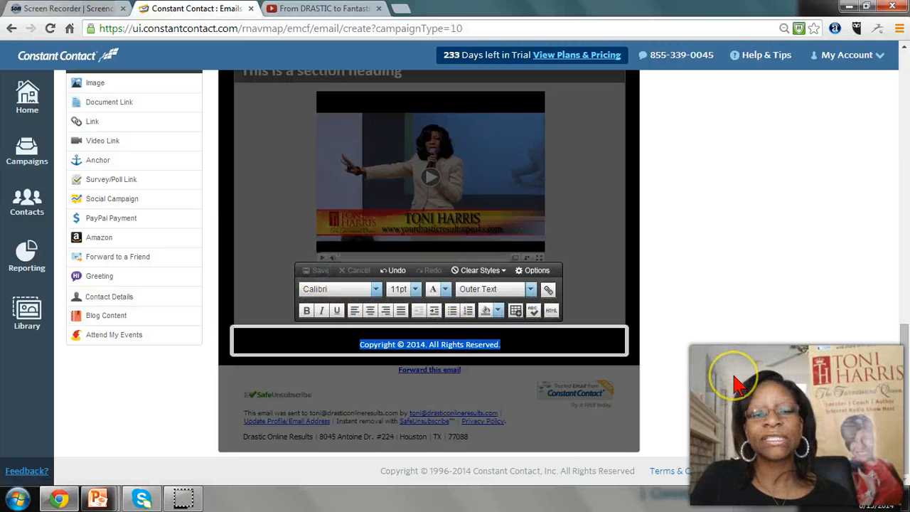
Give the content block containing the children's group photo a golden yellow background from the recent colors and save the block
{"action": "scroll", "coordinate": [550, 270], "scroll_direction": "up", "scroll_amount": 1}
{"action": "scroll", "coordinate": [553, 270], "scroll_direction": "up", "scroll_amount": 3}
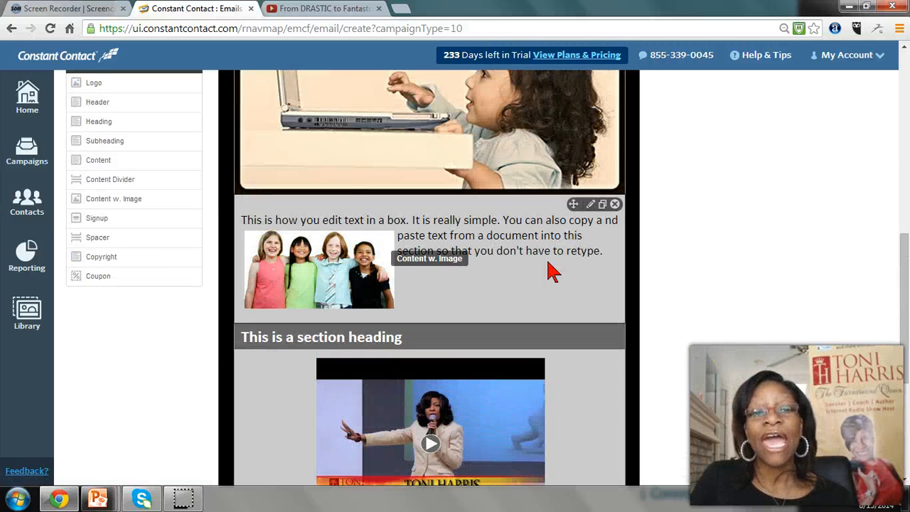
{"action": "scroll", "coordinate": [553, 271], "scroll_direction": "up", "scroll_amount": 1}
{"action": "left_click", "coordinate": [504, 289]}
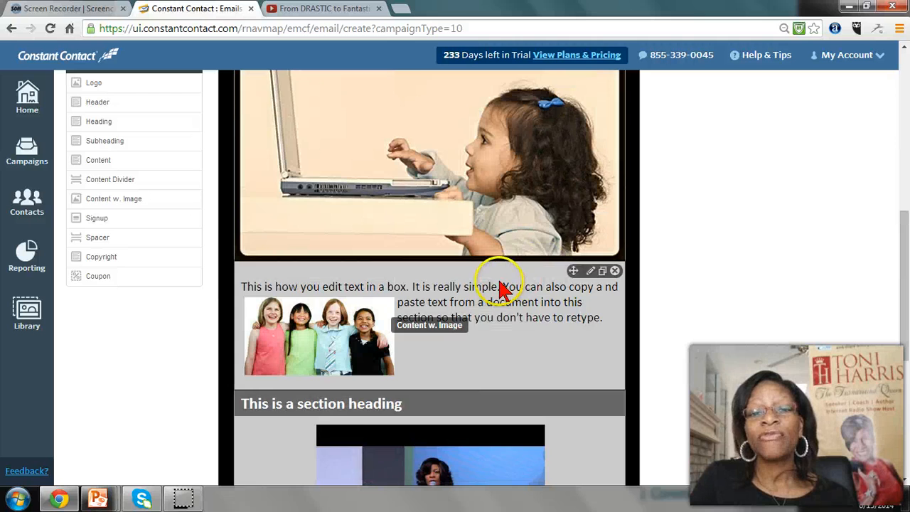
{"action": "left_click", "coordinate": [398, 290]}
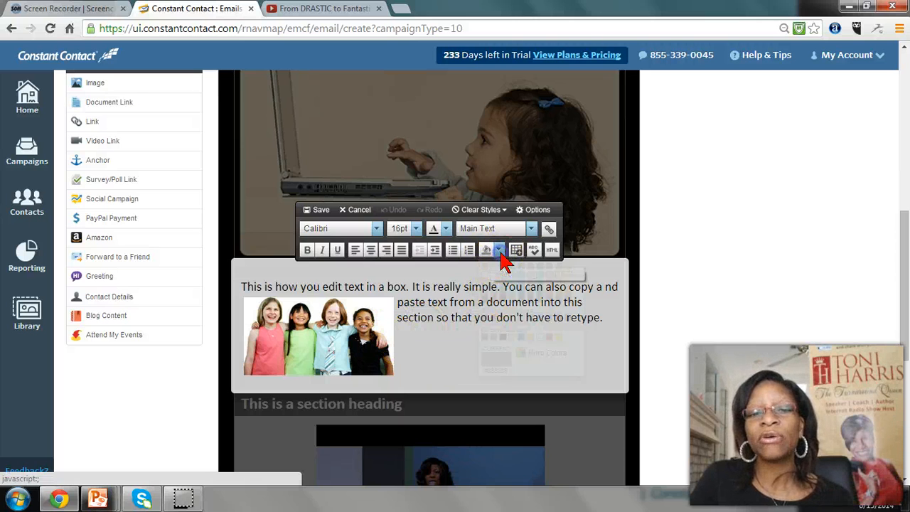
{"action": "left_click", "coordinate": [499, 252]}
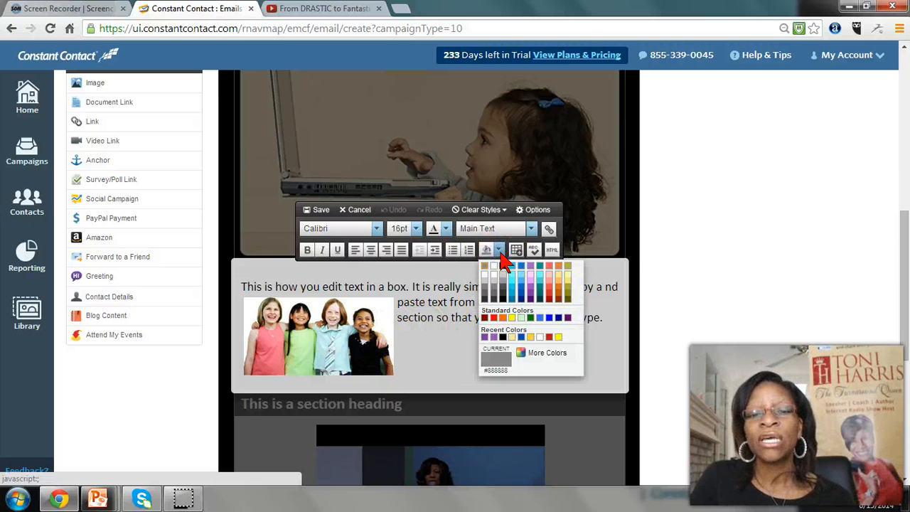
{"action": "left_click", "coordinate": [531, 336]}
{"action": "left_click", "coordinate": [318, 208]}
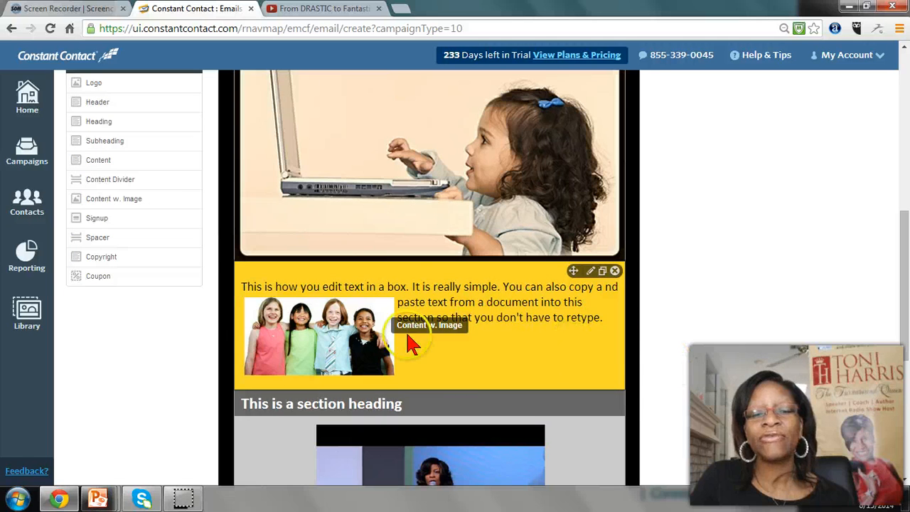
Review the edited newsletter from its header details and logo down to the copyright footer
{"action": "scroll", "coordinate": [498, 375], "scroll_direction": "down", "scroll_amount": 4}
{"action": "scroll", "coordinate": [501, 375], "scroll_direction": "down", "scroll_amount": 1}
{"action": "scroll", "coordinate": [501, 374], "scroll_direction": "up", "scroll_amount": 10}
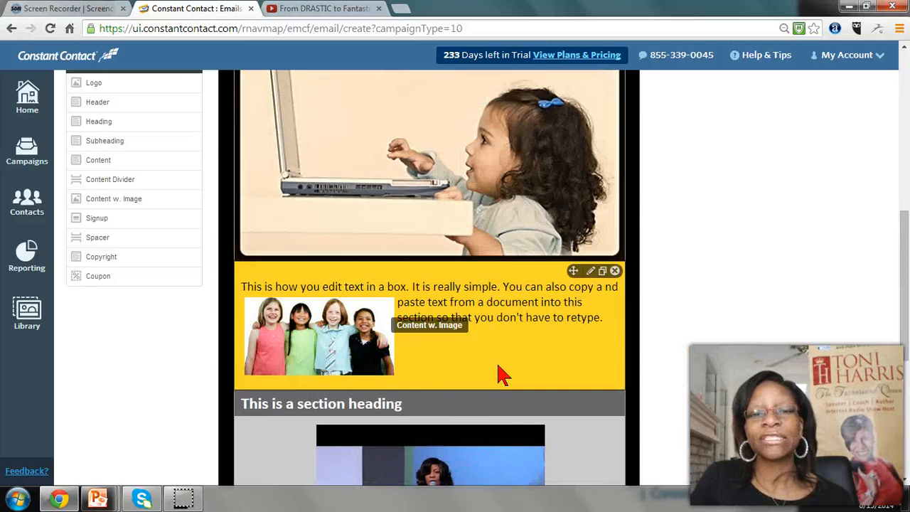
{"action": "scroll", "coordinate": [500, 373], "scroll_direction": "up", "scroll_amount": 2}
{"action": "scroll", "coordinate": [500, 373], "scroll_direction": "down", "scroll_amount": 8}
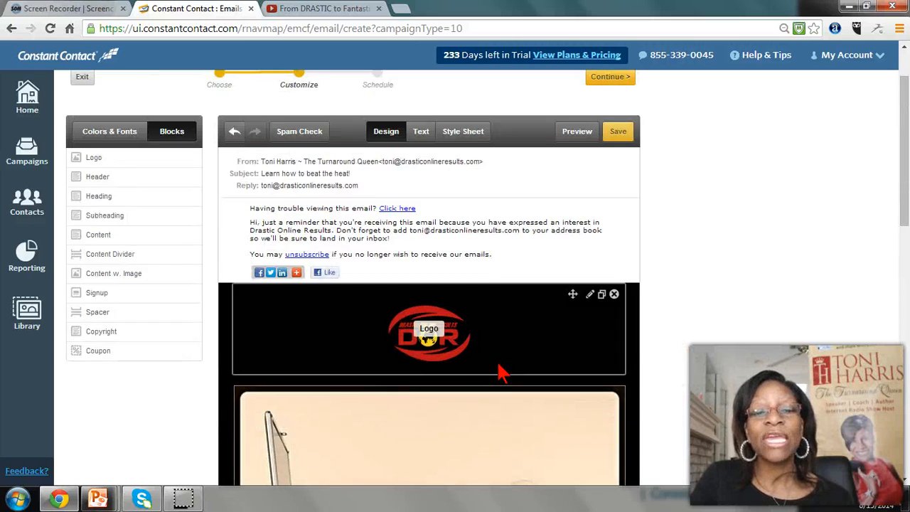
{"action": "scroll", "coordinate": [501, 373], "scroll_direction": "down", "scroll_amount": 3}
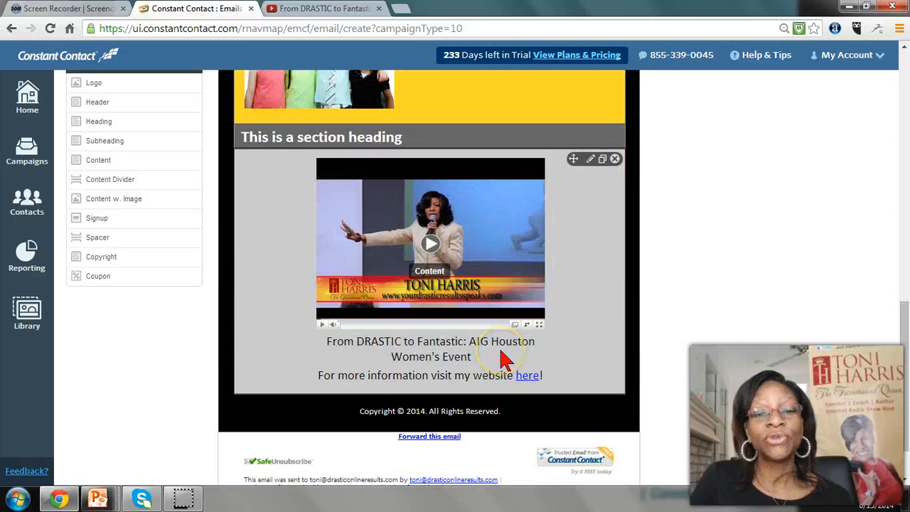
{"action": "scroll", "coordinate": [501, 360], "scroll_direction": "up", "scroll_amount": 10}
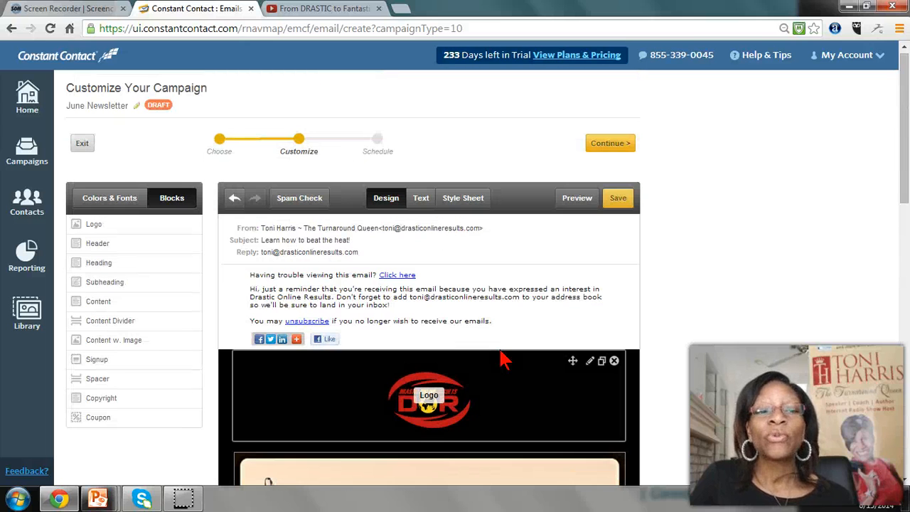
Save the June Newsletter and open a preview of its design version
{"action": "left_click", "coordinate": [488, 345]}
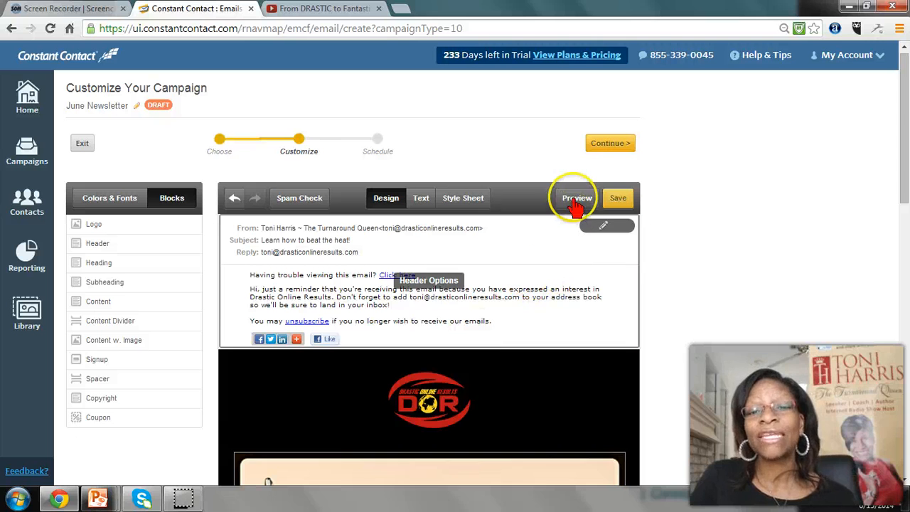
{"action": "left_click", "coordinate": [618, 199]}
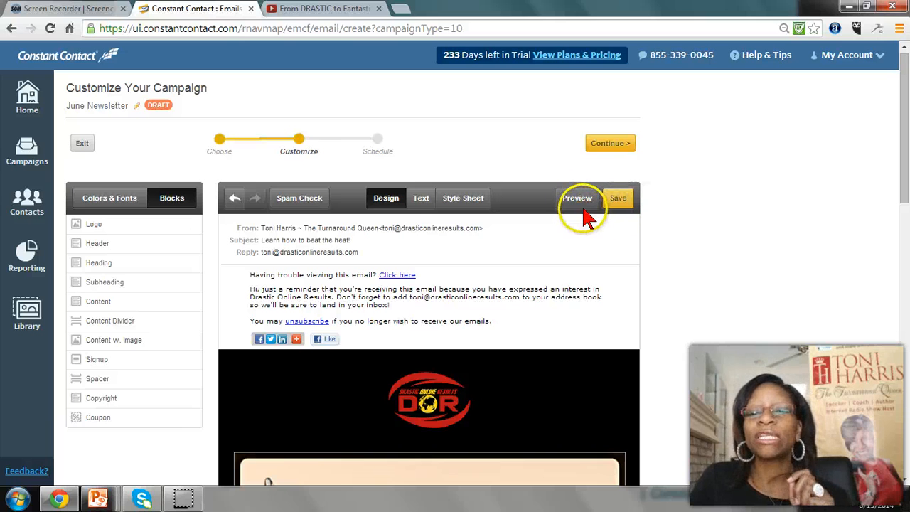
{"action": "left_click", "coordinate": [581, 204]}
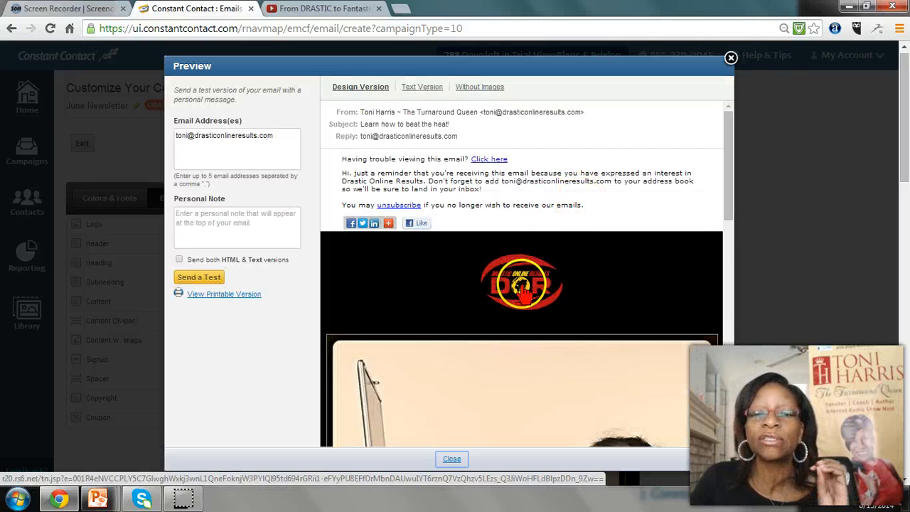
Test the links on the logo and the header photo in the preview, closing each website page they open
{"action": "left_click", "coordinate": [522, 285]}
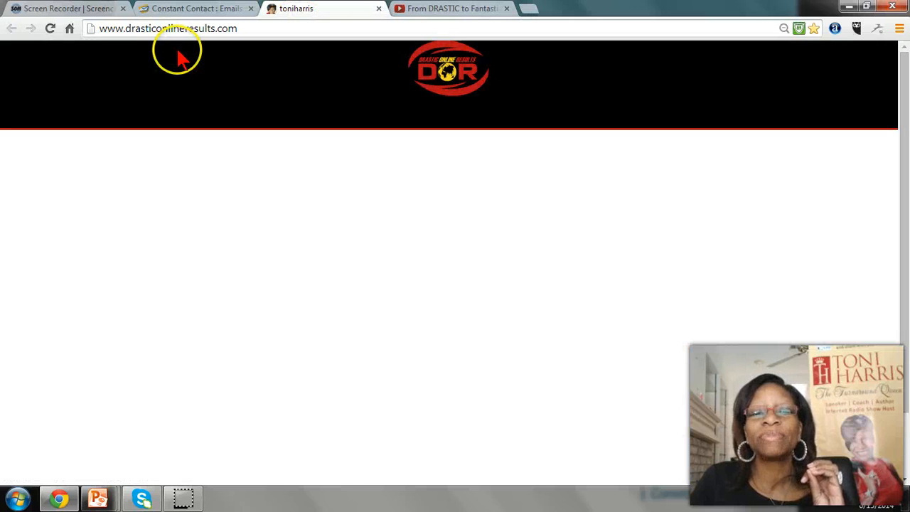
{"action": "left_click", "coordinate": [378, 8]}
{"action": "left_click", "coordinate": [215, 10]}
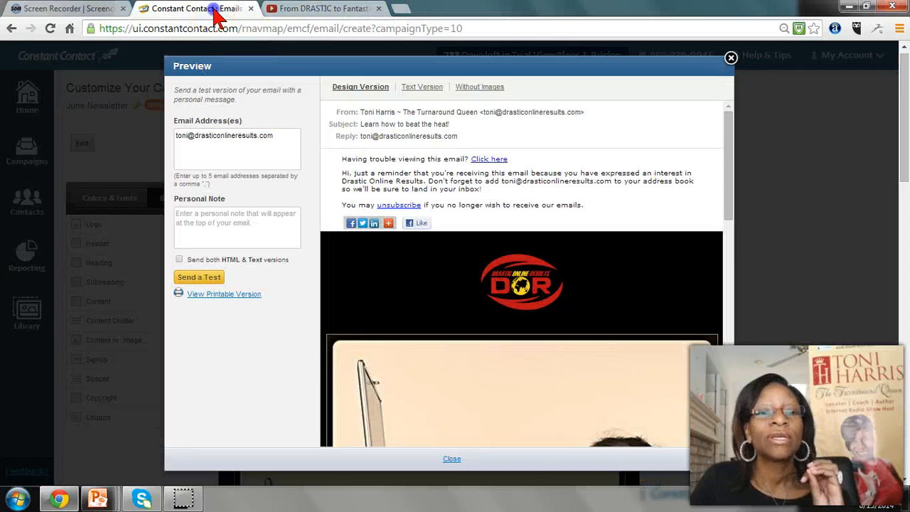
{"action": "scroll", "coordinate": [531, 305], "scroll_direction": "down", "scroll_amount": 3}
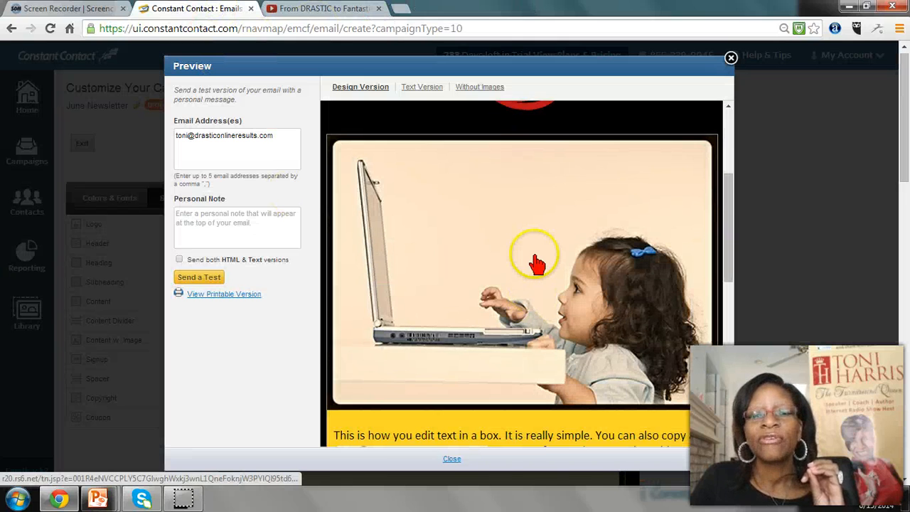
{"action": "left_click", "coordinate": [537, 264]}
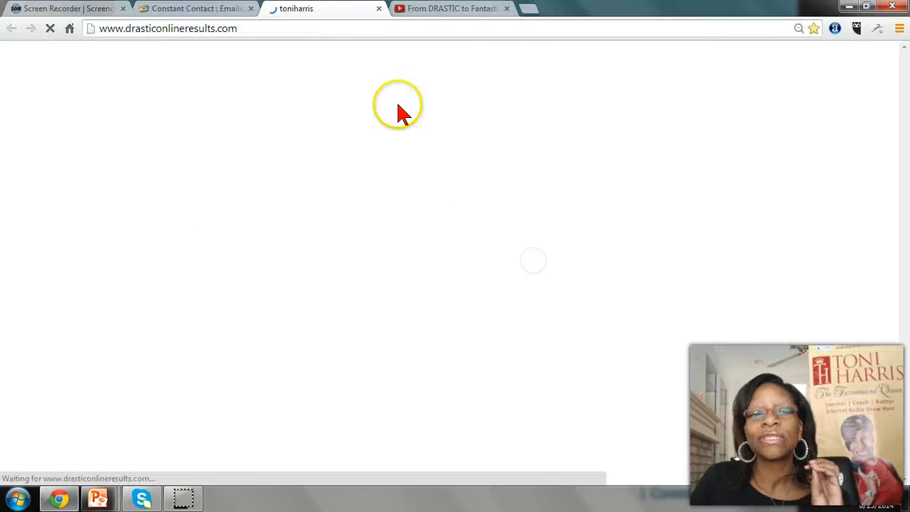
{"action": "left_click", "coordinate": [379, 8]}
{"action": "scroll", "coordinate": [529, 304], "scroll_direction": "down", "scroll_amount": 3}
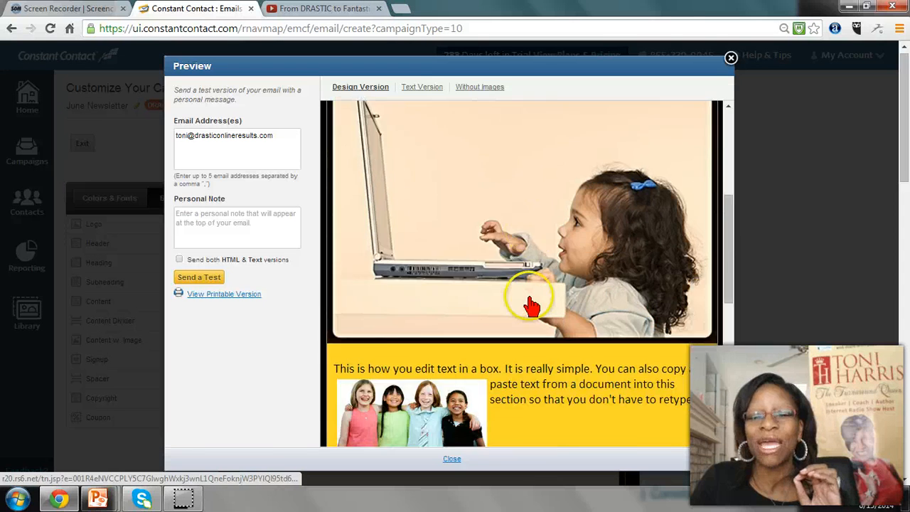
Test the video link and the "here" website link in the preview, pausing the video and closing the website page
{"action": "scroll", "coordinate": [524, 300], "scroll_direction": "down", "scroll_amount": 2}
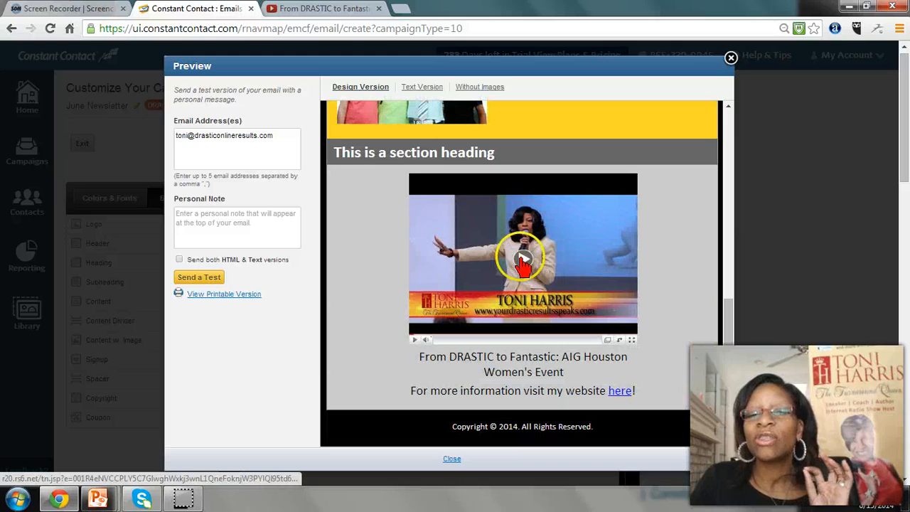
{"action": "left_click", "coordinate": [522, 264]}
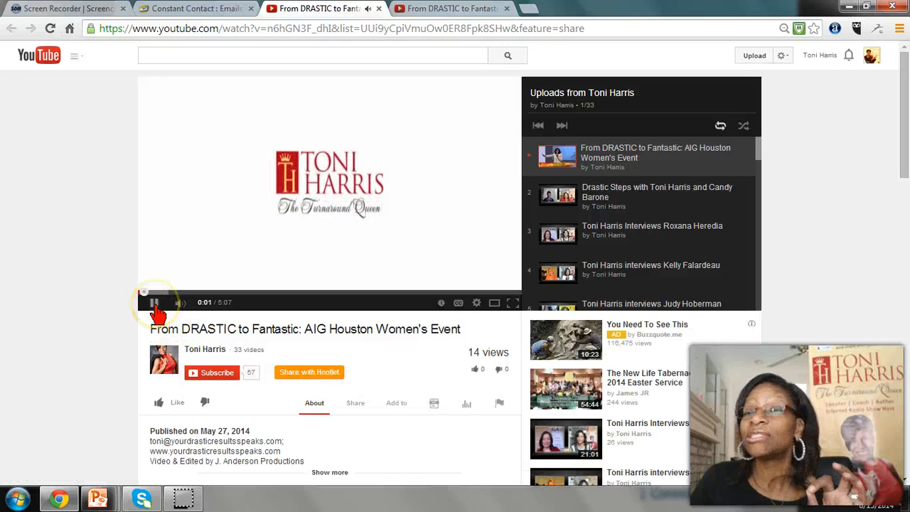
{"action": "left_click", "coordinate": [156, 309]}
{"action": "left_click", "coordinate": [192, 8]}
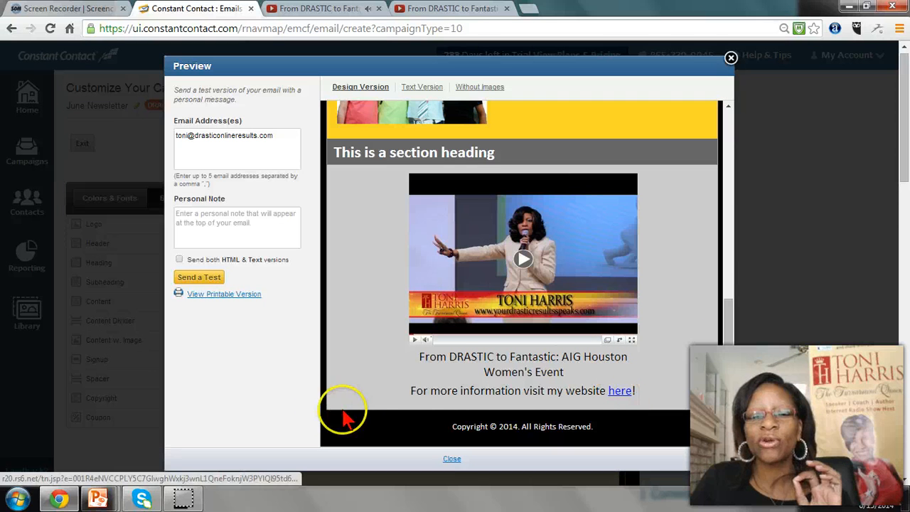
{"action": "left_click", "coordinate": [620, 392]}
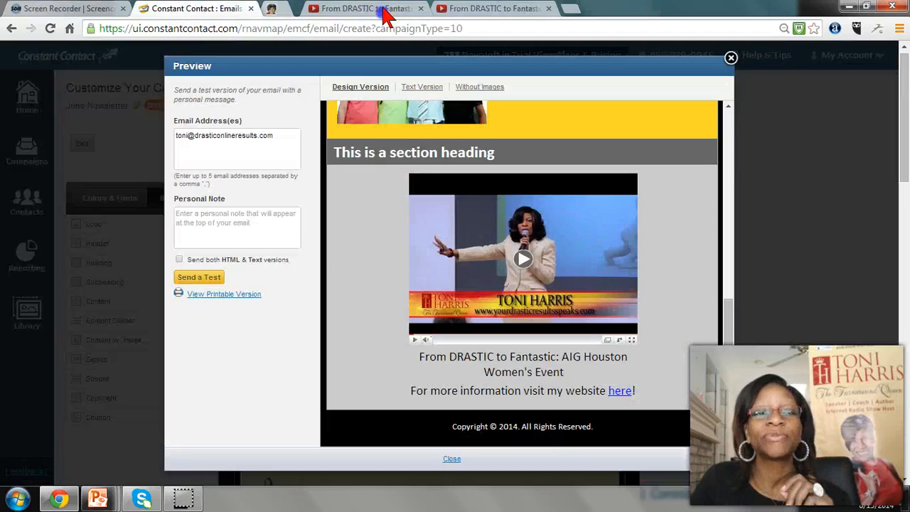
{"action": "left_click", "coordinate": [378, 9]}
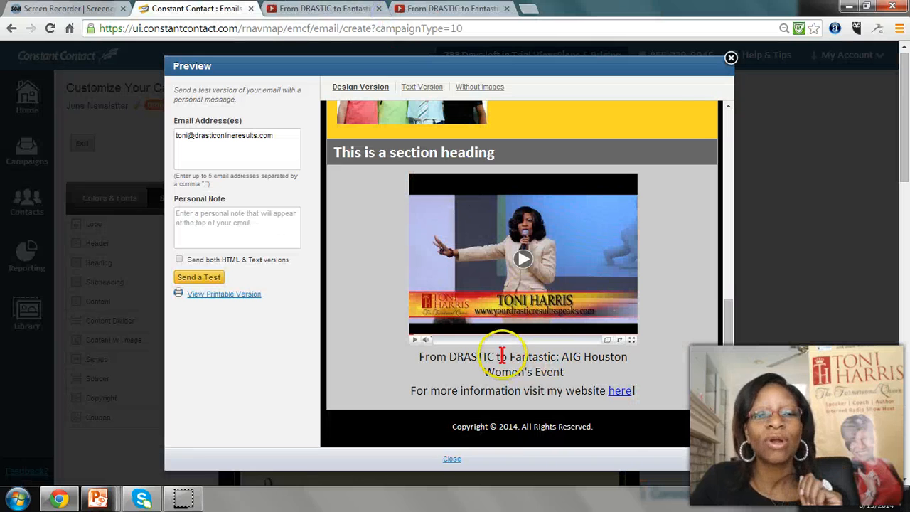
Send a test of the newsletter to the prefilled email address without a personal note and close the preview
{"action": "scroll", "coordinate": [501, 356], "scroll_direction": "up", "scroll_amount": 15}
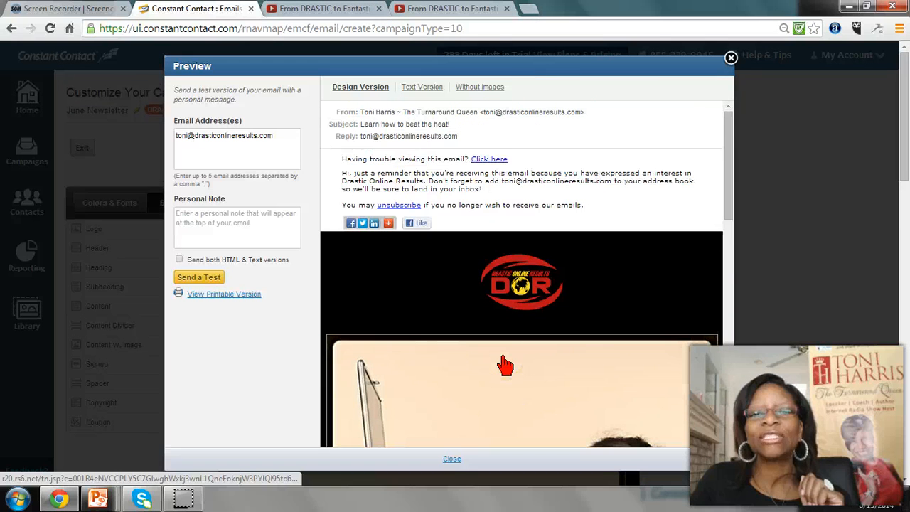
{"action": "left_click", "coordinate": [257, 223]}
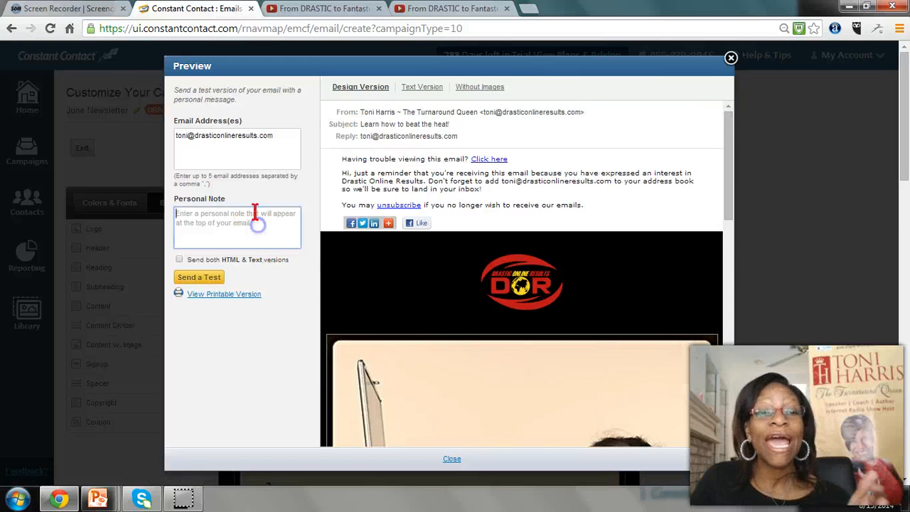
{"action": "left_click", "coordinate": [282, 131]}
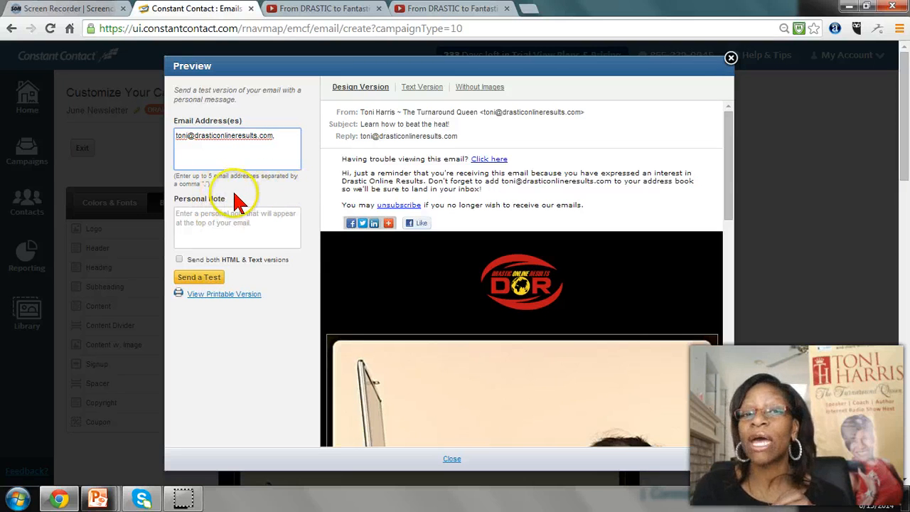
{"action": "left_click", "coordinate": [213, 231]}
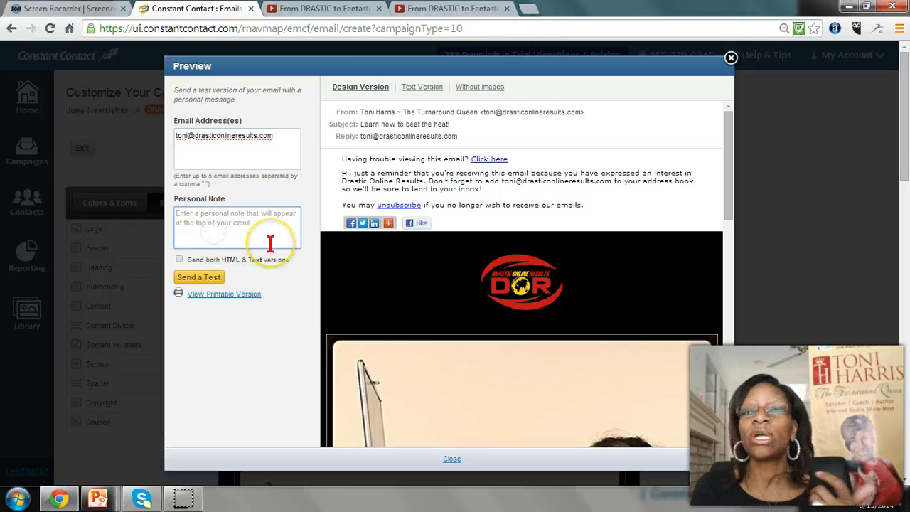
{"action": "left_click", "coordinate": [203, 278]}
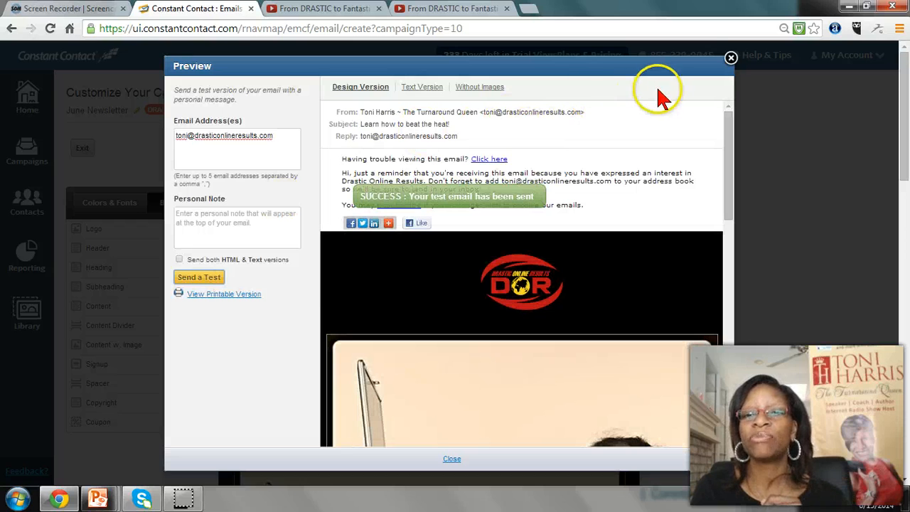
{"action": "left_click", "coordinate": [730, 58]}
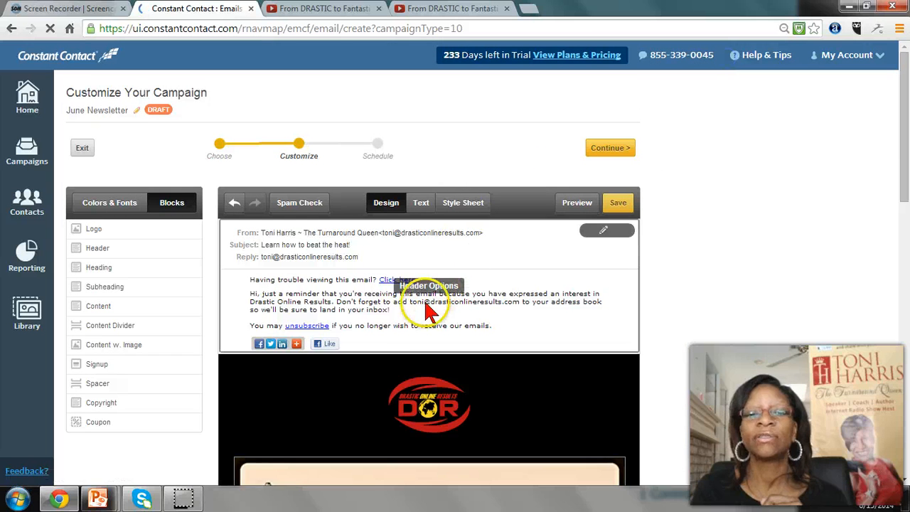
Look over the newsletter in the editor down to its footer and close the two YouTube video pages
{"action": "scroll", "coordinate": [419, 307], "scroll_direction": "down", "scroll_amount": 10}
{"action": "scroll", "coordinate": [416, 315], "scroll_direction": "down", "scroll_amount": 2}
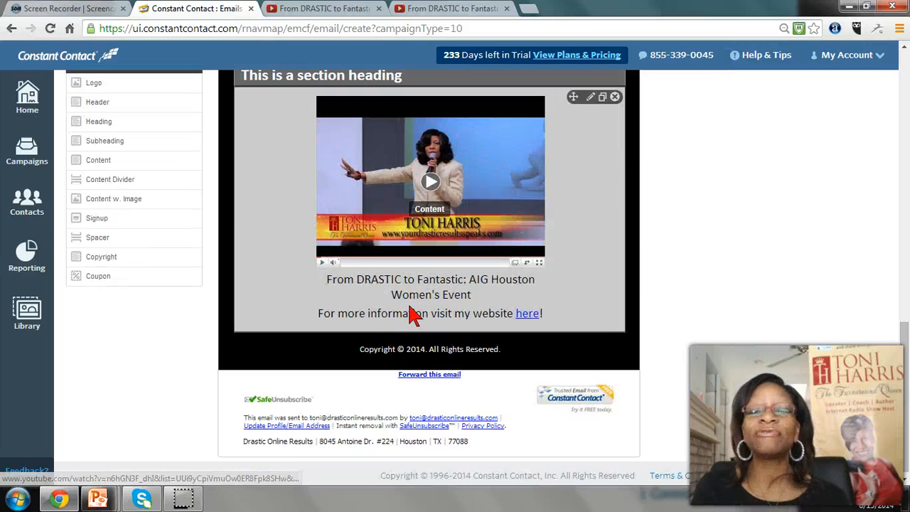
{"action": "scroll", "coordinate": [413, 317], "scroll_direction": "up", "scroll_amount": 6}
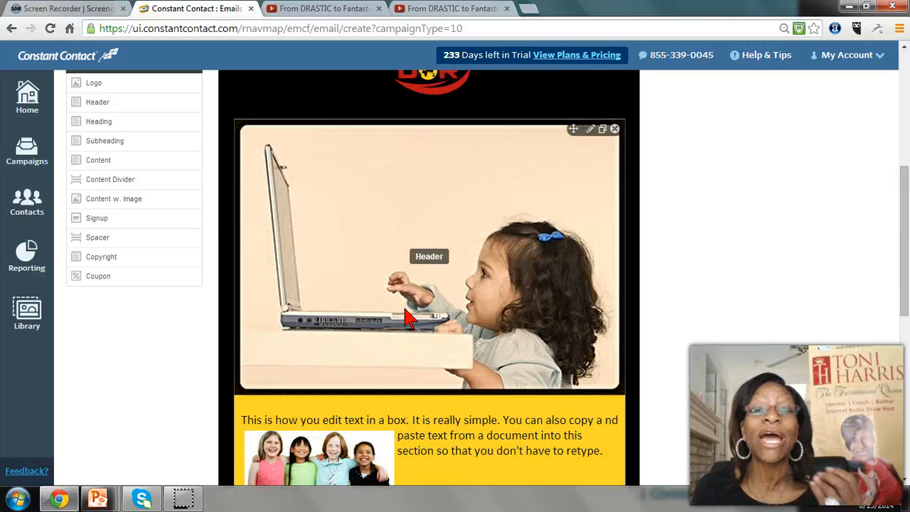
{"action": "scroll", "coordinate": [409, 320], "scroll_direction": "up", "scroll_amount": 2}
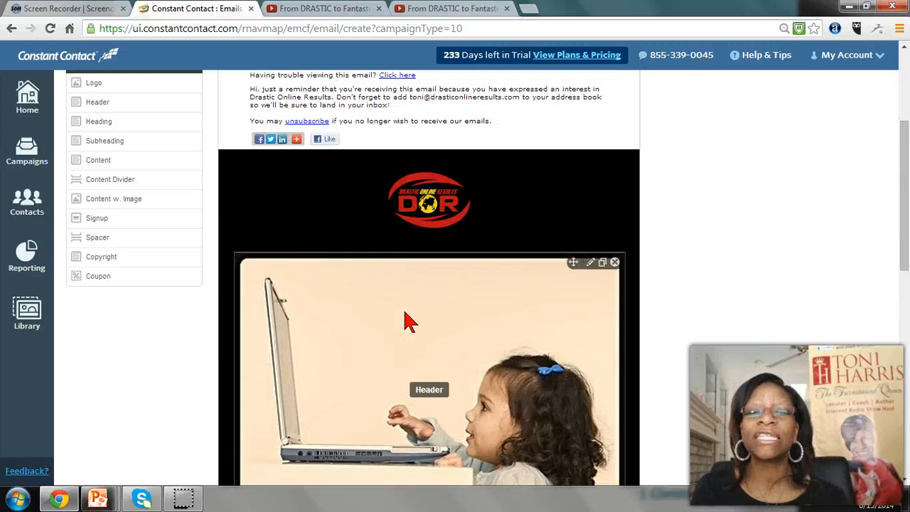
{"action": "scroll", "coordinate": [410, 321], "scroll_direction": "up", "scroll_amount": 3}
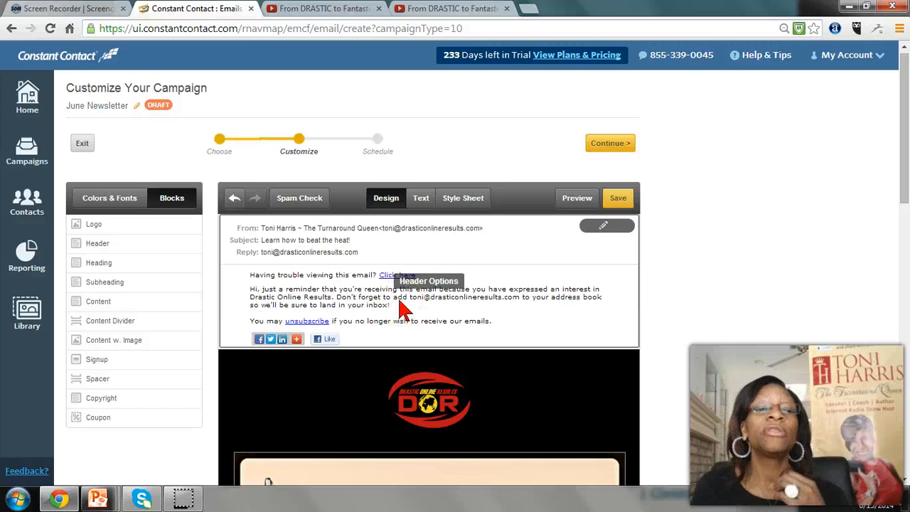
{"action": "left_click", "coordinate": [405, 318]}
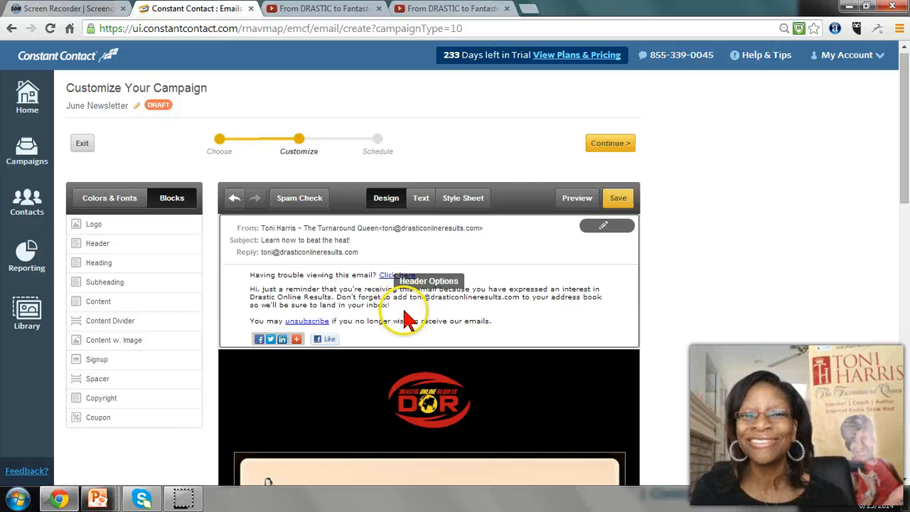
{"action": "left_click", "coordinate": [506, 8]}
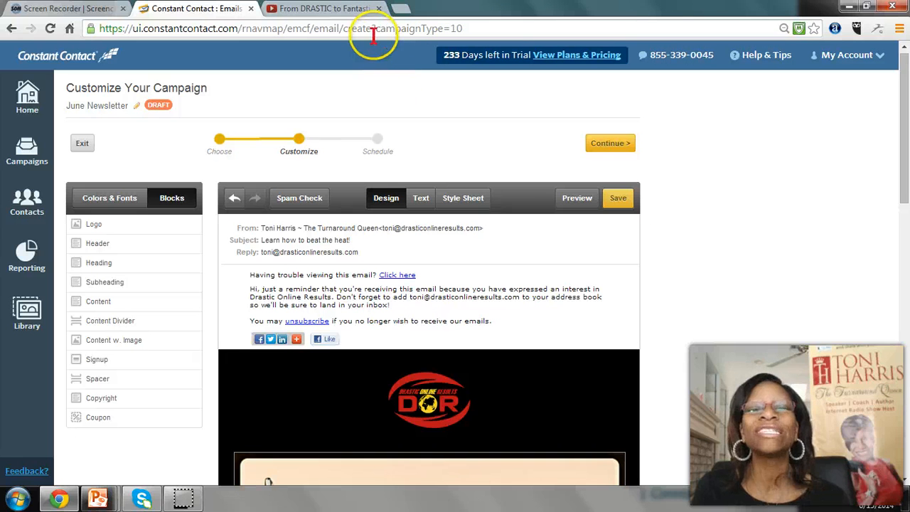
{"action": "left_click", "coordinate": [379, 9]}
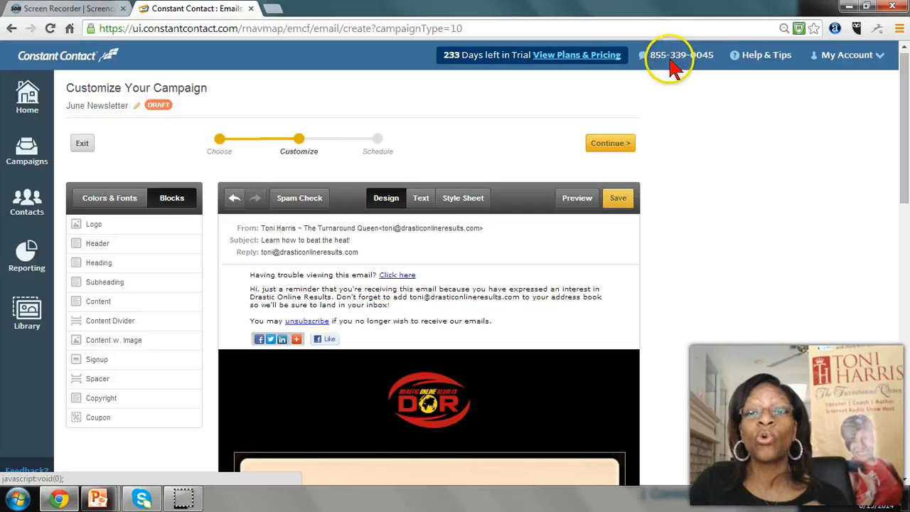
Look at the Support & Resources section of Help & Tips and close the help area
{"action": "left_click", "coordinate": [881, 61]}
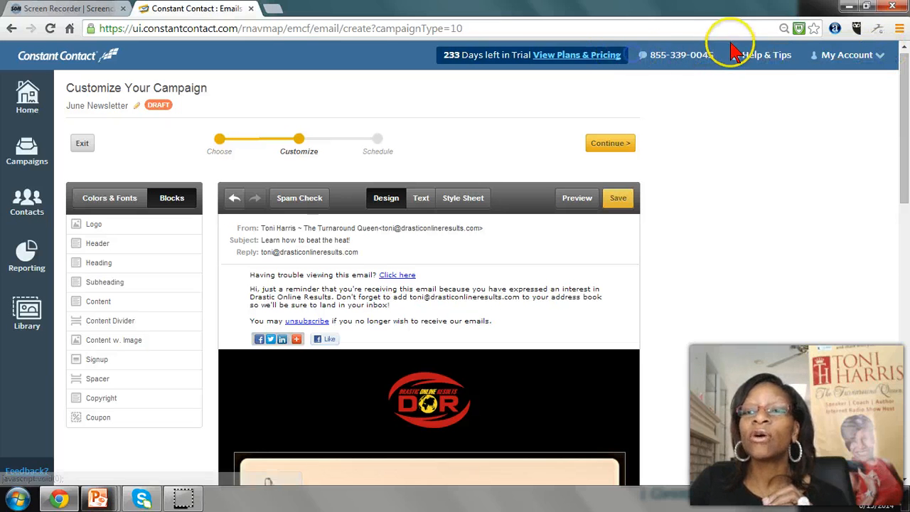
{"action": "left_click", "coordinate": [772, 66]}
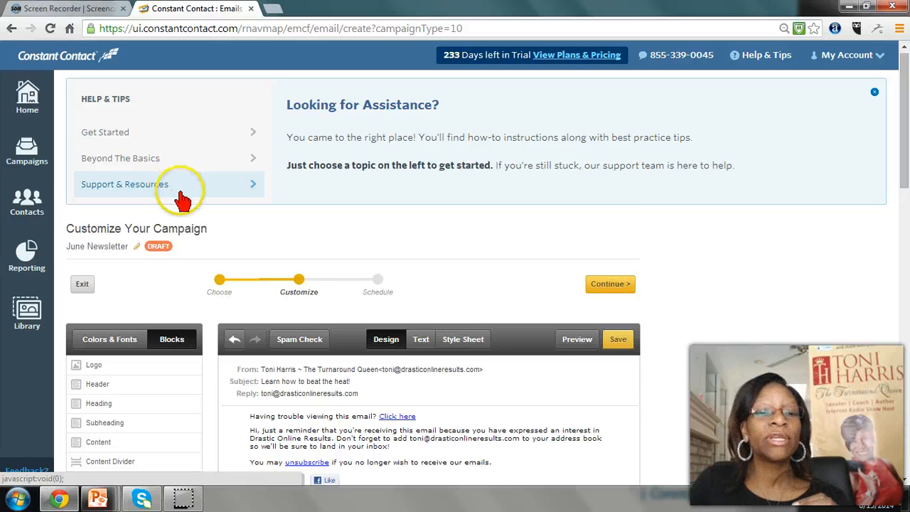
{"action": "left_click", "coordinate": [128, 197]}
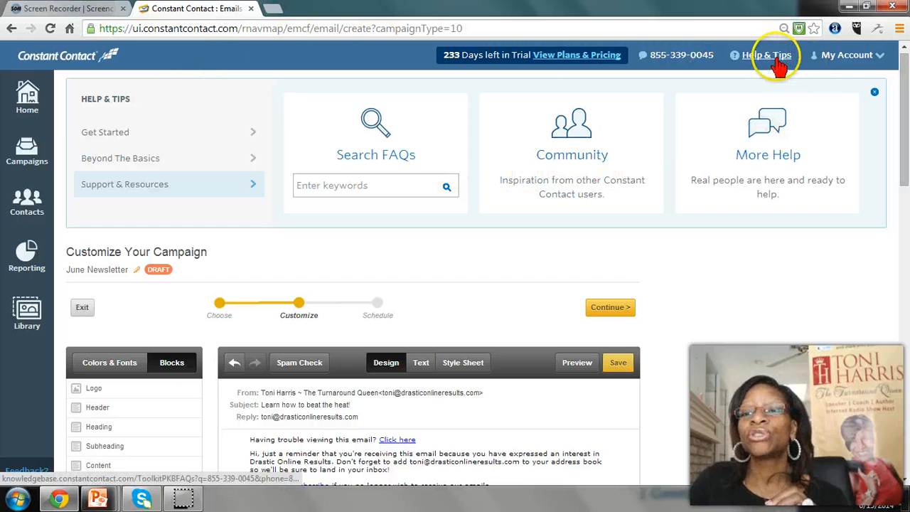
{"action": "left_click", "coordinate": [875, 91]}
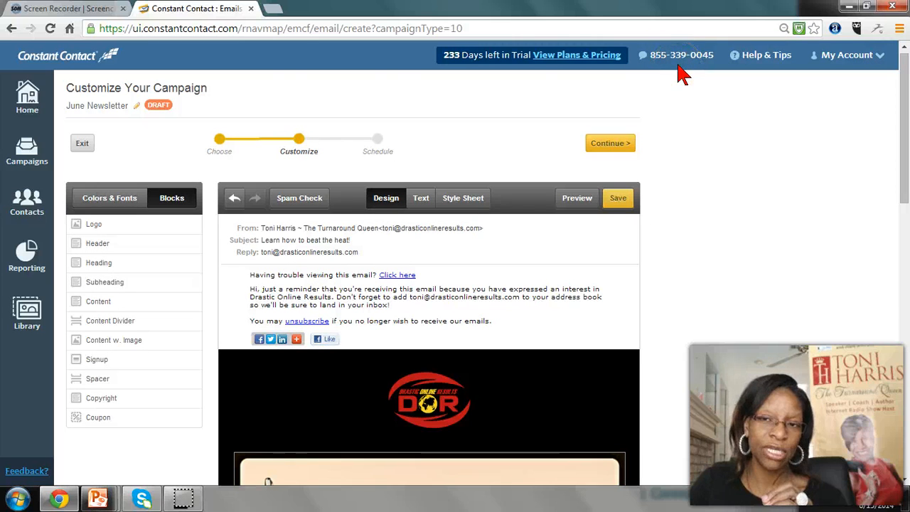
Save the June Newsletter draft and exit the campaign editor to the home page
{"action": "scroll", "coordinate": [464, 321], "scroll_direction": "down", "scroll_amount": 3}
{"action": "scroll", "coordinate": [469, 324], "scroll_direction": "up", "scroll_amount": 3}
{"action": "left_click", "coordinate": [617, 202]}
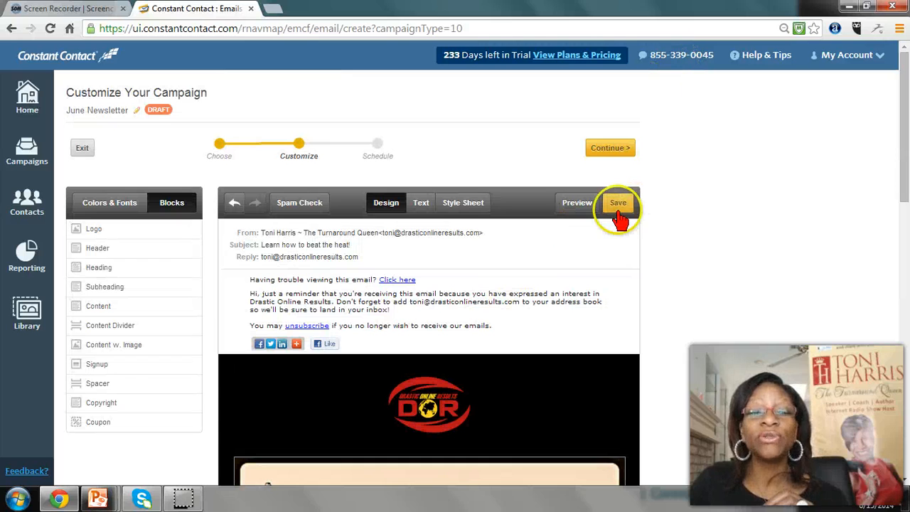
{"action": "left_click", "coordinate": [289, 153]}
{"action": "left_click", "coordinate": [80, 148]}
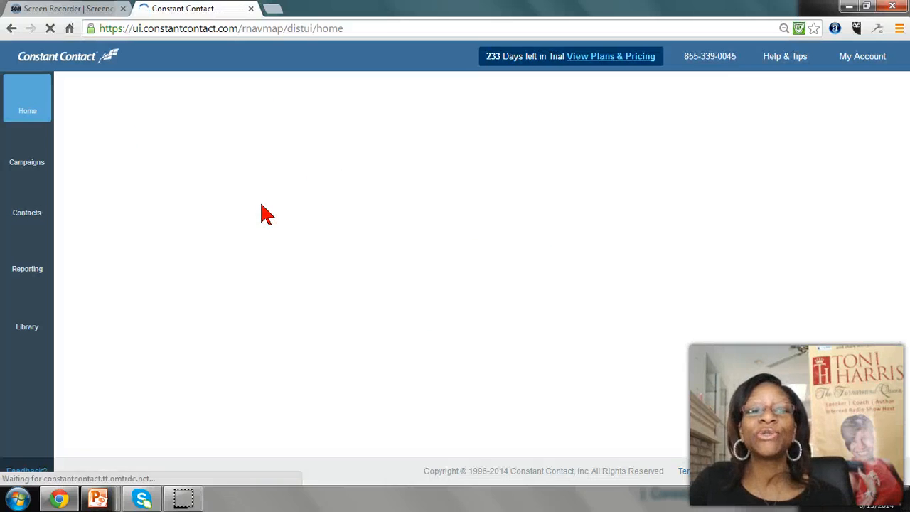
Open the contact management page and look over the available methods for adding contacts
{"action": "left_click", "coordinate": [364, 225]}
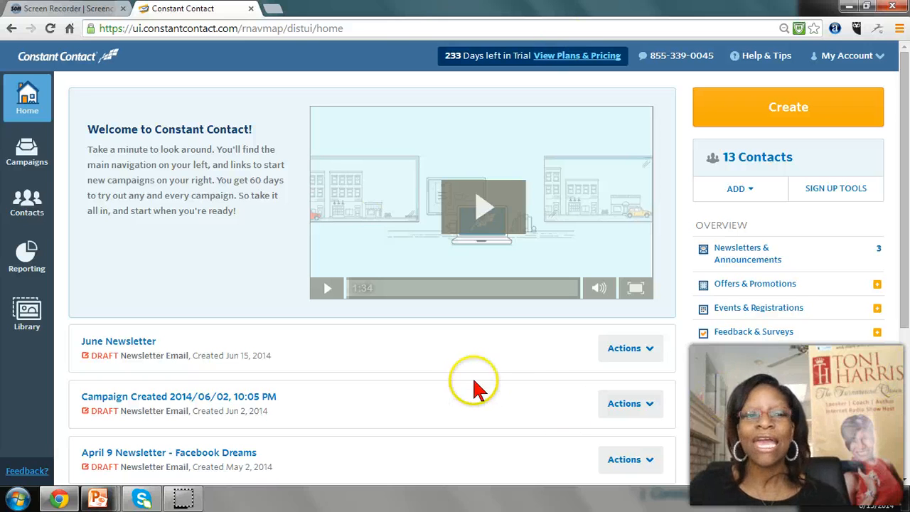
{"action": "left_click", "coordinate": [23, 206]}
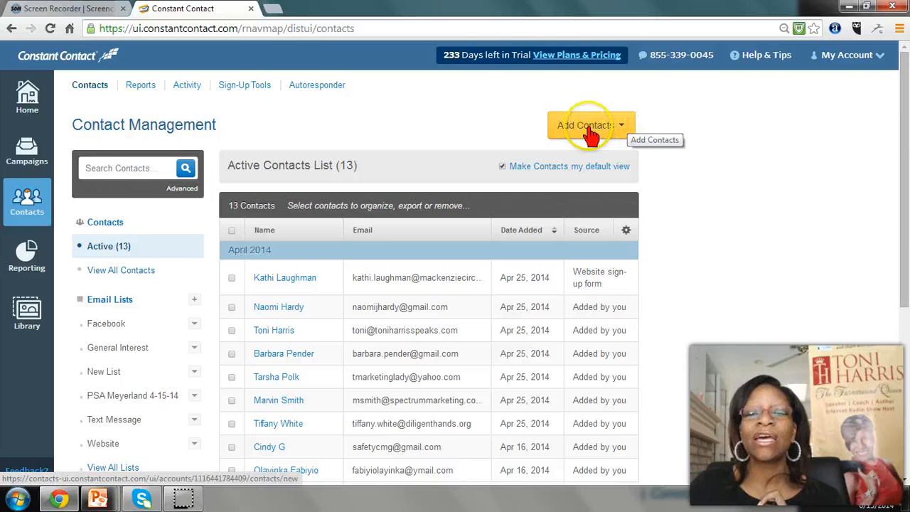
{"action": "left_click", "coordinate": [619, 128]}
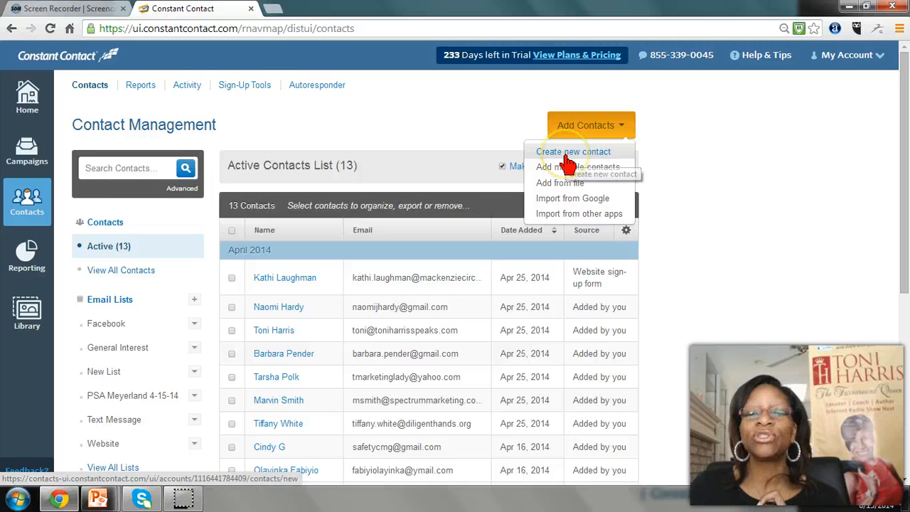
{"action": "left_click", "coordinate": [563, 178]}
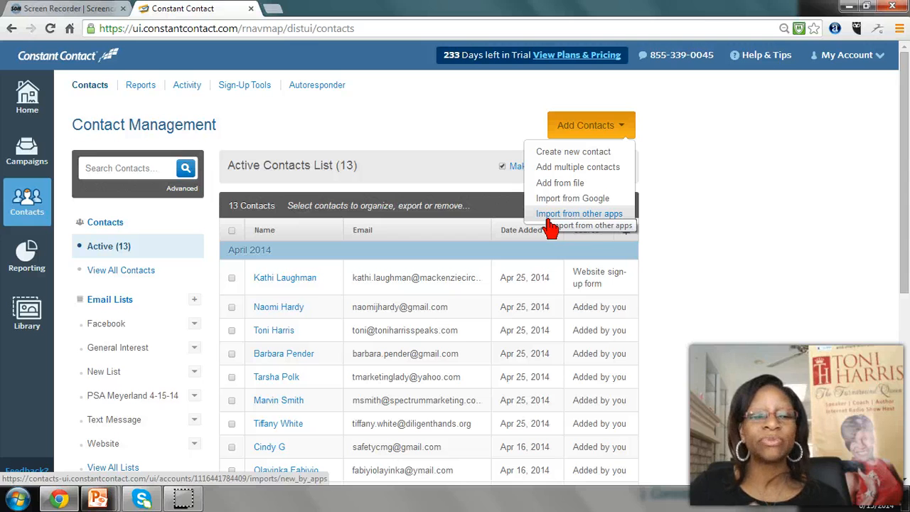
{"action": "left_click", "coordinate": [592, 129]}
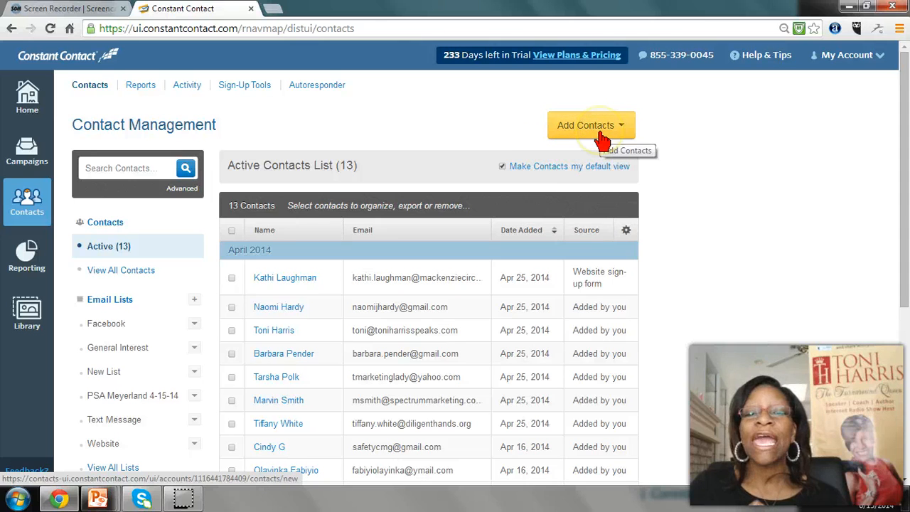
Create a new email list named "Test List for Web tutorial" and display its contacts
{"action": "left_click", "coordinate": [195, 300]}
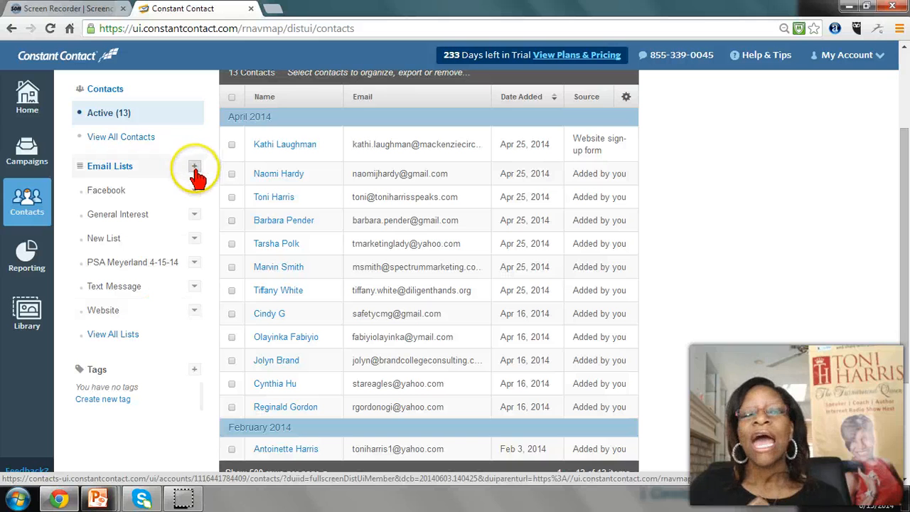
{"action": "left_click", "coordinate": [195, 170]}
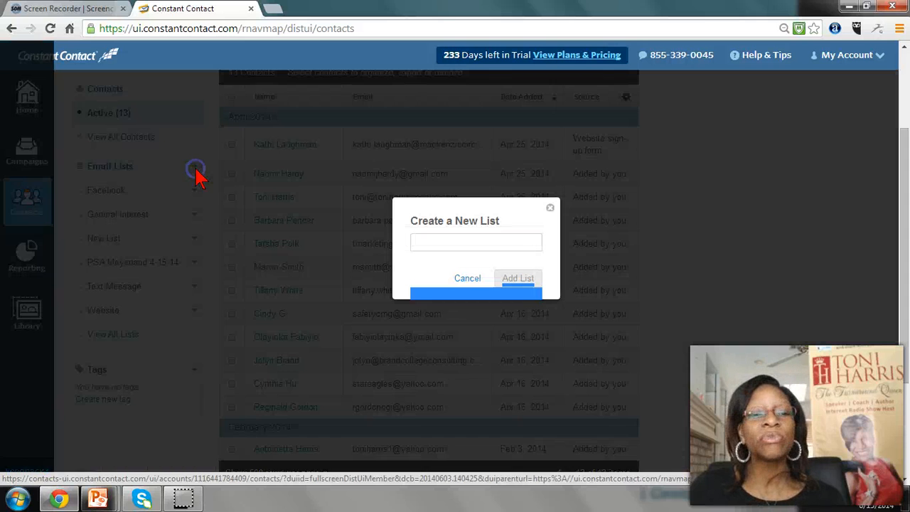
{"action": "left_click", "coordinate": [451, 246]}
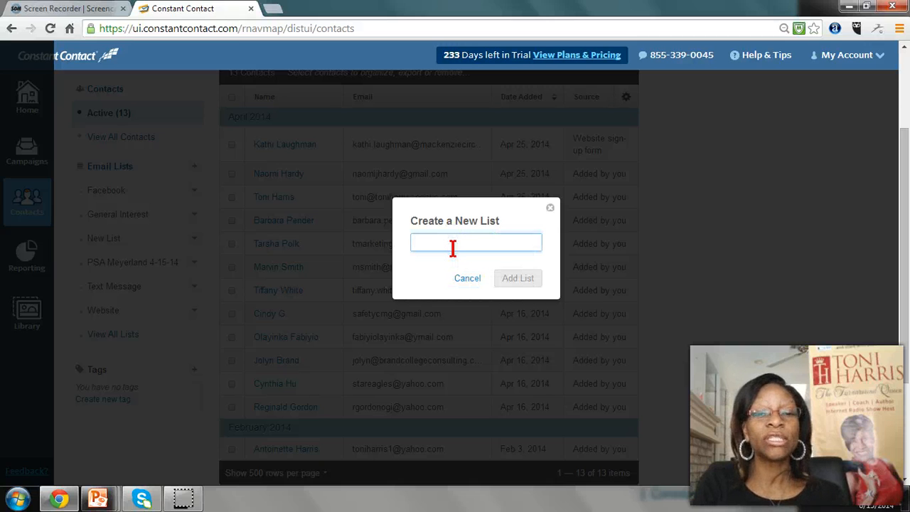
{"action": "type", "text": "Test List for Web tutorial"}
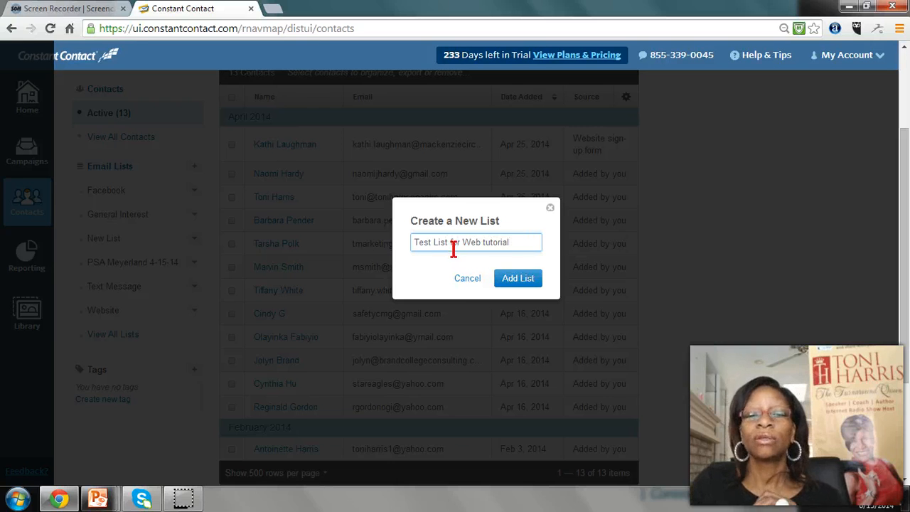
{"action": "left_click", "coordinate": [513, 279]}
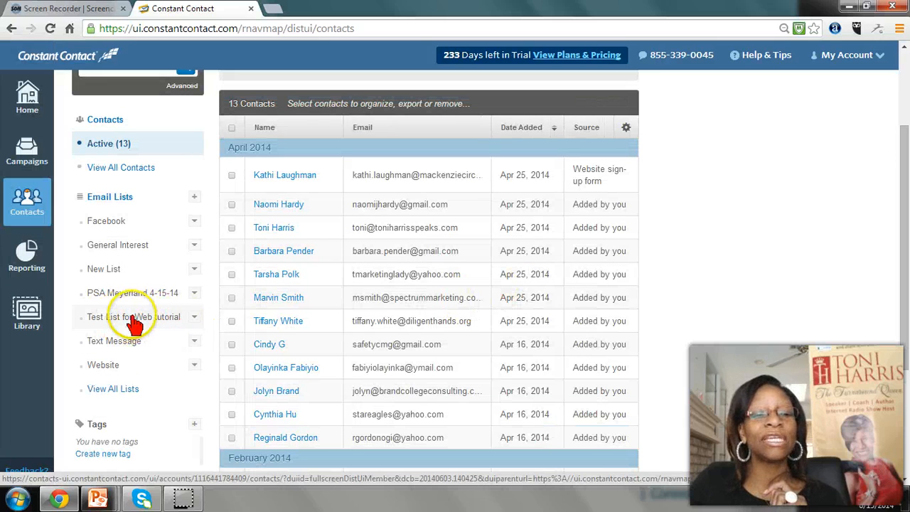
{"action": "left_click", "coordinate": [171, 318]}
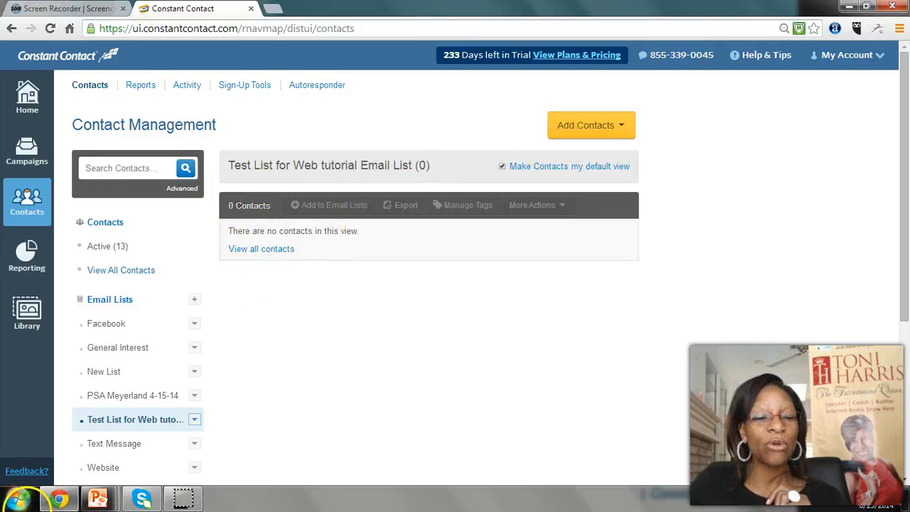
Start Microsoft Excel 2010 and open the recent workbook My contactlist.com.xlsx
{"action": "left_click", "coordinate": [18, 498]}
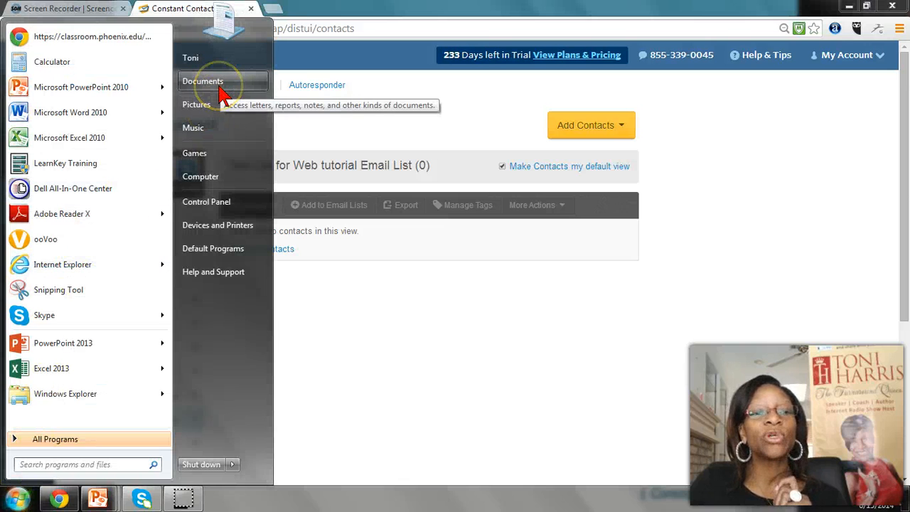
{"action": "left_click", "coordinate": [121, 139]}
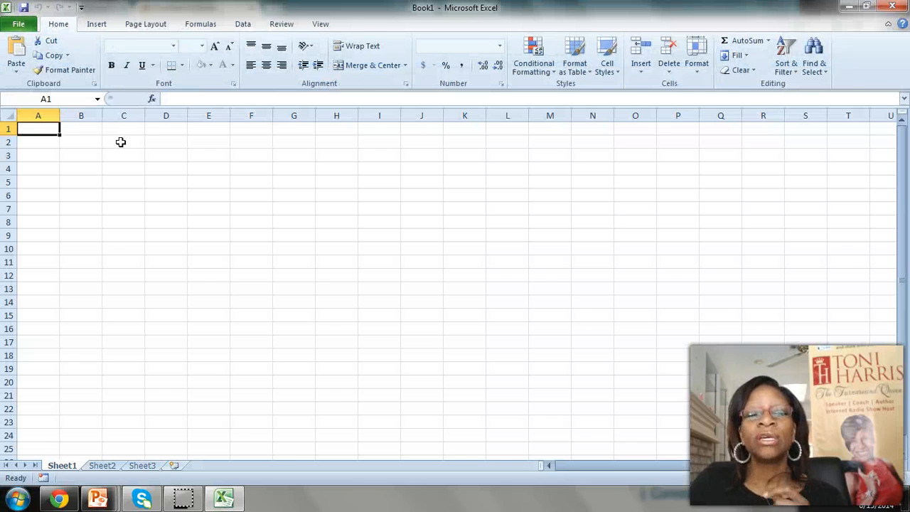
{"action": "left_click", "coordinate": [19, 26]}
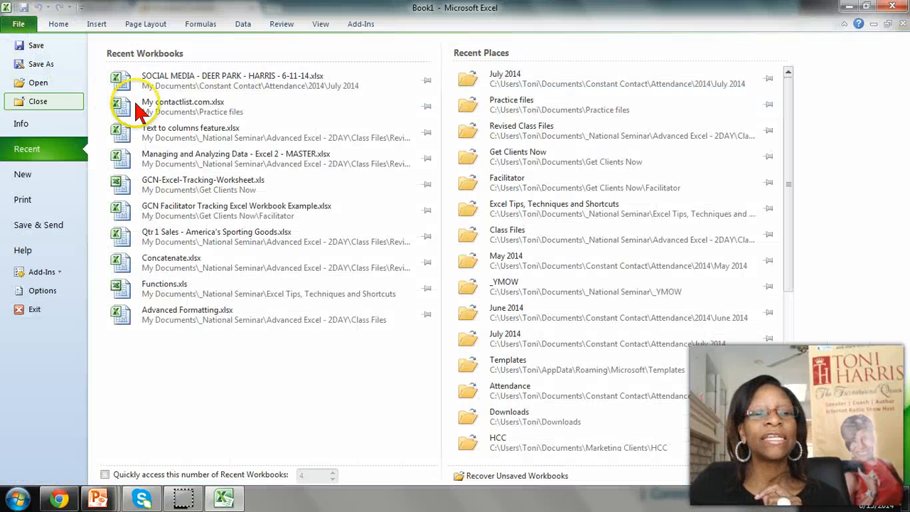
{"action": "left_click", "coordinate": [183, 113]}
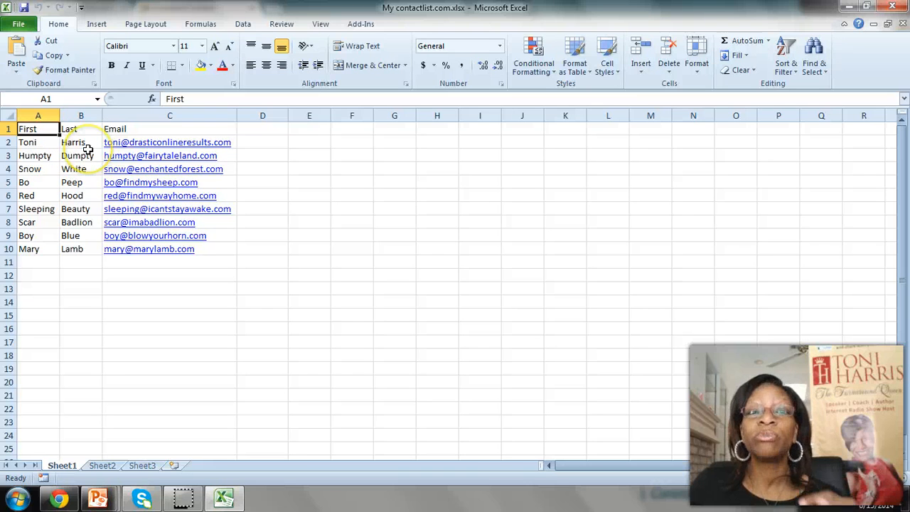
Copy all the email addresses in cells C2 to C10, without the column header
{"action": "left_click_drag", "start_coordinate": [234, 134], "coordinate": [235, 168]}
{"action": "left_click", "coordinate": [262, 142]}
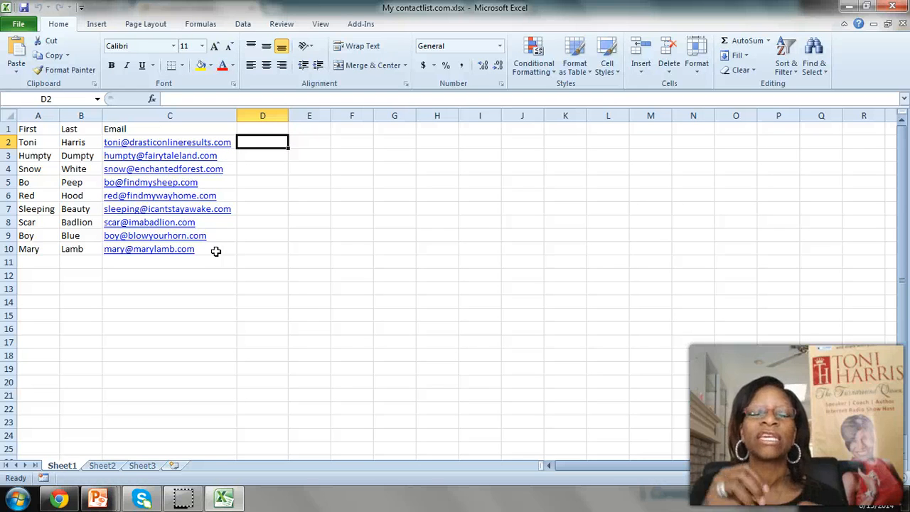
{"action": "left_click_drag", "start_coordinate": [215, 251], "coordinate": [216, 145]}
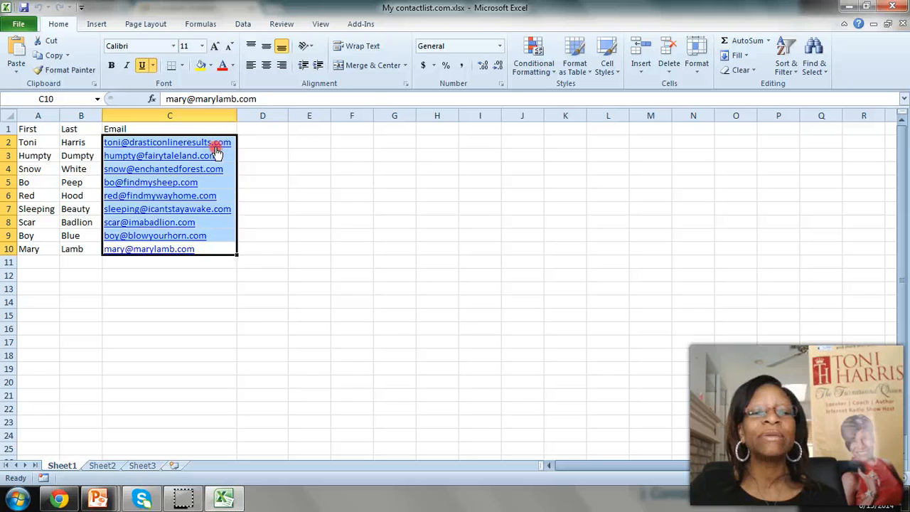
{"action": "right_click", "coordinate": [216, 153]}
{"action": "left_click", "coordinate": [250, 171]}
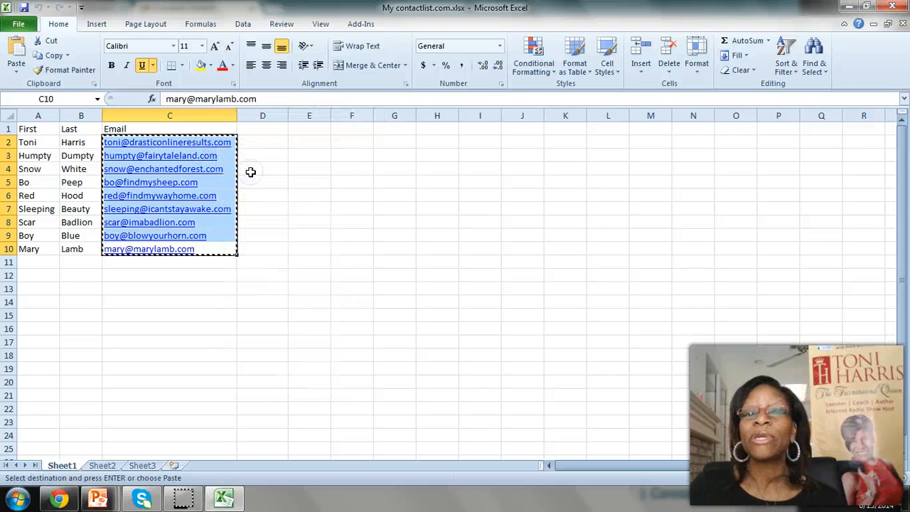
Switch back to Constant Contact in Chrome and start adding multiple contacts by pasting names and emails
{"action": "left_click", "coordinate": [143, 497]}
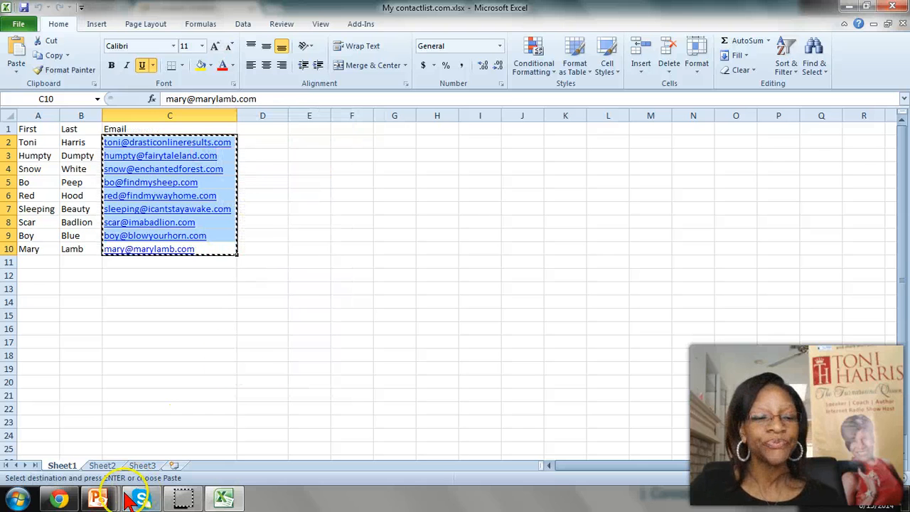
{"action": "left_click", "coordinate": [59, 498]}
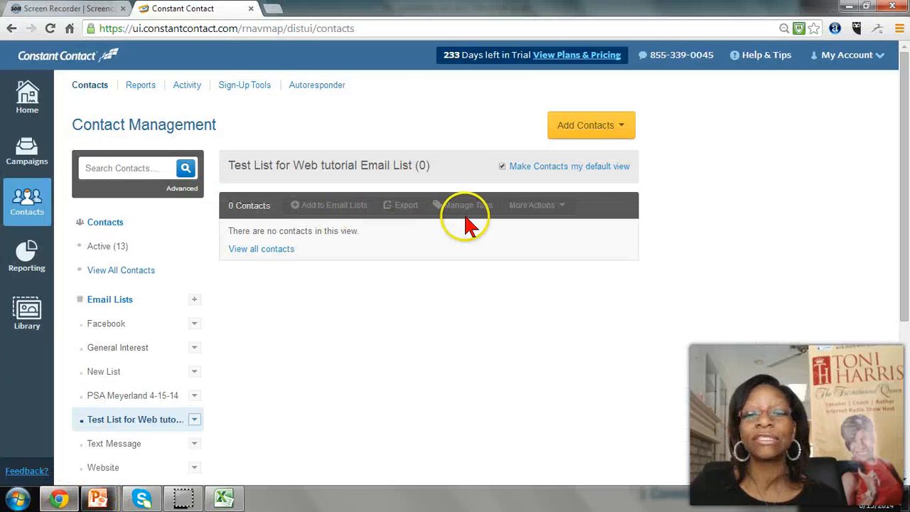
{"action": "left_click", "coordinate": [621, 126]}
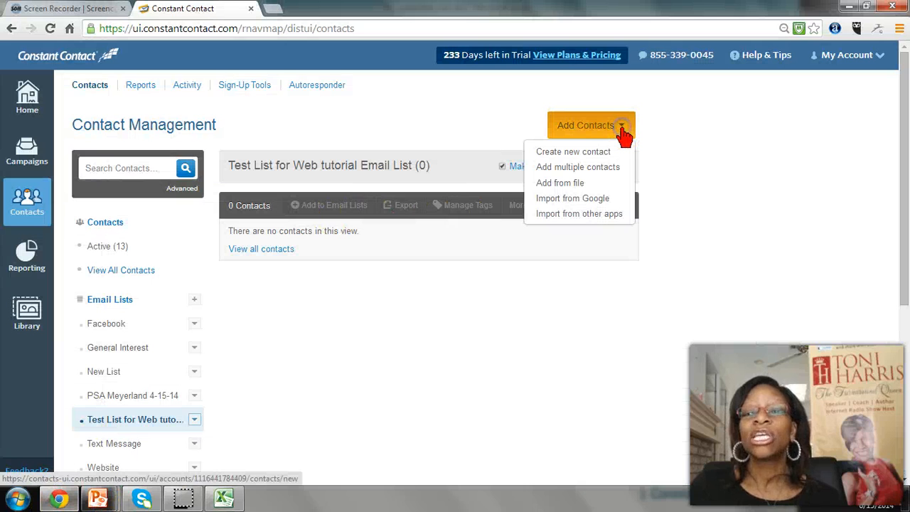
{"action": "left_click", "coordinate": [600, 176]}
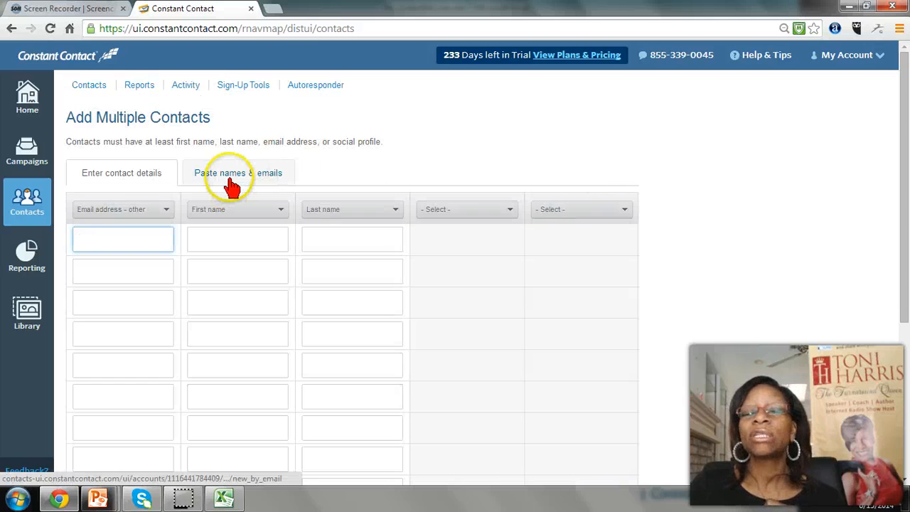
{"action": "left_click", "coordinate": [230, 180]}
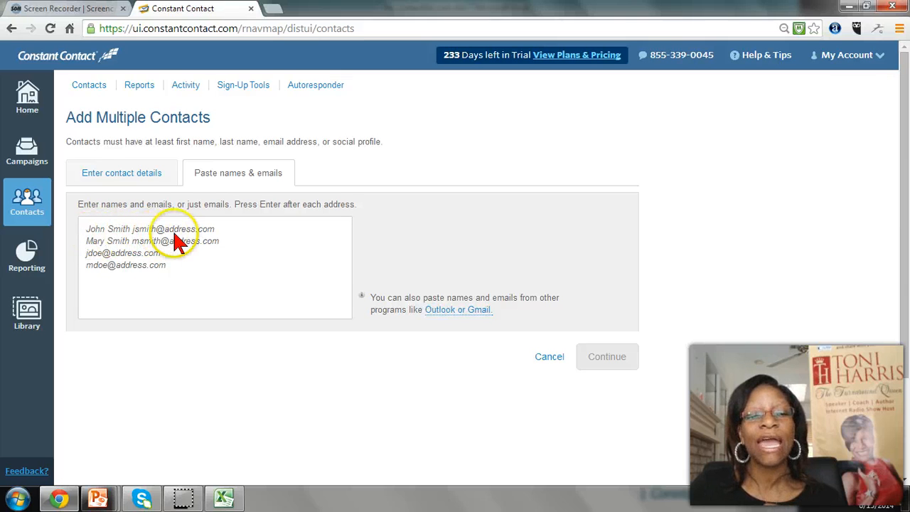
Paste the copied email addresses into the names and emails box, check the entries and continue to organizing the contacts
{"action": "left_click", "coordinate": [112, 236]}
{"action": "key", "text": "ctrl+v"}
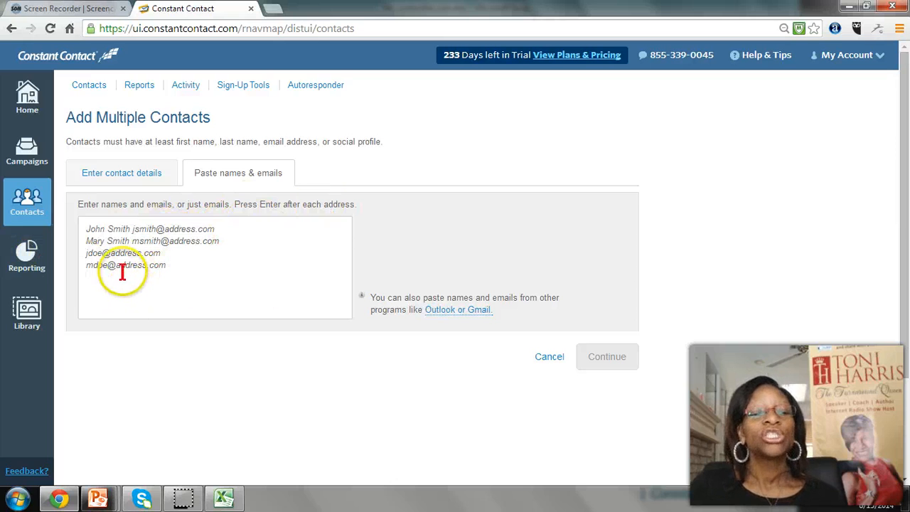
{"action": "right_click", "coordinate": [107, 288]}
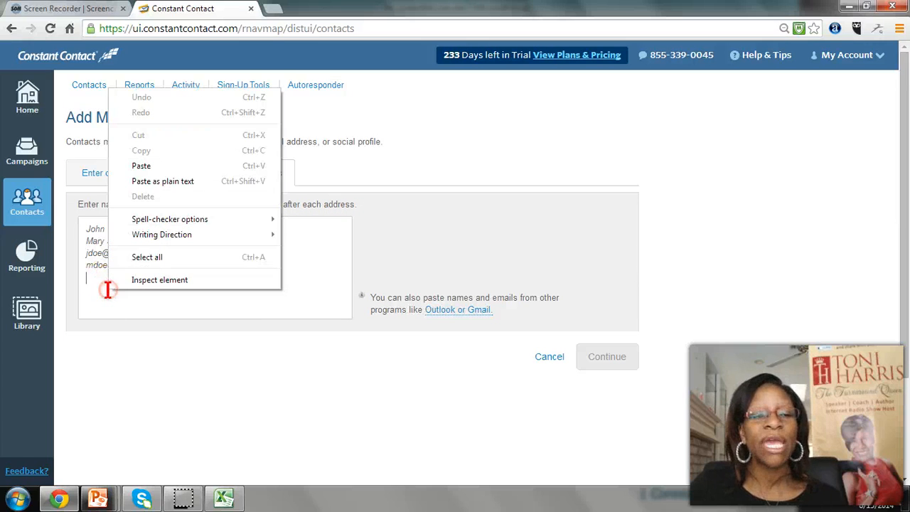
{"action": "left_click", "coordinate": [158, 168]}
{"action": "scroll", "coordinate": [206, 284], "scroll_direction": "up", "scroll_amount": 1}
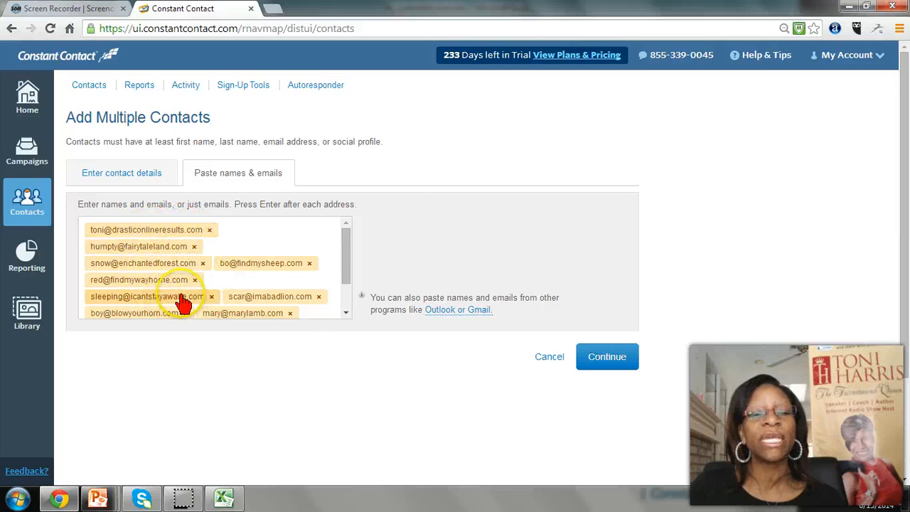
{"action": "scroll", "coordinate": [284, 278], "scroll_direction": "down", "scroll_amount": 1}
{"action": "scroll", "coordinate": [219, 275], "scroll_direction": "up", "scroll_amount": 1}
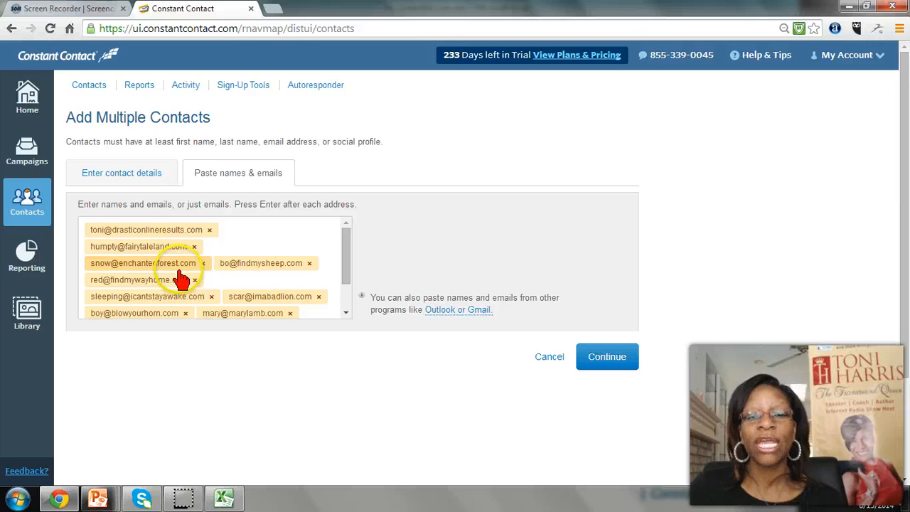
{"action": "left_click", "coordinate": [607, 361]}
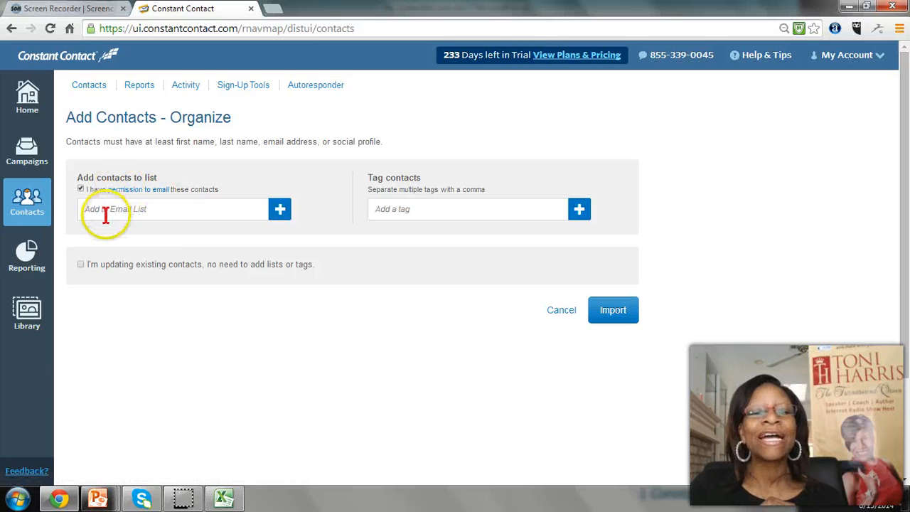
Assign the pasted contacts to the email list "Test List for Web tutorial" and import them
{"action": "left_click", "coordinate": [232, 212]}
{"action": "left_click", "coordinate": [280, 209]}
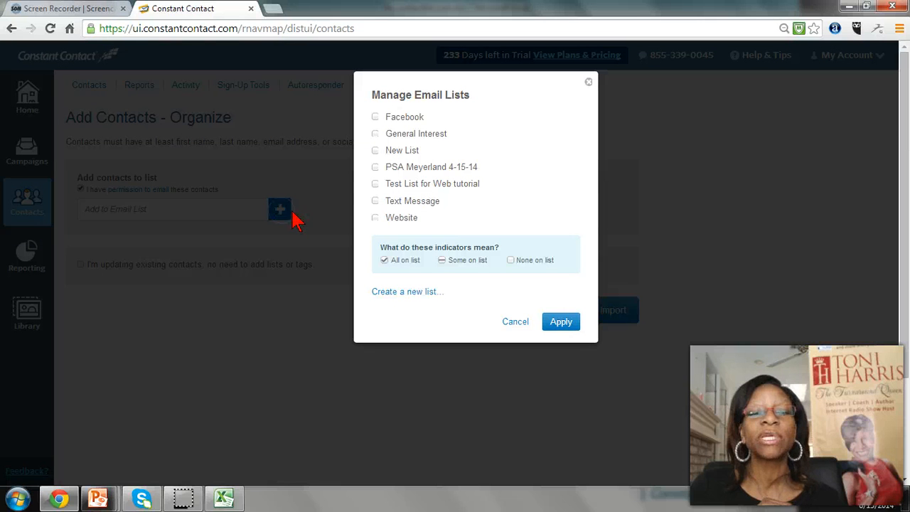
{"action": "left_click", "coordinate": [374, 184]}
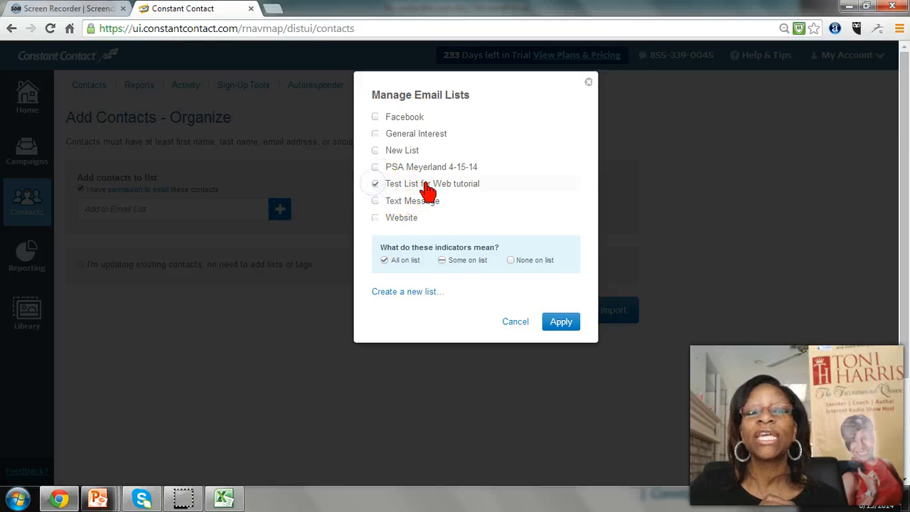
{"action": "left_click", "coordinate": [561, 323]}
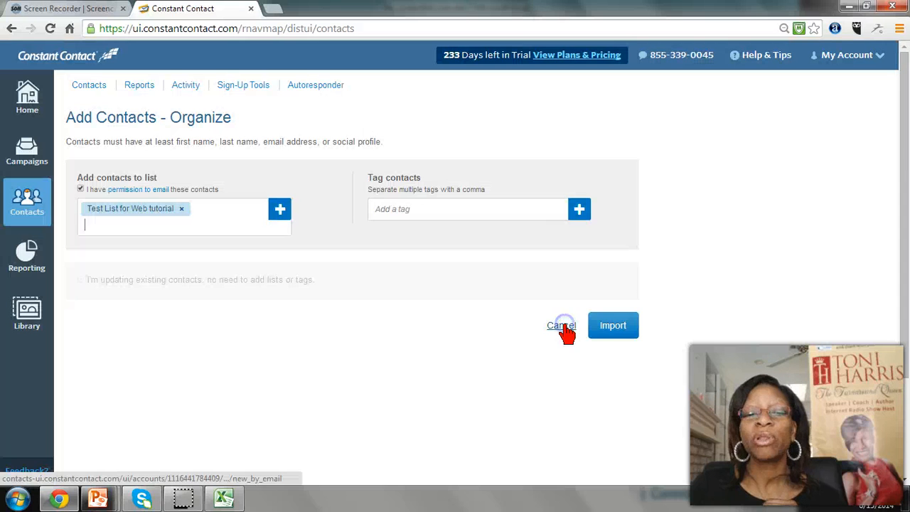
{"action": "left_click", "coordinate": [616, 327]}
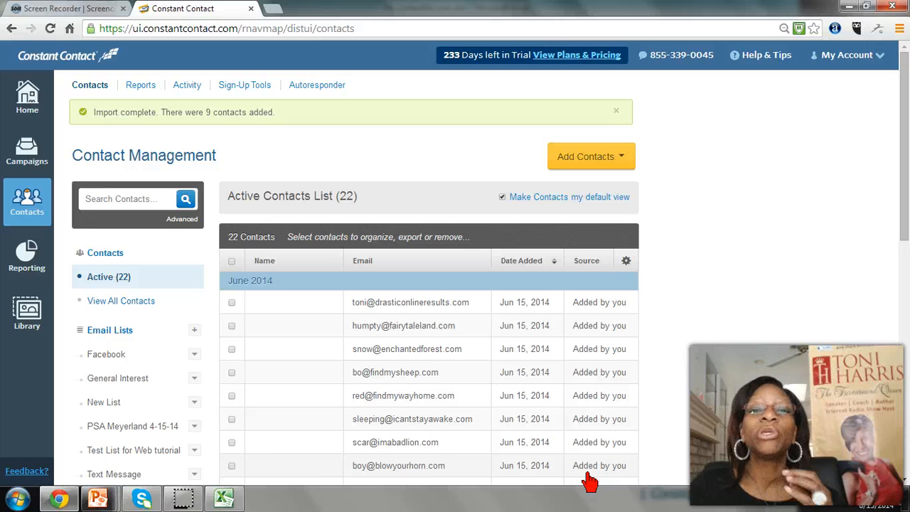
Look over the imported contacts in the active contacts list and open the My Campaigns overview
{"action": "scroll", "coordinate": [550, 442], "scroll_direction": "down", "scroll_amount": 1}
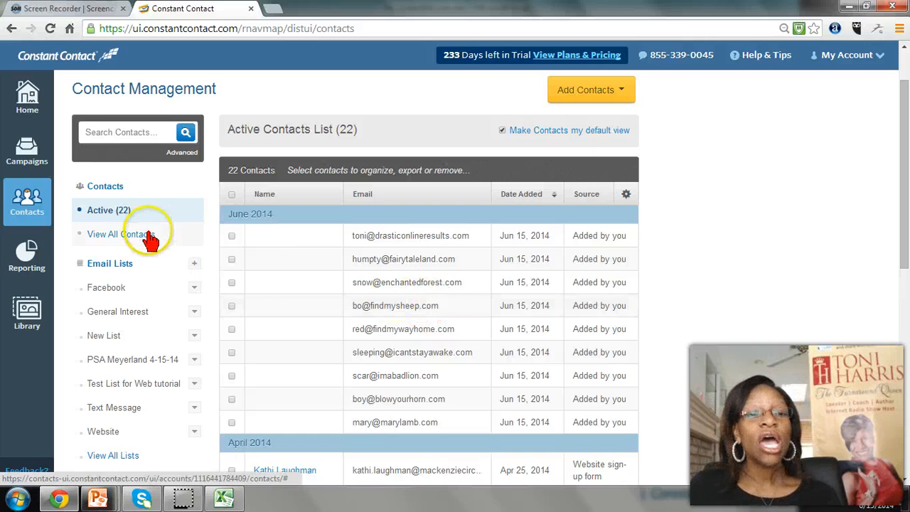
{"action": "left_click", "coordinate": [26, 162]}
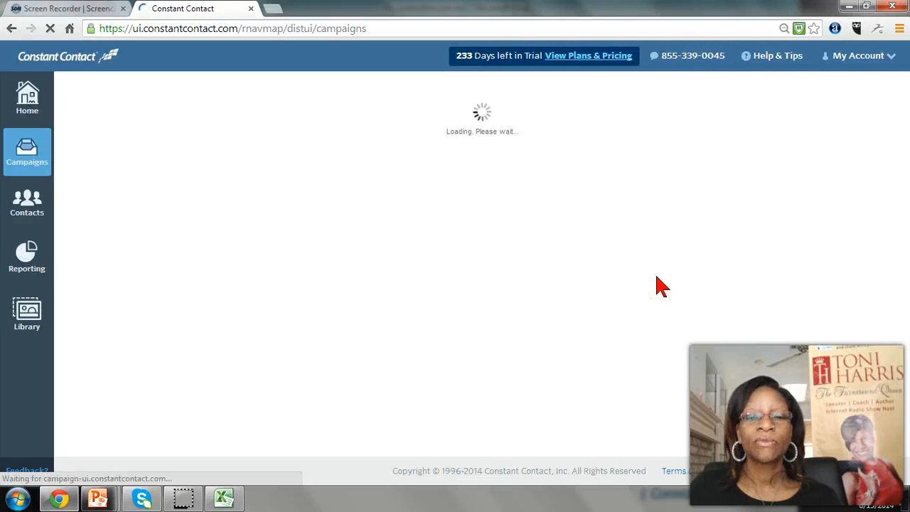
{"action": "left_click", "coordinate": [614, 279]}
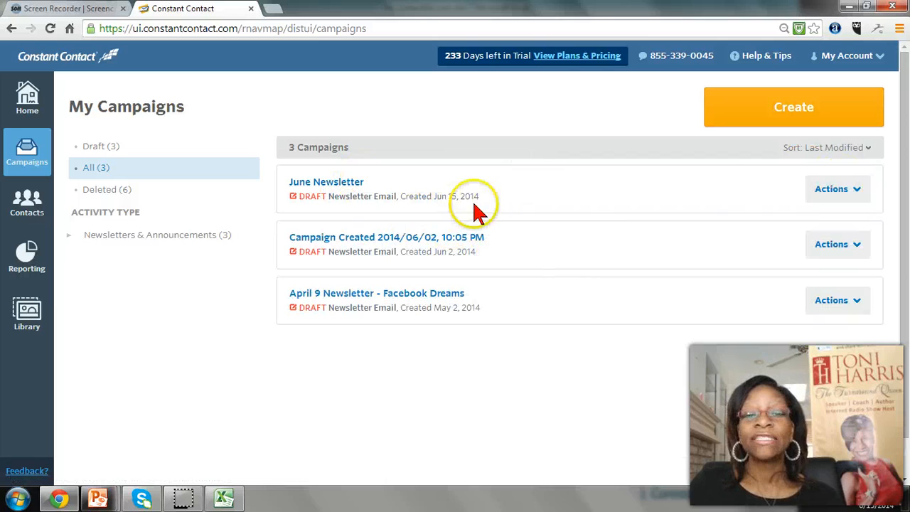
Open the June Newsletter draft for scheduling and select "Test List for Web tutorial" as its recipient list
{"action": "left_click", "coordinate": [856, 190]}
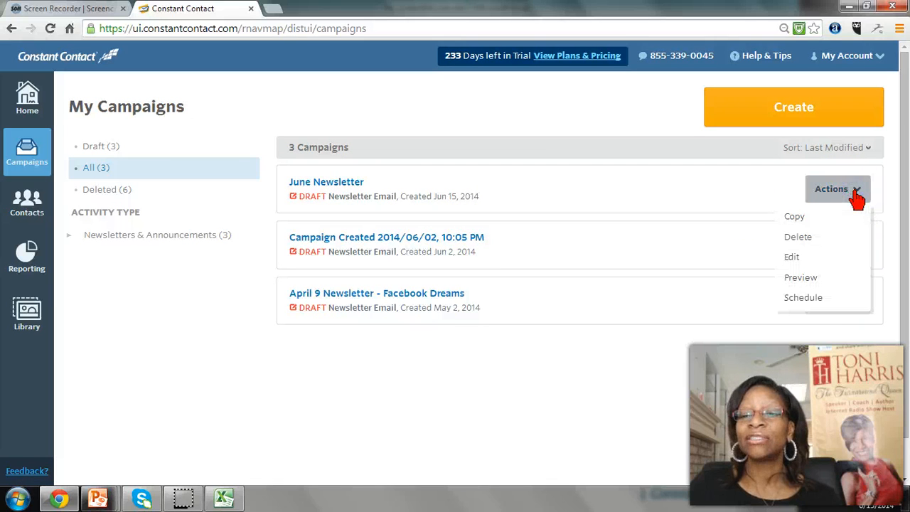
{"action": "left_click", "coordinate": [819, 298]}
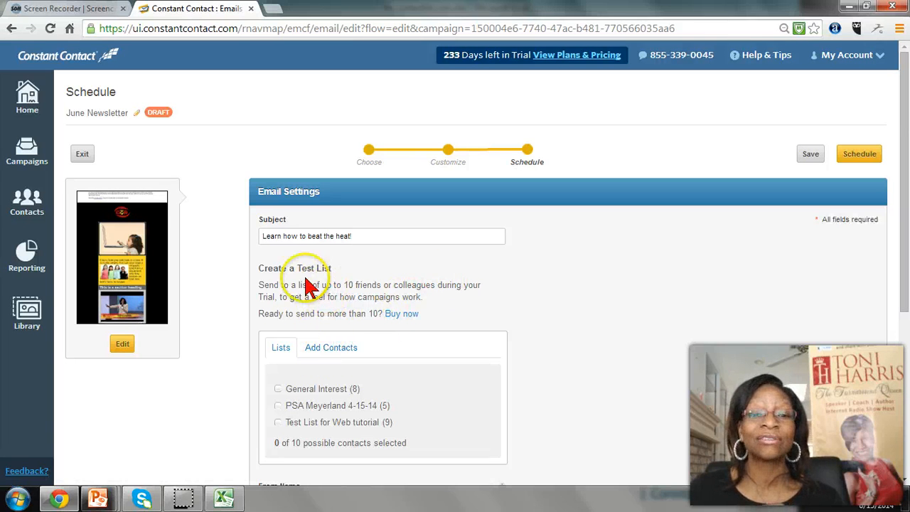
{"action": "scroll", "coordinate": [422, 302], "scroll_direction": "down", "scroll_amount": 2}
{"action": "scroll", "coordinate": [417, 317], "scroll_direction": "up", "scroll_amount": 1}
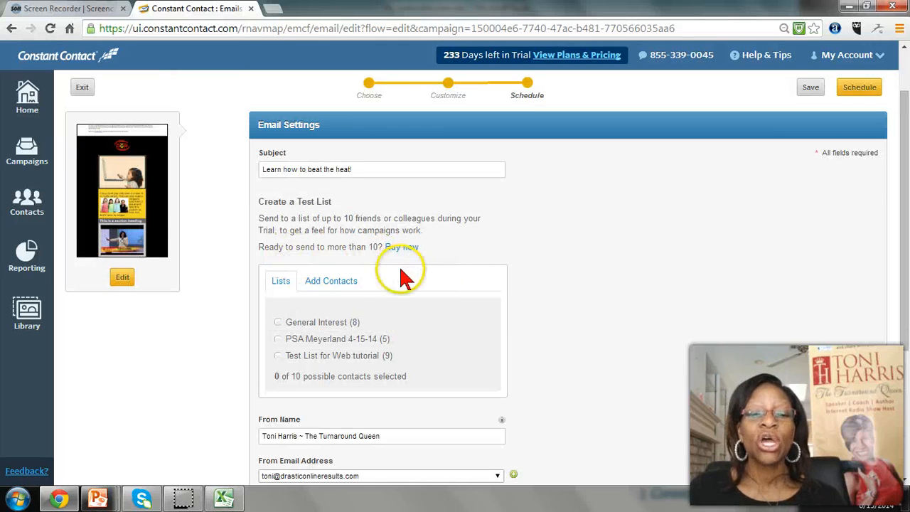
{"action": "left_click", "coordinate": [276, 360]}
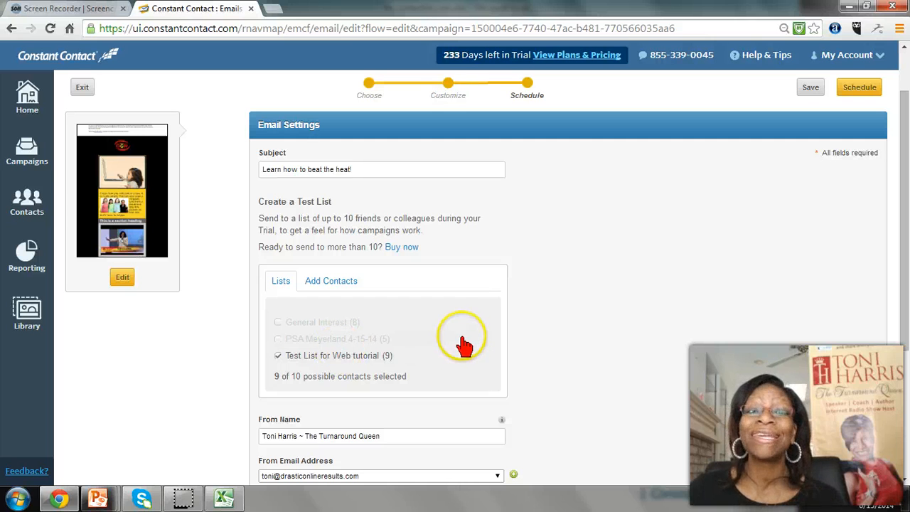
{"action": "scroll", "coordinate": [463, 325], "scroll_direction": "down", "scroll_amount": 2}
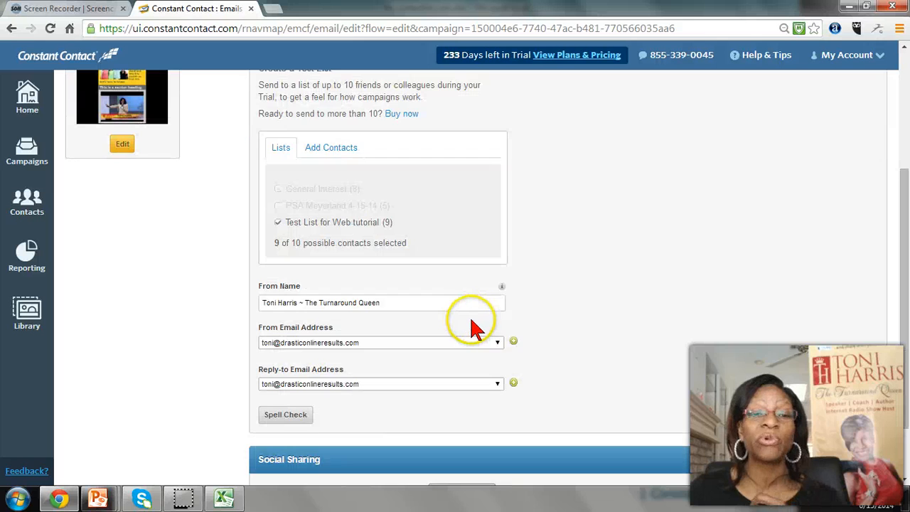
{"action": "scroll", "coordinate": [467, 327], "scroll_direction": "up", "scroll_amount": 1}
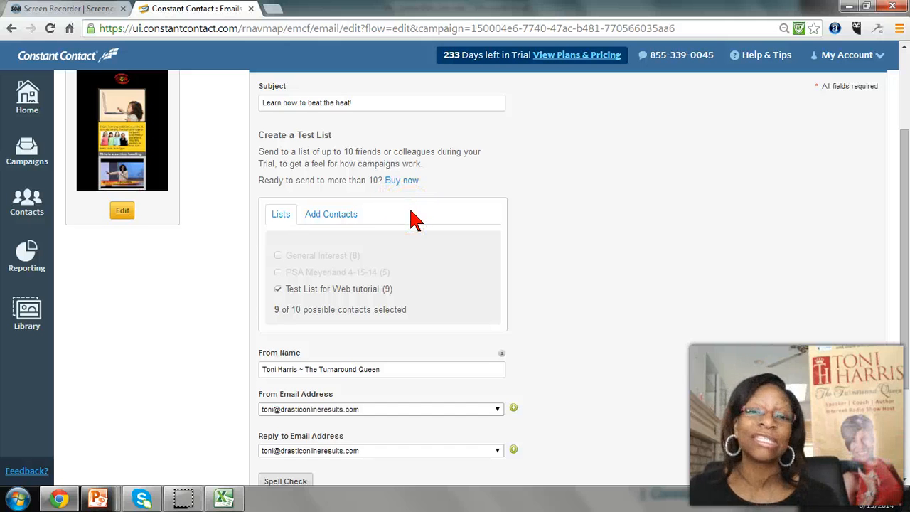
Set up Simple Share for the newsletter and insert the grey little-girl laptop image as the first Facebook post's thumbnail
{"action": "scroll", "coordinate": [404, 250], "scroll_direction": "down", "scroll_amount": 3}
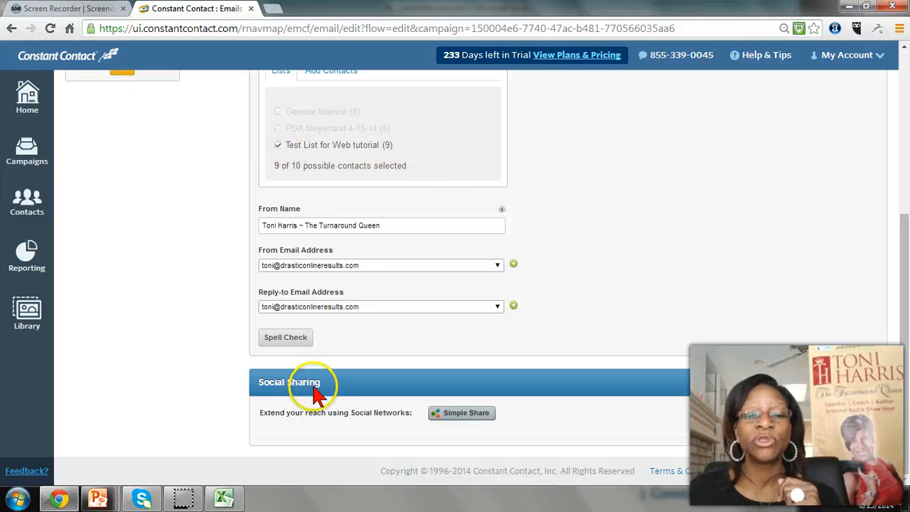
{"action": "left_click", "coordinate": [452, 415]}
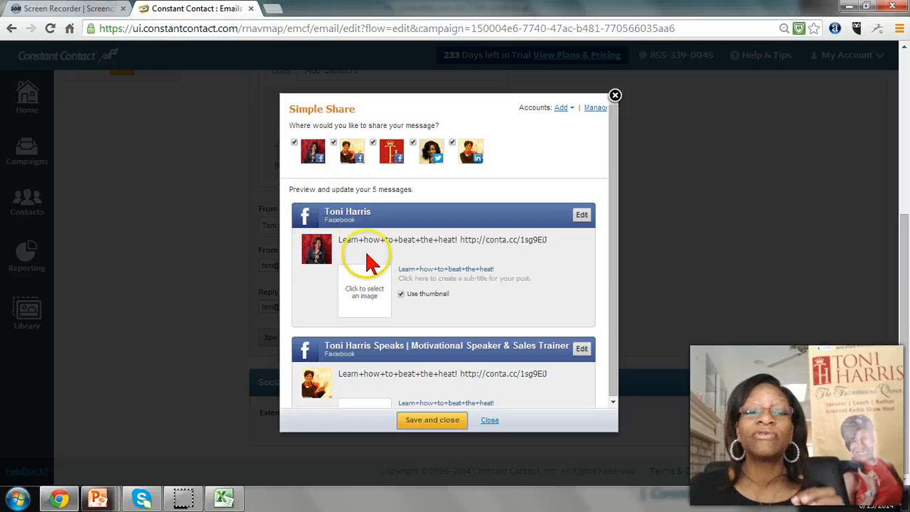
{"action": "left_click", "coordinate": [361, 298]}
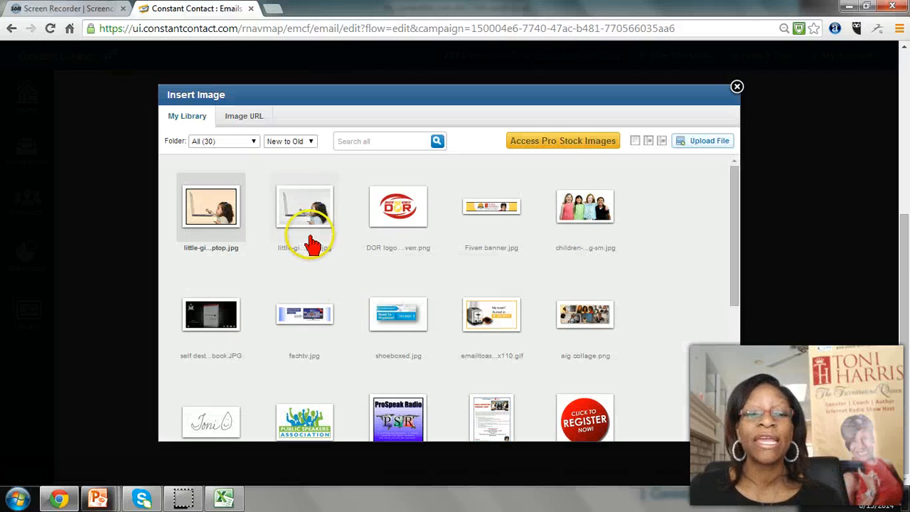
{"action": "mouse_move", "coordinate": [315, 239]}
{"action": "left_click", "coordinate": [331, 270]}
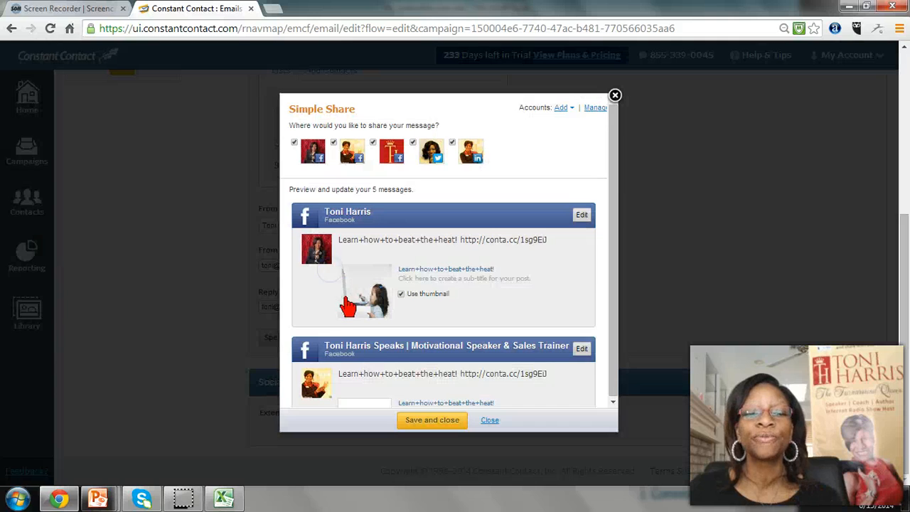
Insert the warm-toned little-girl-laptop.jpg as the thumbnail of the second Facebook post
{"action": "scroll", "coordinate": [365, 333], "scroll_direction": "down", "scroll_amount": 2}
{"action": "left_click", "coordinate": [368, 357]}
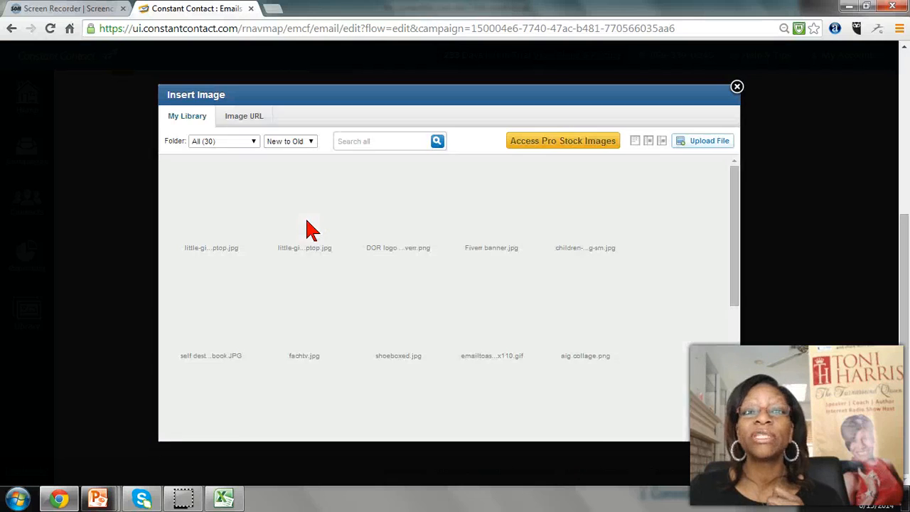
{"action": "left_click", "coordinate": [234, 239]}
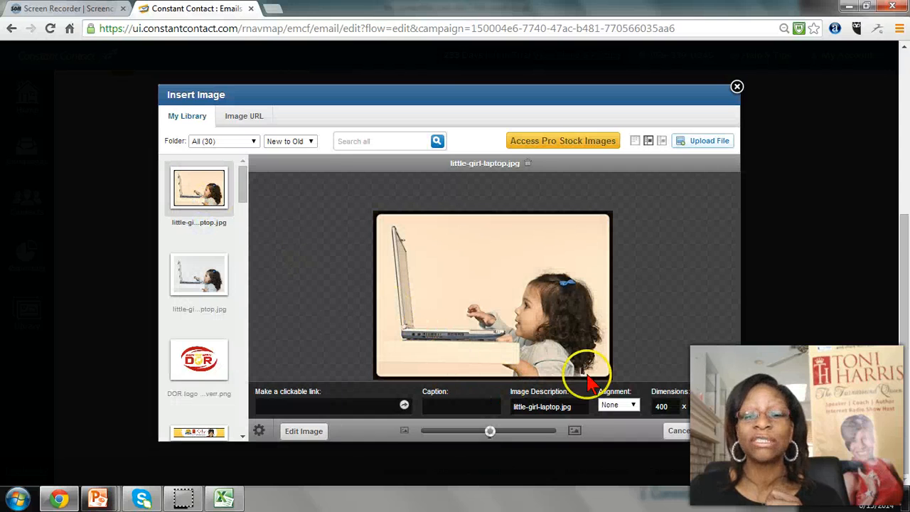
{"action": "left_click", "coordinate": [707, 427]}
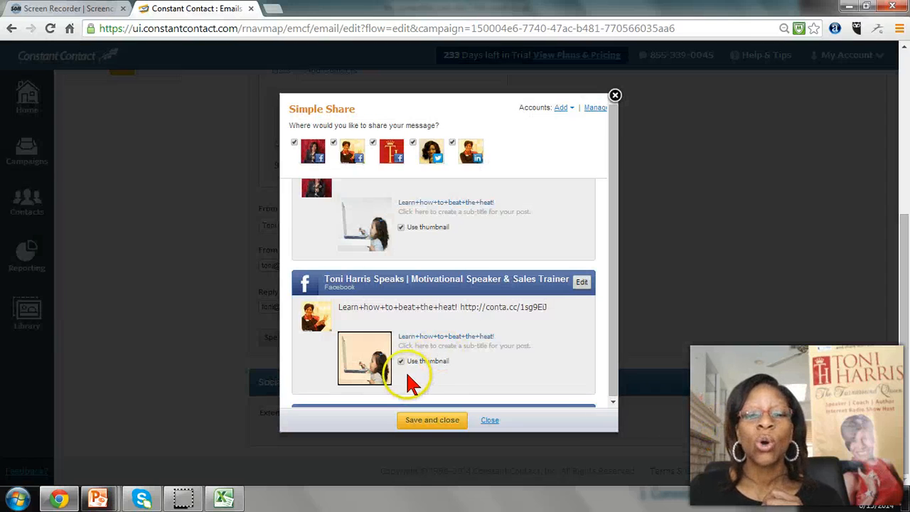
Add the same warm-toned little-girl laptop image as the thumbnail of the third Facebook post
{"action": "scroll", "coordinate": [412, 376], "scroll_direction": "down", "scroll_amount": 2}
{"action": "left_click", "coordinate": [370, 371]}
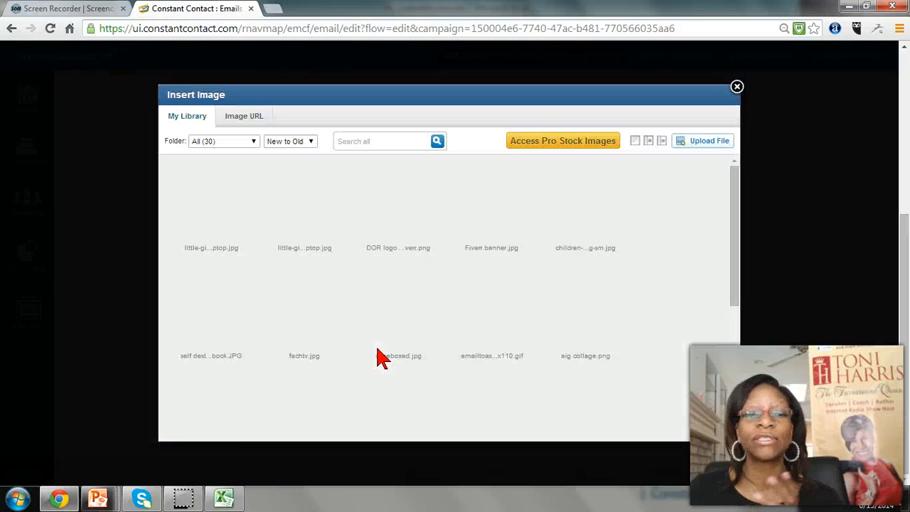
{"action": "left_click", "coordinate": [202, 251]}
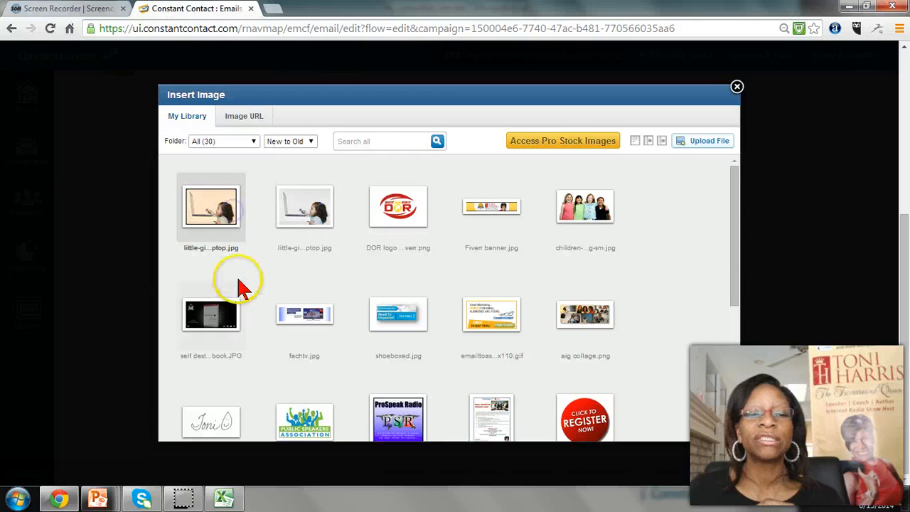
{"action": "left_click", "coordinate": [227, 250]}
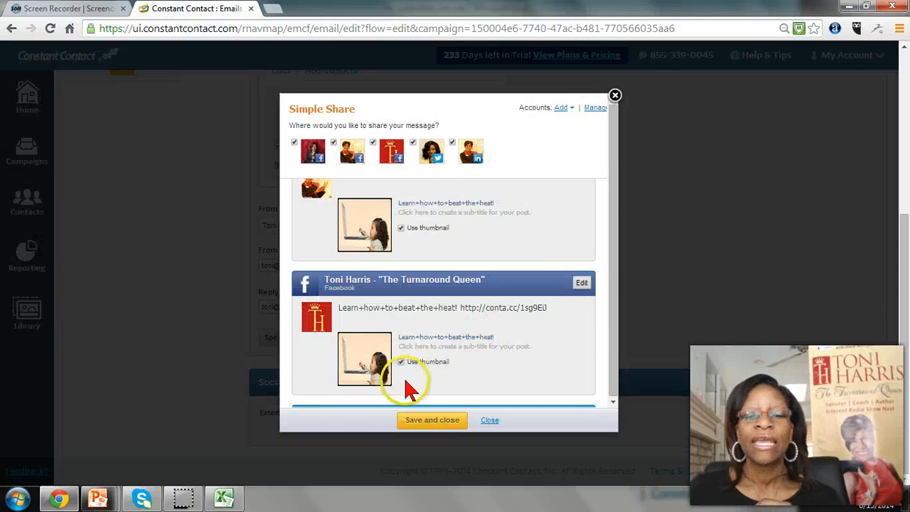
Insert the warm-toned little-girl laptop image into the LinkedIn post and save the Simple Share messages
{"action": "scroll", "coordinate": [409, 388], "scroll_direction": "down", "scroll_amount": 2}
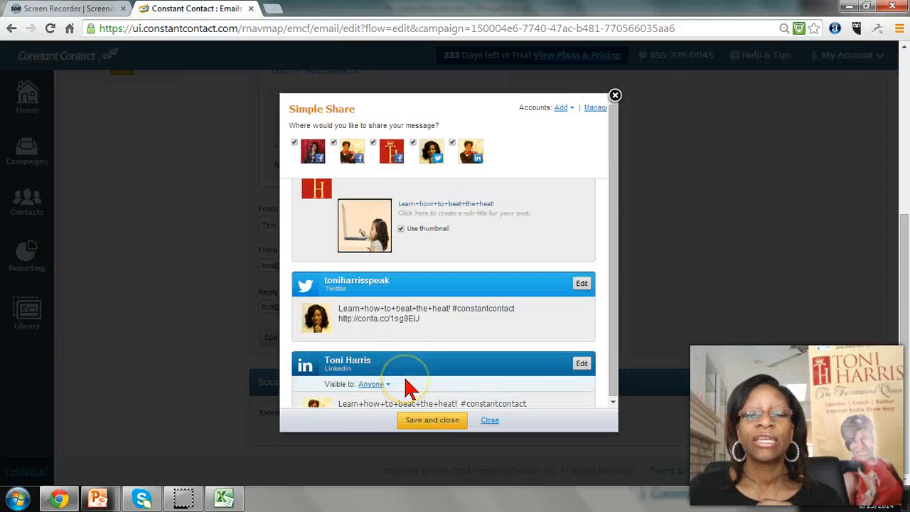
{"action": "scroll", "coordinate": [408, 388], "scroll_direction": "up", "scroll_amount": 5}
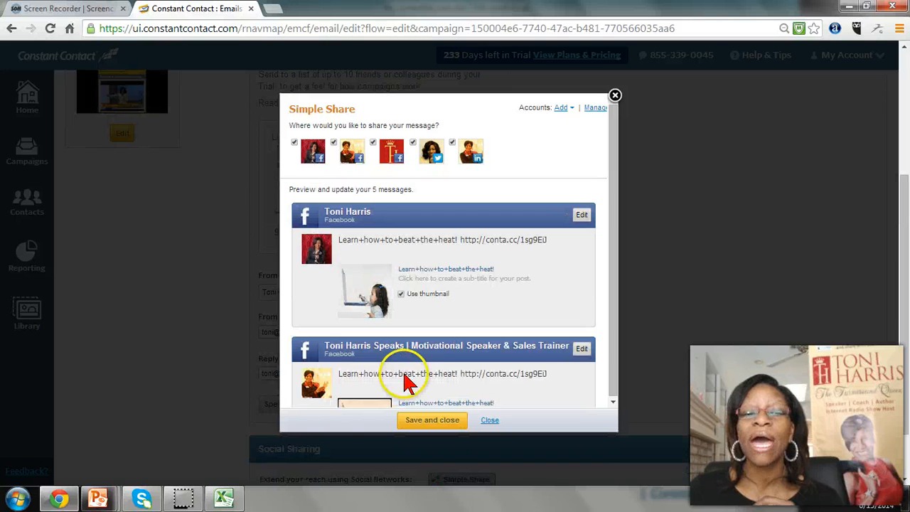
{"action": "scroll", "coordinate": [405, 381], "scroll_direction": "down", "scroll_amount": 5}
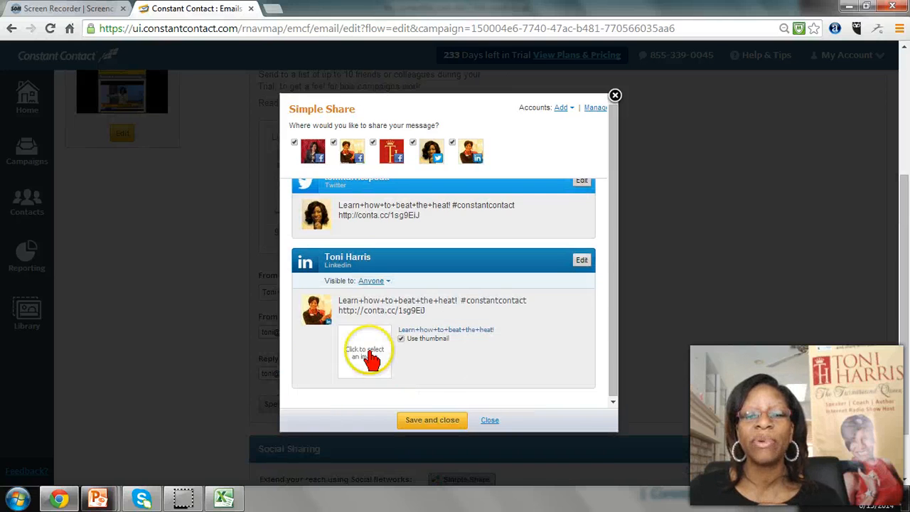
{"action": "left_click", "coordinate": [387, 364]}
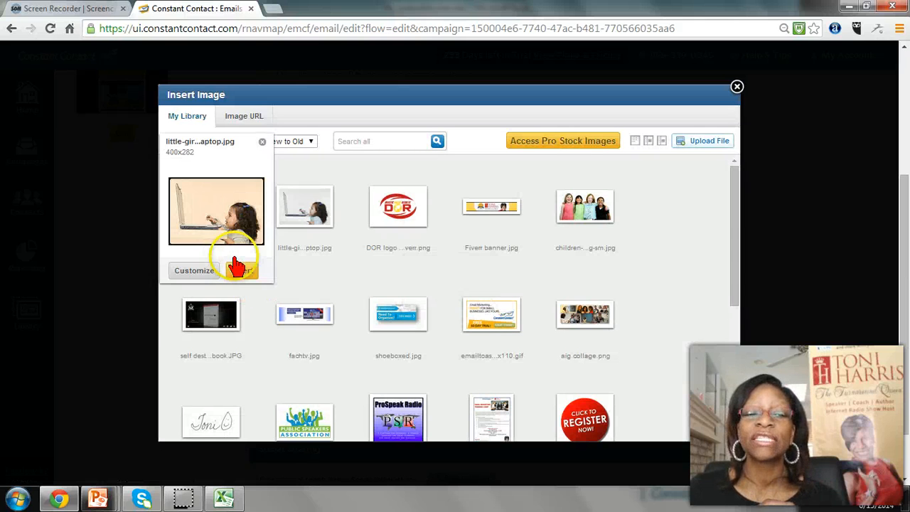
{"action": "left_click", "coordinate": [239, 269]}
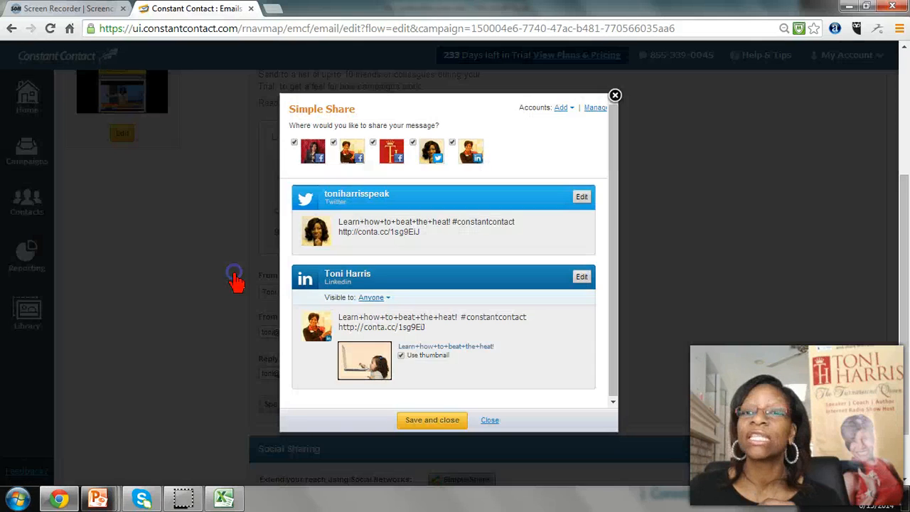
{"action": "left_click", "coordinate": [442, 422]}
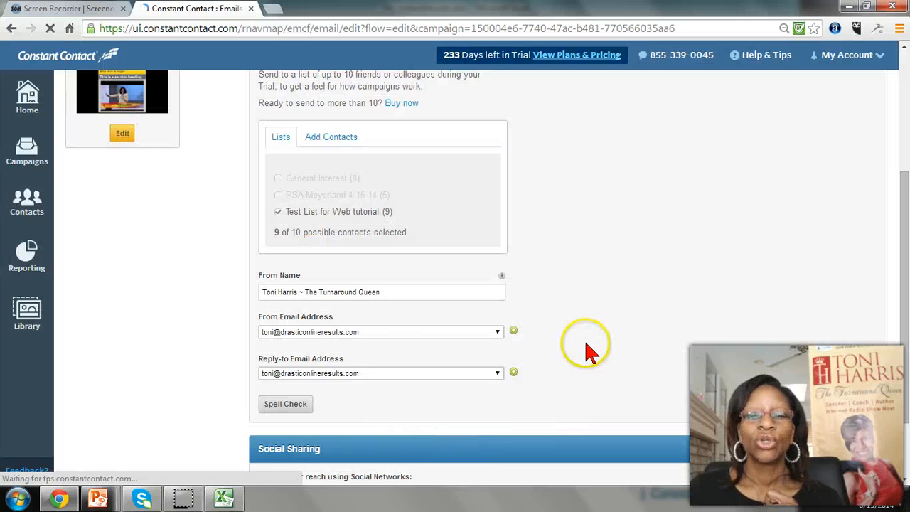
{"action": "scroll", "coordinate": [584, 340], "scroll_direction": "down", "scroll_amount": 1}
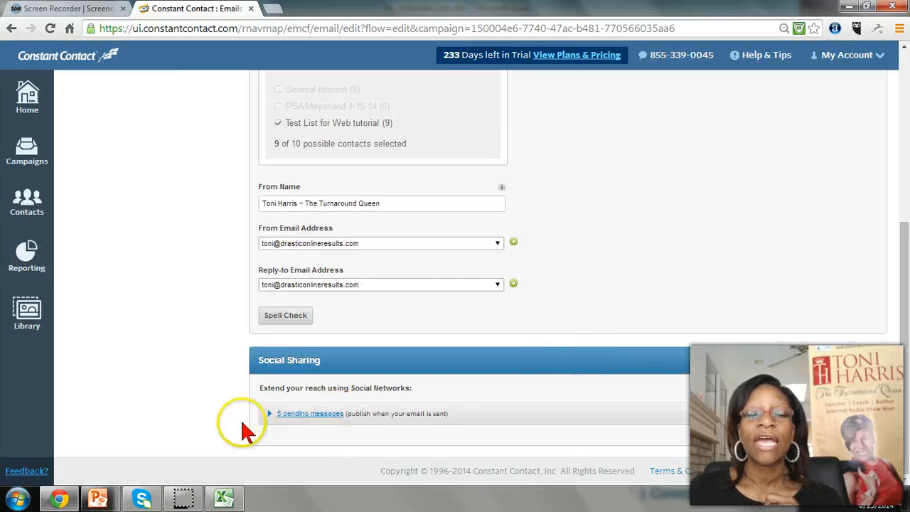
{"action": "left_click", "coordinate": [321, 415]}
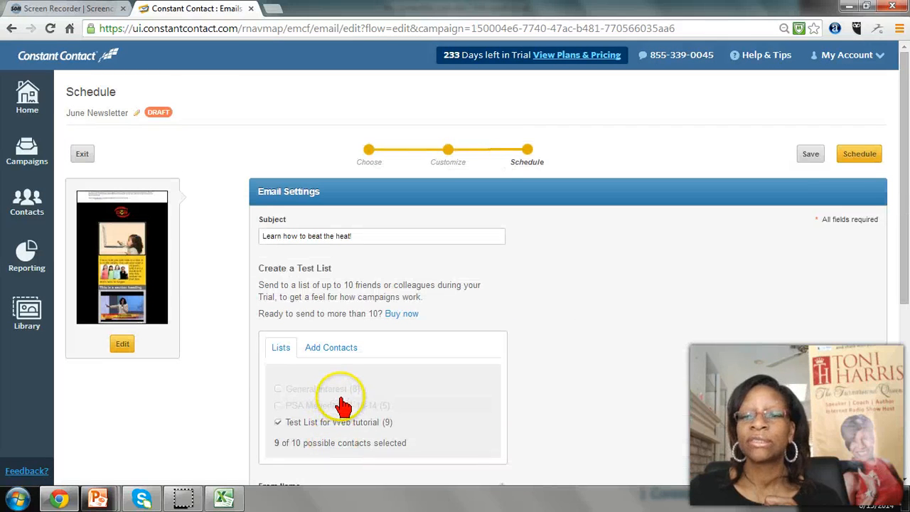
Start scheduling the newsletter with the "Send later" option, dated 06/16/2014 at 7:00 AM CDT
{"action": "left_click", "coordinate": [859, 156]}
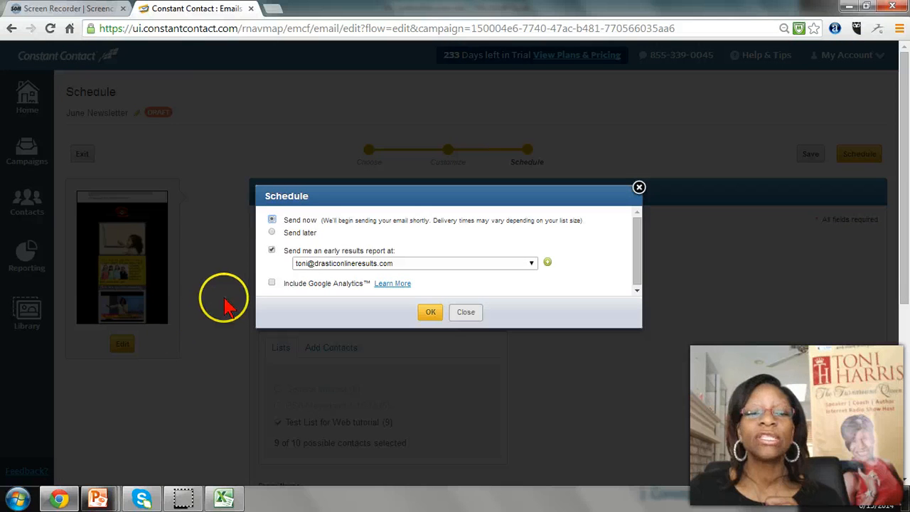
{"action": "left_click", "coordinate": [272, 233]}
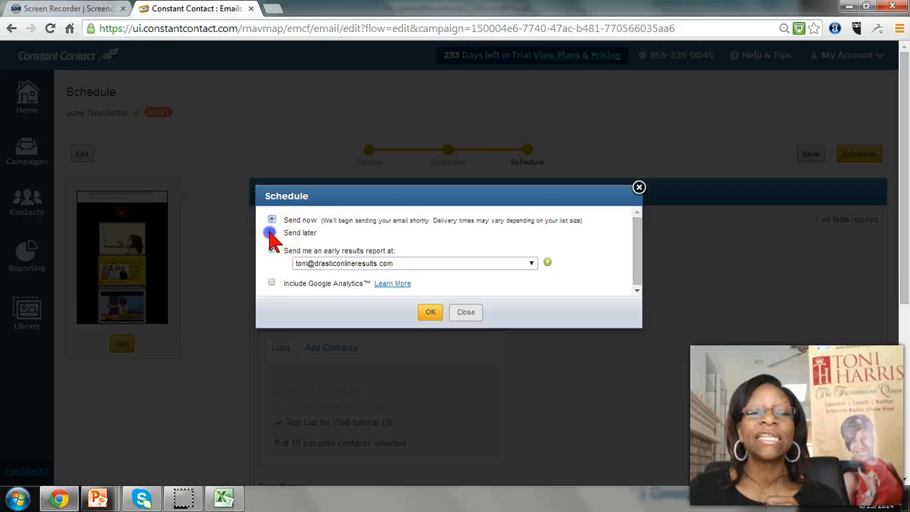
{"action": "left_click", "coordinate": [331, 247]}
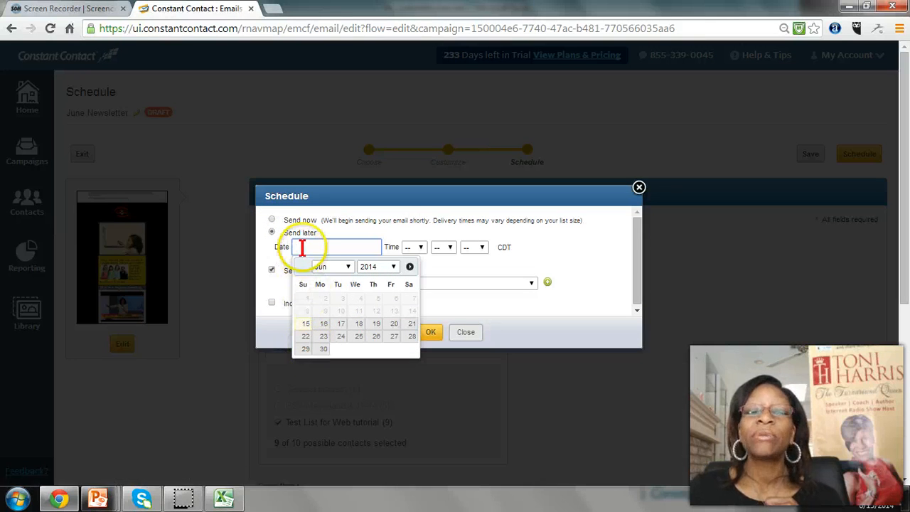
{"action": "left_click", "coordinate": [321, 326]}
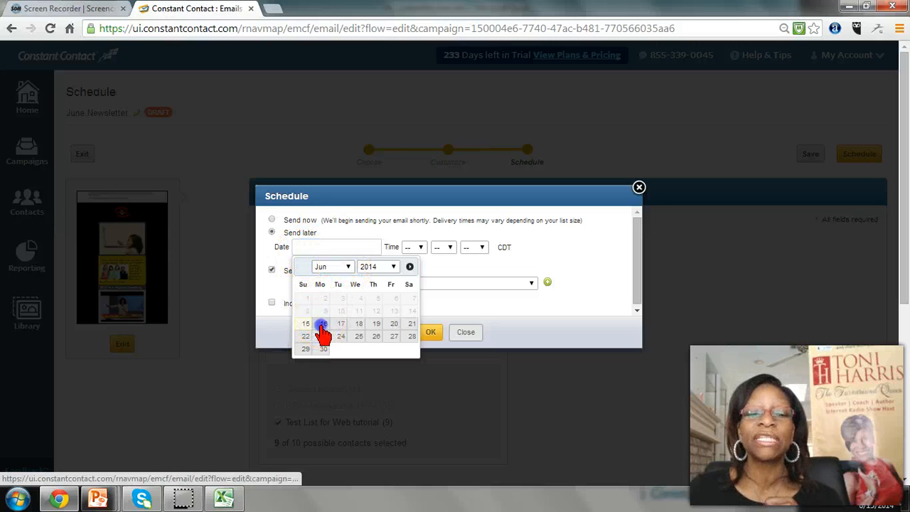
{"action": "left_click", "coordinate": [416, 246]}
{"action": "left_click", "coordinate": [411, 328]}
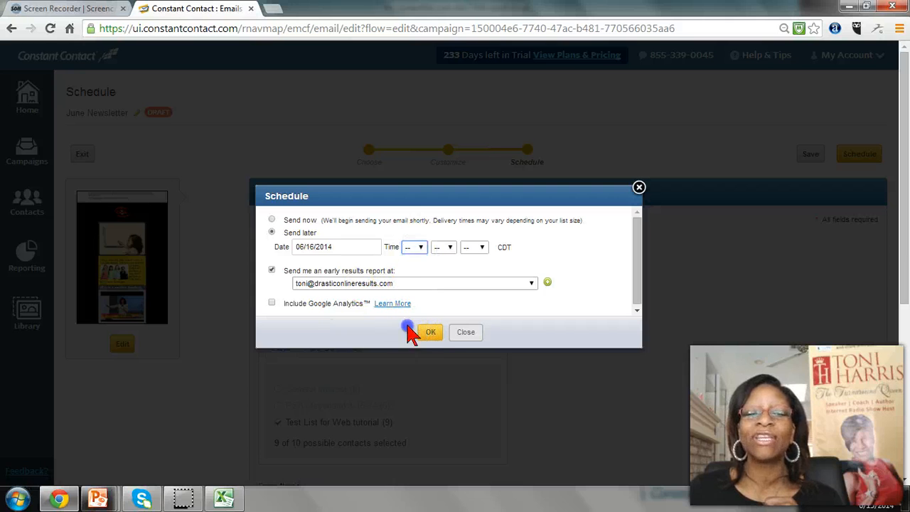
{"action": "left_click", "coordinate": [441, 247]}
{"action": "left_click", "coordinate": [439, 264]}
{"action": "left_click", "coordinate": [474, 246]}
{"action": "left_click", "coordinate": [466, 267]}
{"action": "left_click", "coordinate": [500, 260]}
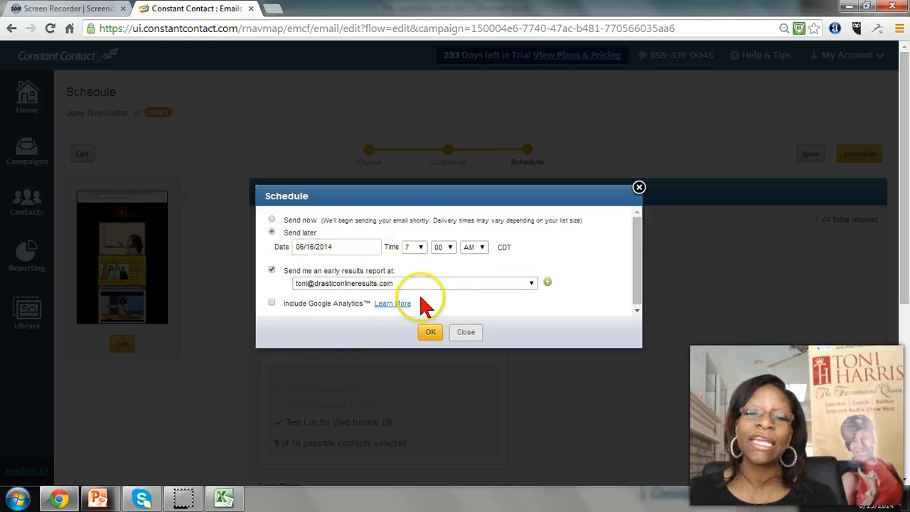
Change the send date to 06/17/2014, confirm the schedule and close the campaign summary
{"action": "left_click", "coordinate": [339, 248]}
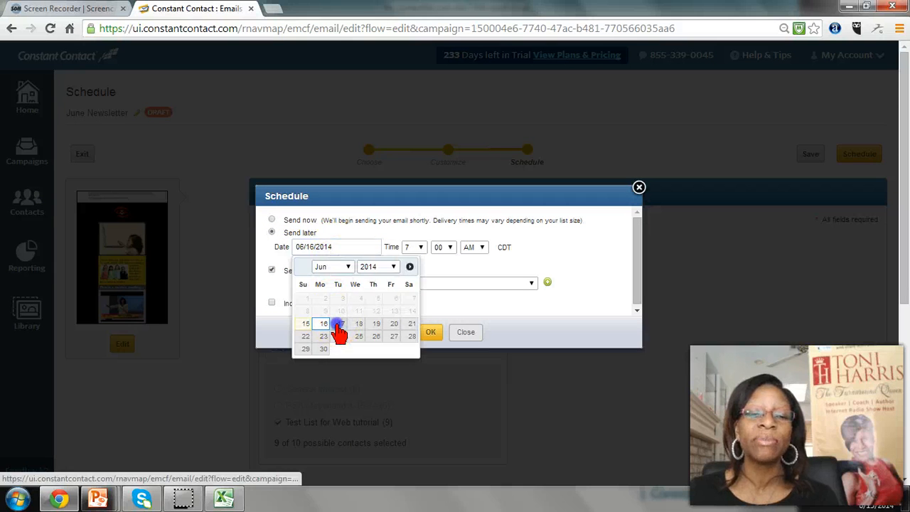
{"action": "left_click", "coordinate": [336, 324]}
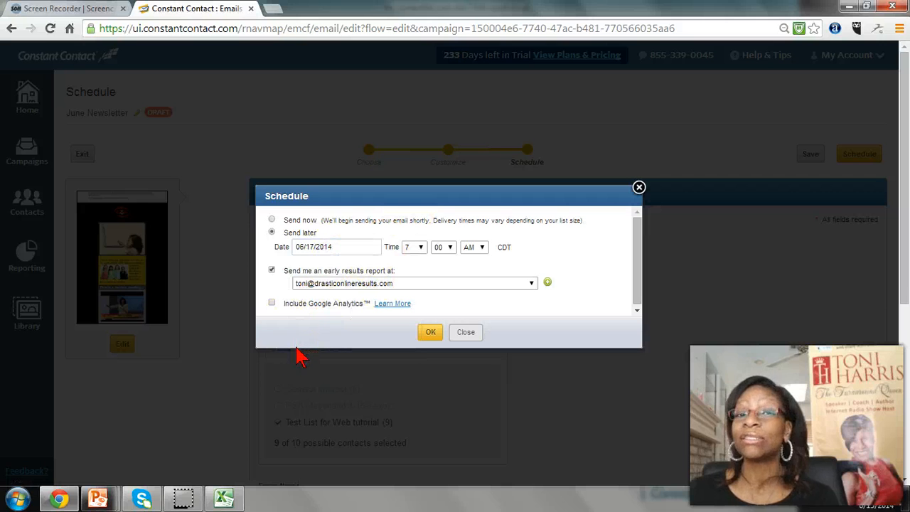
{"action": "left_click", "coordinate": [430, 334]}
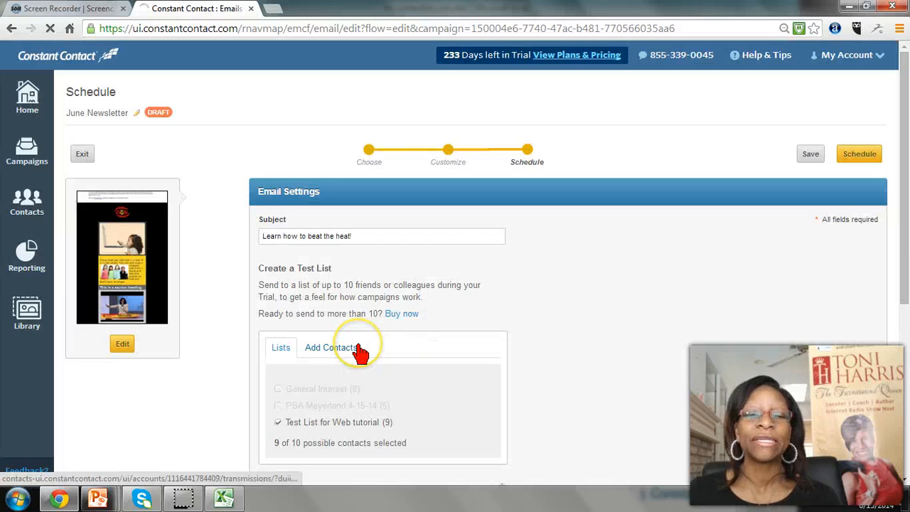
{"action": "scroll", "coordinate": [778, 237], "scroll_direction": "down", "scroll_amount": 4}
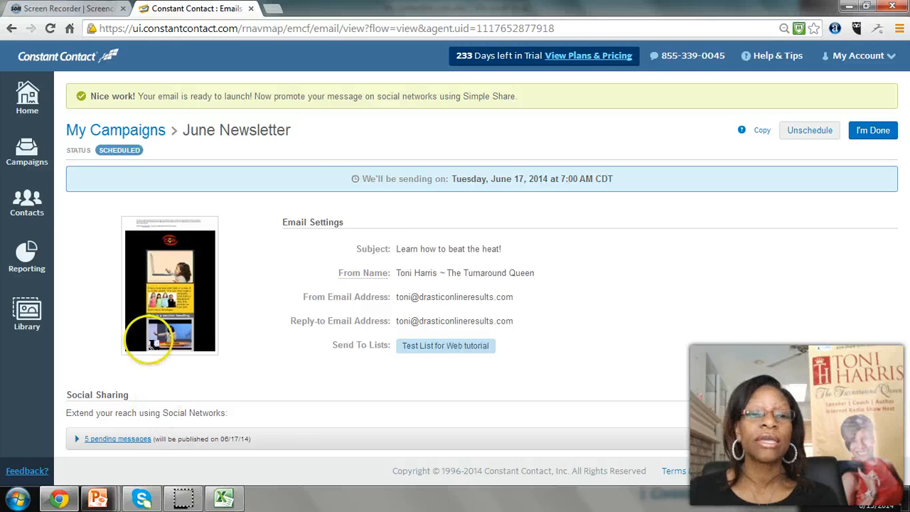
{"action": "left_click", "coordinate": [875, 132]}
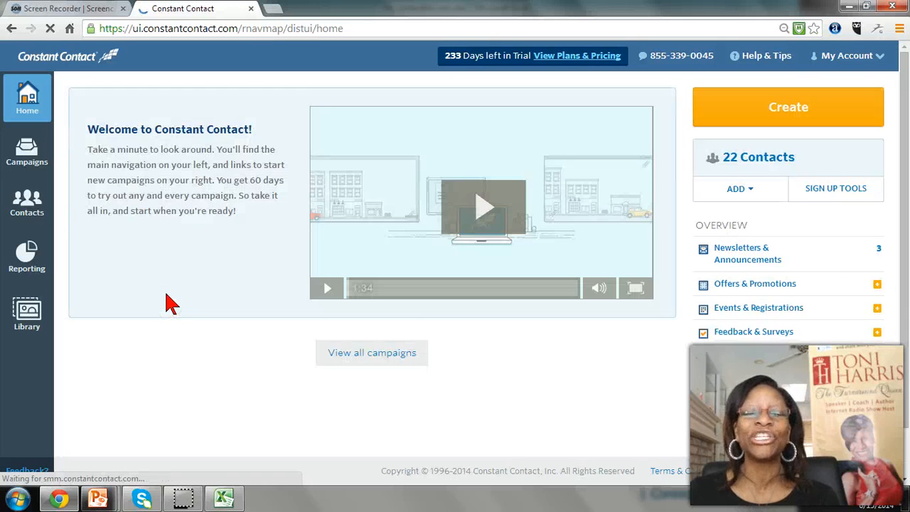
{"action": "scroll", "coordinate": [206, 307], "scroll_direction": "down", "scroll_amount": 2}
{"action": "scroll", "coordinate": [206, 307], "scroll_direction": "up", "scroll_amount": 2}
{"action": "left_click", "coordinate": [209, 270]}
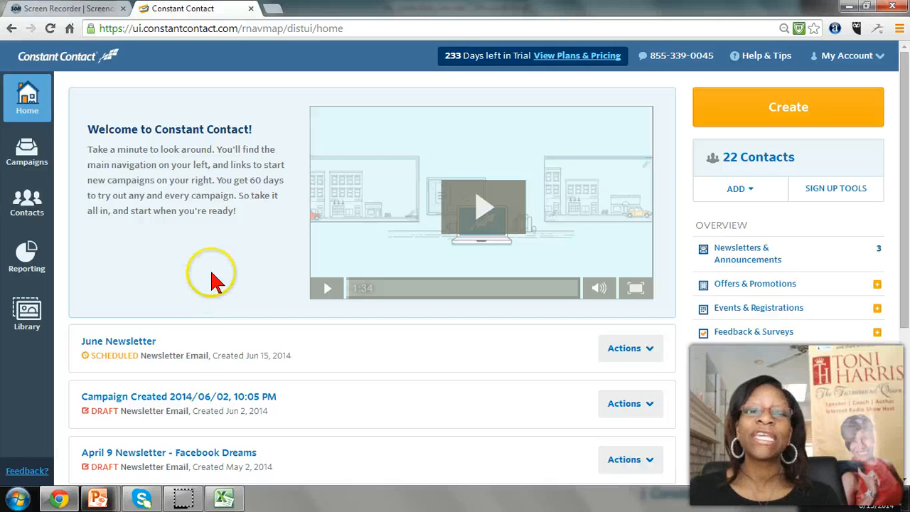
{"action": "left_click", "coordinate": [143, 269]}
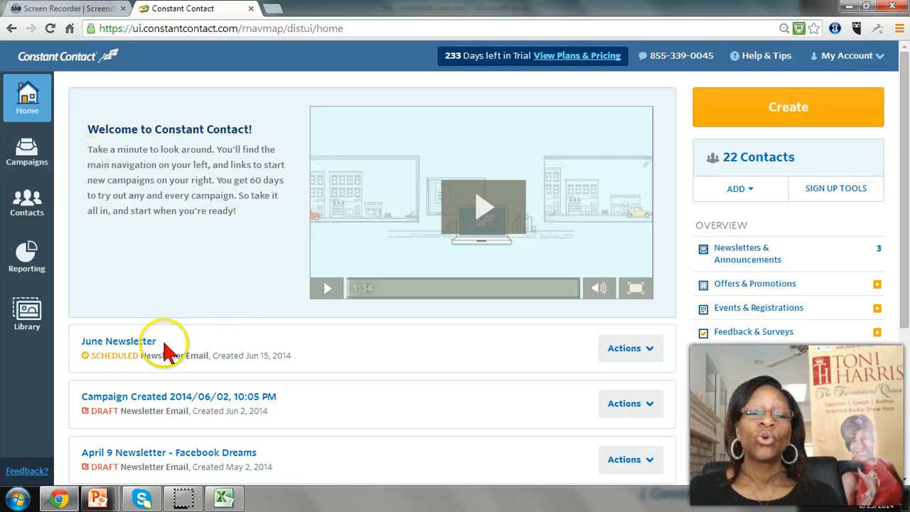
Open the new-campaign chooser to view the available campaign types, and close it without choosing one
{"action": "left_click", "coordinate": [773, 120]}
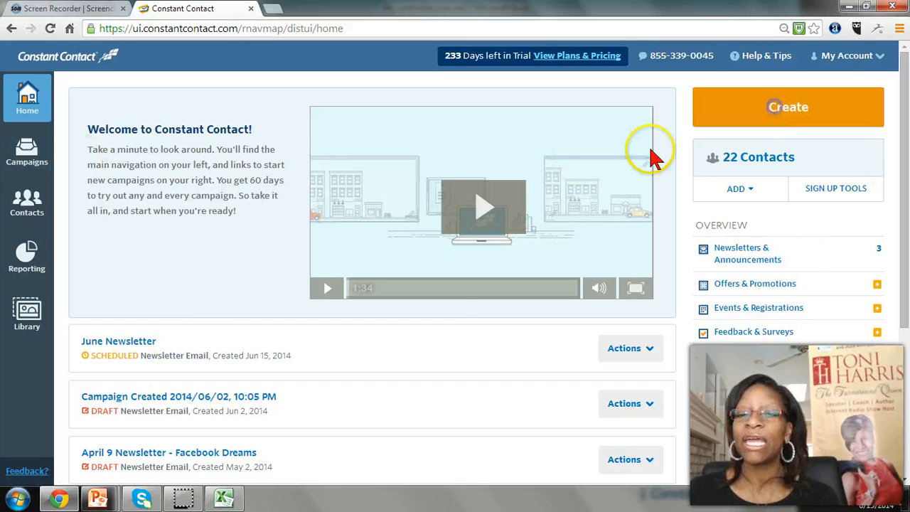
{"action": "left_click", "coordinate": [751, 121]}
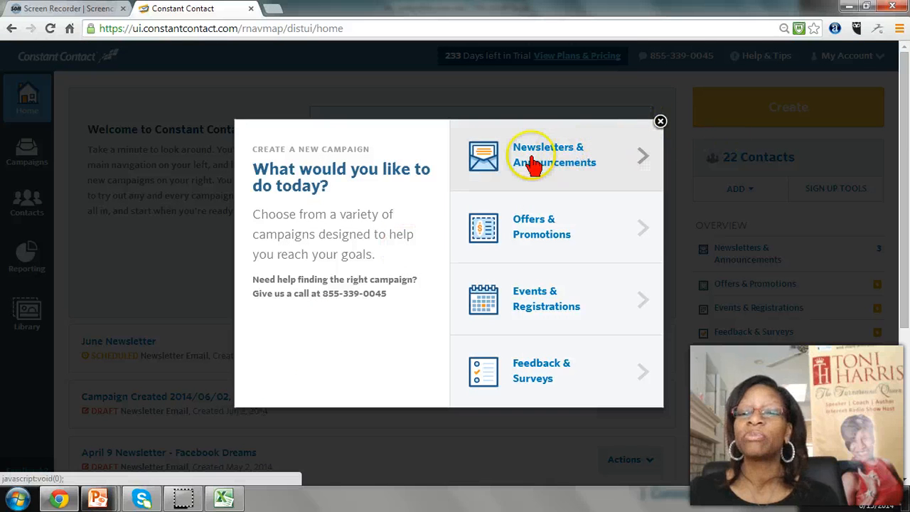
{"action": "left_click", "coordinate": [661, 124]}
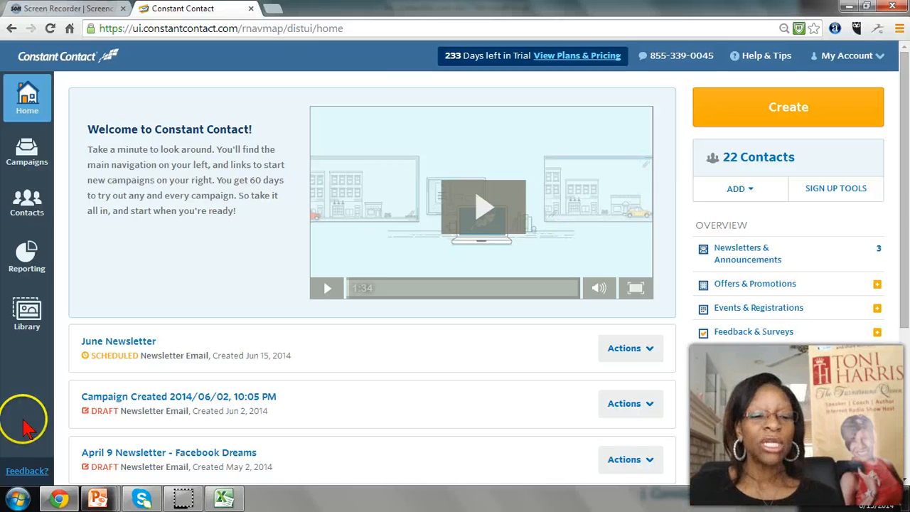
Switch to the running PowerPoint slide show and advance from "Let's Get Started!" to the Conclusion slide
{"action": "mouse_move", "coordinate": [98, 498]}
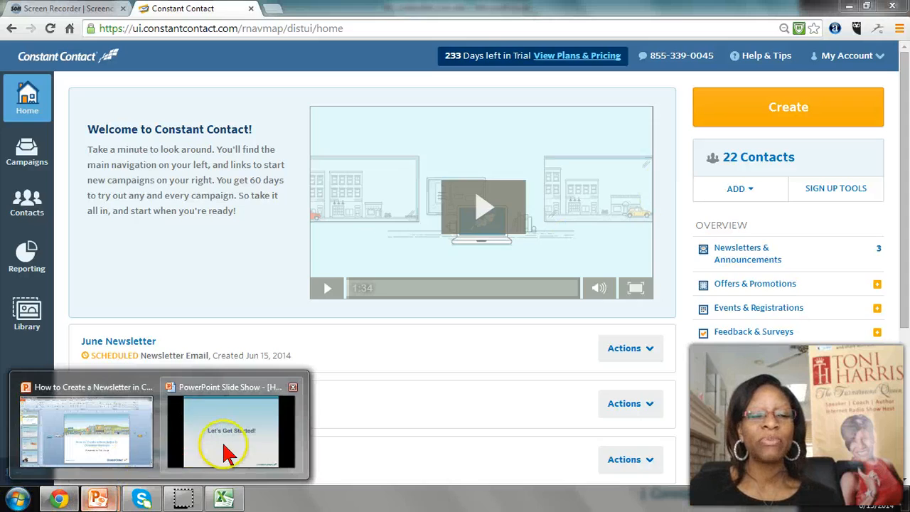
{"action": "left_click", "coordinate": [183, 390]}
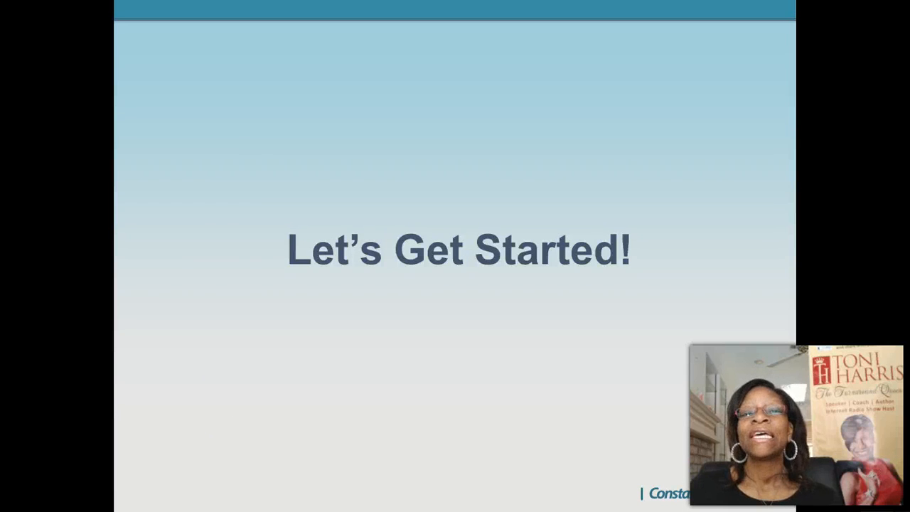
{"action": "key", "text": "Right"}
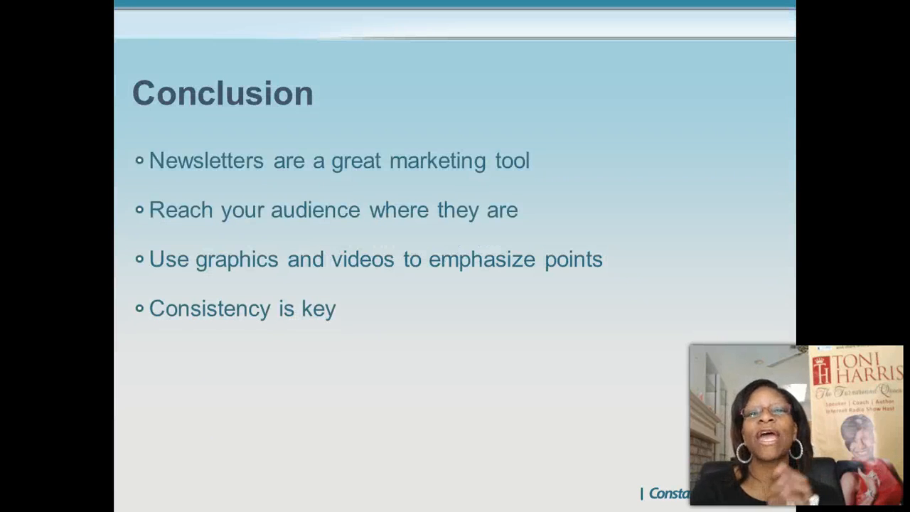